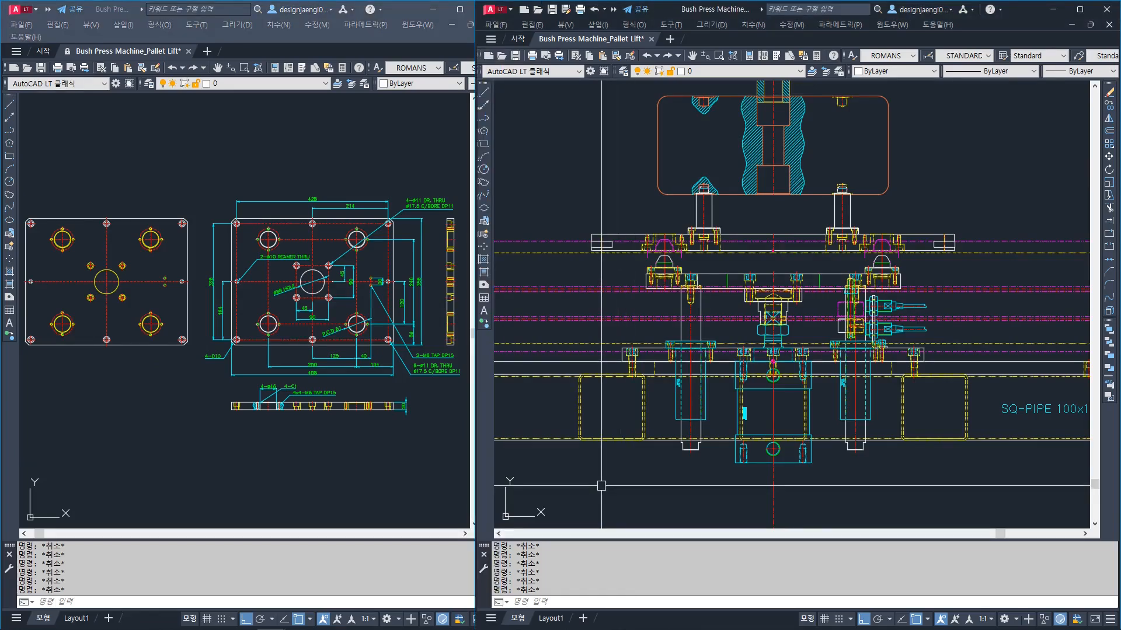
pyautogui.hotkey('ctrl', '3')
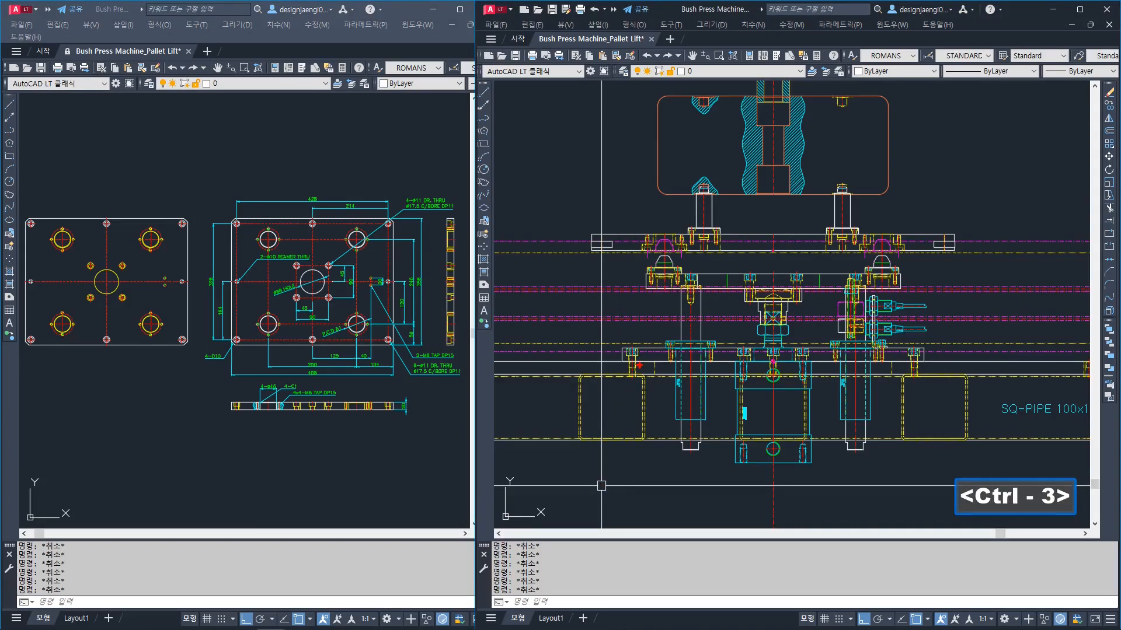
pyautogui.press('ctrl')
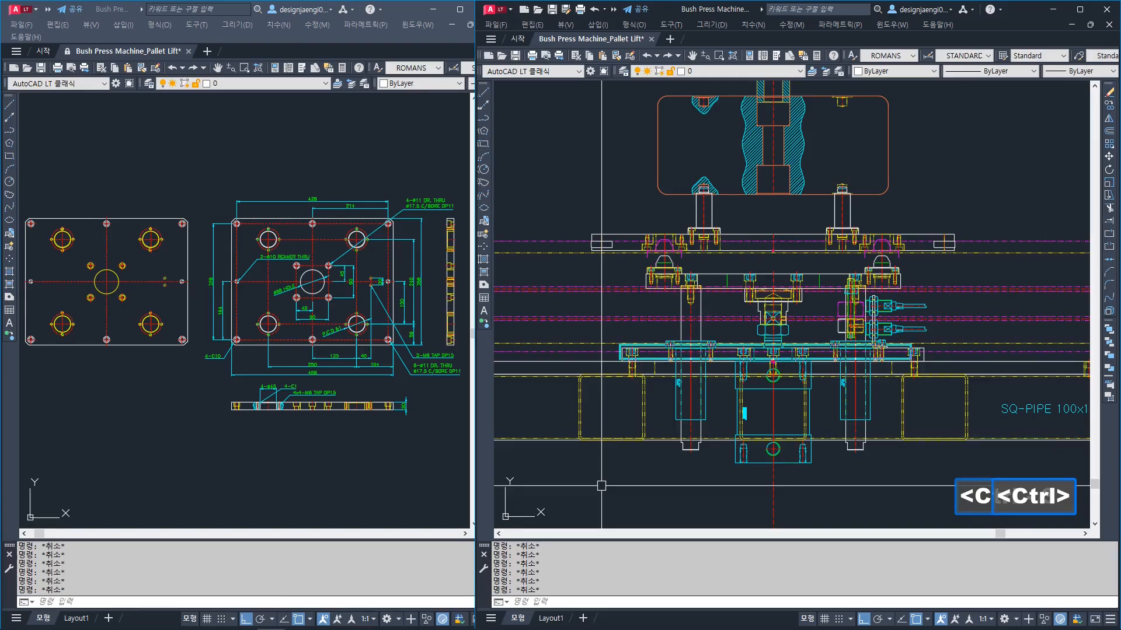
pyautogui.moveTo(623, 320); pyautogui.dragTo(660, 318)
pyautogui.hotkey('ctrl', '3')
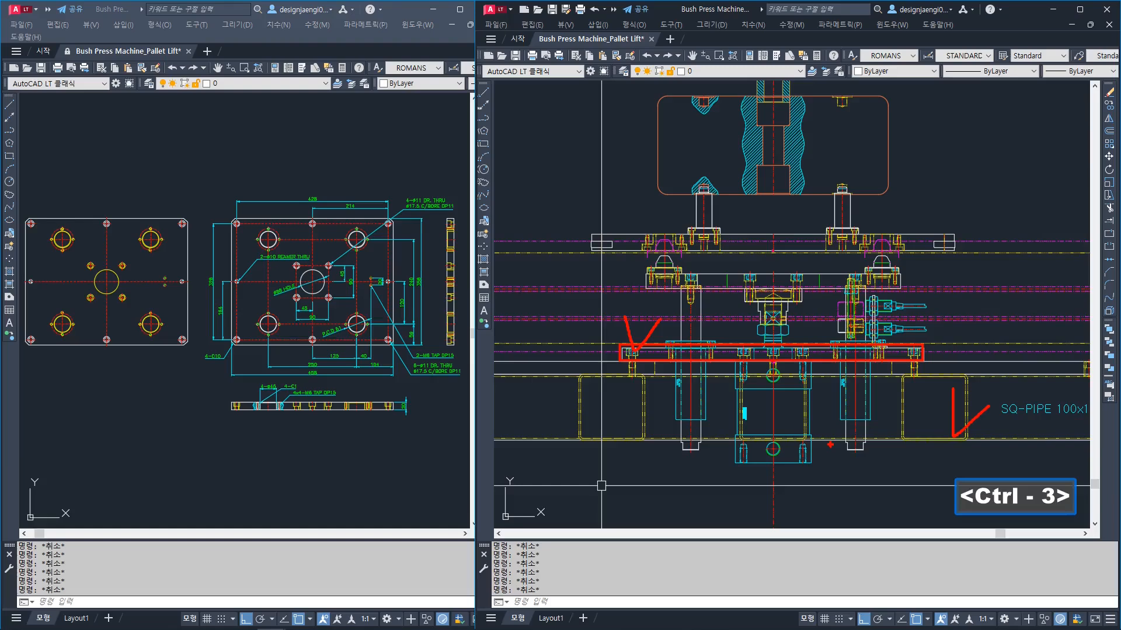
pyautogui.moveTo(286, 354)
pyautogui.mouseDown()
pyautogui.moveTo(265, 208)
pyautogui.moveTo(350, 357)
pyautogui.mouseUp()
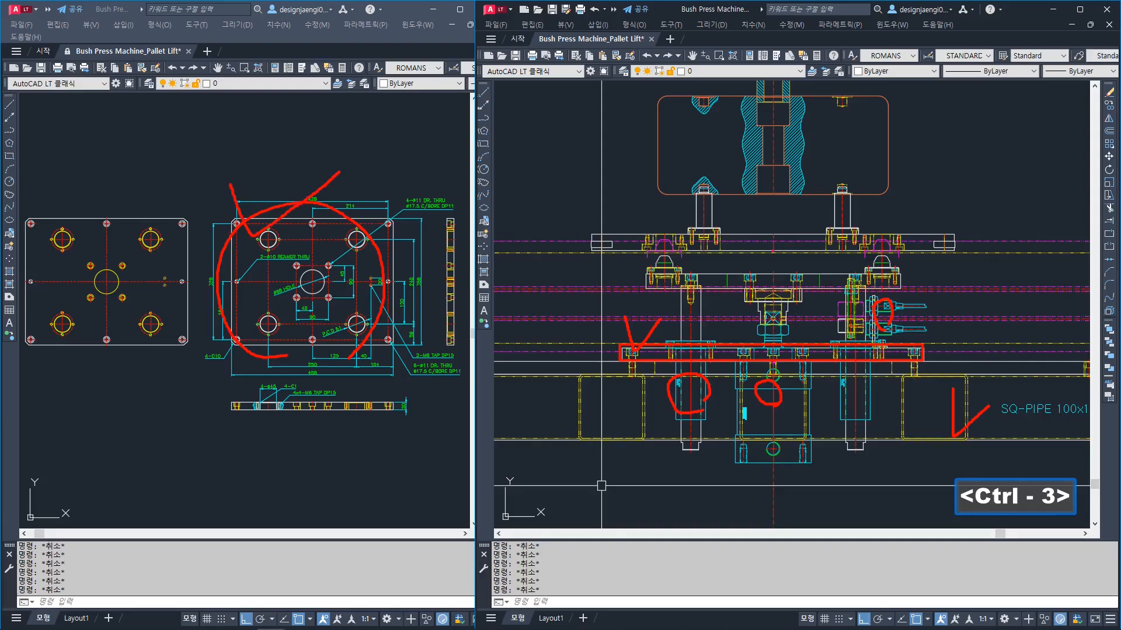
pyautogui.moveTo(939, 472)
pyautogui.mouseDown()
pyautogui.moveTo(631, 429)
pyautogui.moveTo(669, 251)
pyautogui.moveTo(900, 272)
pyautogui.moveTo(948, 443)
pyautogui.mouseUp()
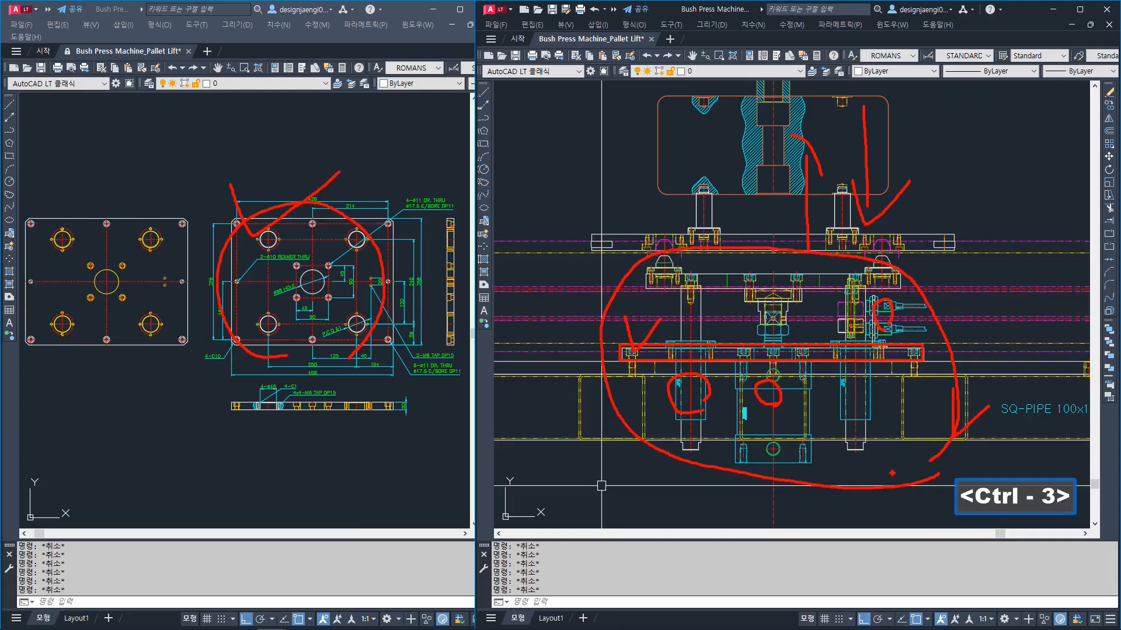
pyautogui.moveTo(399, 384)
pyautogui.mouseDown()
pyautogui.moveTo(202, 357)
pyautogui.moveTo(300, 178)
pyautogui.mouseUp()
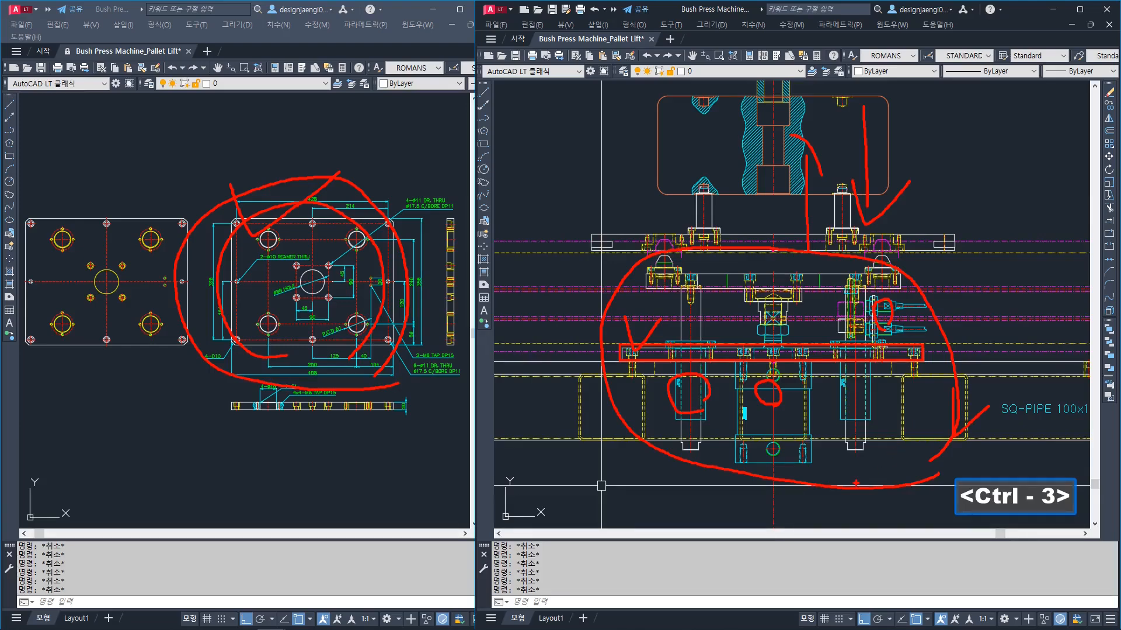
pyautogui.press('Escape')
pyautogui.click(245, 461)
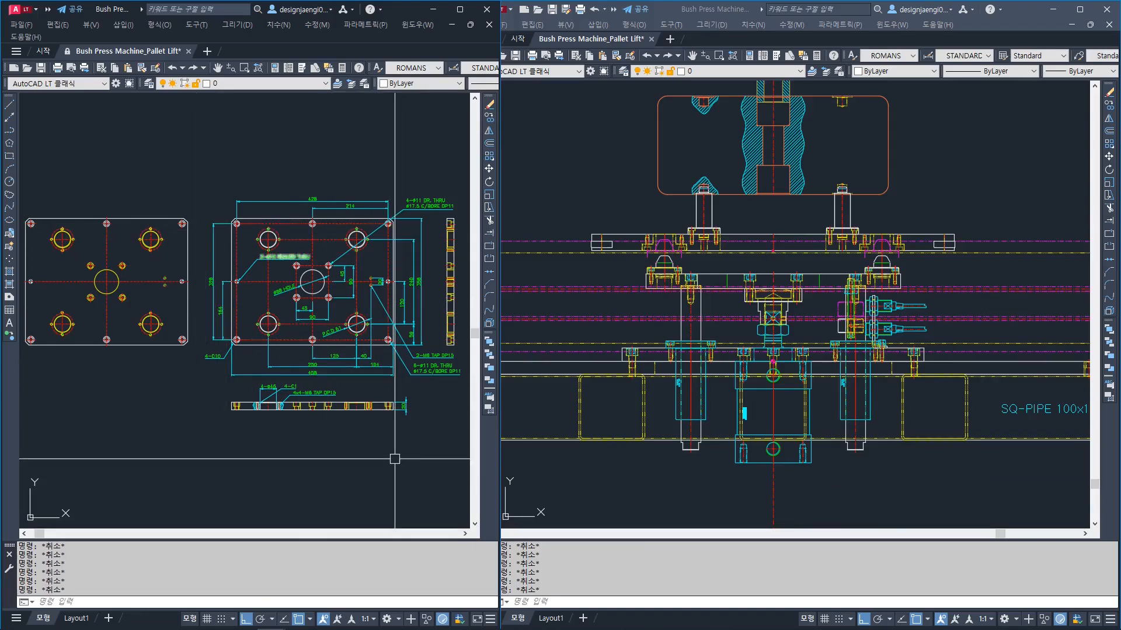
pyautogui.press('ctrl')
pyautogui.hotkey('ctrl', '3')
pyautogui.moveTo(150, 370); pyautogui.dragTo(18, 258)
pyautogui.moveTo(159, 226); pyautogui.dragTo(182, 340)
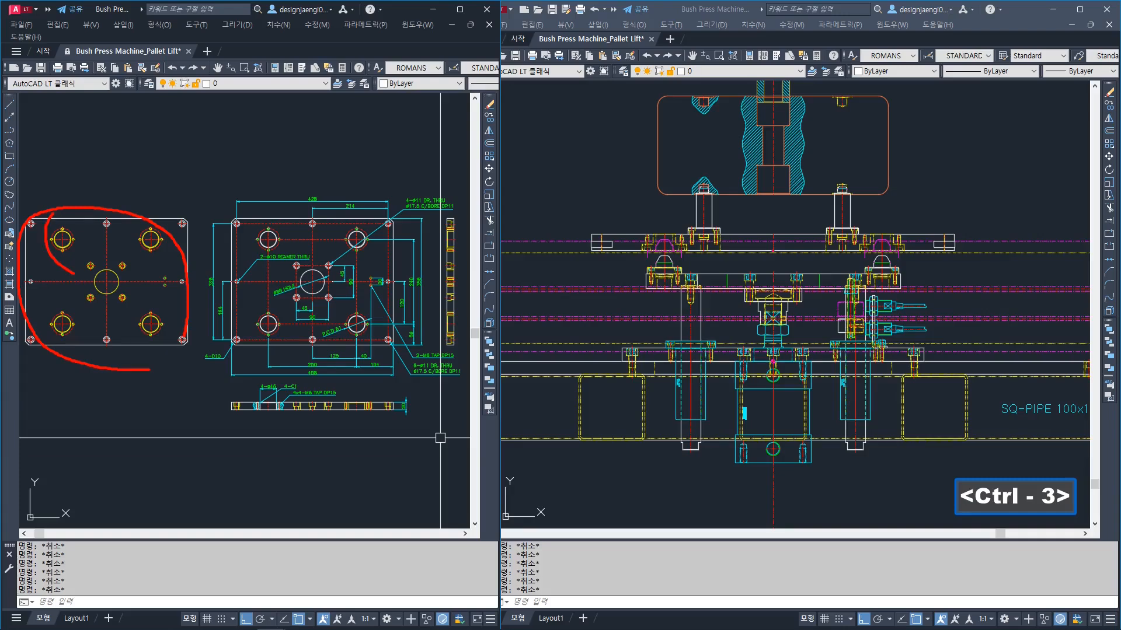
pyautogui.moveTo(139, 349); pyautogui.dragTo(155, 336)
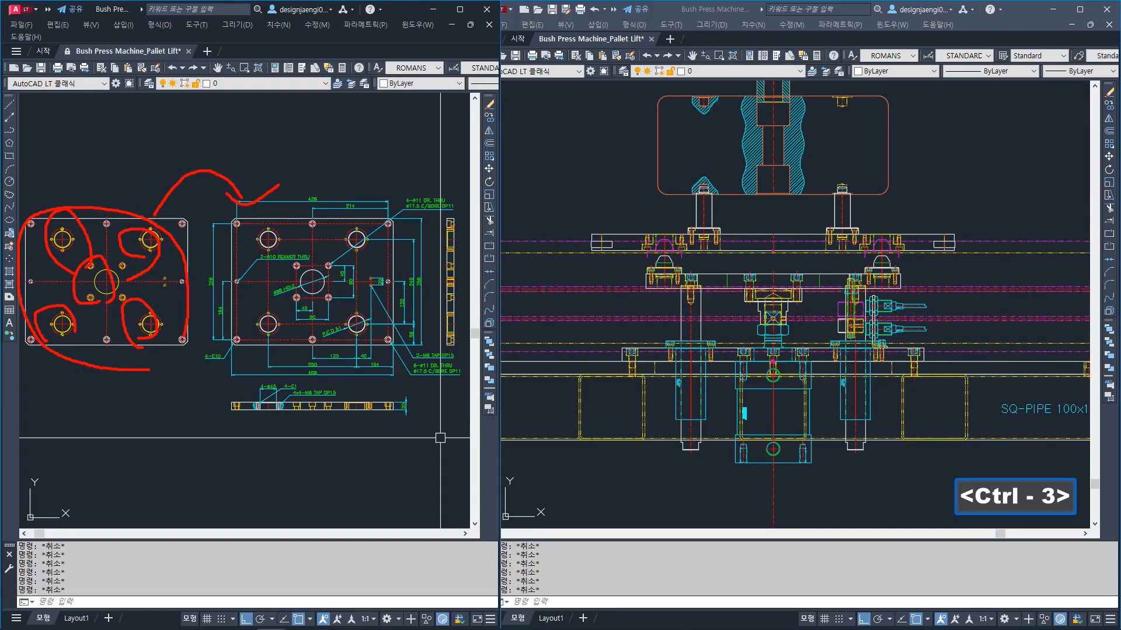
pyautogui.moveTo(318, 372); pyautogui.dragTo(215, 219)
pyautogui.moveTo(381, 202); pyautogui.dragTo(363, 377)
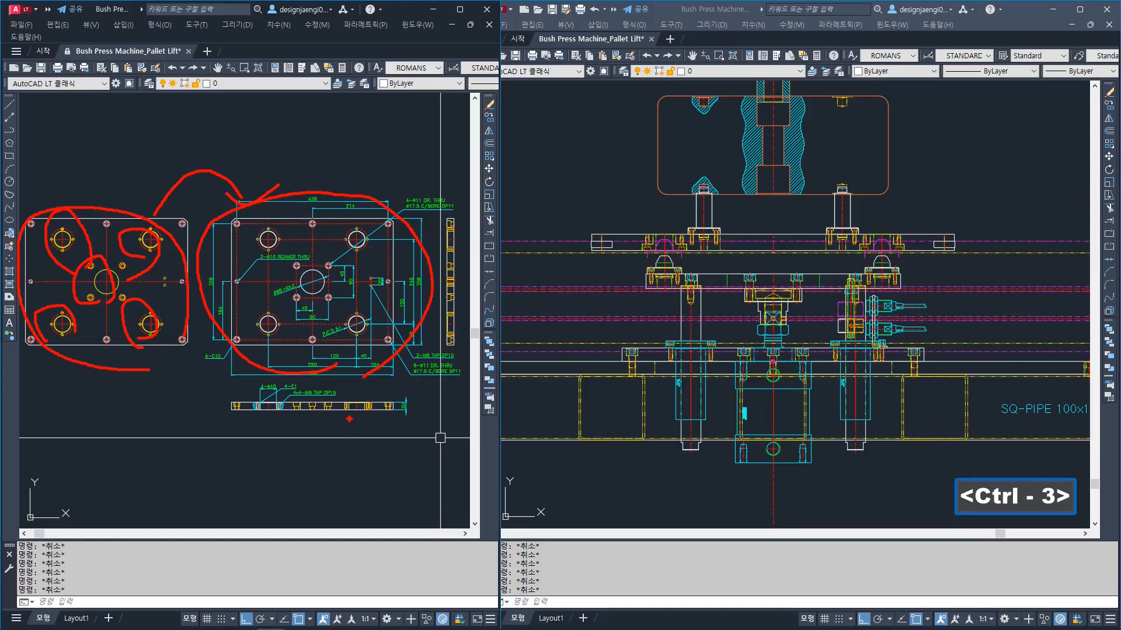
pyautogui.press('Escape')
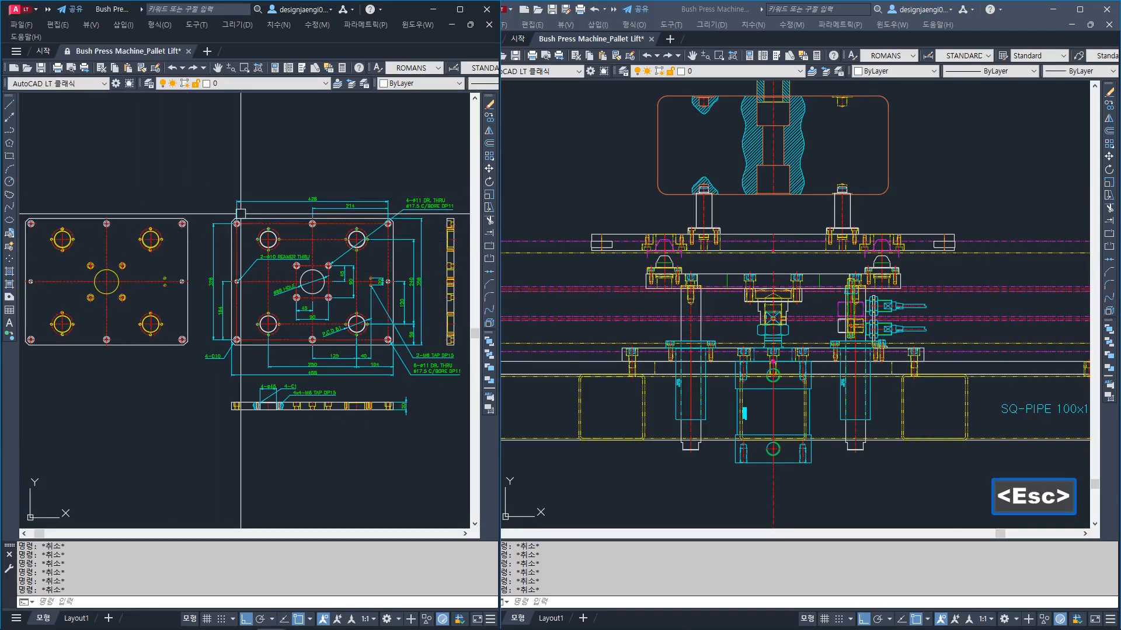
# Delete the undimensioned plate view beside the dimensioned plate drawing
pyautogui.click(162, 238)
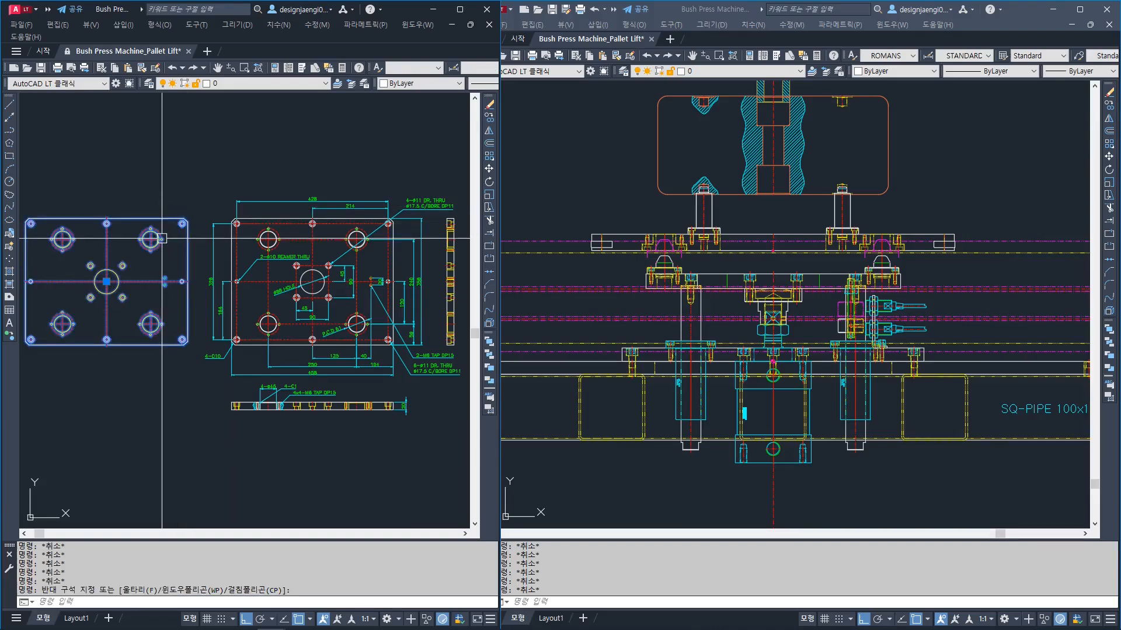
pyautogui.press('Delete')
# Examine the overall width and height dimensions in the dimensioned plate drawing and find an empty area in the other drawing window
pyautogui.moveTo(348, 328); pyautogui.dragTo(263, 340, button='middle')
pyautogui.write('z')
pyautogui.press('space')
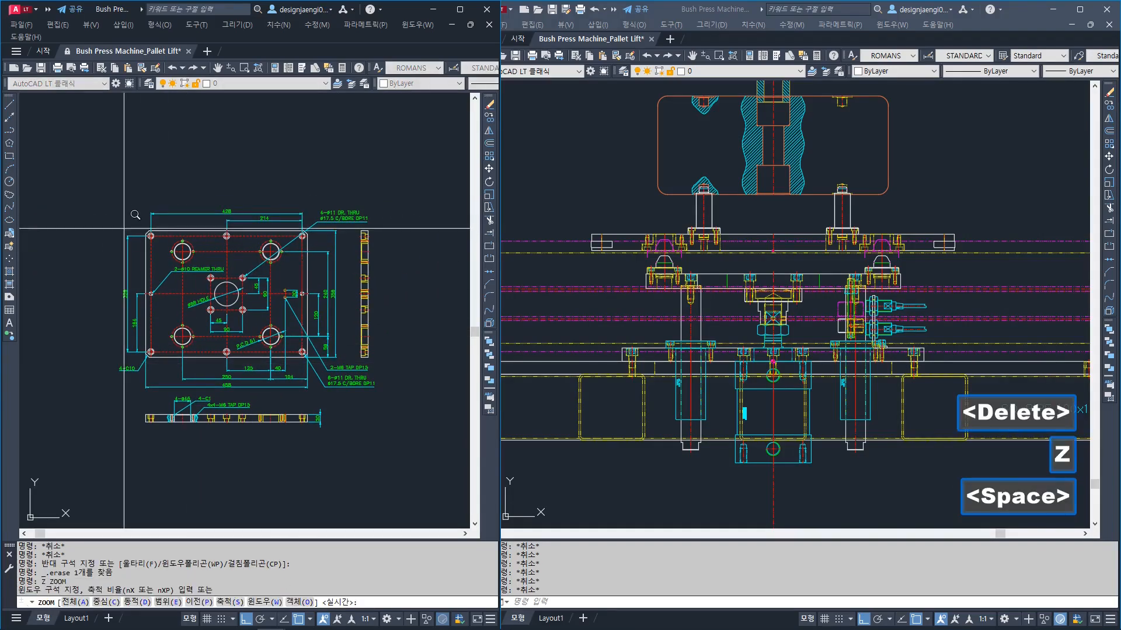
pyautogui.click(118, 202)
pyautogui.click(376, 428)
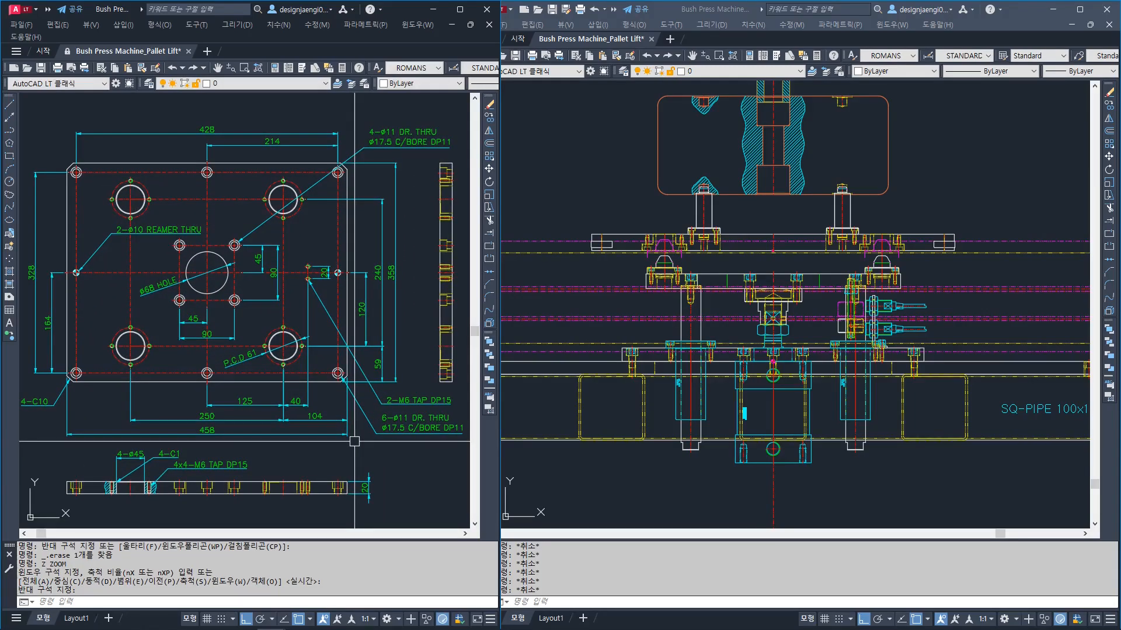
pyautogui.click(755, 303)
pyautogui.scroll(-10, 756, 303)
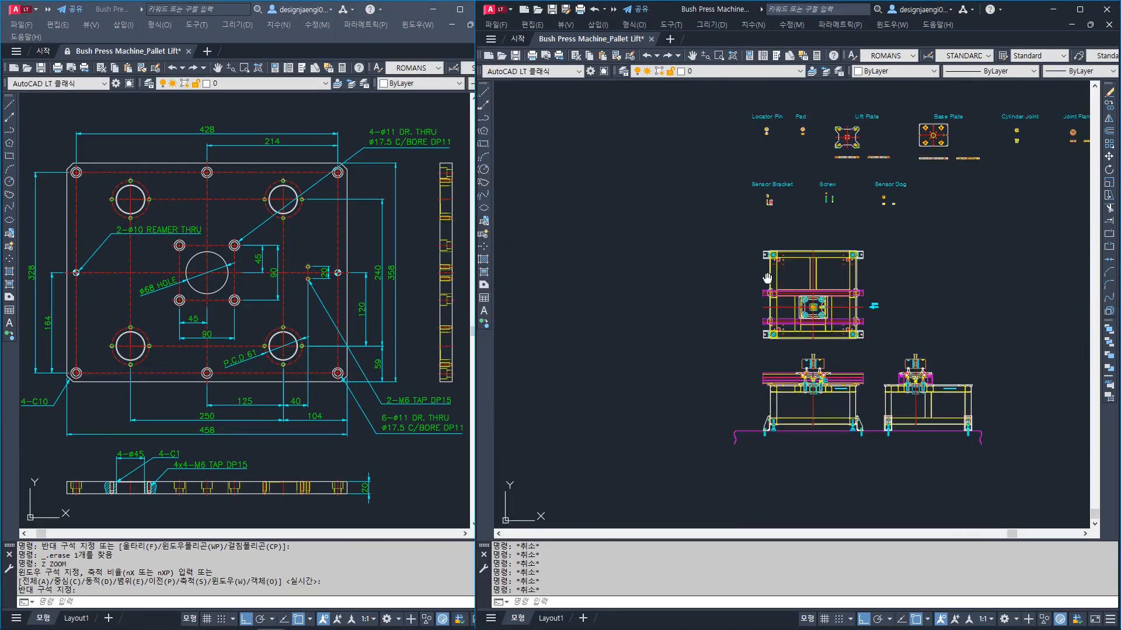
pyautogui.scroll(5, 755, 302)
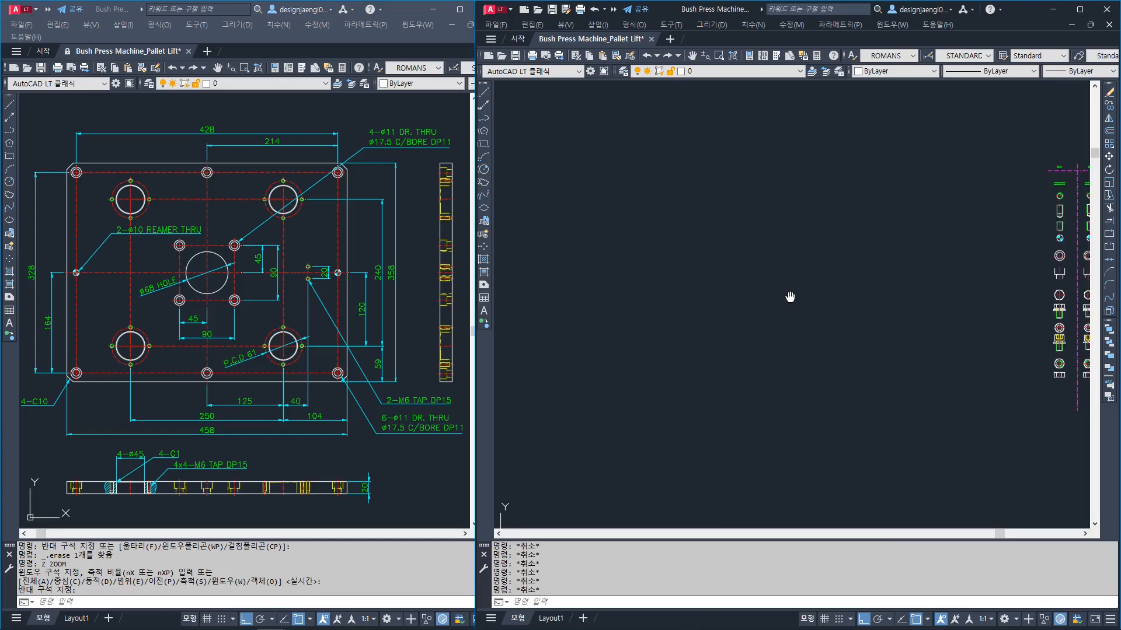
pyautogui.moveTo(138, 324)
pyautogui.mouseDown(button='middle')
pyautogui.moveTo(282, 322)
pyautogui.moveTo(158, 310)
pyautogui.mouseUp(button='middle')
pyautogui.scroll(2, 282, 321)
pyautogui.scroll(-2, 185, 323)
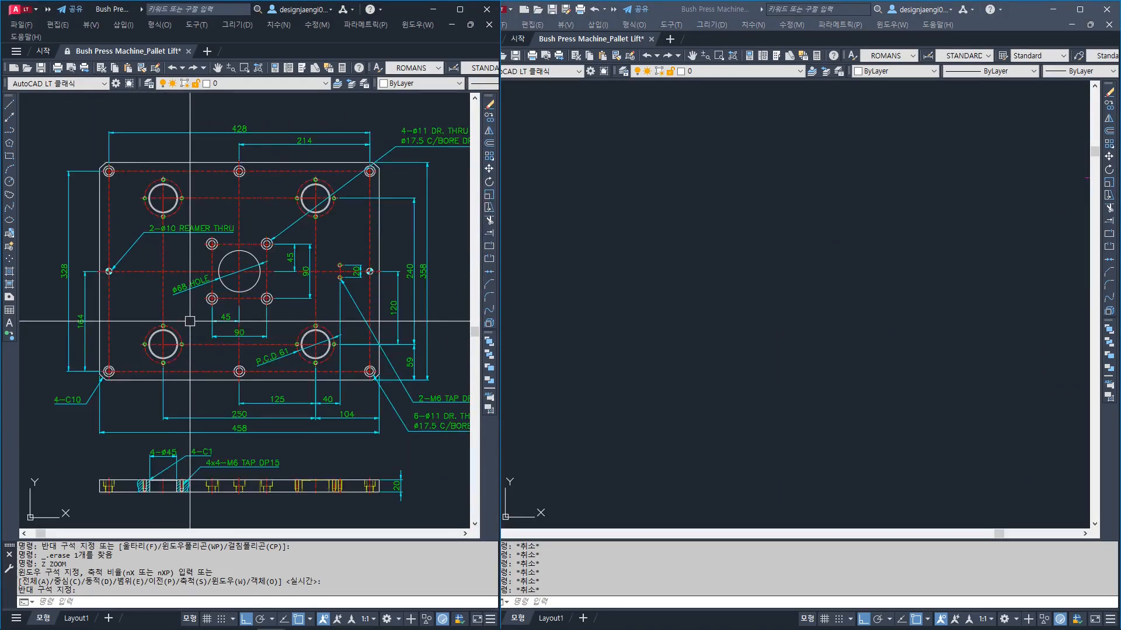
pyautogui.press('z')
pyautogui.press('space')
pyautogui.click(52, 119)
pyautogui.click(450, 439)
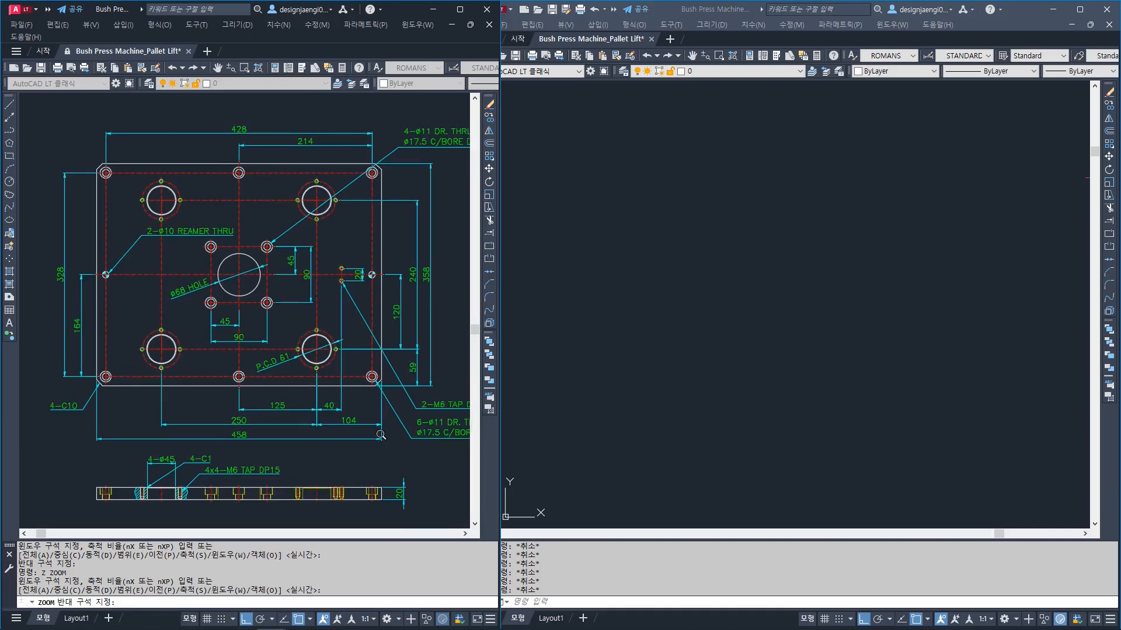
pyautogui.scroll(4, 234, 489)
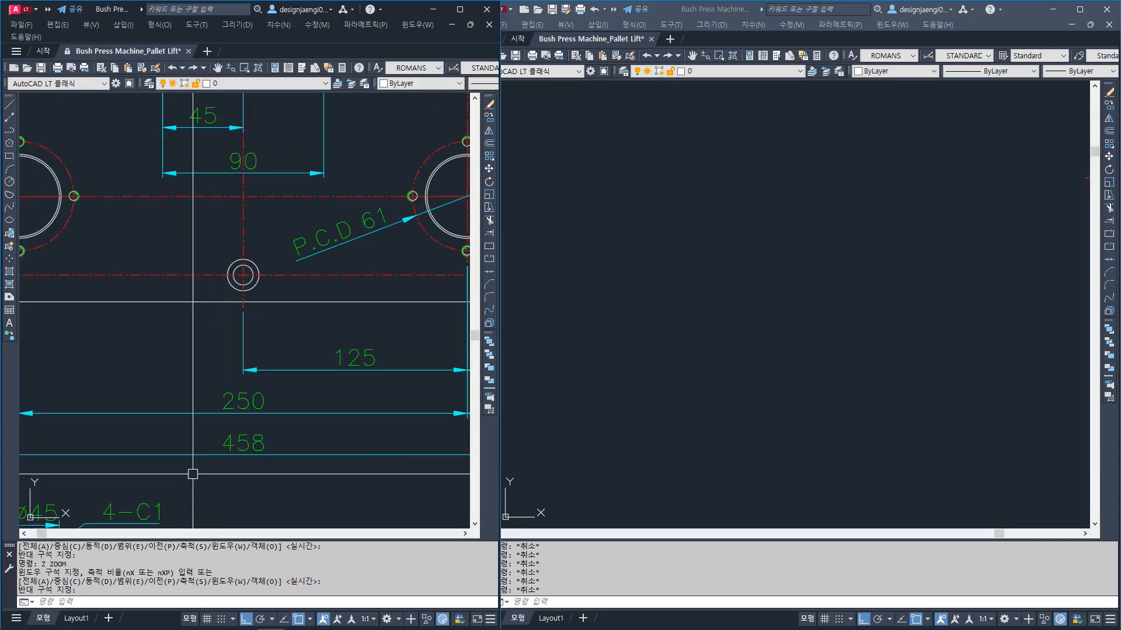
pyautogui.scroll(-4, 237, 465)
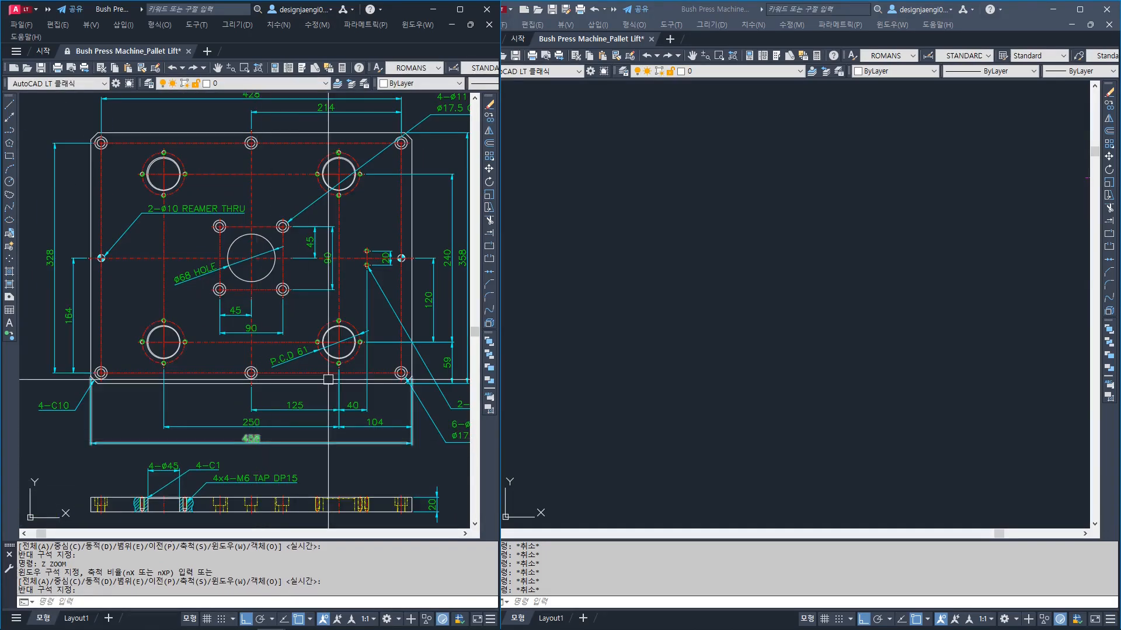
pyautogui.scroll(2, 442, 325)
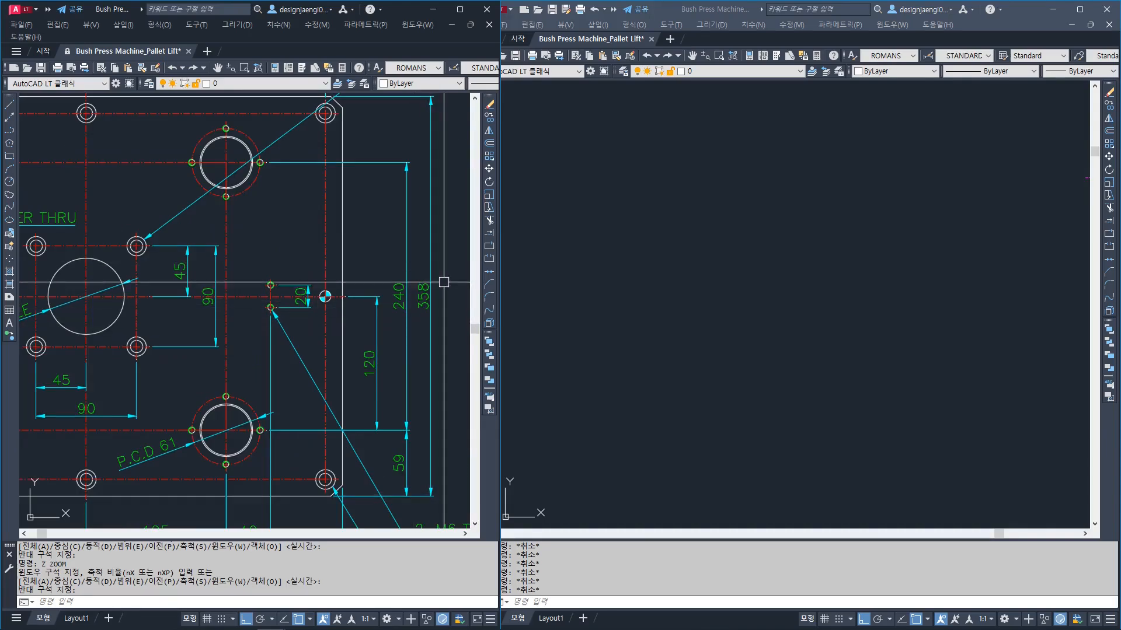
pyautogui.scroll(-2, 447, 309)
pyautogui.moveTo(350, 355)
pyautogui.mouseDown(button='middle')
pyautogui.moveTo(385, 329)
pyautogui.moveTo(362, 342)
pyautogui.mouseUp(button='middle')
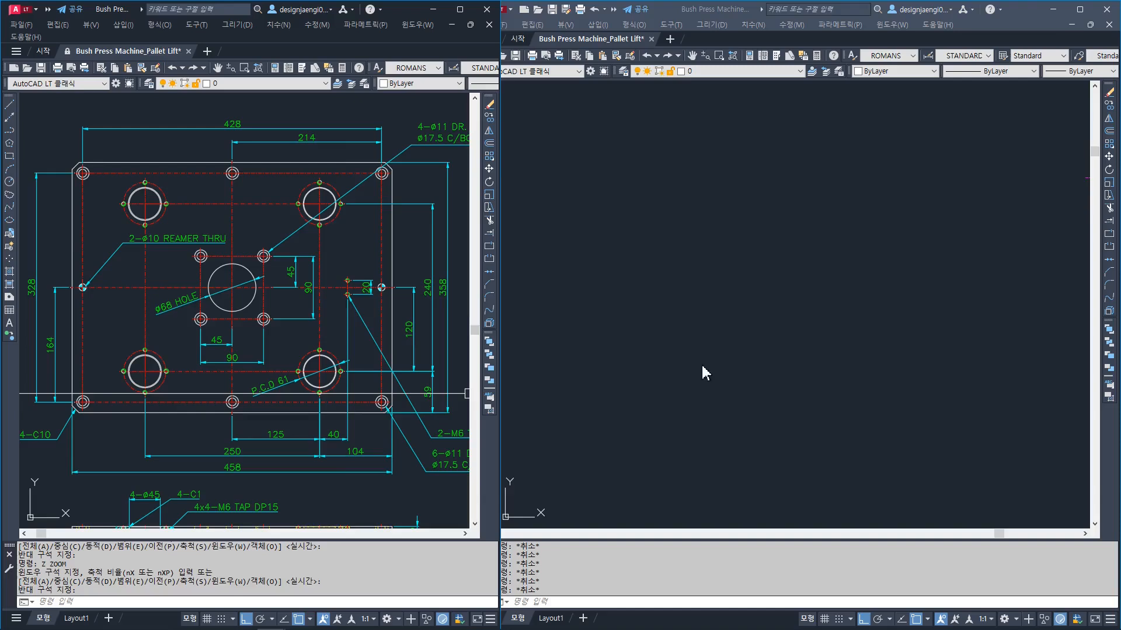
# Draw a horizontal line 458 long in the empty area of the second drawing window as the plate's lower edge
pyautogui.click(769, 402)
pyautogui.write('l')
pyautogui.press('space')
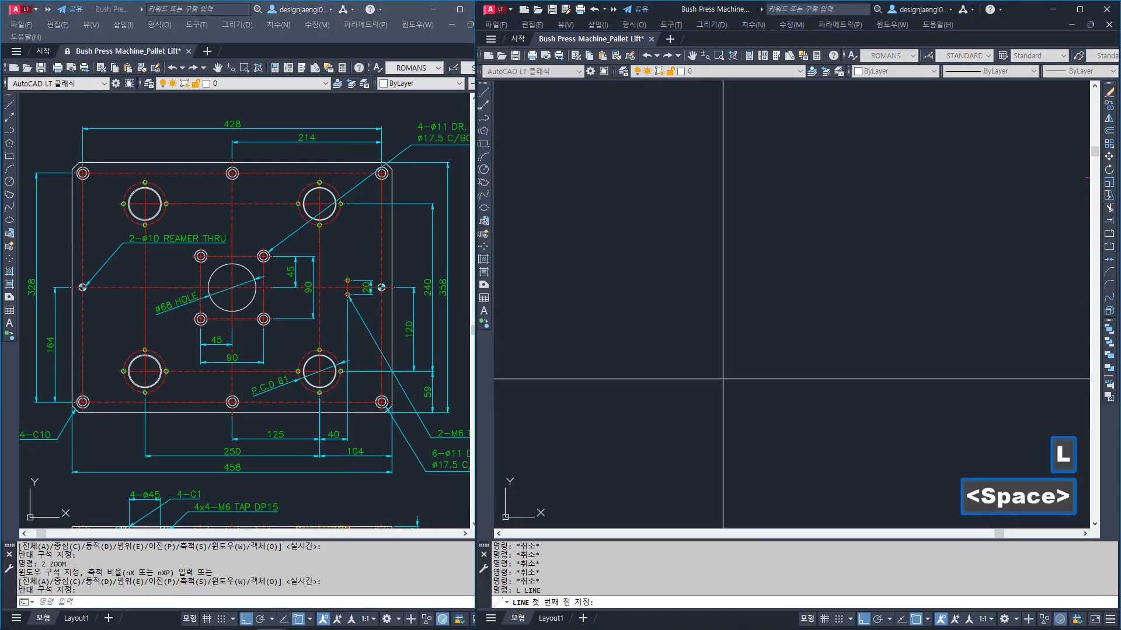
pyautogui.click(663, 363)
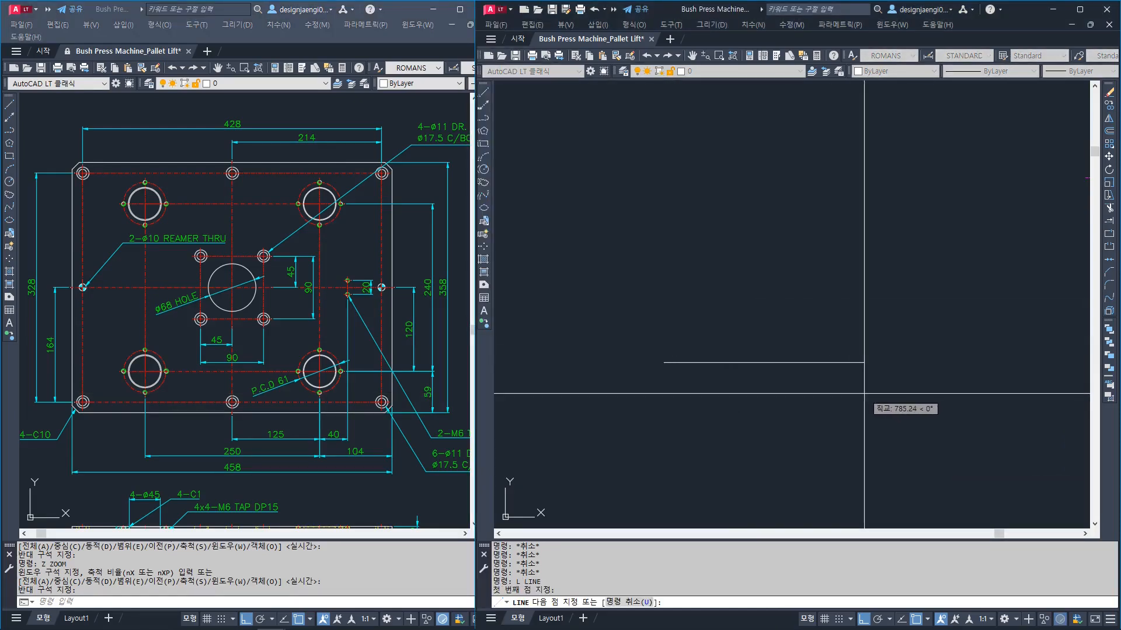
pyautogui.write('458')
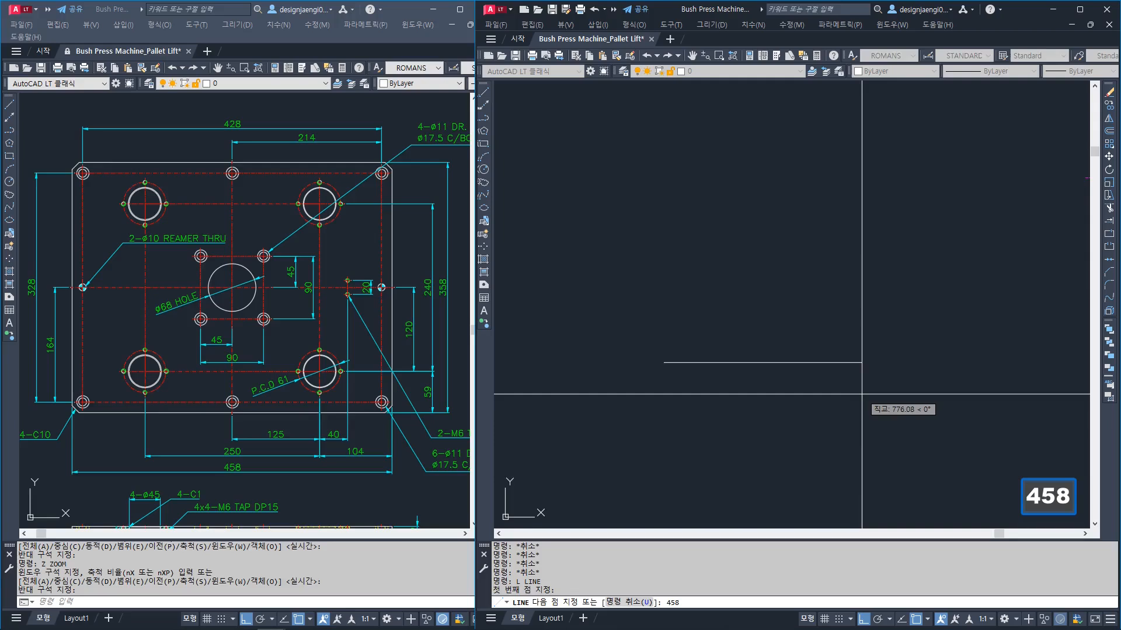
pyautogui.press('space')
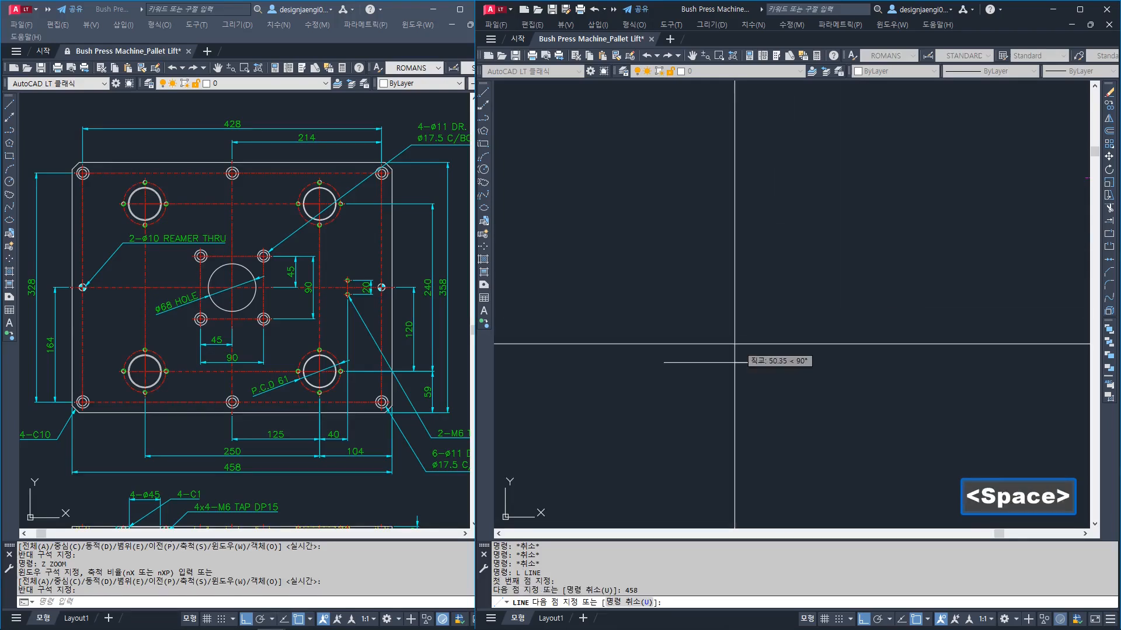
pyautogui.press('Escape')
pyautogui.press('Escape')
# Check the horizontal line's length with a temporary linear dimension between its endpoints, without placing it
pyautogui.scroll(4, 649, 378)
pyautogui.write('AA')
pyautogui.press('space')
pyautogui.click(687, 340)
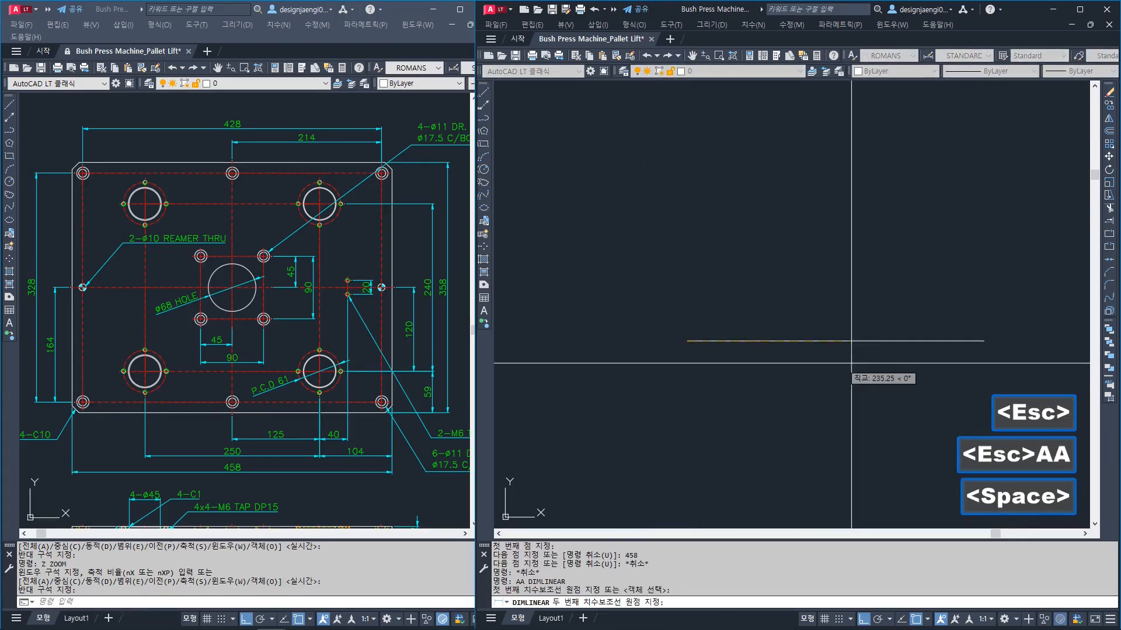
pyautogui.click(984, 340)
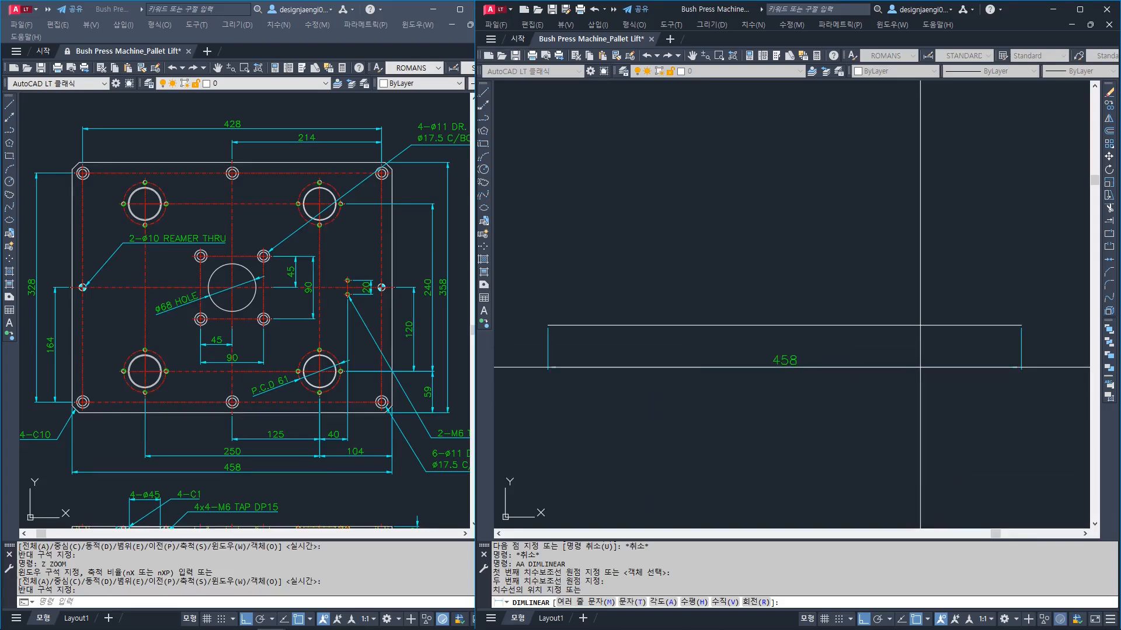
pyautogui.press('Escape')
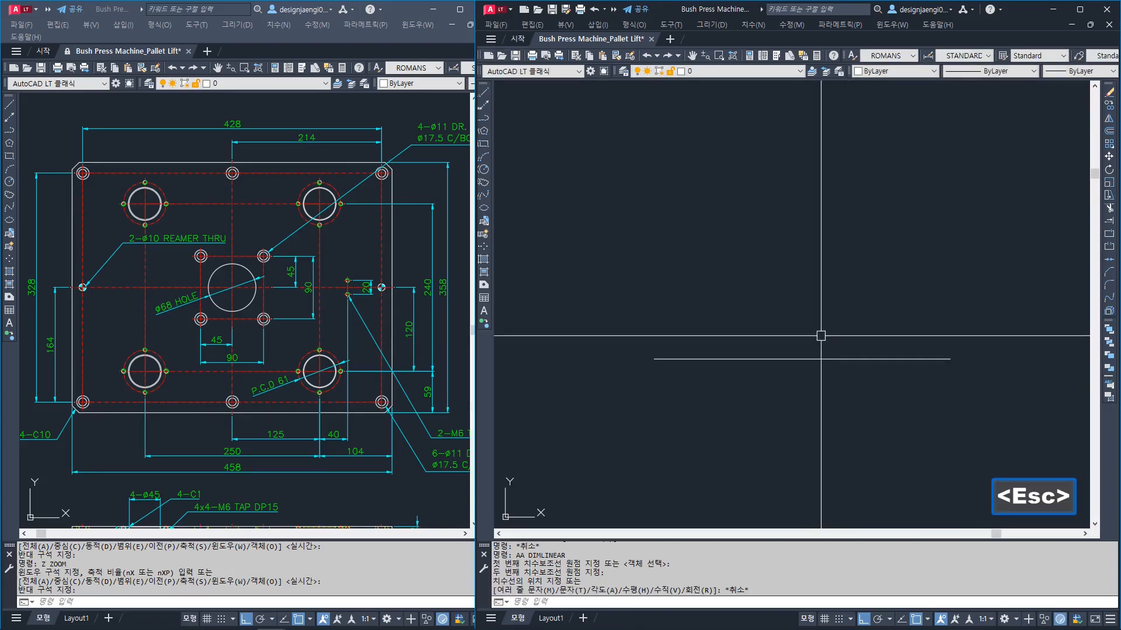
pyautogui.click(753, 396)
pyautogui.press('Escape')
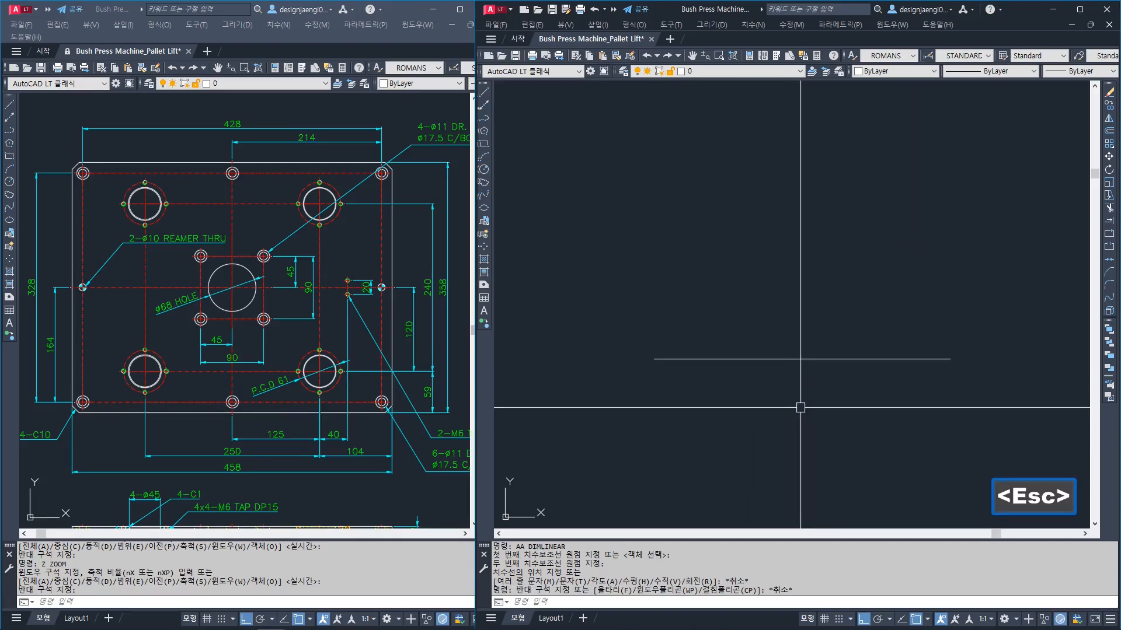
# Offset the horizontal line upward by 358 to create the plate's upper edge
pyautogui.write('o')
pyautogui.press('space')
pyautogui.write('358')
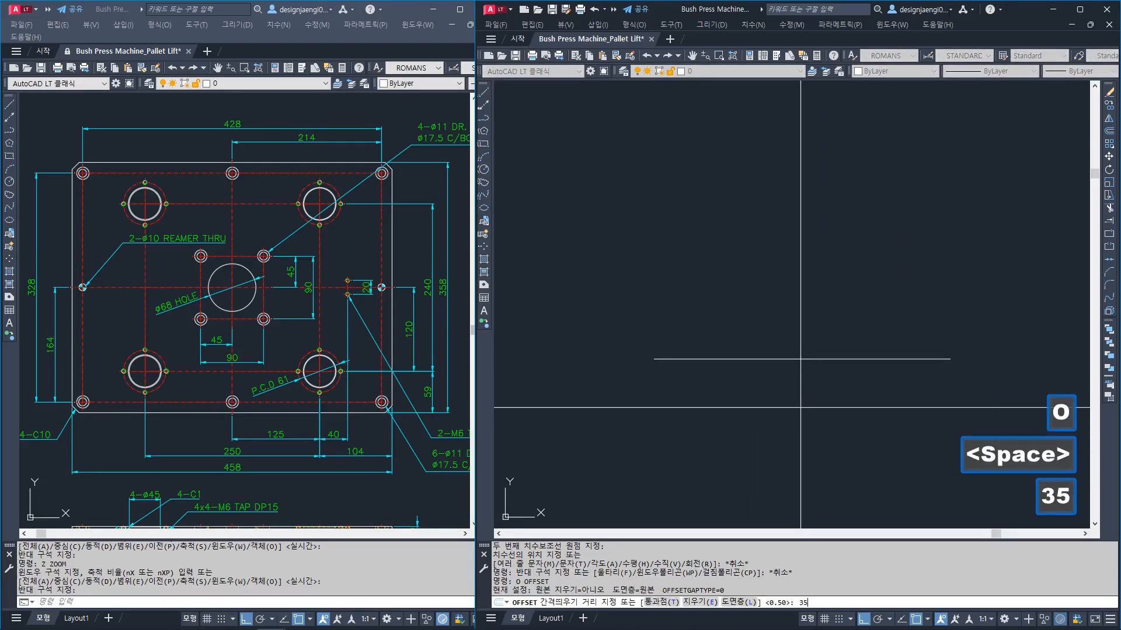
pyautogui.press('space')
pyautogui.click(800, 359)
pyautogui.click(813, 275)
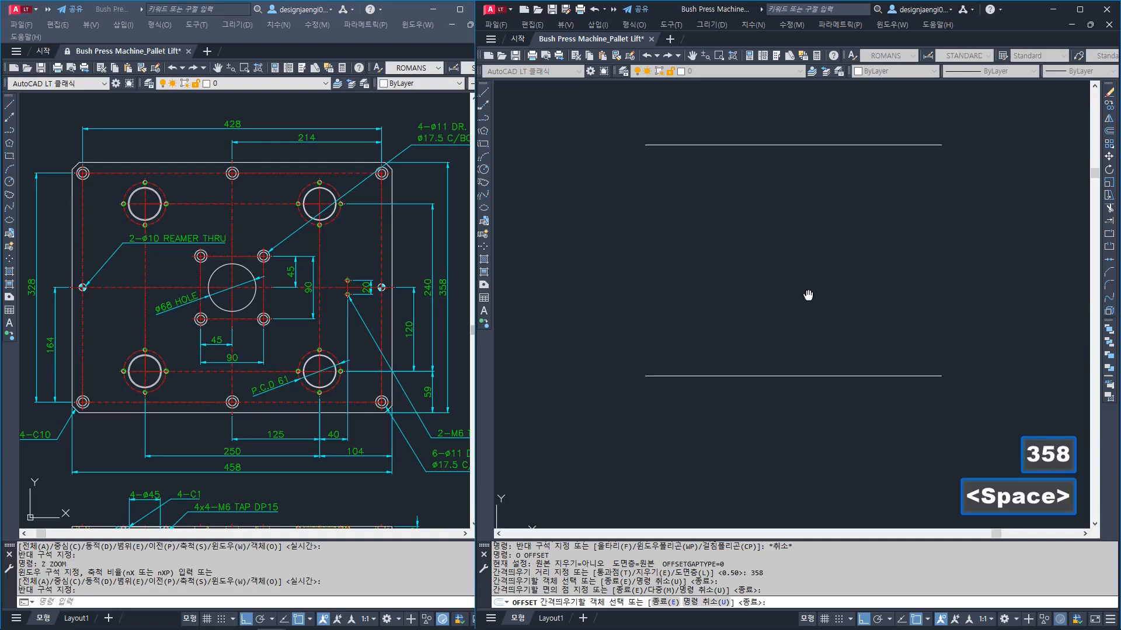
pyautogui.moveTo(807, 140); pyautogui.dragTo(771, 191, button='middle')
pyautogui.press('Escape')
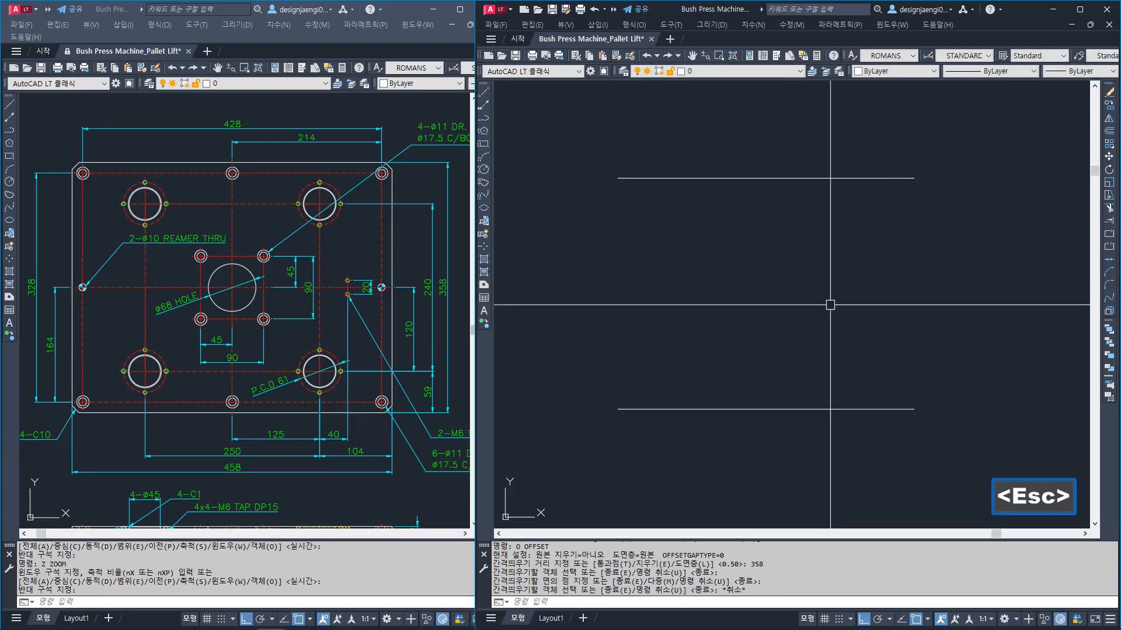
# Draw two vertical lines joining the endpoints of the upper and lower edges to close the rectangular plate outline
pyautogui.write('l')
pyautogui.press('space')
pyautogui.click(617, 178)
pyautogui.click(618, 409)
pyautogui.press('space')
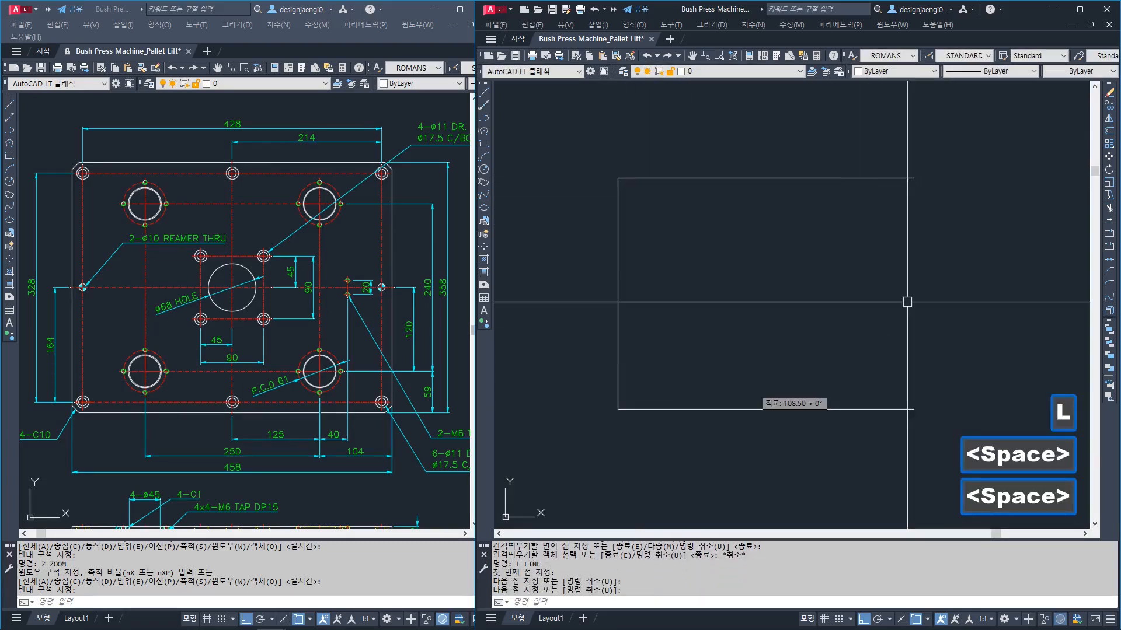
pyautogui.press('space')
pyautogui.click(914, 178)
pyautogui.click(914, 409)
pyautogui.press('Escape')
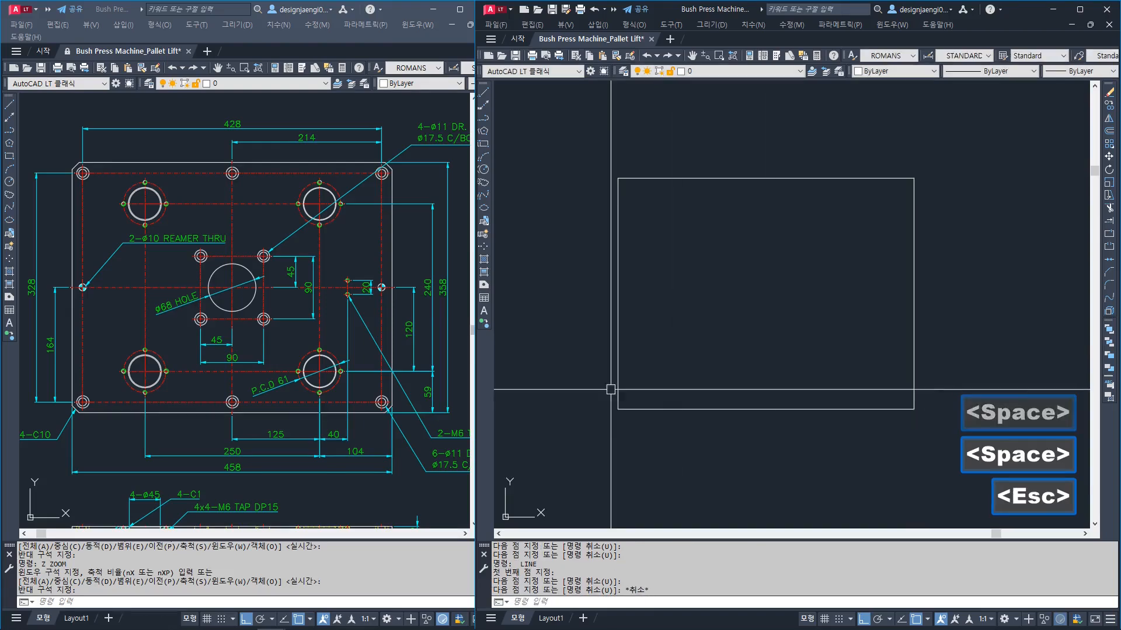
# Check the plate outline's width with a temporary linear dimension along its lower edge, without placing it
pyautogui.press('Escape')
pyautogui.write('aa')
pyautogui.press('space')
pyautogui.click(618, 409)
pyautogui.click(914, 409)
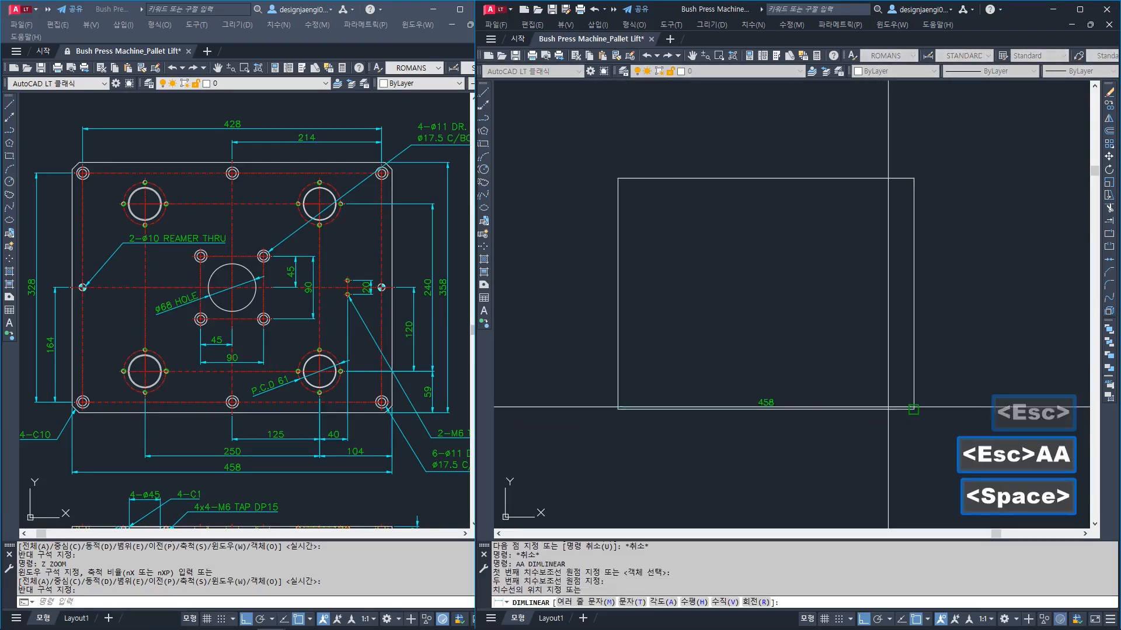
pyautogui.scroll(4, 841, 436)
pyautogui.scroll(-4, 839, 437)
pyautogui.press('Escape')
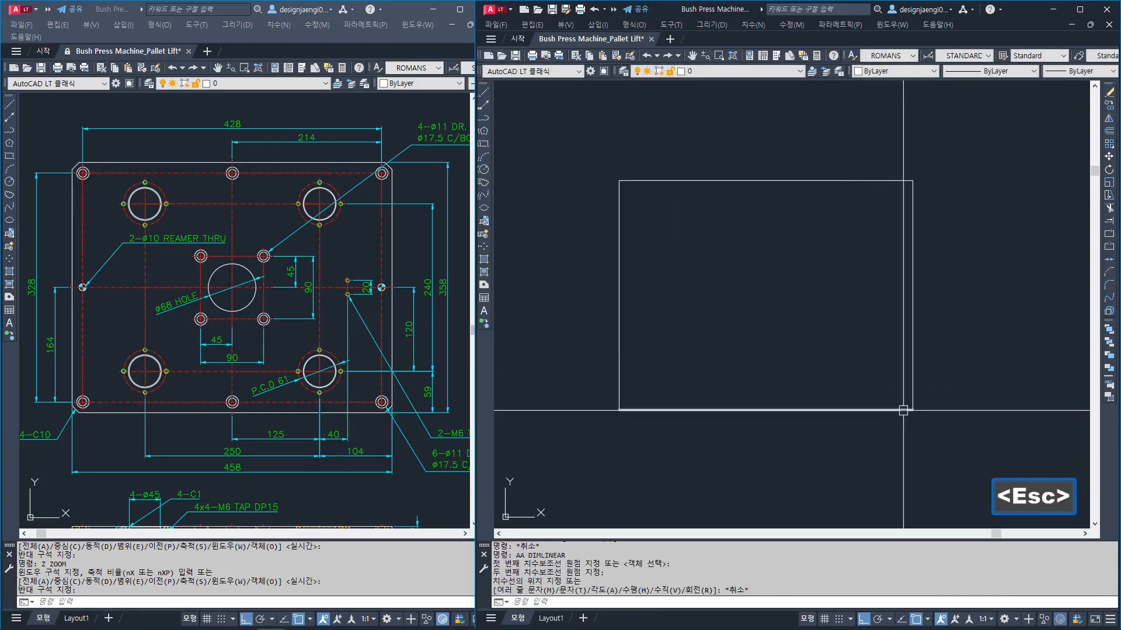
# Check the plate outline's height with a temporary linear dimension along its right edge, without placing it
pyautogui.write('aa')
pyautogui.press('space')
pyautogui.click(906, 410)
pyautogui.click(913, 181)
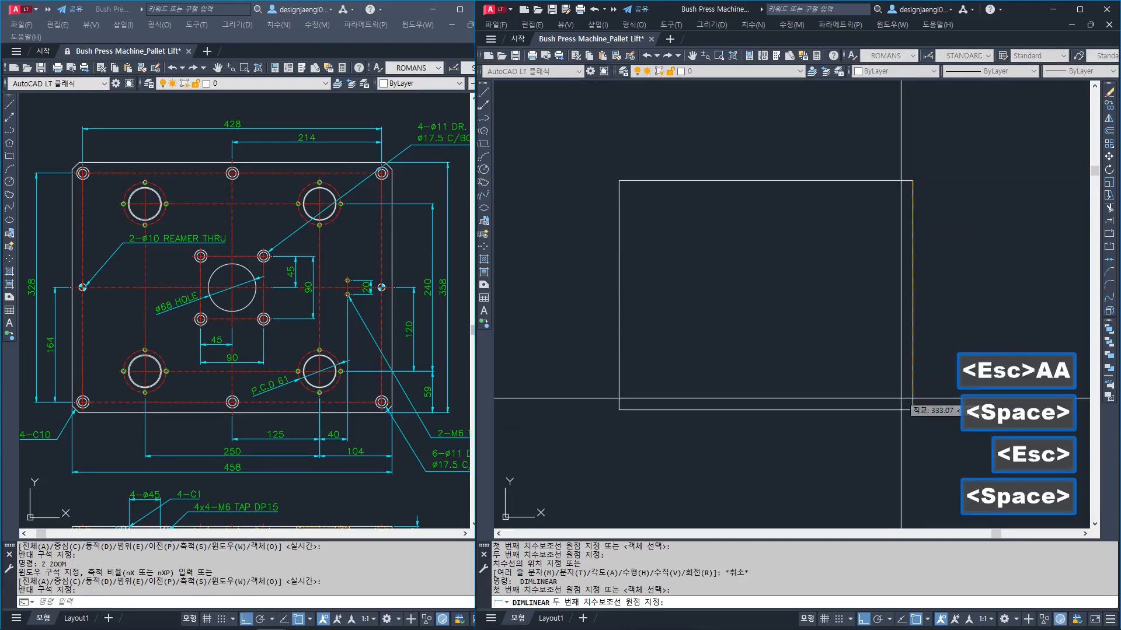
pyautogui.scroll(2, 941, 337)
pyautogui.scroll(-3, 940, 338)
pyautogui.press('Escape')
# Set the overall dimension scale (DIMSCALE) to 3
pyautogui.write('dd')
pyautogui.press('space')
pyautogui.write('3')
pyautogui.press('space')
pyautogui.press('Escape')
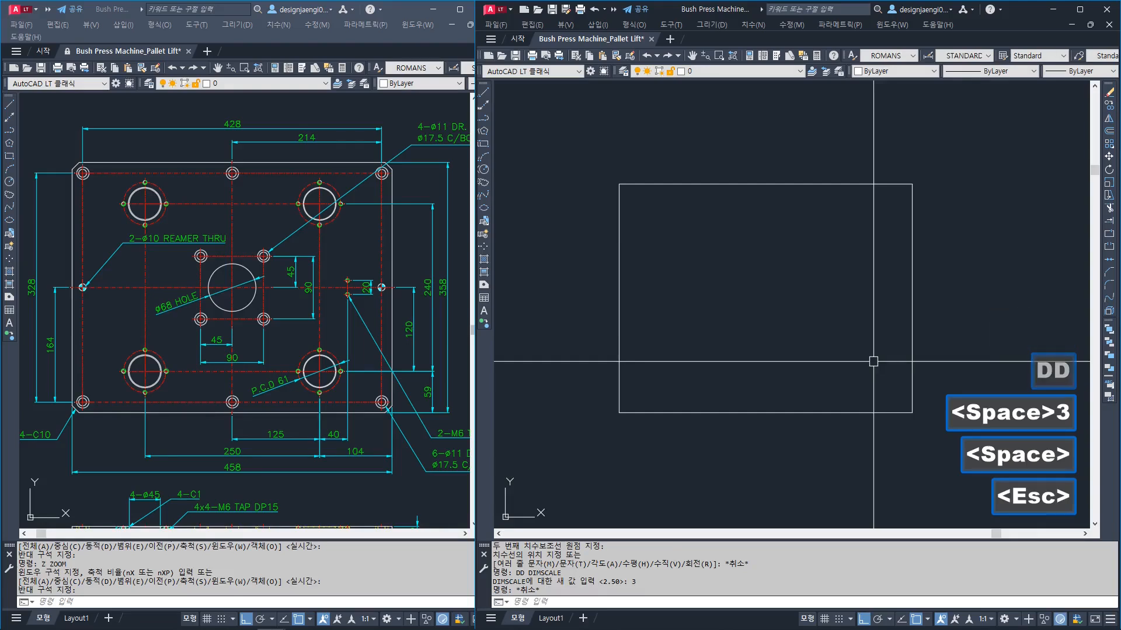
# Set the overall dimension scale (DIMSCALE) to 5
pyautogui.write('dd')
pyautogui.press('space')
pyautogui.write('5')
pyautogui.press('space')
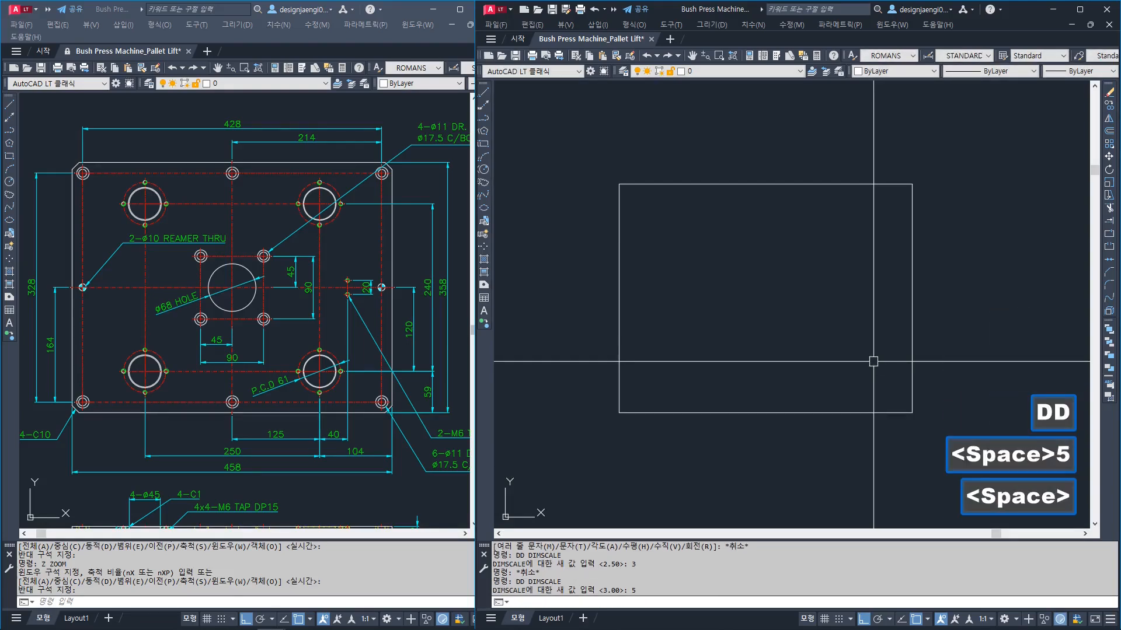
# Chamfer the lower-left corner of the redrawn plate with both distances at 10, following the reference's 4-C10 note
pyautogui.click(263, 425)
pyautogui.moveTo(203, 447); pyautogui.dragTo(261, 438, button='middle')
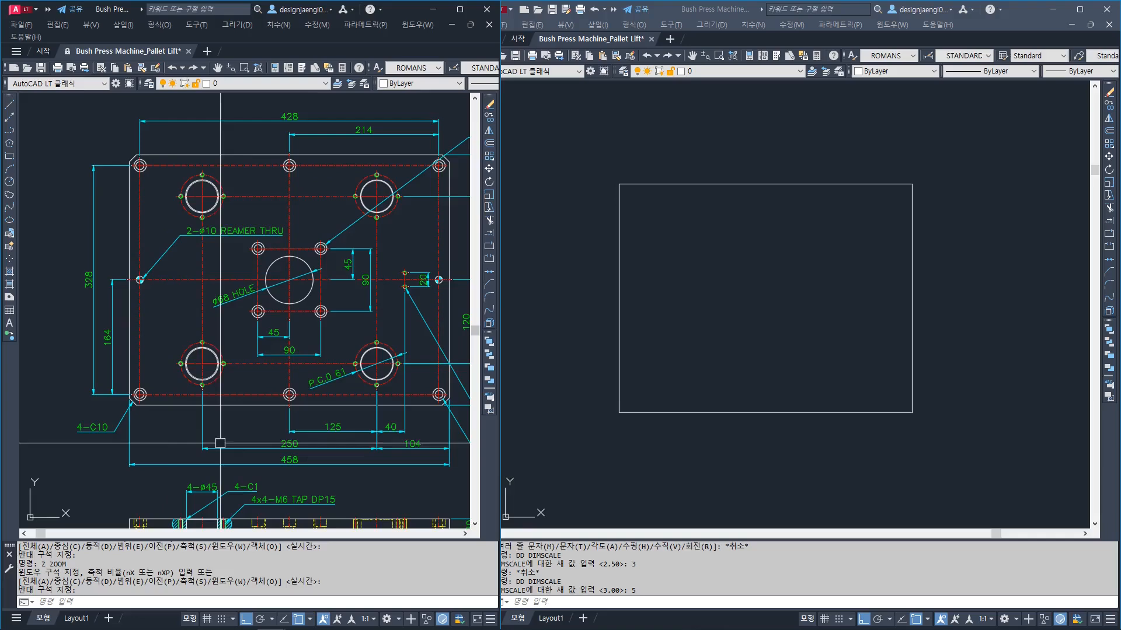
pyautogui.scroll(2, 152, 430)
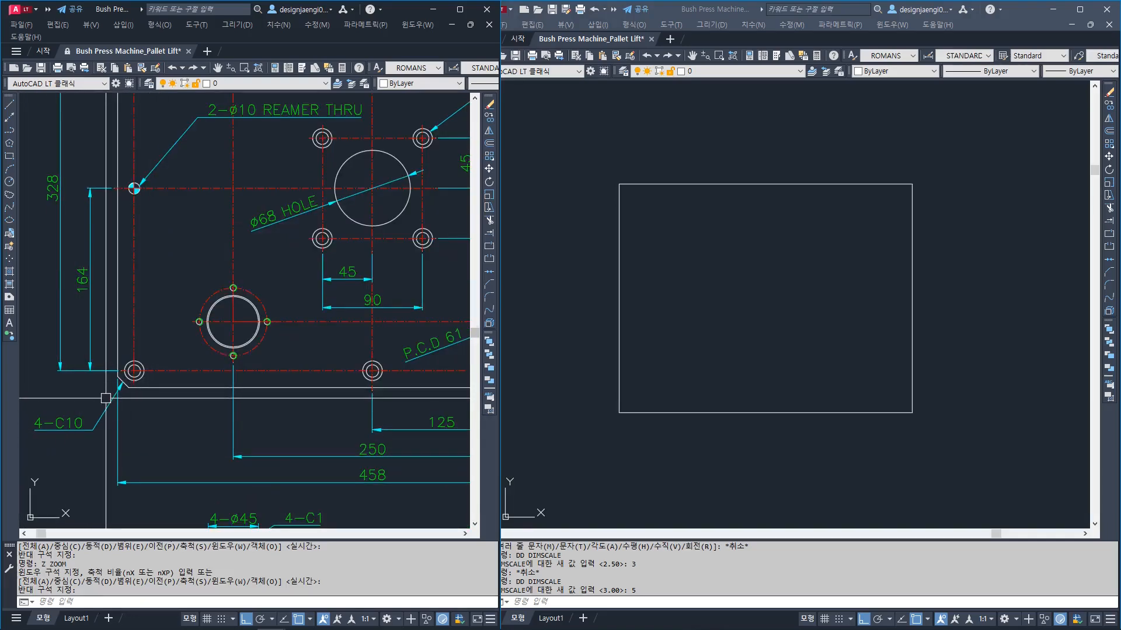
pyautogui.scroll(-2, 118, 430)
pyautogui.moveTo(118, 431); pyautogui.dragTo(110, 440, button='middle')
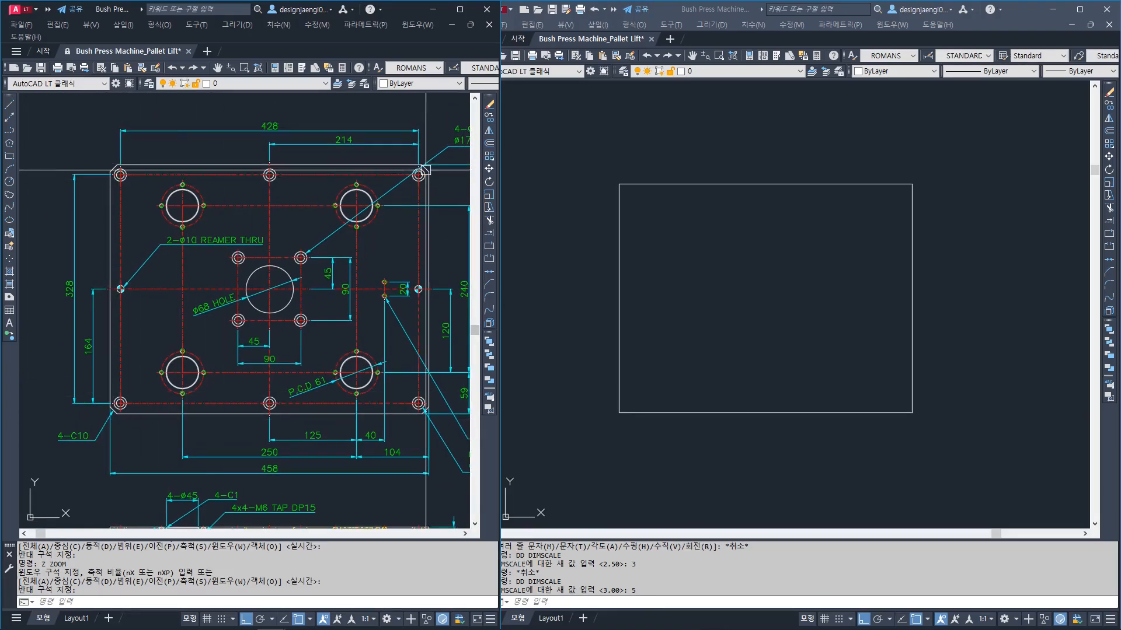
pyautogui.click(741, 465)
pyautogui.write('cha')
pyautogui.press('space')
pyautogui.write('D')
pyautogui.press('space')
pyautogui.write('10')
pyautogui.press('space')
pyautogui.press('space')
pyautogui.click(653, 412)
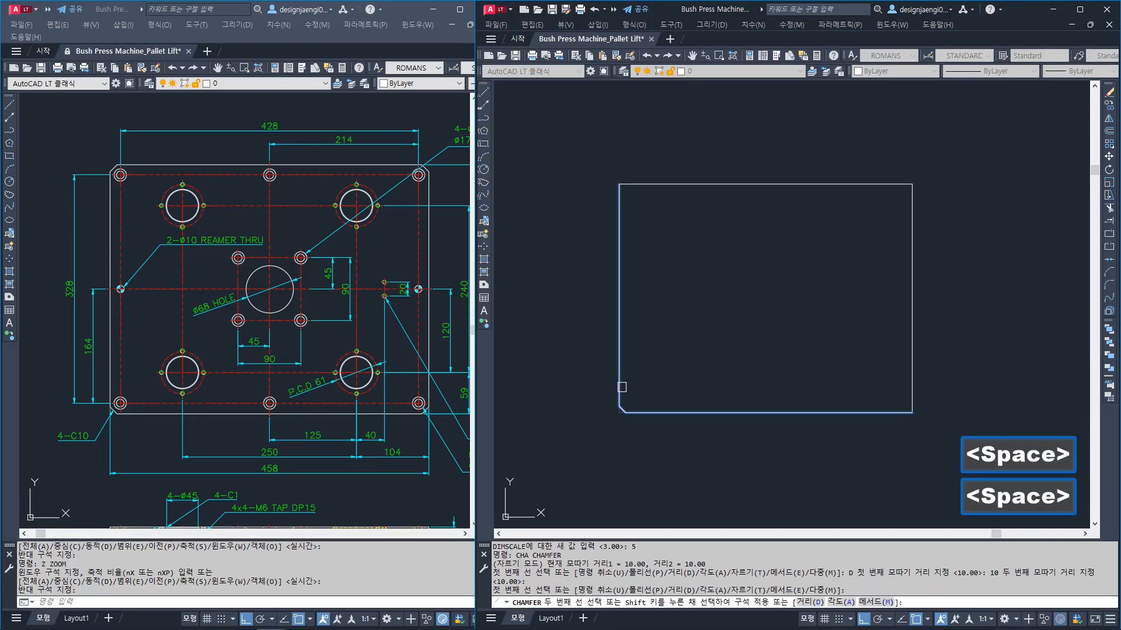
pyautogui.click(619, 373)
# Chamfer the plate outline's remaining three corners with the same distance of 10
pyautogui.press('space')
pyautogui.click(715, 184)
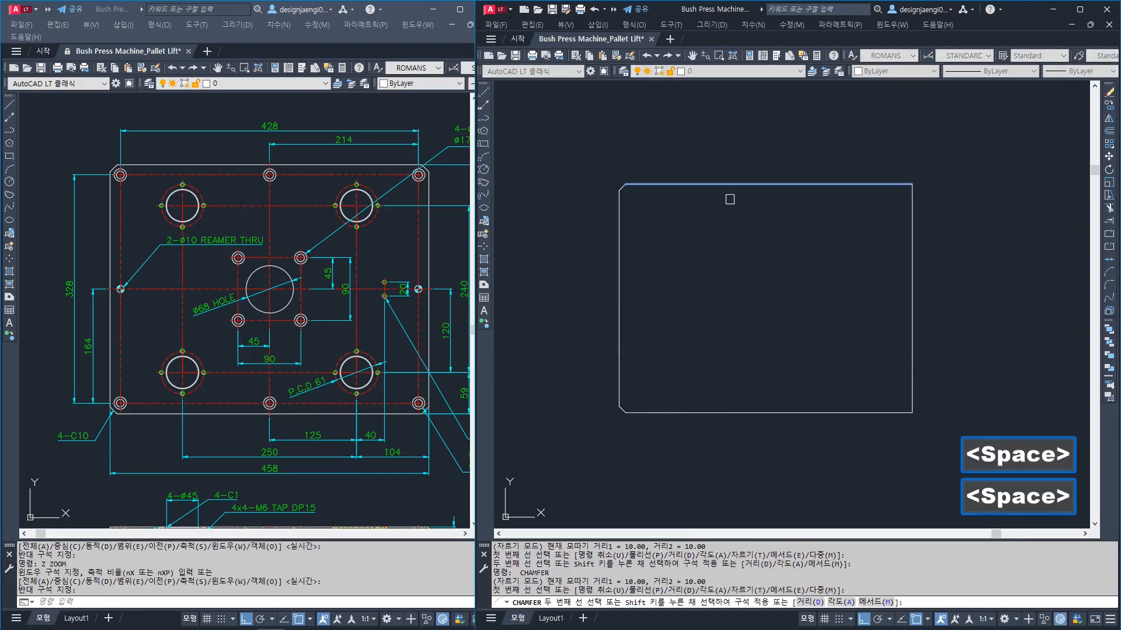
pyautogui.click(911, 278)
pyautogui.press('space')
pyautogui.click(912, 368)
pyautogui.click(870, 412)
pyautogui.press('space')
pyautogui.moveTo(842, 448); pyautogui.dragTo(822, 458, button='middle')
pyautogui.press('Escape')
# Draw horizontal and vertical centre lines across the plate between the midpoints of its opposite edges
pyautogui.press('l')
pyautogui.press('space')
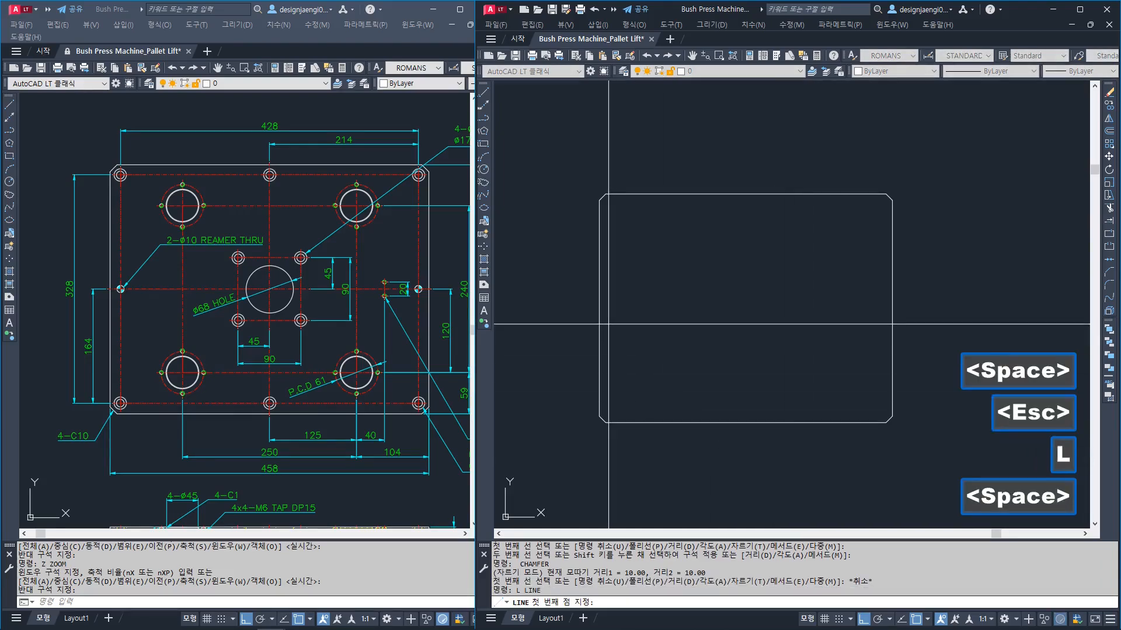
pyautogui.click(600, 308)
pyautogui.click(892, 308)
pyautogui.press('space')
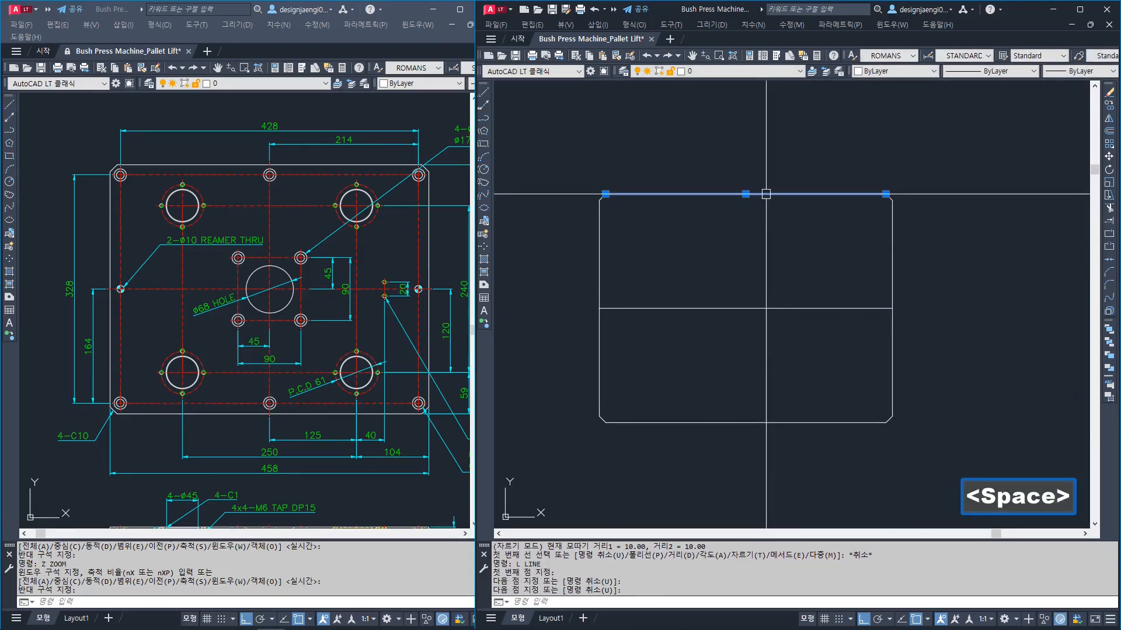
pyautogui.press('Escape')
pyautogui.press('space')
pyautogui.click(742, 194)
pyautogui.click(746, 422)
pyautogui.press('Escape')
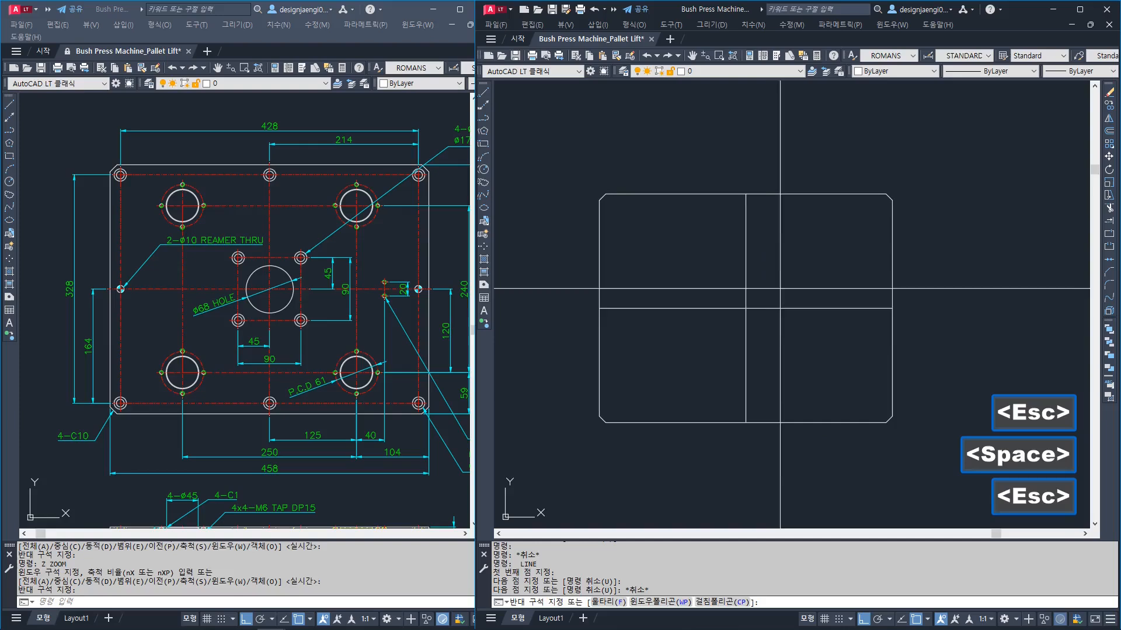
# Change both centre lines to layer 001
pyautogui.click(778, 288)
pyautogui.click(717, 388)
pyautogui.write('11')
pyautogui.press('space')
pyautogui.press('Escape')
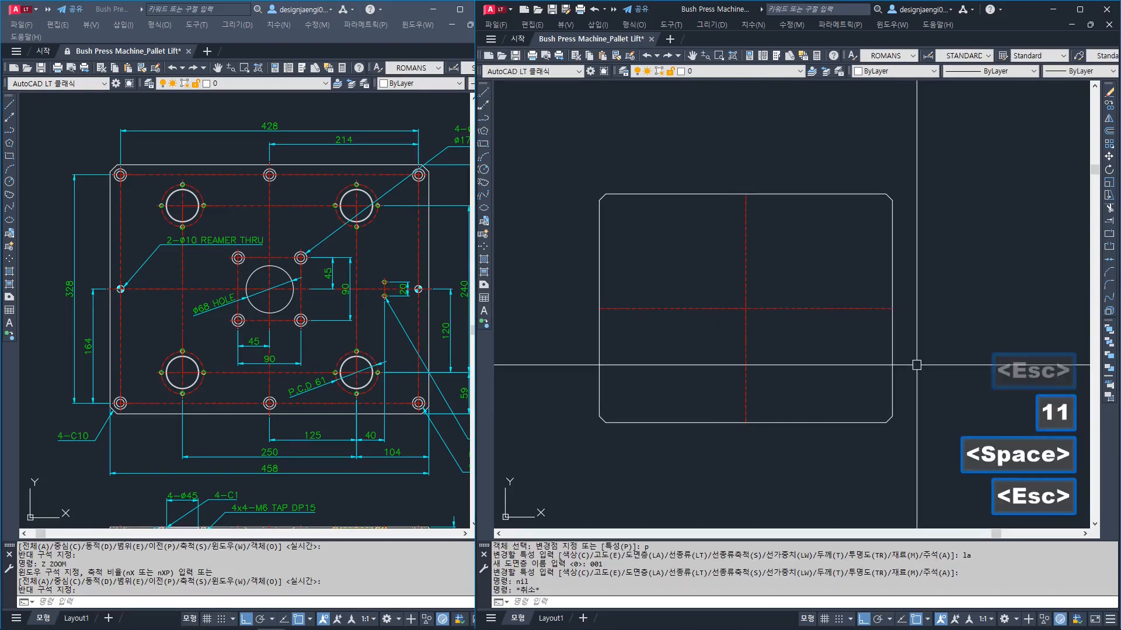
# Stretch the right end of the horizontal centre line 3 outward past the plate's edge
pyautogui.press('s')
pyautogui.press('space')
pyautogui.click(946, 283)
pyautogui.click(886, 328)
pyautogui.press('space')
pyautogui.click(892, 328)
pyautogui.write('3')
pyautogui.press('space')
pyautogui.press('Escape')
# Stretch the centre lines' upper, left and lower ends 3 outward past the plate outline
pyautogui.press('space')
pyautogui.click(804, 151)
pyautogui.click(728, 220)
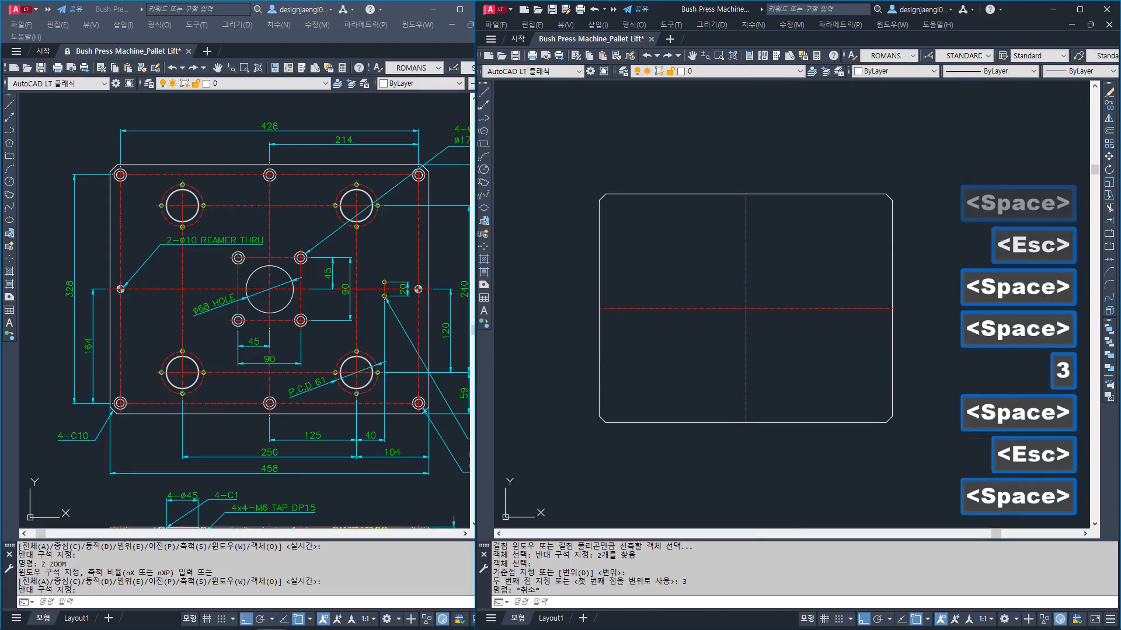
pyautogui.press('space')
pyautogui.click(557, 349)
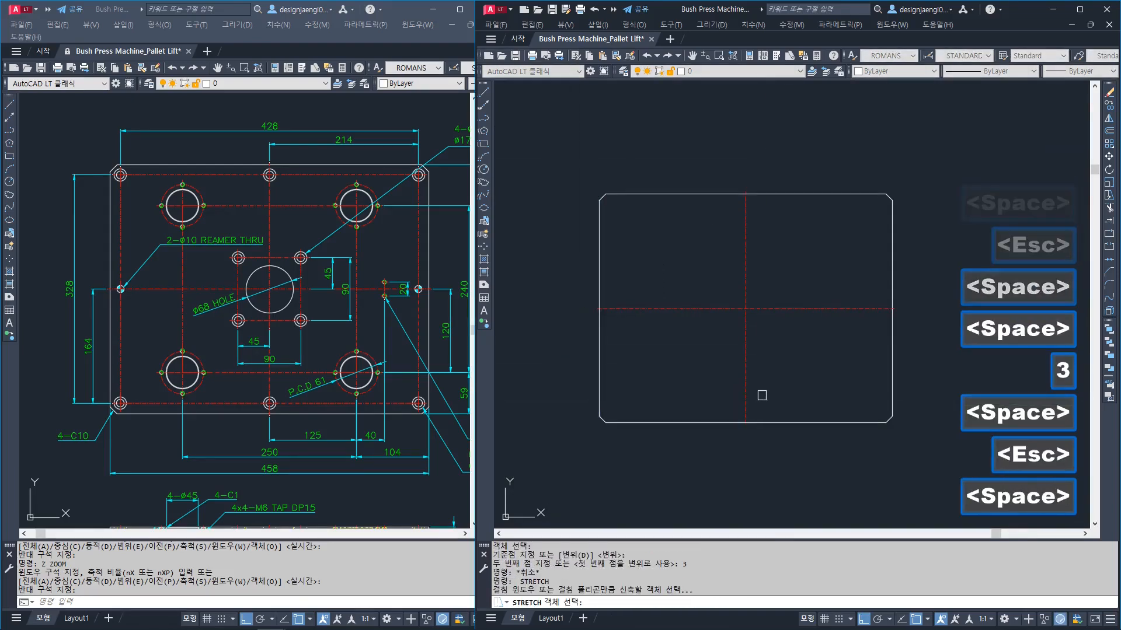
pyautogui.press('space')
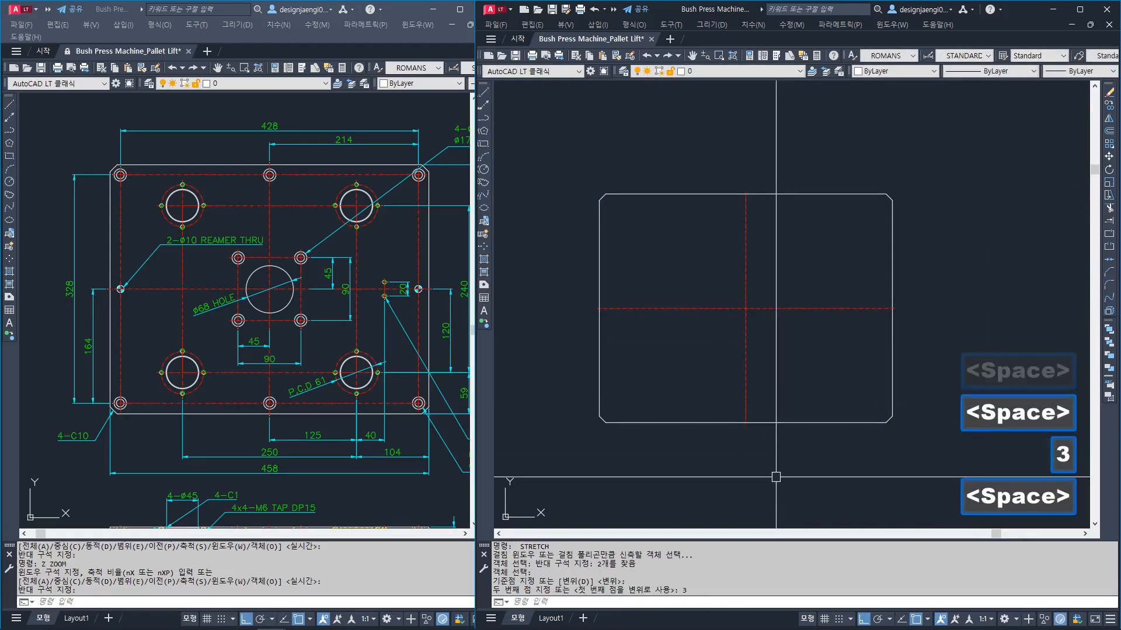
# Examine the ends of both centre lines where they cross the plate outline
pyautogui.scroll(5, 642, 370)
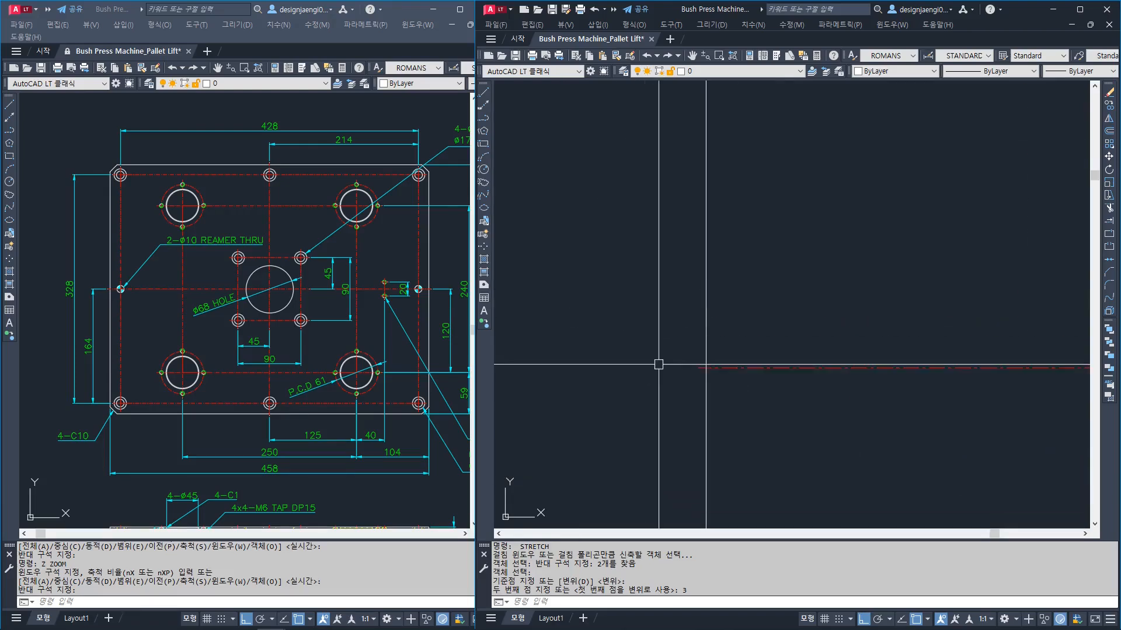
pyautogui.scroll(4, 901, 165)
pyautogui.scroll(-6, 900, 166)
pyautogui.moveTo(928, 324); pyautogui.dragTo(722, 311, button='middle')
pyautogui.scroll(7, 923, 327)
pyautogui.scroll(-7, 923, 327)
pyautogui.moveTo(835, 427); pyautogui.dragTo(839, 437, button='middle')
pyautogui.scroll(3, 774, 466)
pyautogui.scroll(-3, 776, 466)
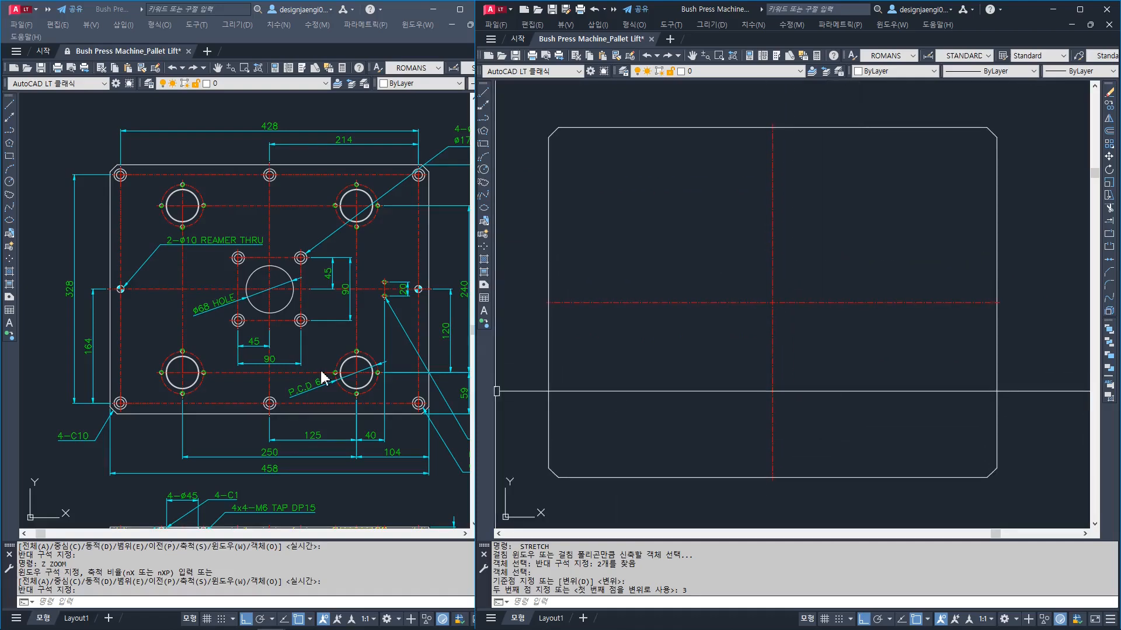
# Draw a circle of diameter 68 at the plate's centre line intersection, matching the reference's central hole
pyautogui.click(463, 395)
pyautogui.scroll(-2, 229, 324)
pyautogui.scroll(4, 229, 324)
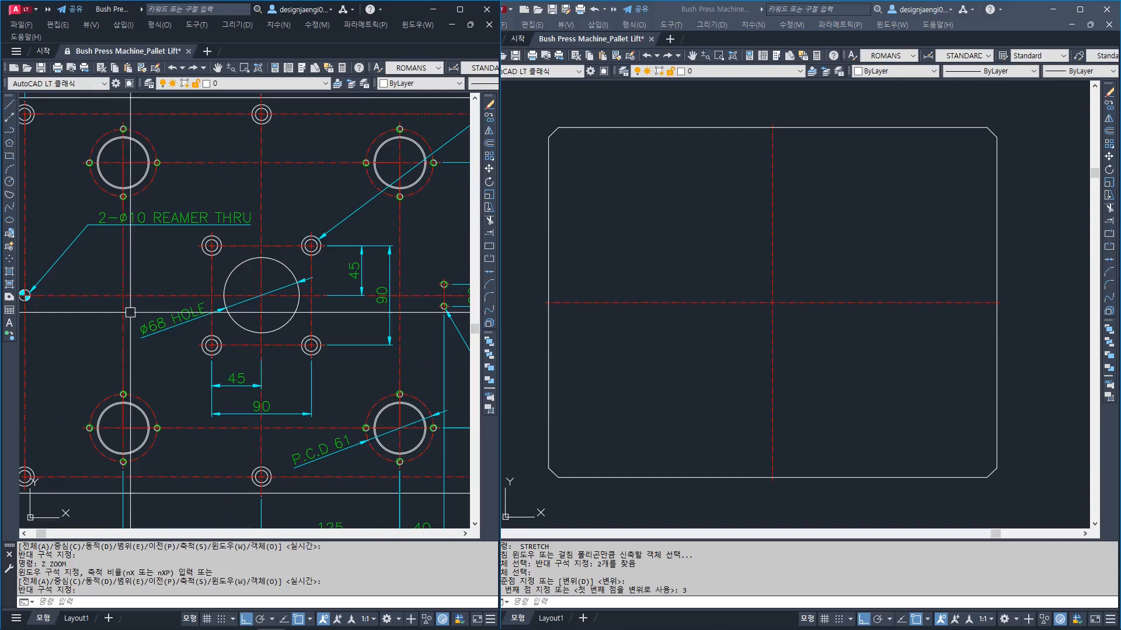
pyautogui.click(832, 373)
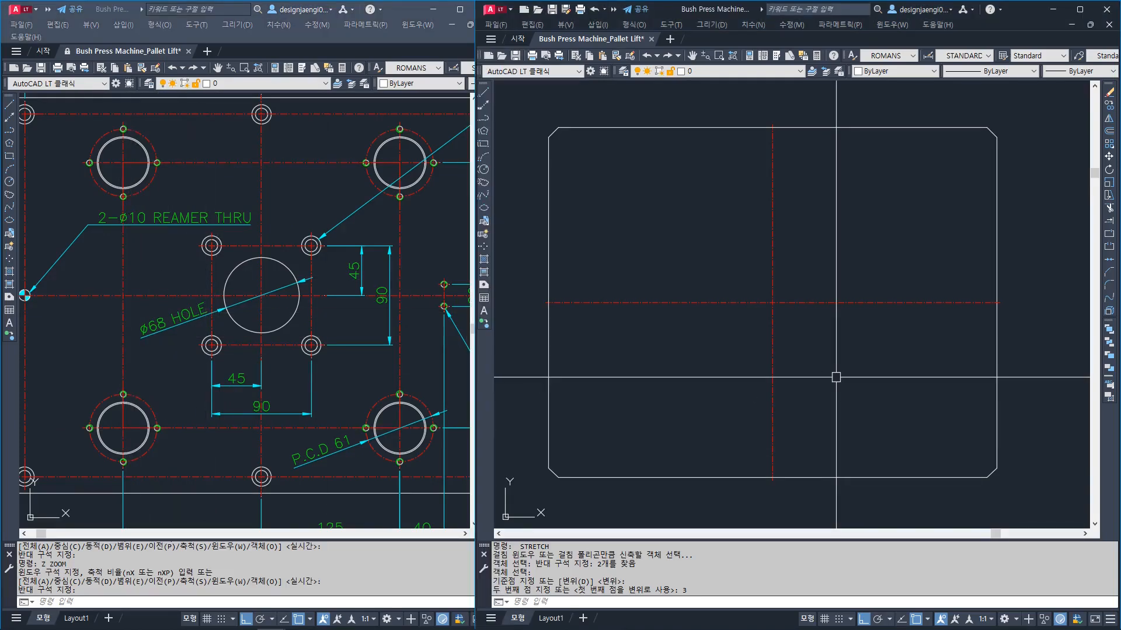
pyautogui.write('c')
pyautogui.press('space')
pyautogui.click(773, 302)
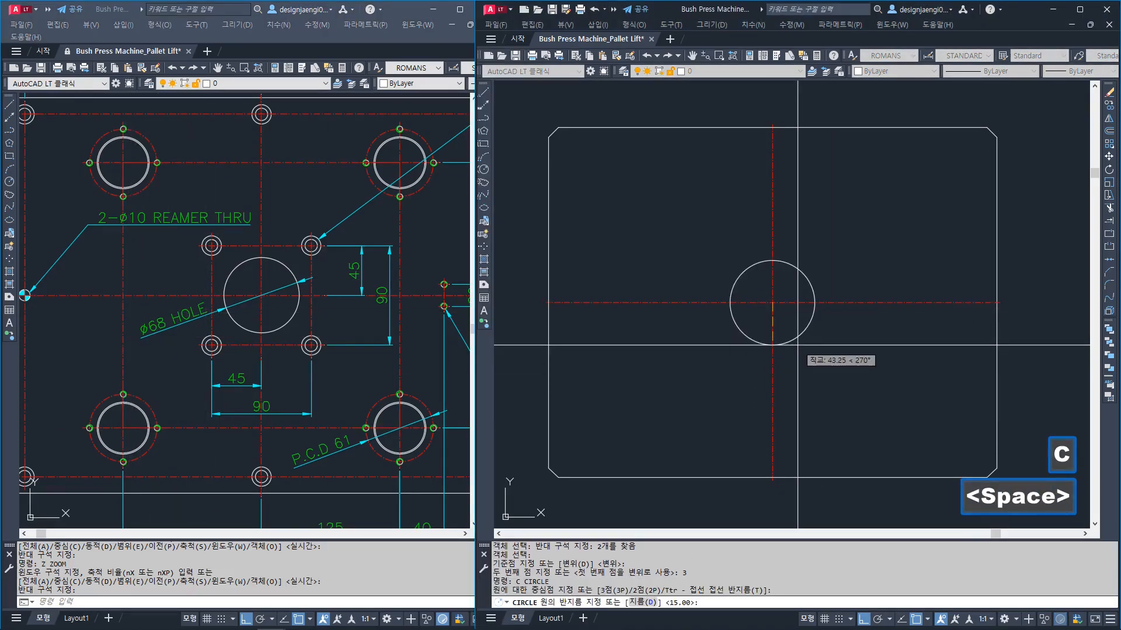
pyautogui.write('d')
pyautogui.press('space')
pyautogui.write('68')
pyautogui.press('space')
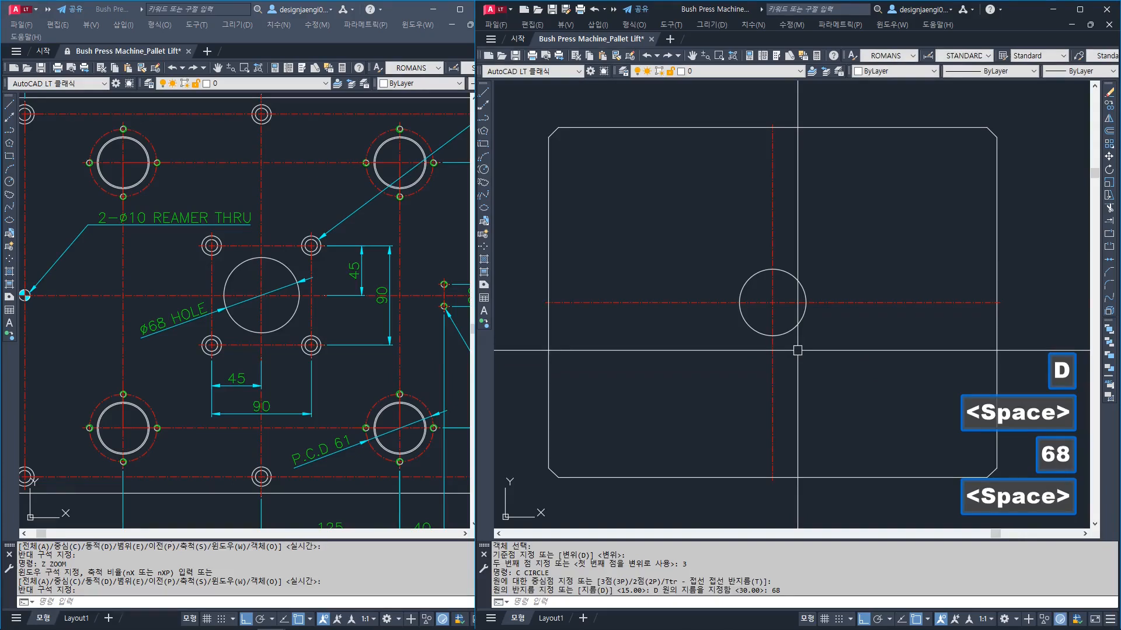
# Examine the reference drawing's callout and spacing dimensions for the four counterbored holes around the central hole
pyautogui.click(308, 345)
pyautogui.moveTo(254, 336); pyautogui.dragTo(230, 356, button='middle')
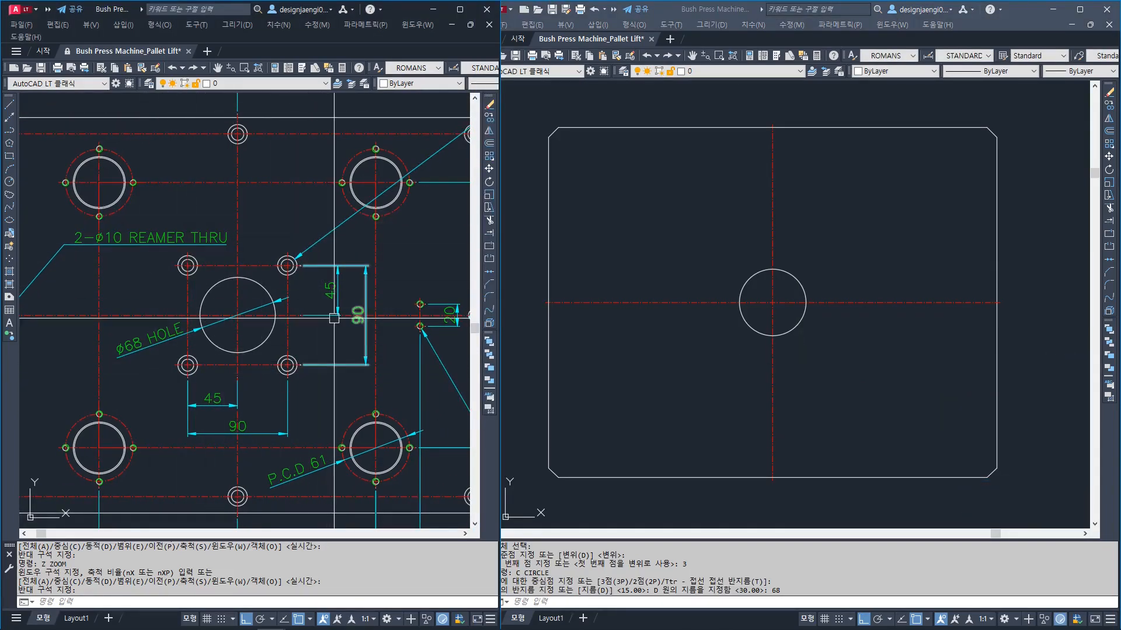
pyautogui.moveTo(460, 204)
pyautogui.mouseDown(button='middle')
pyautogui.moveTo(275, 314)
pyautogui.moveTo(170, 359)
pyautogui.mouseUp(button='middle')
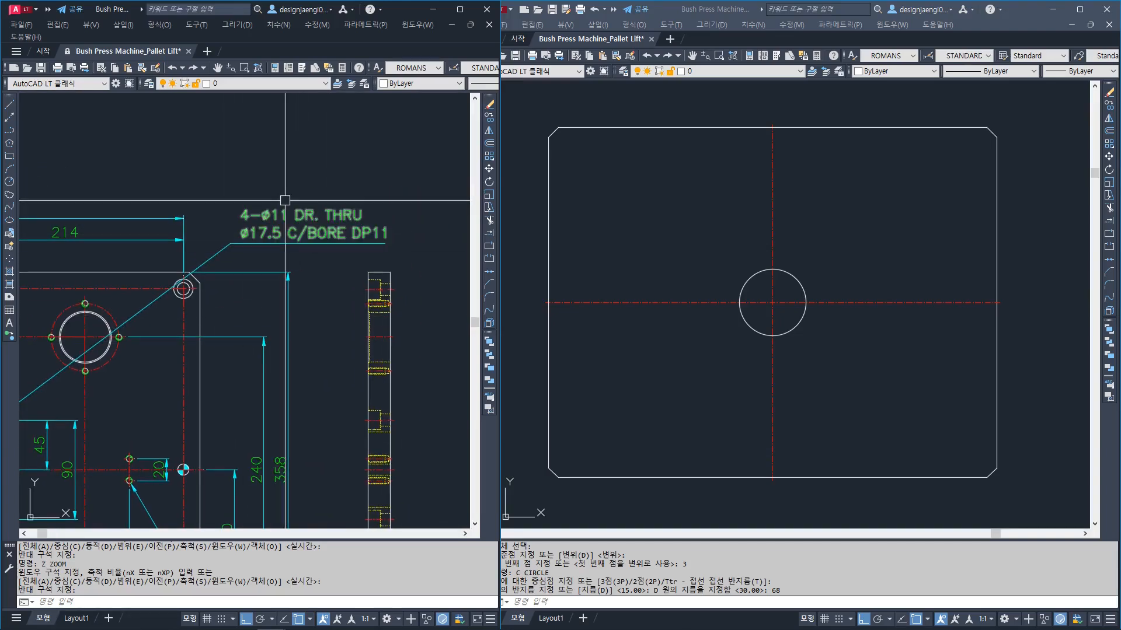
pyautogui.scroll(2, 372, 246)
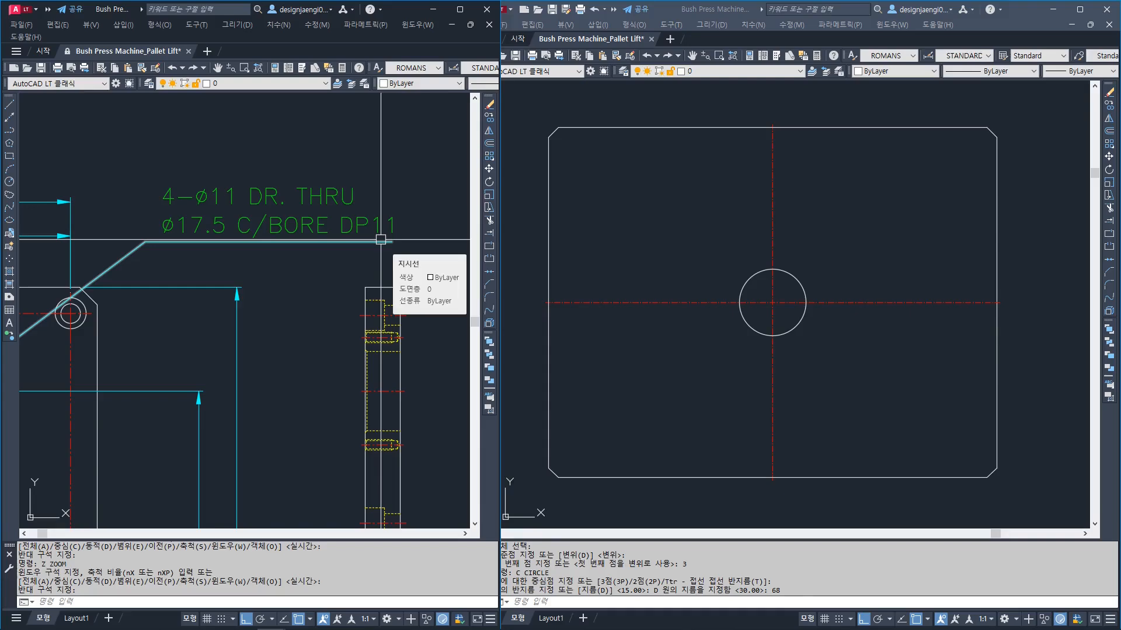
pyautogui.scroll(-5, 298, 292)
pyautogui.scroll(4, 286, 303)
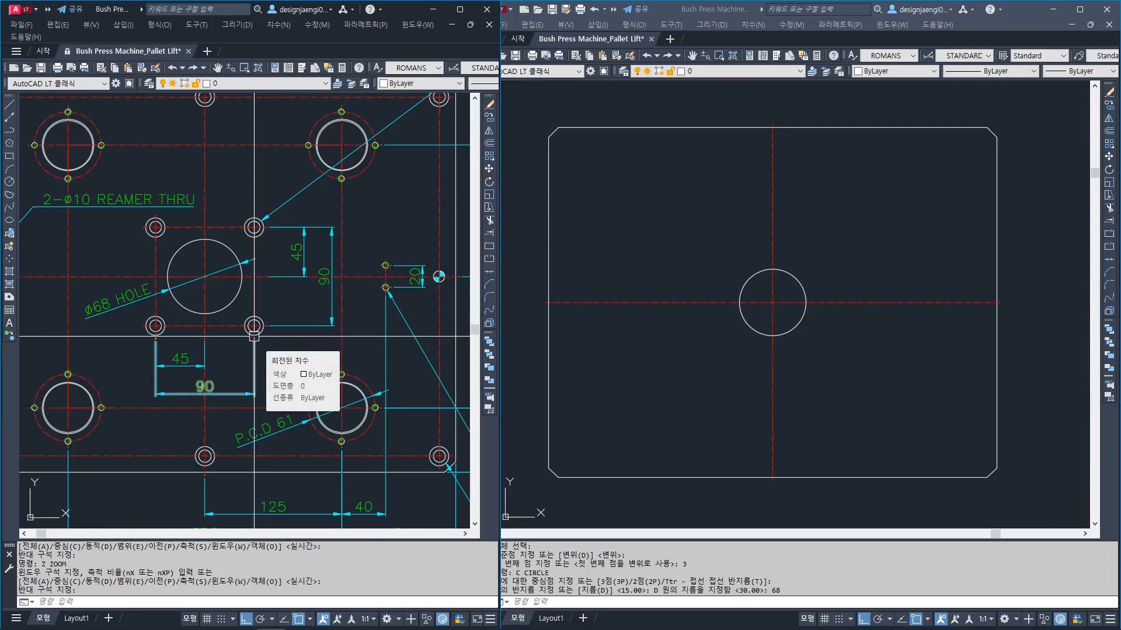
pyautogui.moveTo(262, 286); pyautogui.dragTo(250, 375, button='middle')
pyautogui.scroll(-3, 180, 320)
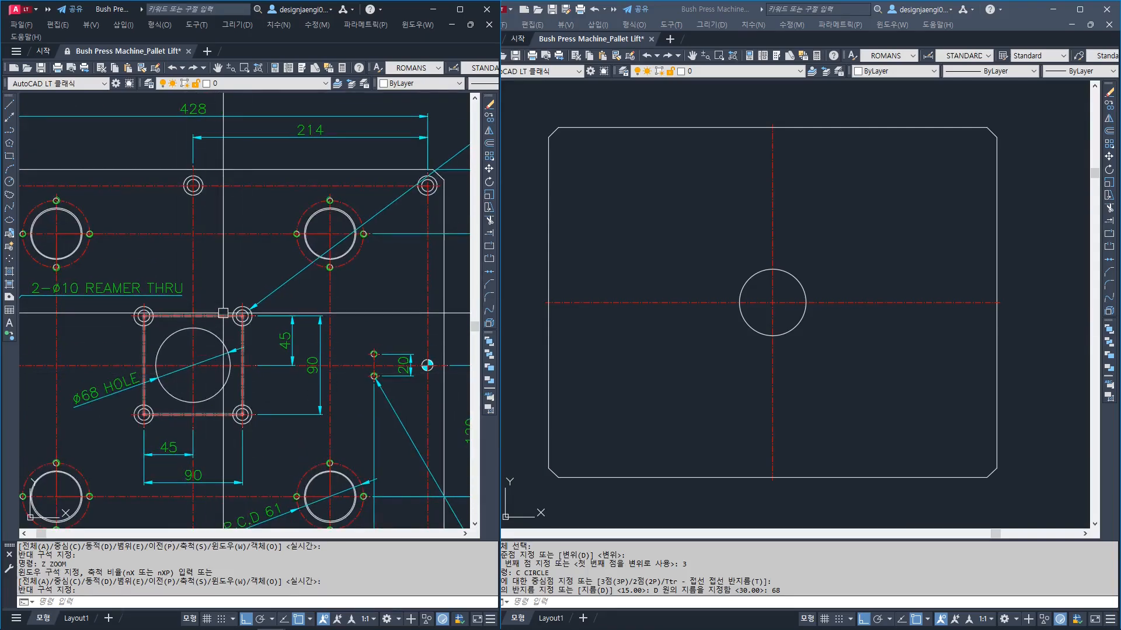
pyautogui.moveTo(342, 293); pyautogui.dragTo(251, 310, button='middle')
pyautogui.moveTo(128, 390)
pyautogui.mouseDown(button='middle')
pyautogui.moveTo(285, 327)
pyautogui.moveTo(273, 339)
pyautogui.mouseUp(button='middle')
pyautogui.scroll(2, 286, 316)
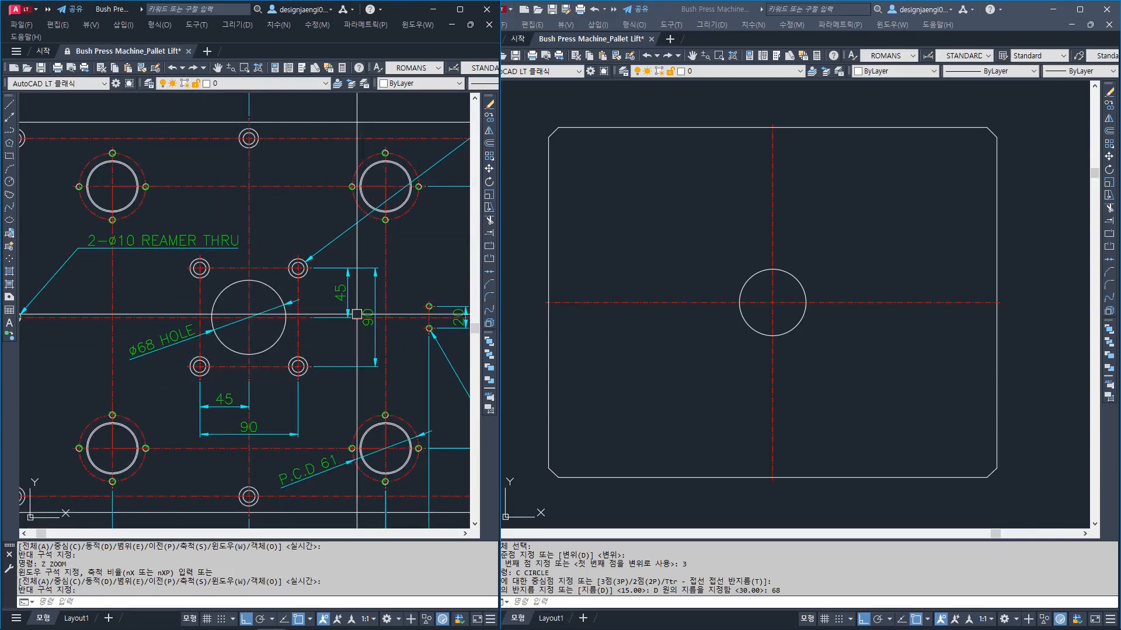
# Locate the counterbored hole symbols in the hole symbol table of the second drawing
pyautogui.click(716, 358)
pyautogui.scroll(-5, 715, 358)
pyautogui.scroll(5, 735, 345)
pyautogui.moveTo(795, 342); pyautogui.dragTo(797, 172, button='middle')
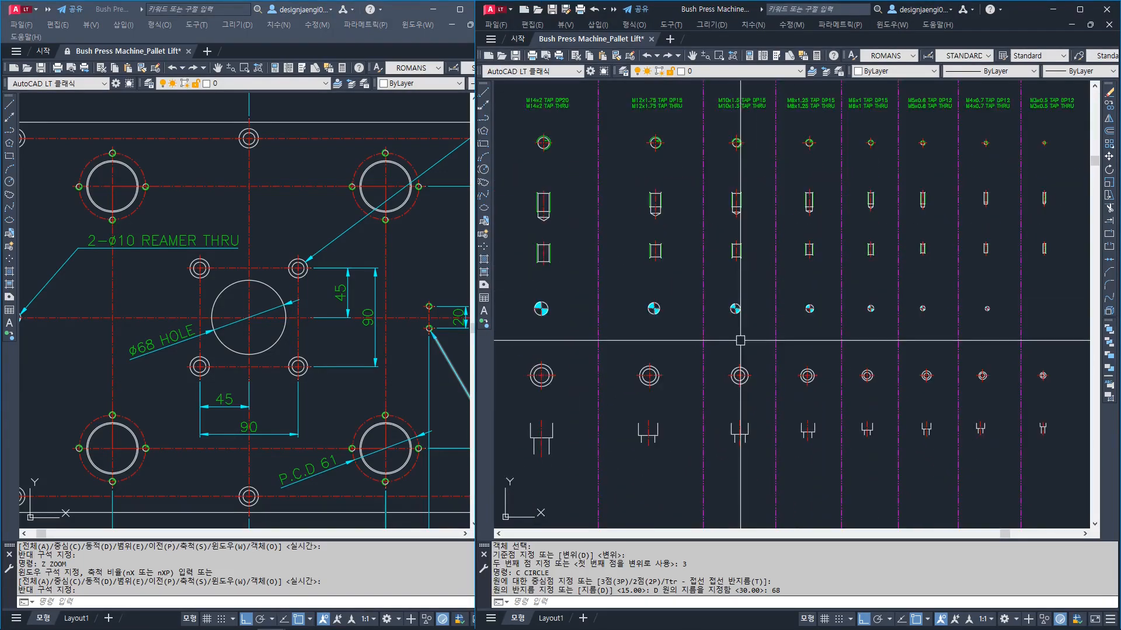
pyautogui.moveTo(759, 417); pyautogui.dragTo(760, 377, button='middle')
pyautogui.scroll(2, 761, 377)
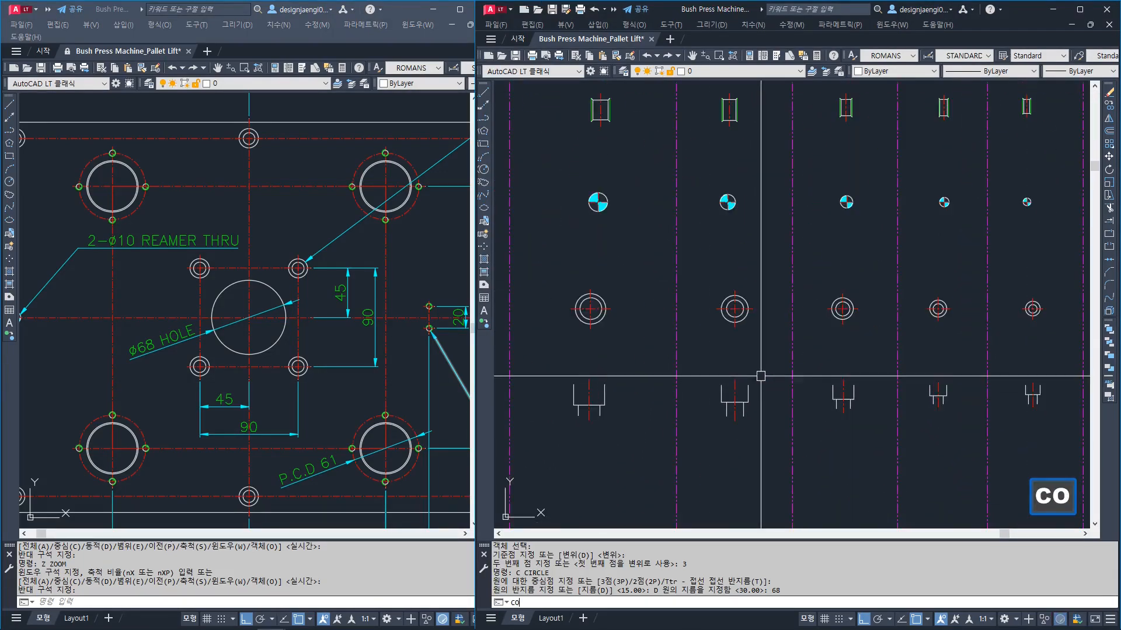
pyautogui.press('space')
pyautogui.click(771, 265)
pyautogui.click(685, 443)
pyautogui.press('Escape')
# Check the through-hole diameter of the counterbore symbol's section view with a temporary linear dimension, without placing it
pyautogui.scroll(4, 715, 427)
pyautogui.write('aa')
pyautogui.press('space')
pyautogui.click(742, 406)
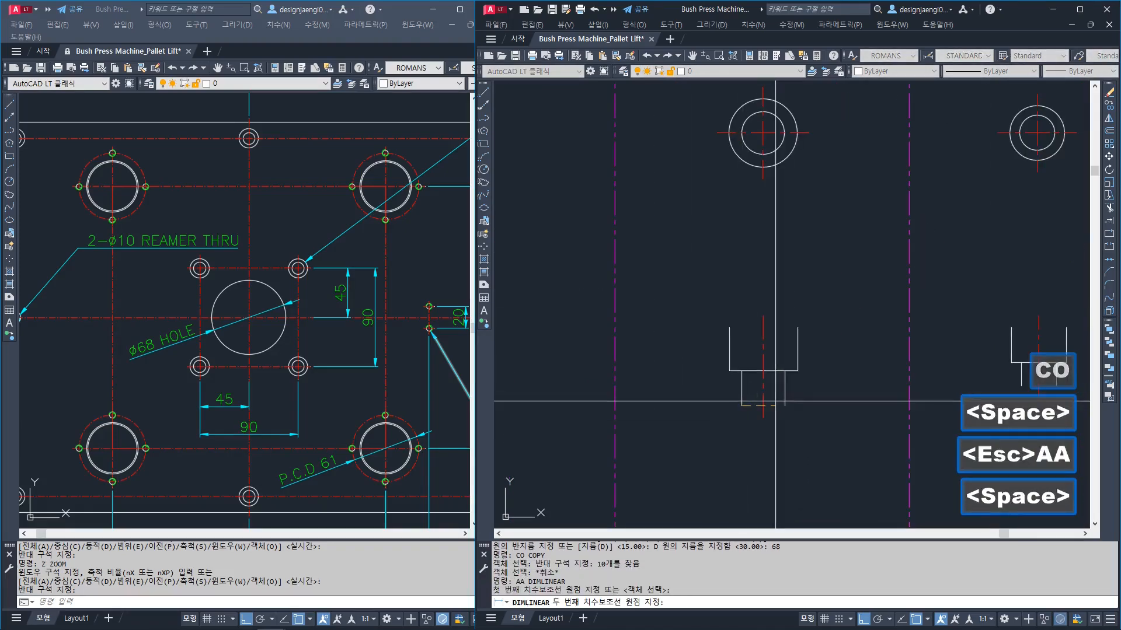
pyautogui.click(784, 405)
pyautogui.scroll(-4, 766, 388)
pyautogui.press('Escape')
# Copy the counterbored hole's plan and section views from the symbol table to the empty area right of the plate
pyautogui.write('co')
pyautogui.click(786, 252)
pyautogui.click(724, 417)
pyautogui.press('space')
pyautogui.click(760, 367)
pyautogui.scroll(-8, 859, 370)
pyautogui.moveTo(798, 390); pyautogui.dragTo(917, 334, button='middle')
pyautogui.press('F8')
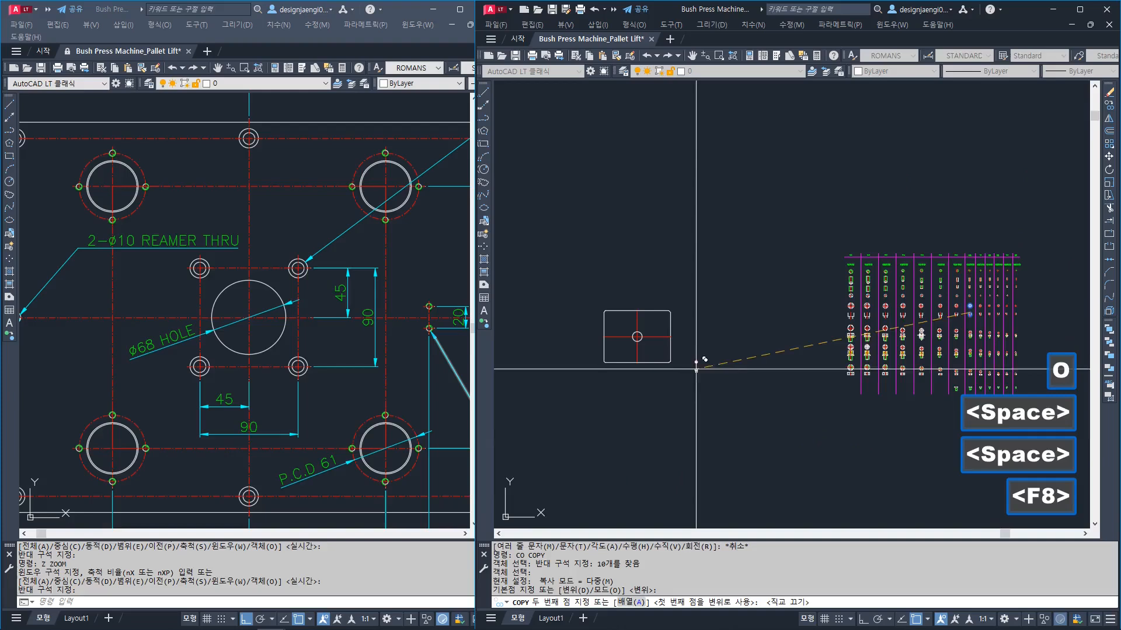
pyautogui.scroll(6, 665, 345)
pyautogui.click(753, 338)
pyautogui.press('Escape')
# Move the copied counterbore's plan view by its centre onto the centre of the diameter 68 circle
pyautogui.moveTo(760, 329); pyautogui.dragTo(949, 302, button='middle')
pyautogui.scroll(4, 963, 307)
pyautogui.press('Escape')
pyautogui.write('m')
pyautogui.click(973, 226)
pyautogui.click(930, 291)
pyautogui.scroll(4, 940, 284)
pyautogui.press('space')
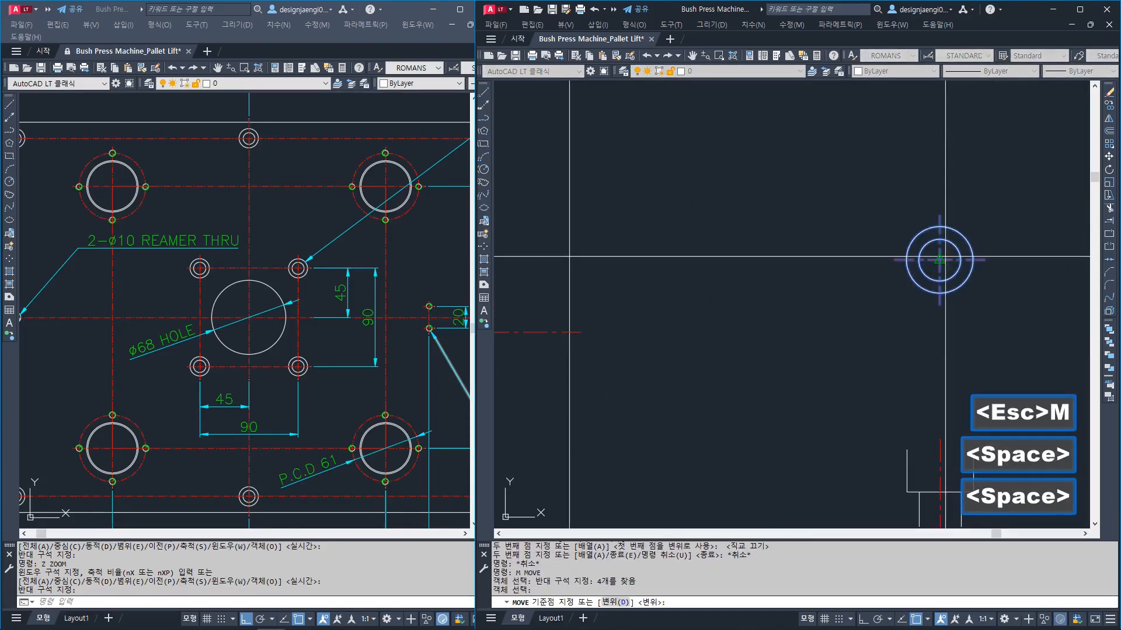
pyautogui.click(945, 256)
pyautogui.scroll(-5, 959, 264)
pyautogui.moveTo(590, 328); pyautogui.dragTo(834, 324, button='middle')
pyautogui.click(738, 288)
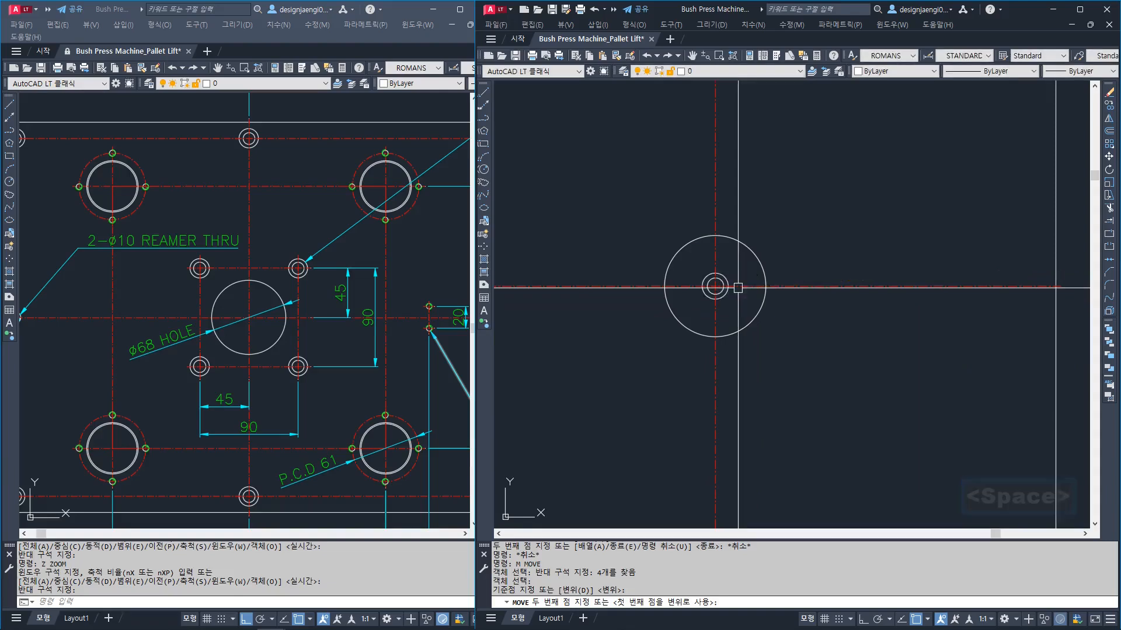
# Move the counterbored hole's plan view 45 mm straight up from the centre of the diameter 68 circle
pyautogui.write('m')
pyautogui.click(670, 233)
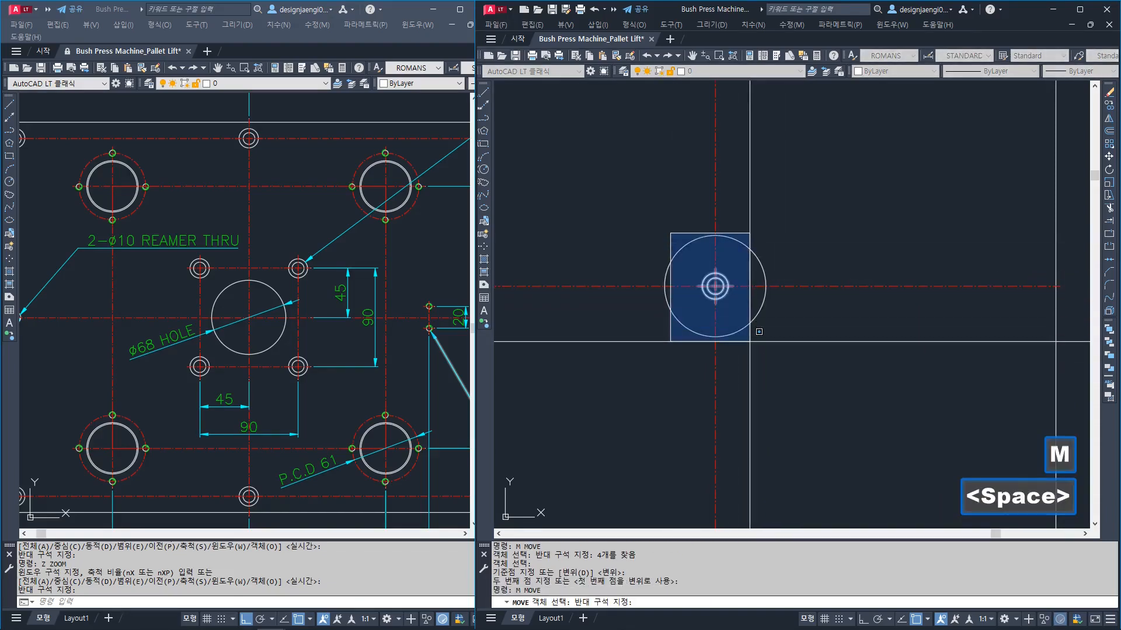
pyautogui.click(753, 336)
pyautogui.press('space')
pyautogui.click(833, 434)
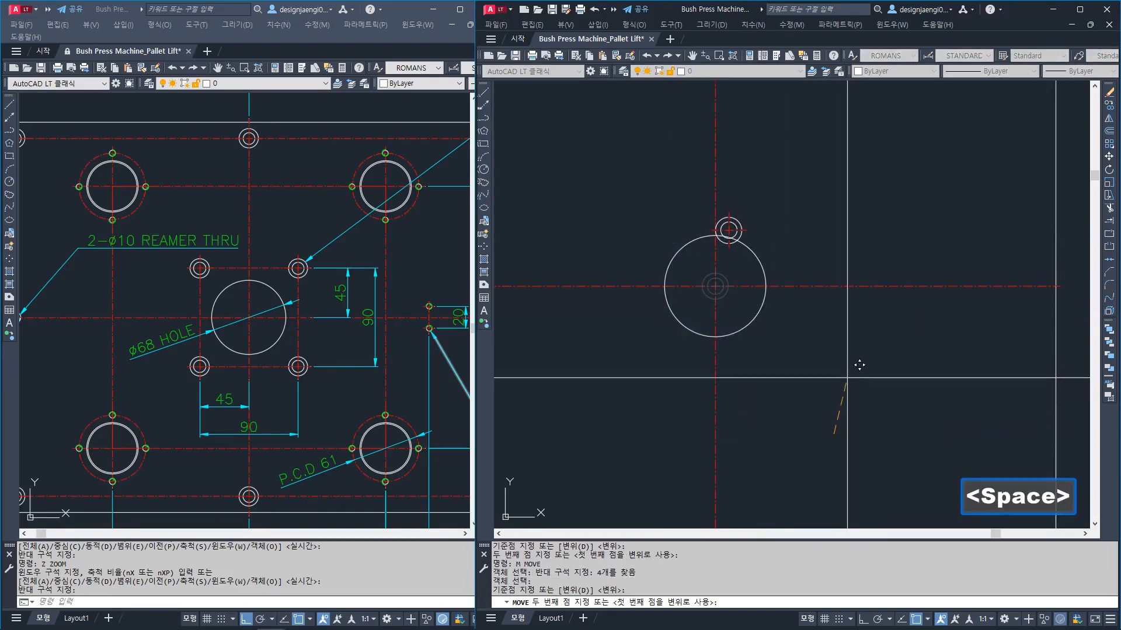
pyautogui.press('F8')
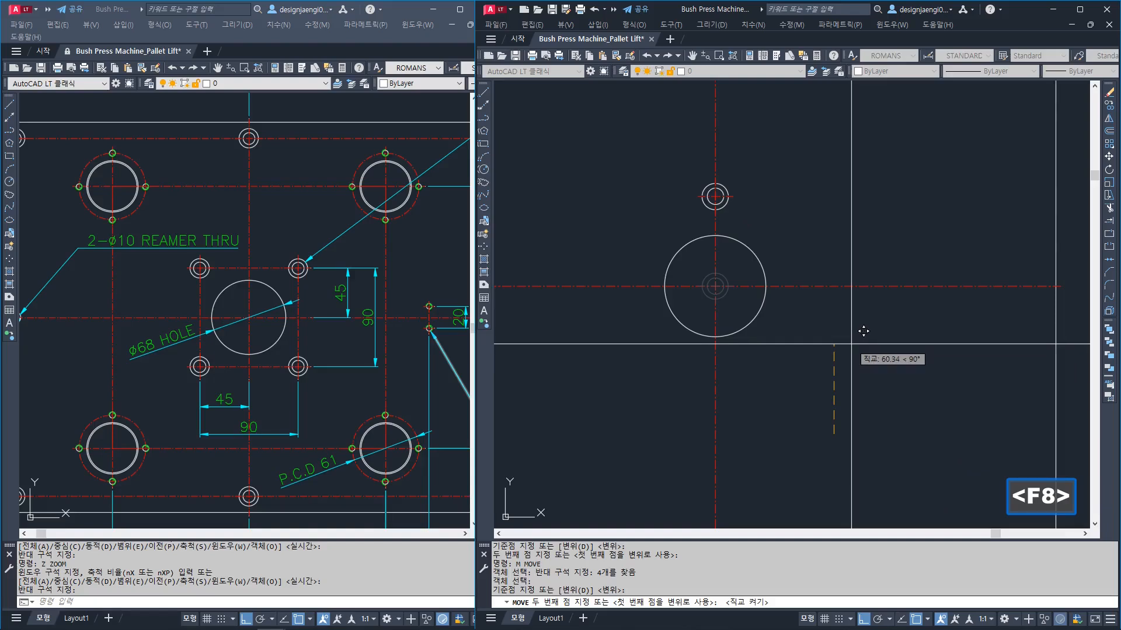
pyautogui.press('Return')
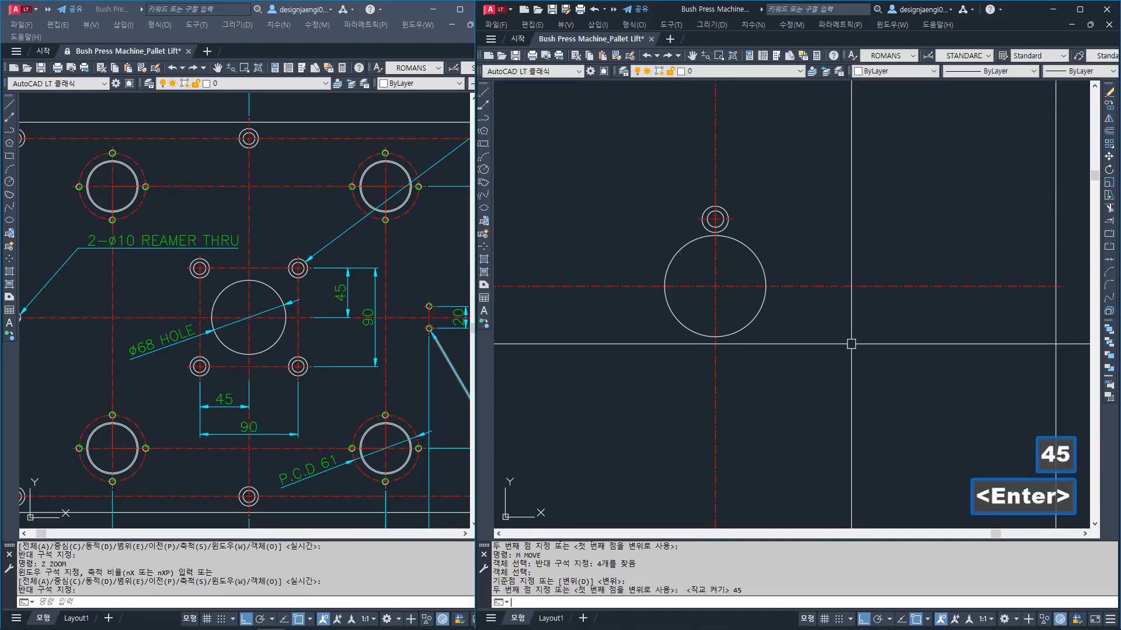
# Move the counterbored hole's plan view 45 mm to the left of the vertical centre line
pyautogui.write('m')
pyautogui.click(664, 191)
pyautogui.click(798, 250)
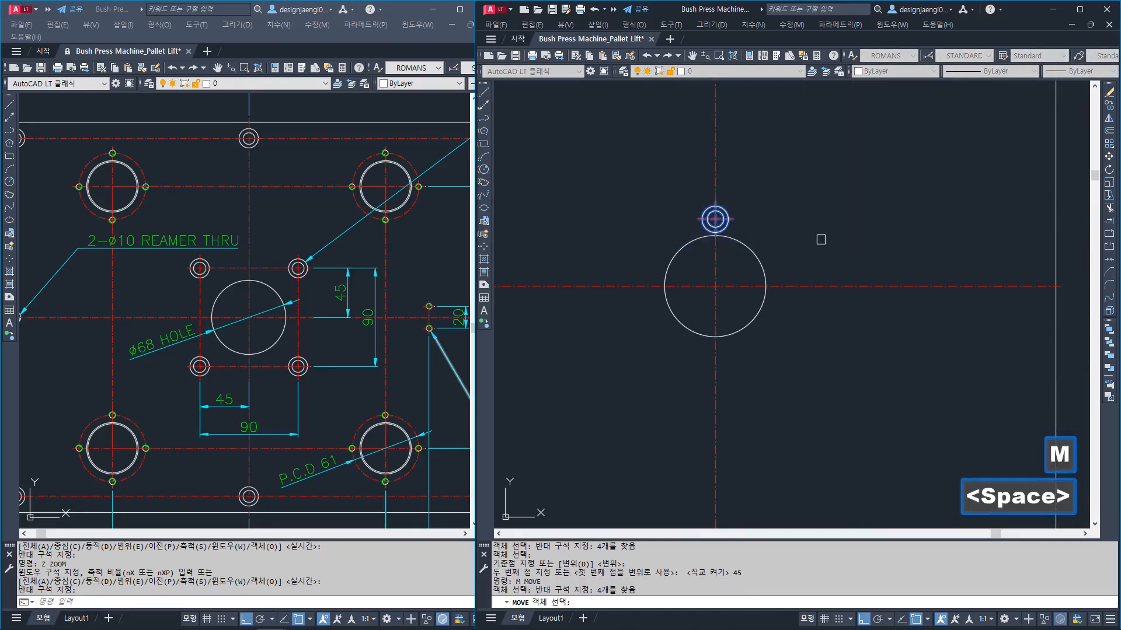
pyautogui.press('space')
pyautogui.click(903, 204)
pyautogui.write('45')
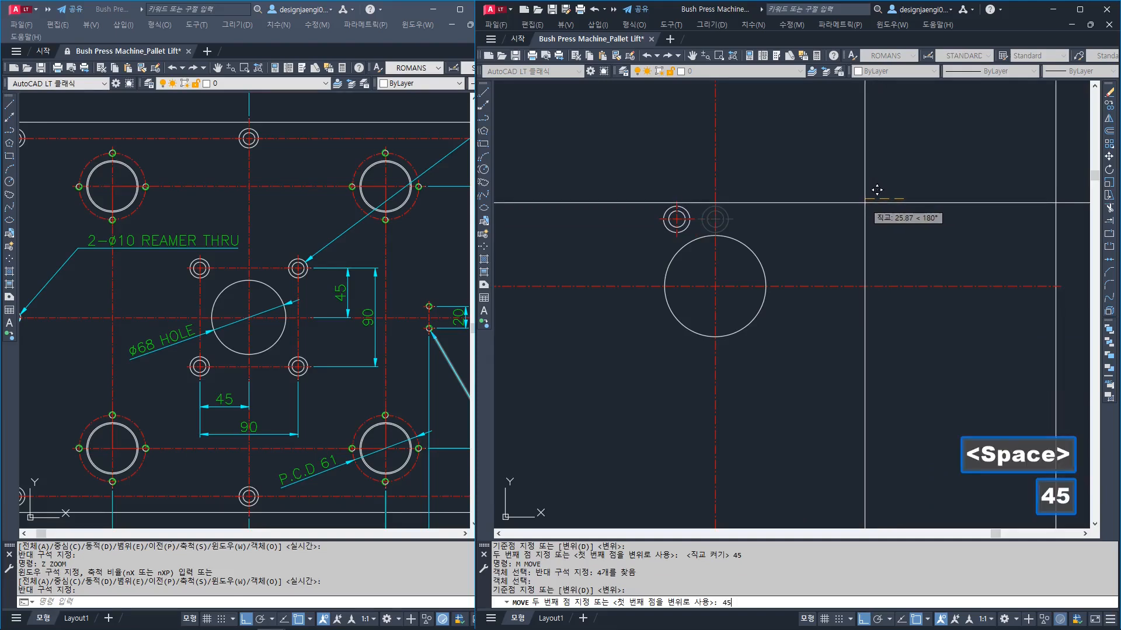
pyautogui.press('Return')
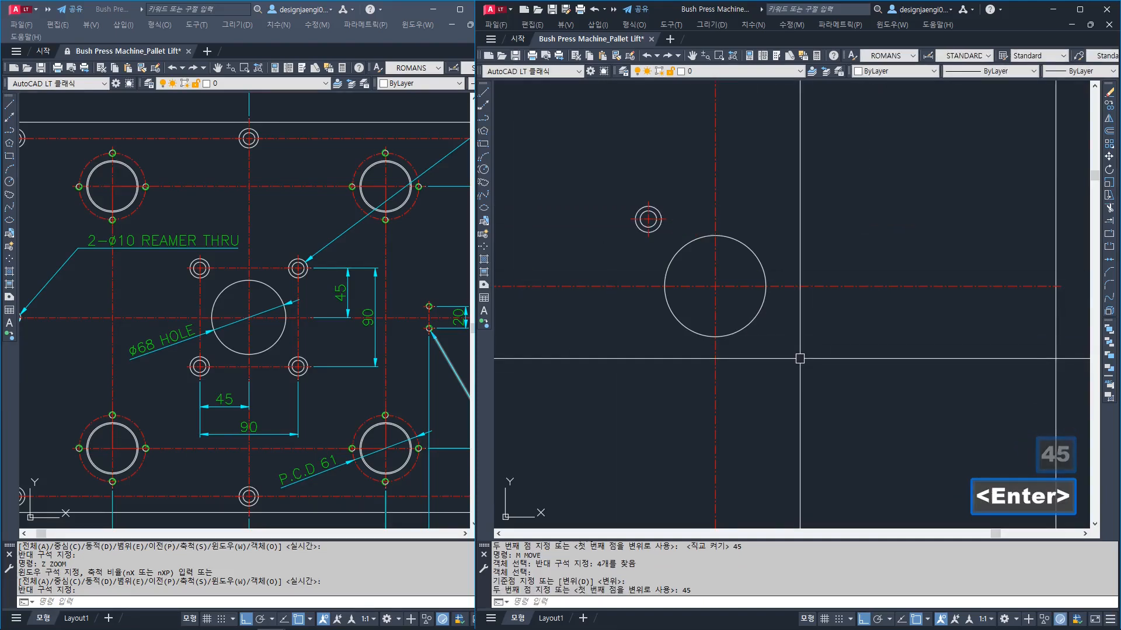
# Mirror the counterbored hole about the plate's vertical centre line, keeping the original
pyautogui.write('mi')
pyautogui.press('space')
pyautogui.click(614, 181)
pyautogui.click(664, 227)
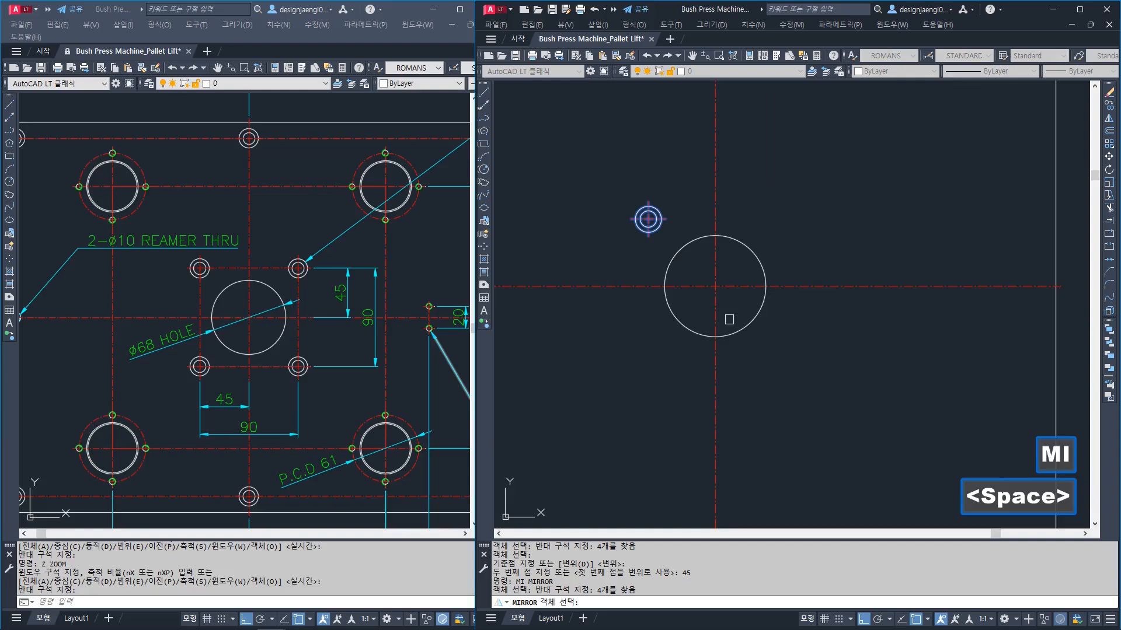
pyautogui.press('space')
pyautogui.click(718, 289)
pyautogui.click(758, 192)
pyautogui.press('space')
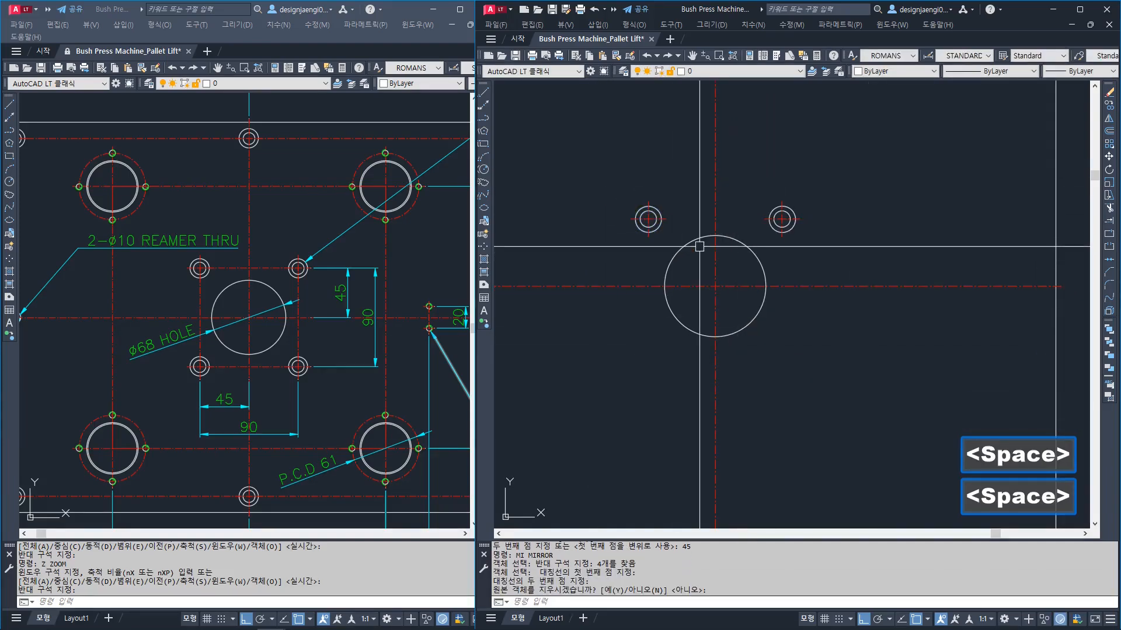
# Mirror the two upper counterbored holes about the plate's horizontal centre line, keeping the originals
pyautogui.press('space')
pyautogui.click(582, 180)
pyautogui.click(838, 258)
pyautogui.press('space')
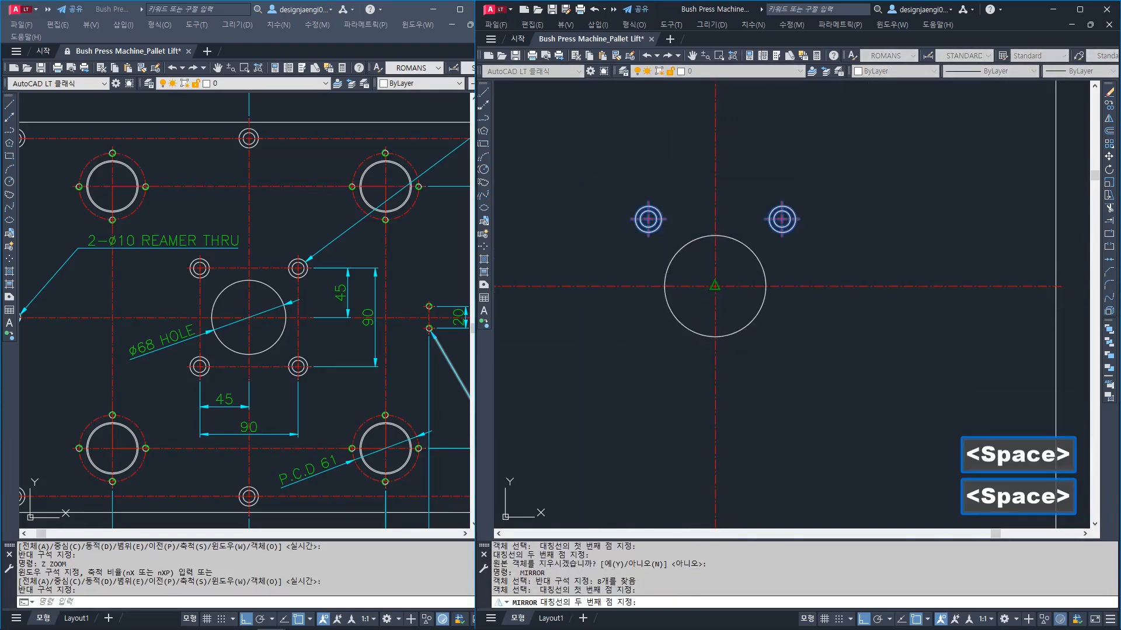
pyautogui.click(715, 286)
pyautogui.click(496, 351)
pyautogui.press('space')
pyautogui.press('Escape')
# Check the counterbored holes' horizontal spacing and offset from the vertical centre line with temporary linear dimensions, without placing them
pyautogui.write('AA')
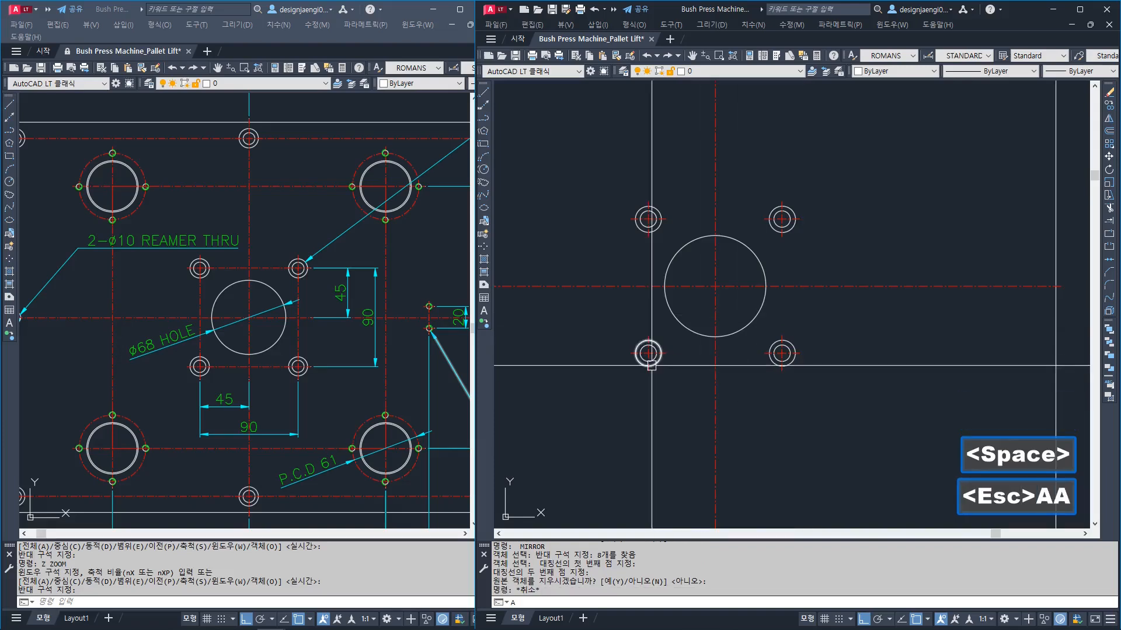
pyautogui.press('space')
pyautogui.click(648, 353)
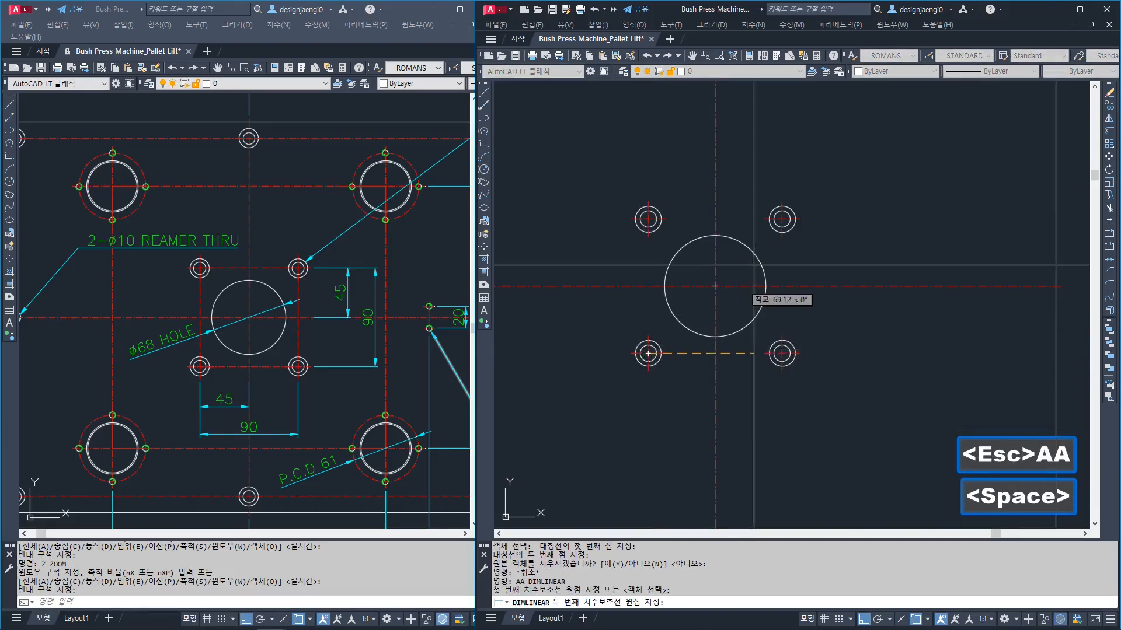
pyautogui.click(782, 219)
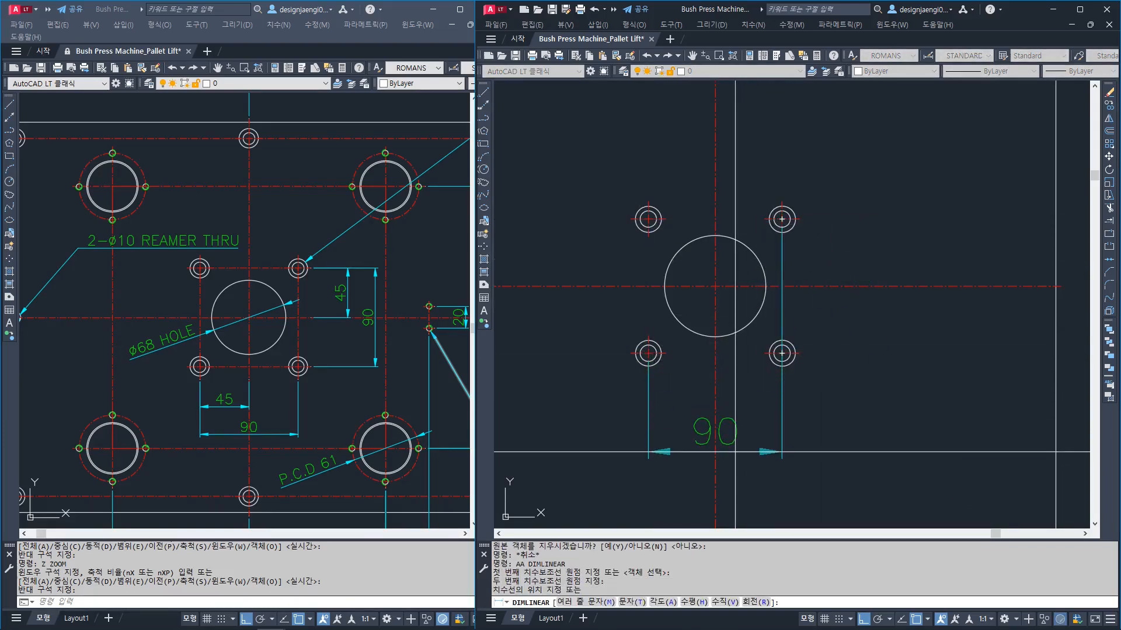
pyautogui.press('Escape')
pyautogui.press('space')
pyautogui.click(649, 353)
pyautogui.click(715, 338)
pyautogui.press('Escape')
# Check the lower-right counterbored hole's vertical offset from the horizontal centre line with a temporary linear dimension, without placing it
pyautogui.press('space')
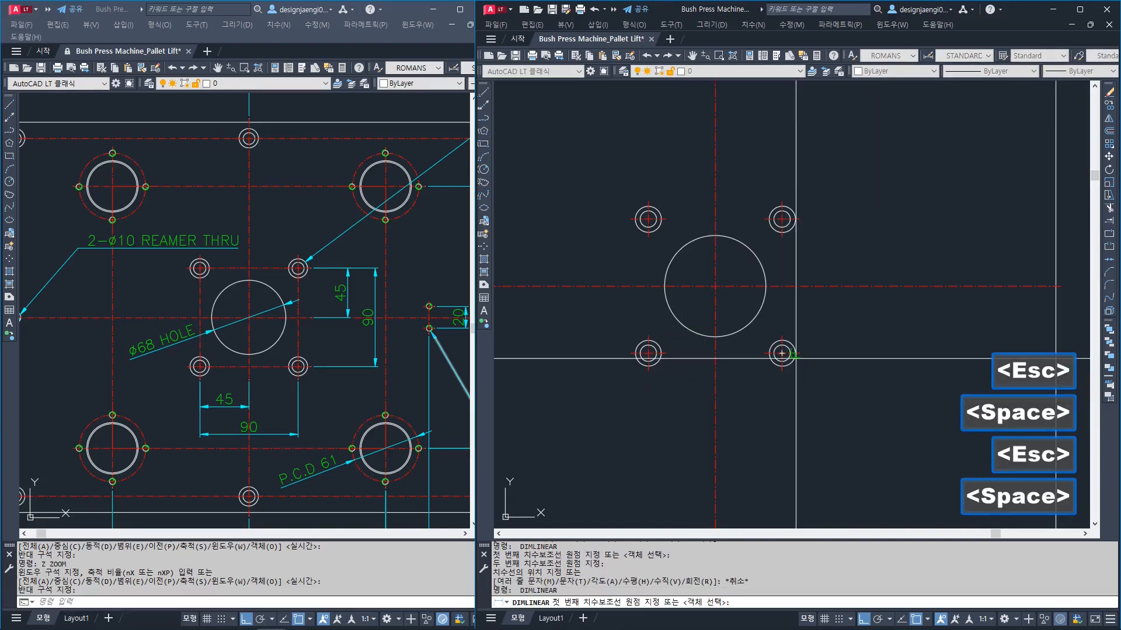
pyautogui.click(781, 353)
pyautogui.click(782, 286)
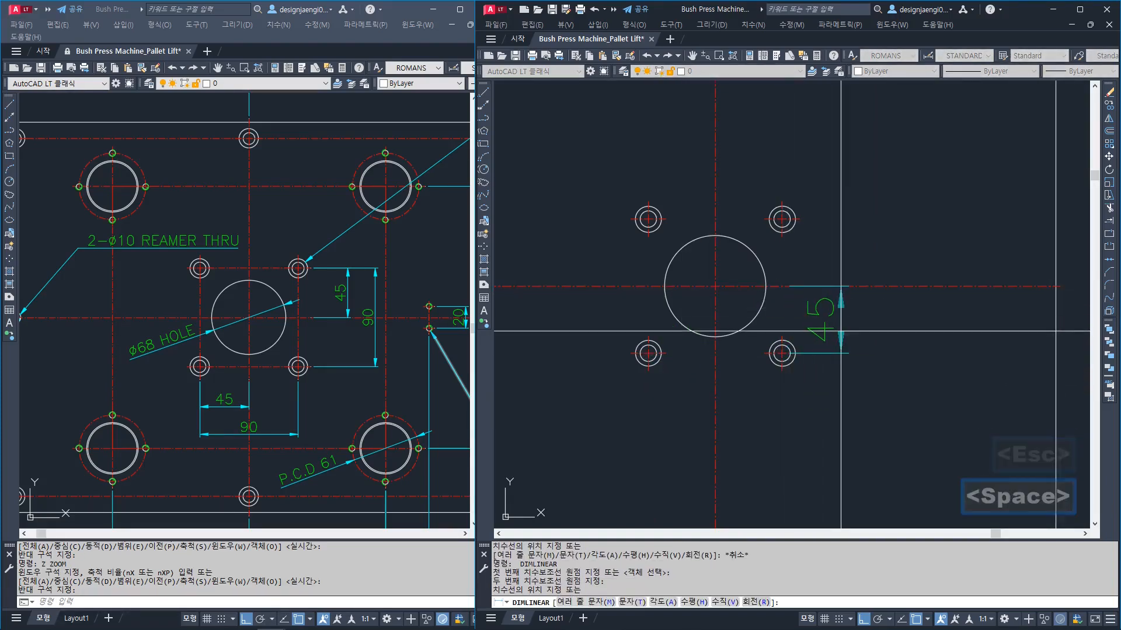
pyautogui.press('Escape')
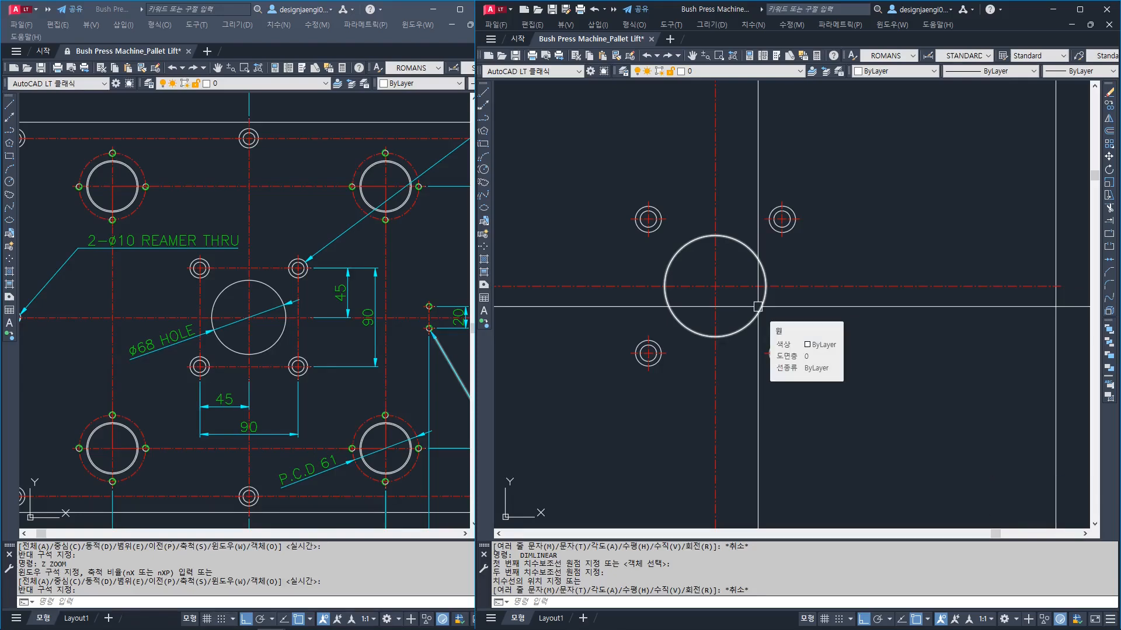
# Examine the six counterbored holes along the plate's edges and their hole note in the reference drawing
pyautogui.scroll(-4, 757, 306)
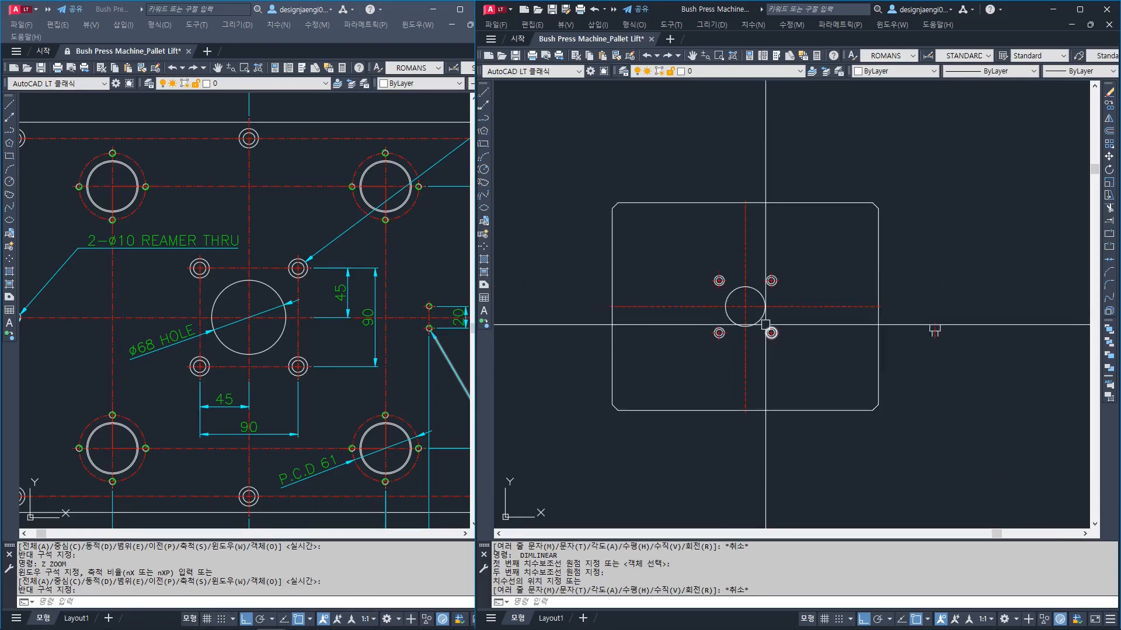
pyautogui.click(243, 307)
pyautogui.scroll(-3, 283, 344)
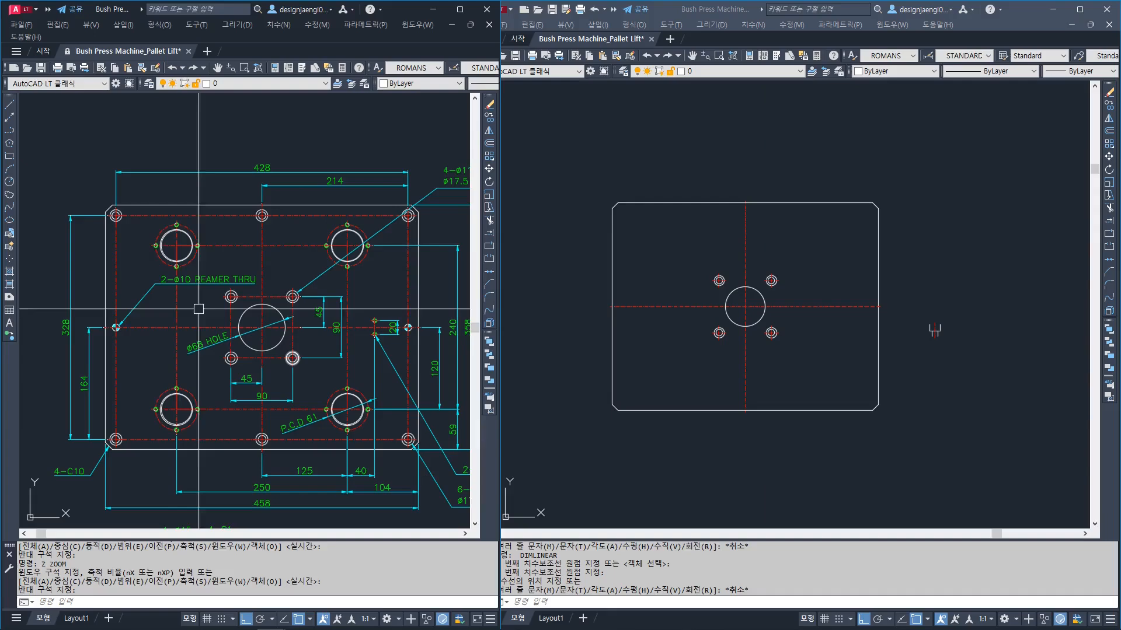
pyautogui.scroll(2, 139, 236)
pyautogui.moveTo(318, 222); pyautogui.dragTo(308, 260, button='middle')
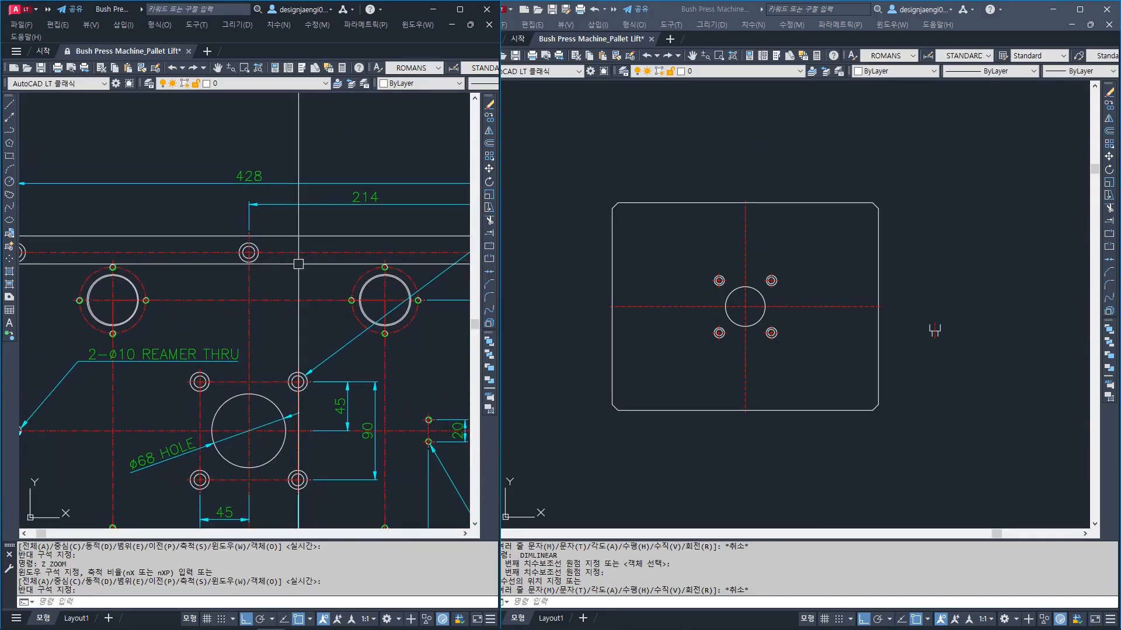
pyautogui.scroll(-2, 343, 288)
pyautogui.moveTo(385, 349); pyautogui.dragTo(246, 272, button='middle')
pyautogui.scroll(6, 327, 385)
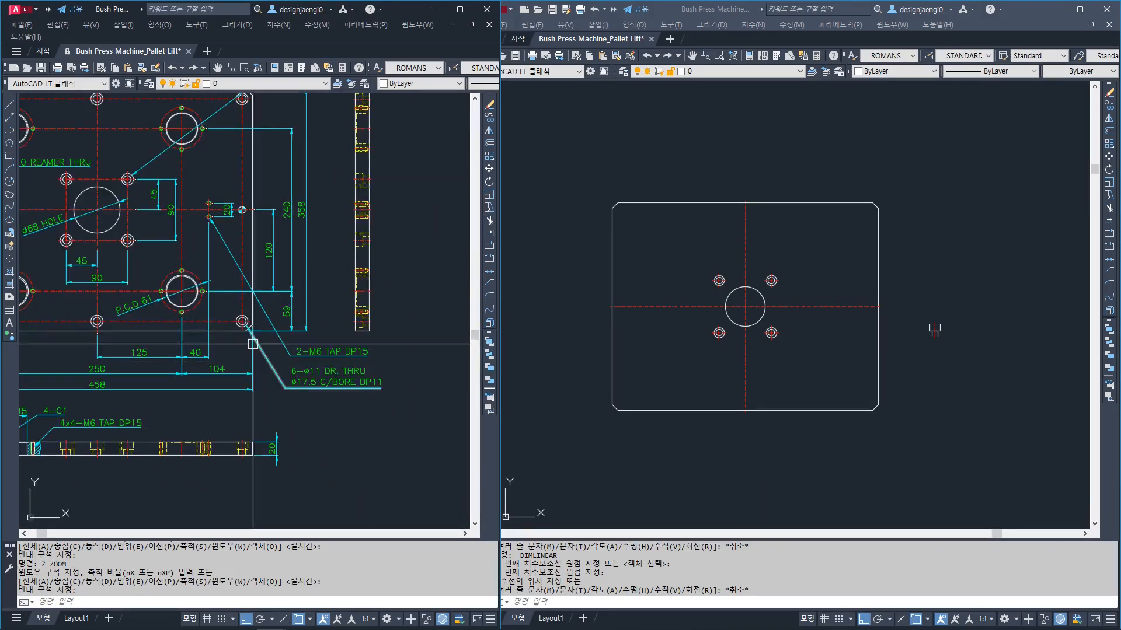
pyautogui.scroll(-6, 338, 426)
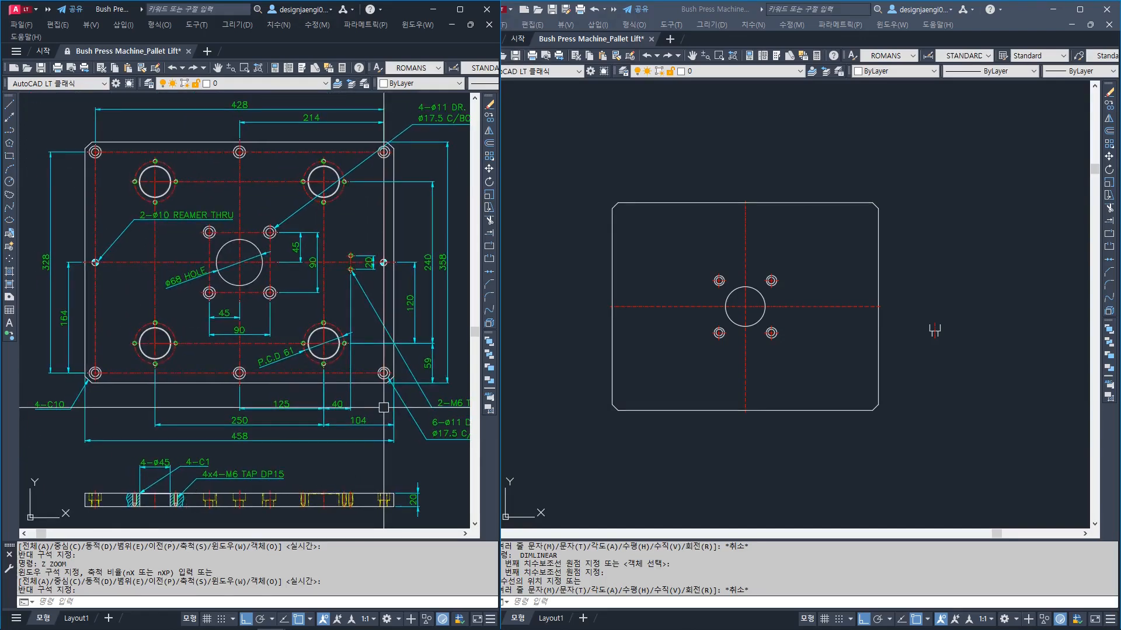
pyautogui.moveTo(426, 438); pyautogui.dragTo(427, 456, button='middle')
pyautogui.hotkey('ctrl', '3')
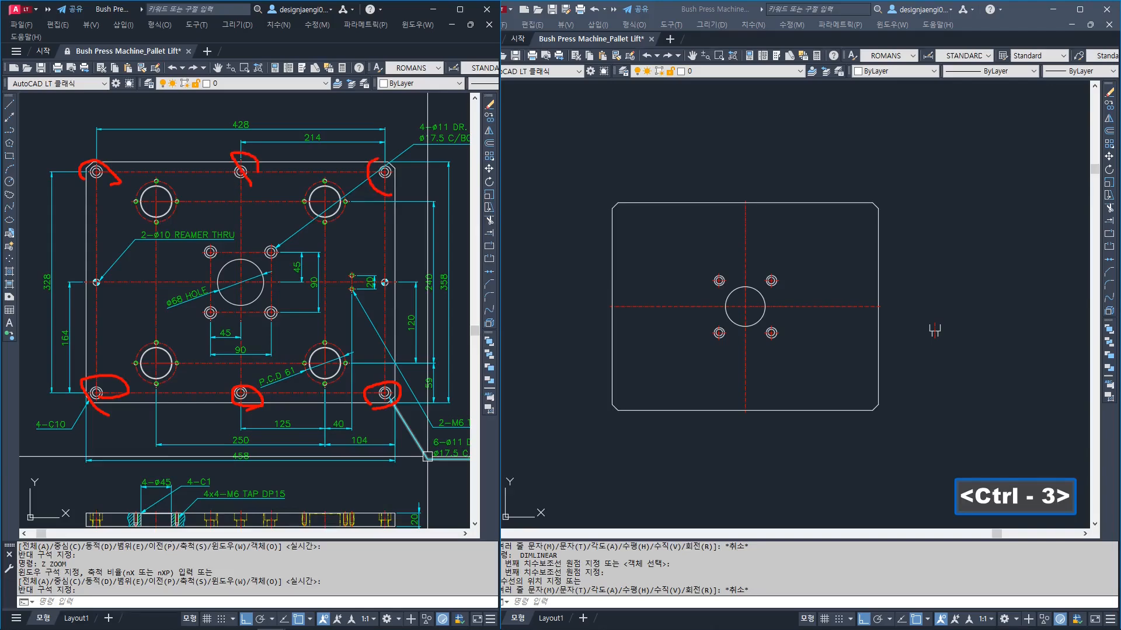
pyautogui.press('Escape')
pyautogui.moveTo(467, 452); pyautogui.dragTo(255, 452, button='middle')
pyautogui.scroll(4, 519, 455)
pyautogui.scroll(4, 316, 441)
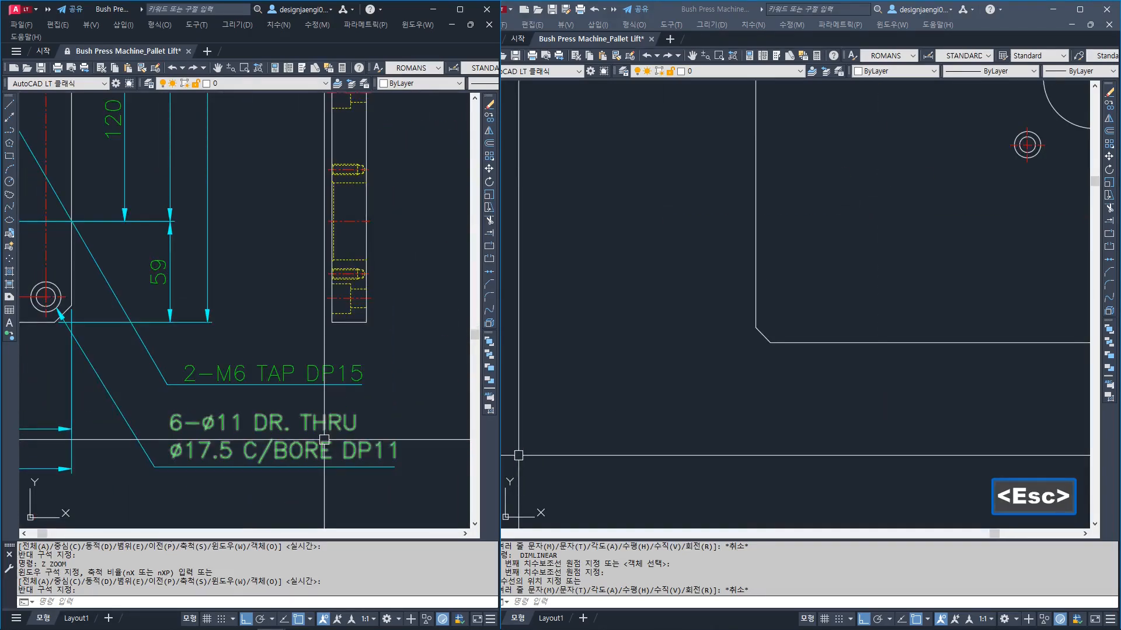
# Examine the horizontal and vertical position dimensions of the edge counterbored holes in the reference drawing
pyautogui.scroll(-5, 354, 458)
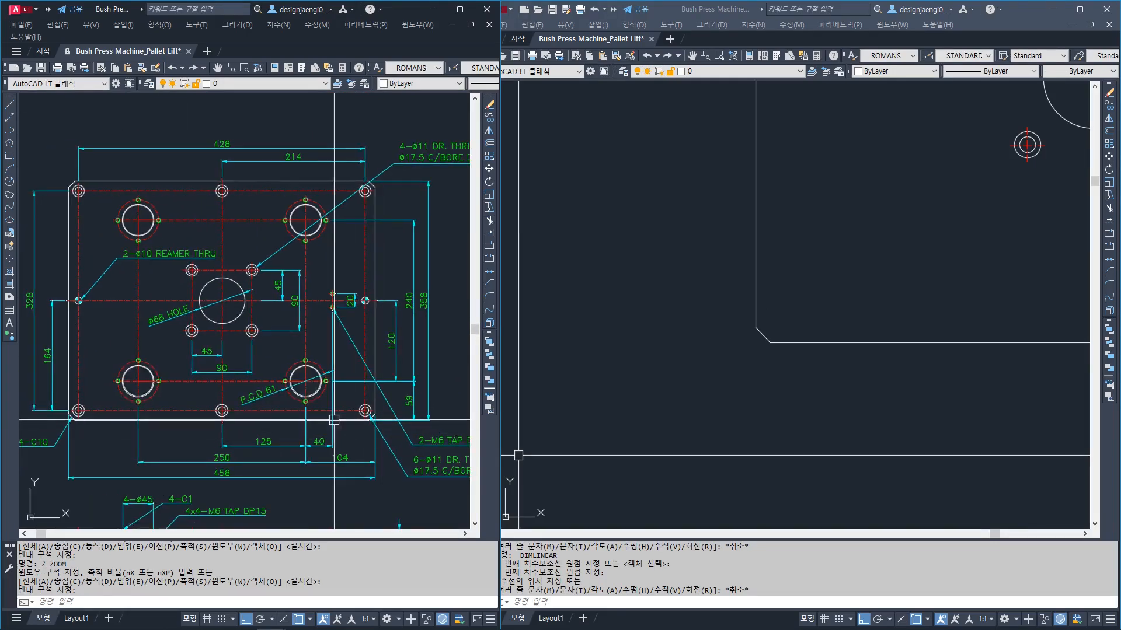
pyautogui.moveTo(213, 177); pyautogui.dragTo(226, 207, button='middle')
pyautogui.scroll(3, 217, 209)
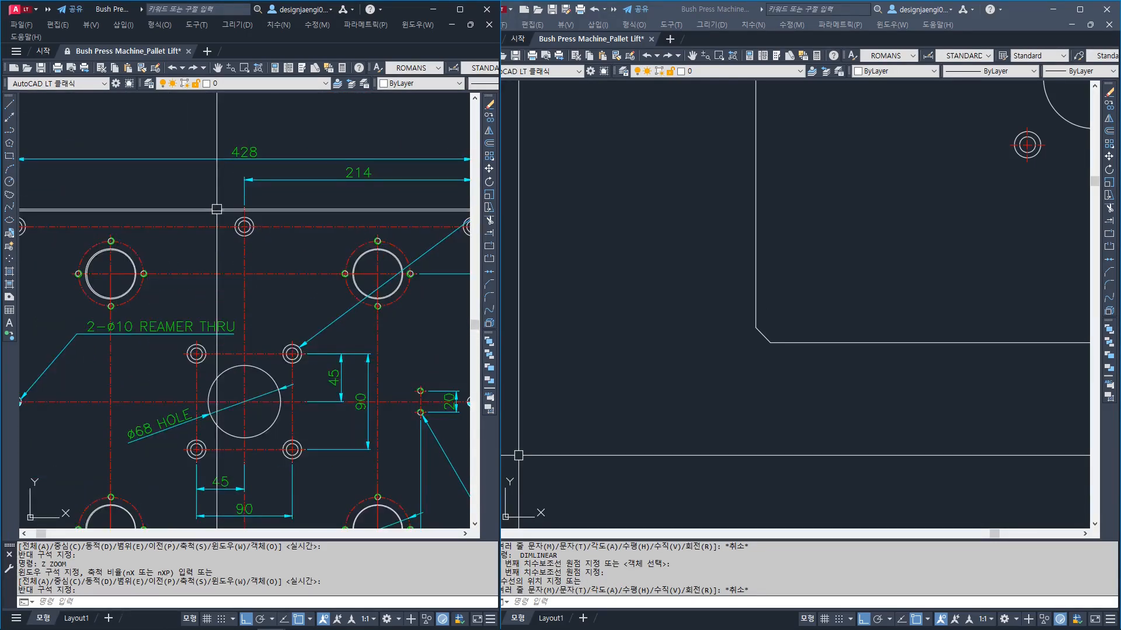
pyautogui.scroll(-3, 219, 227)
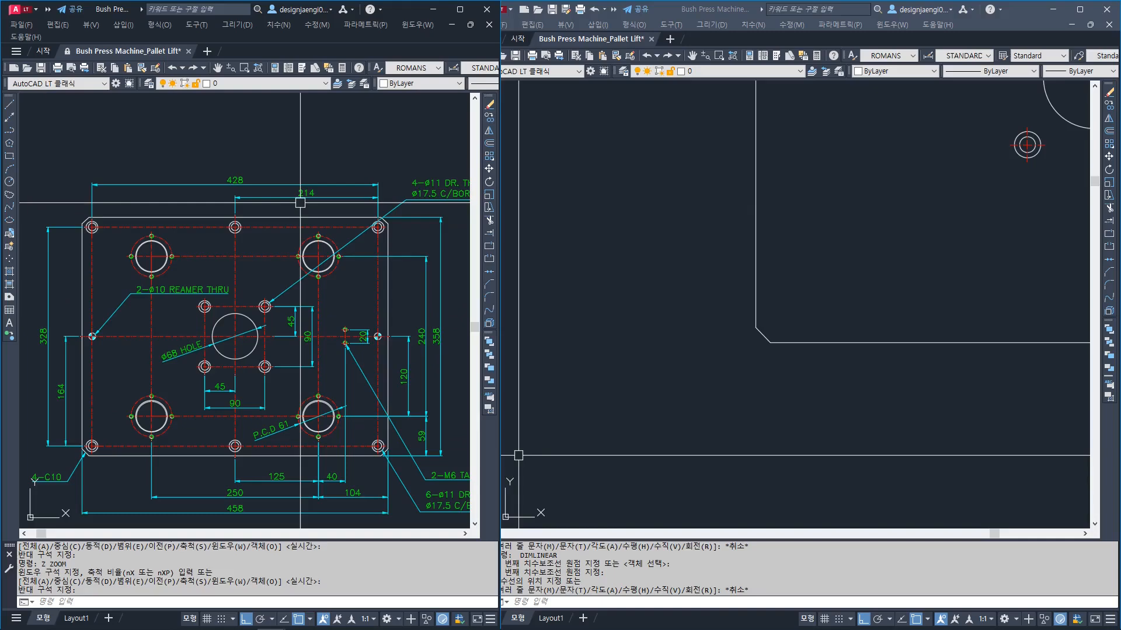
pyautogui.scroll(2, 286, 197)
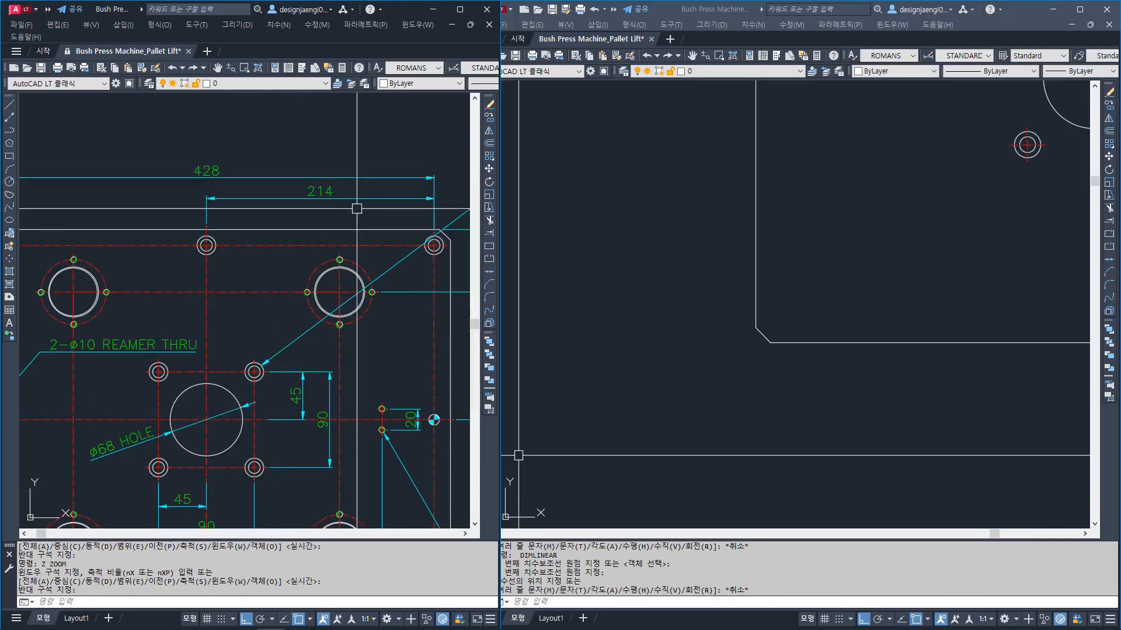
pyautogui.scroll(-2, 349, 207)
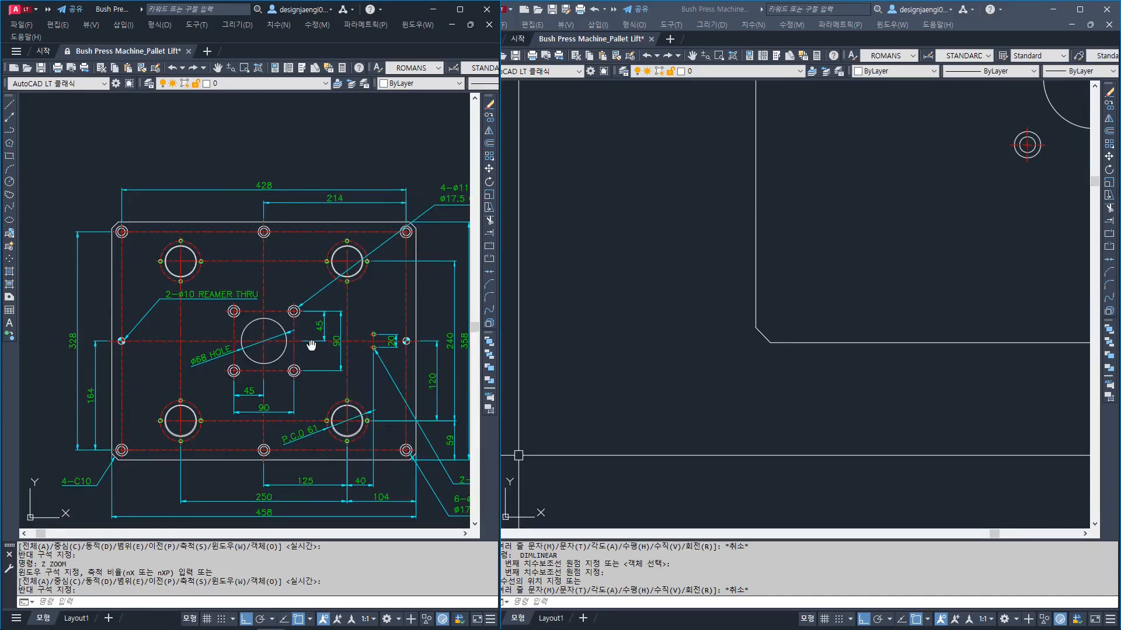
pyautogui.scroll(1, 397, 263)
pyautogui.scroll(2, 210, 280)
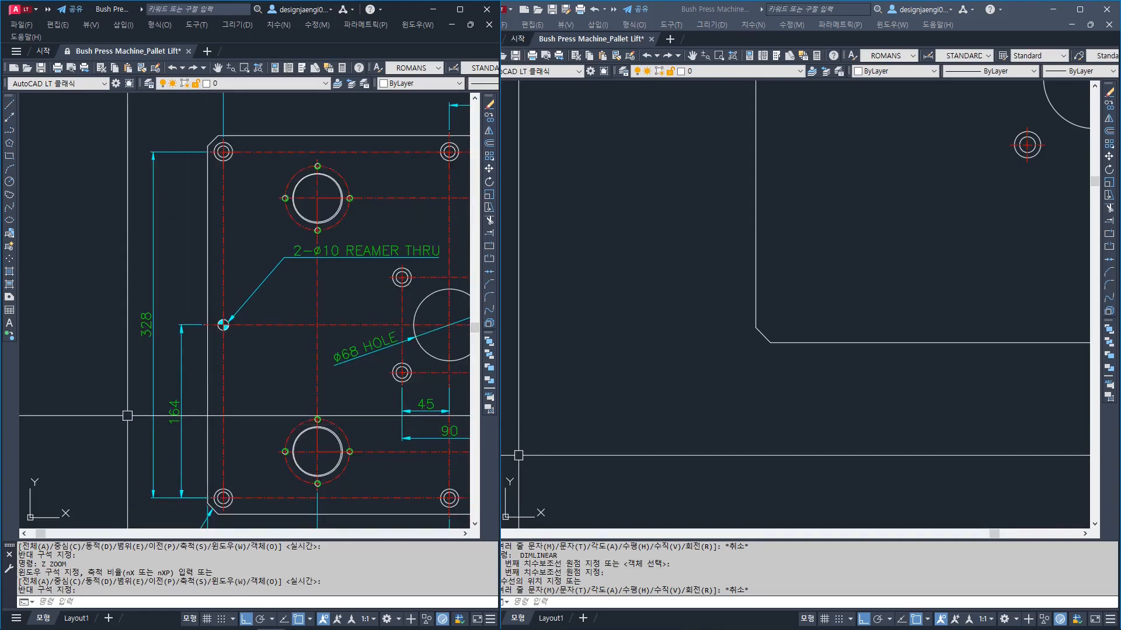
pyautogui.scroll(-2, 160, 415)
pyautogui.moveTo(288, 393); pyautogui.dragTo(199, 401, button='middle')
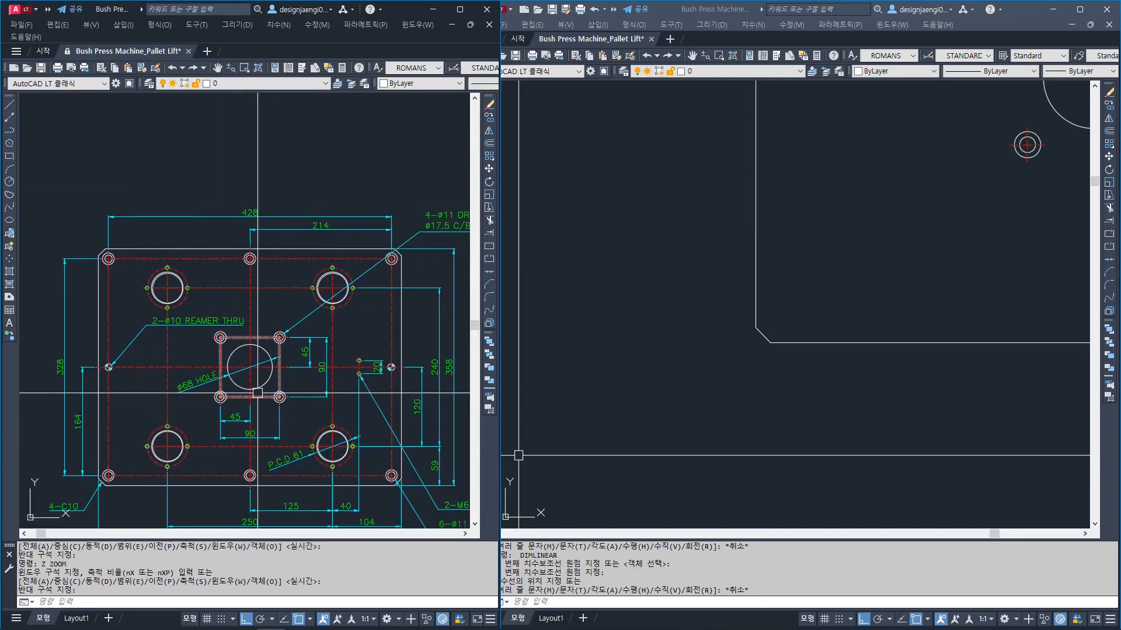
pyautogui.click(841, 315)
pyautogui.scroll(-4, 888, 286)
pyautogui.moveTo(908, 278); pyautogui.dragTo(684, 365, button='middle')
pyautogui.scroll(4, 697, 286)
pyautogui.click(658, 275)
pyautogui.press('Escape')
pyautogui.click(660, 275)
pyautogui.press('Escape')
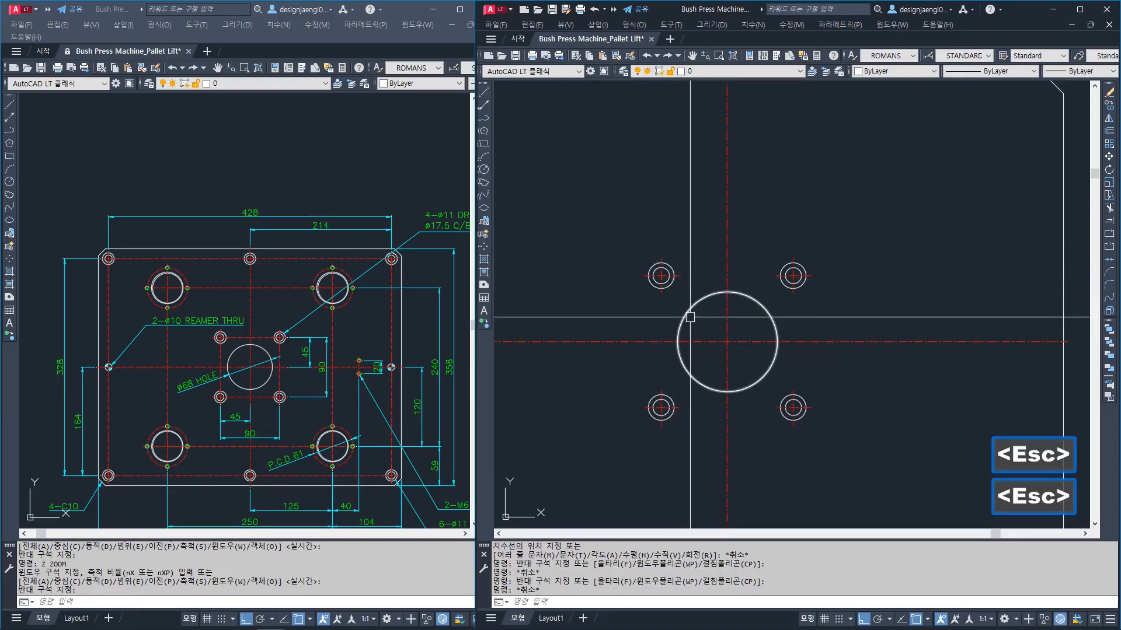
pyautogui.write('m')
pyautogui.press('space')
pyautogui.click(692, 228)
pyautogui.click(636, 292)
pyautogui.press('space')
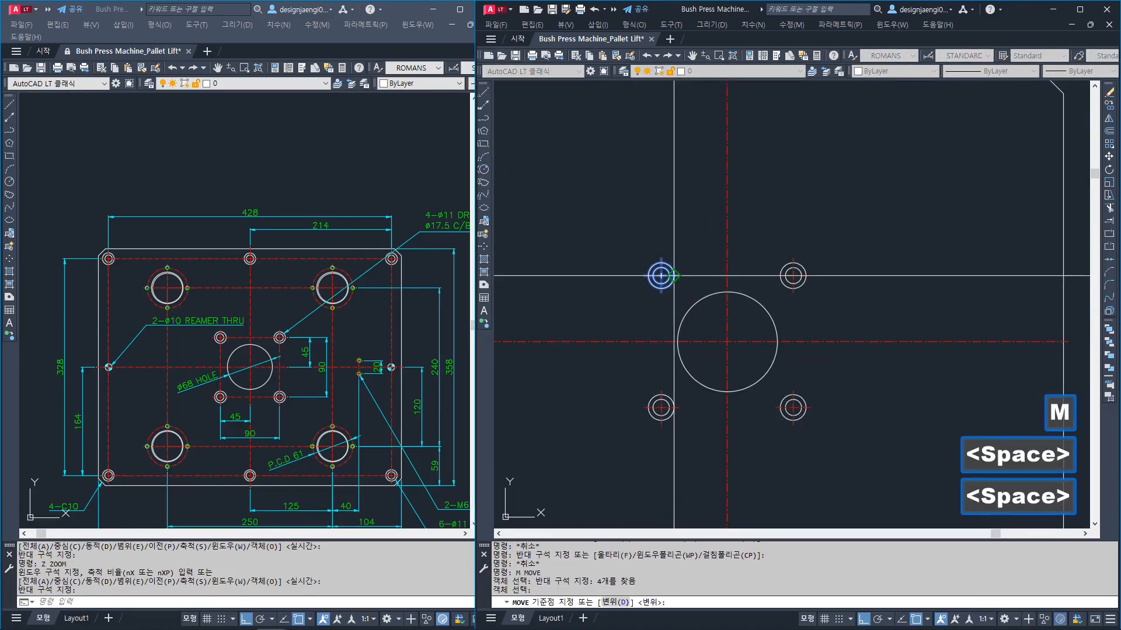
pyautogui.click(661, 275)
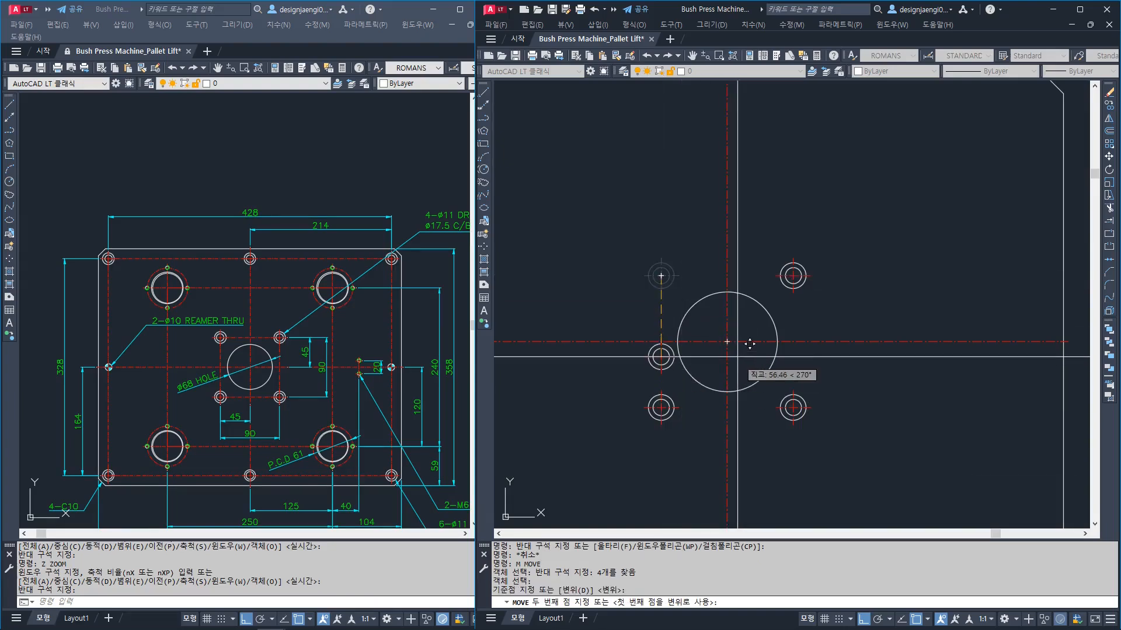
pyautogui.press('Escape')
pyautogui.press('Escape')
# Copy the upper-left inner counterbored hole from its centre to the centre of the plate's central hole
pyautogui.write('co')
pyautogui.press('space')
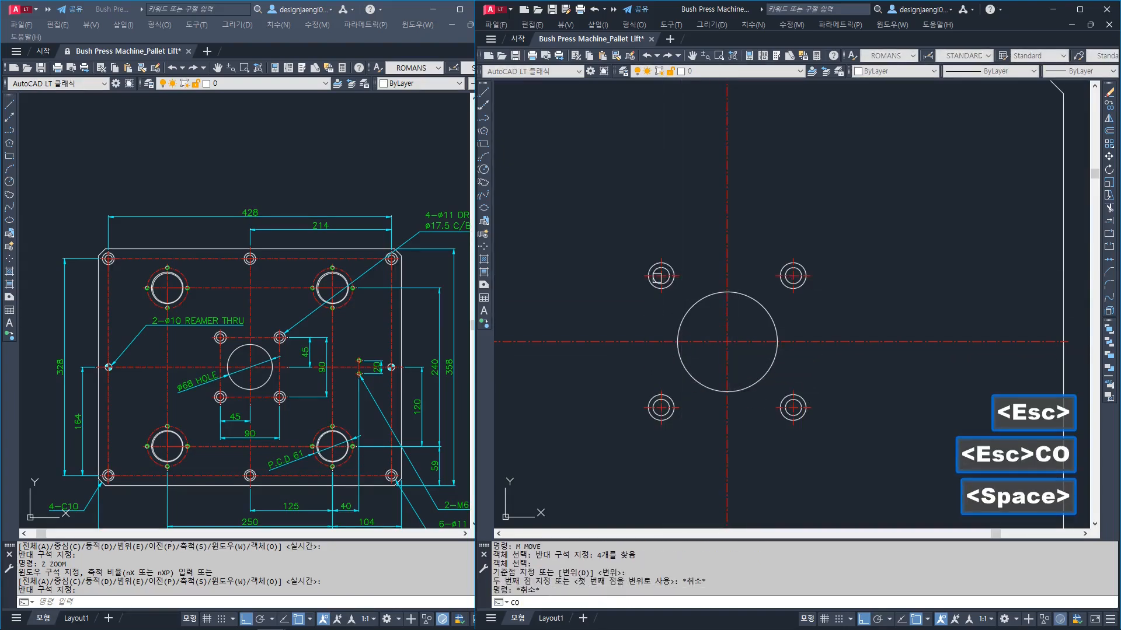
pyautogui.click(666, 222)
pyautogui.click(626, 285)
pyautogui.press('space')
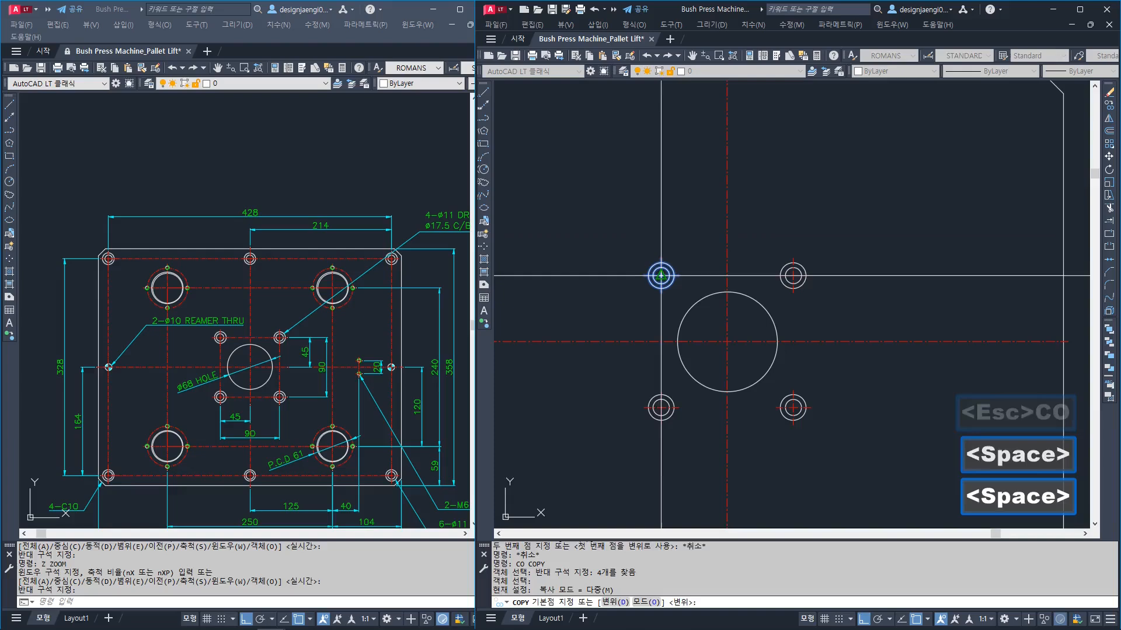
pyautogui.click(661, 275)
pyautogui.click(726, 342)
pyautogui.press('Escape')
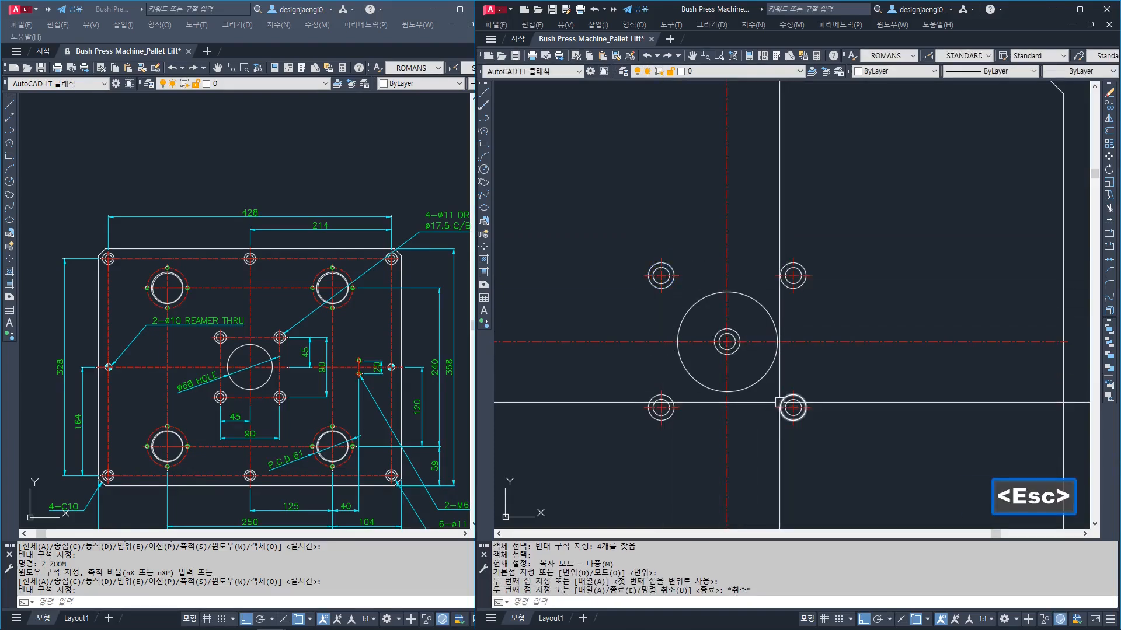
# Move the copied counterbored hole from the plate's centre 214 units to the right along the horizontal centre line
pyautogui.write('m')
pyautogui.press('space')
pyautogui.click(750, 316)
pyautogui.click(704, 364)
pyautogui.press('space')
pyautogui.click(757, 456)
pyautogui.write('214')
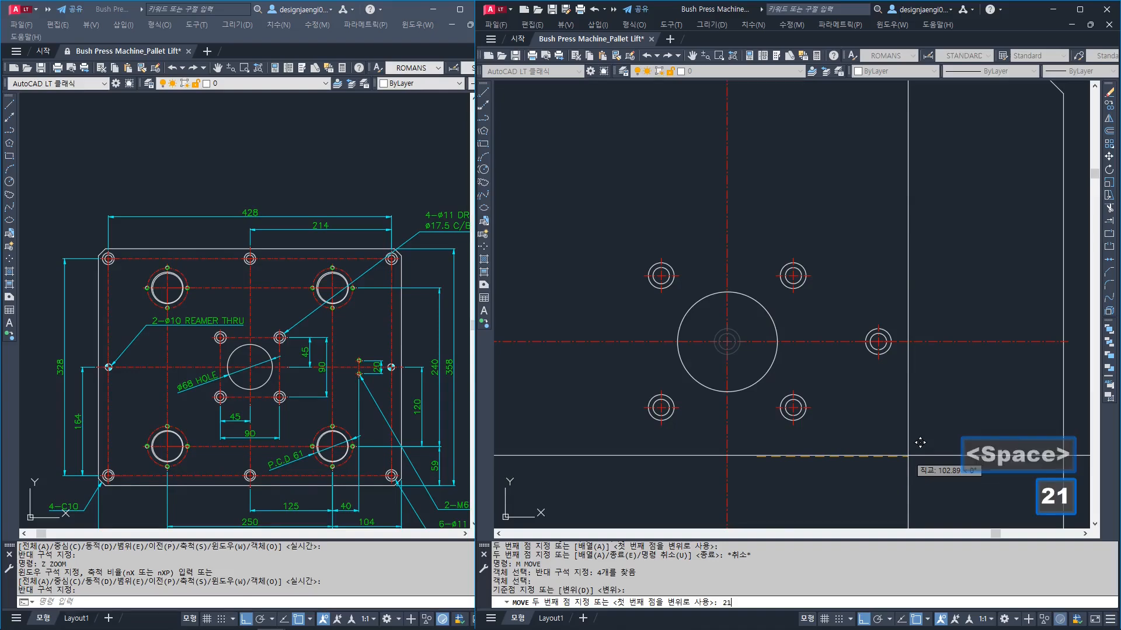
pyautogui.press('Return')
pyautogui.press('Escape')
pyautogui.scroll(-2, 871, 403)
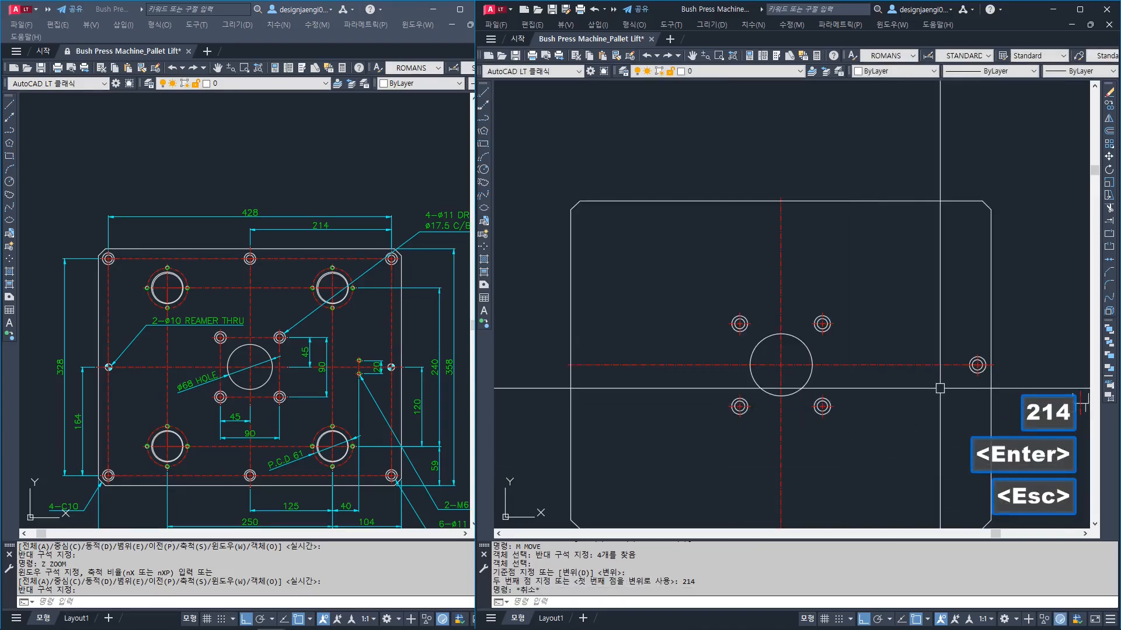
pyautogui.click(921, 318)
pyautogui.click(995, 392)
pyautogui.press('Escape')
# Move the counterbored hole near the plate's right edge 164 units straight down into the lower-right corner
pyautogui.moveTo(955, 411); pyautogui.dragTo(972, 356, button='middle')
pyautogui.click(175, 389)
pyautogui.scroll(4, 92, 446)
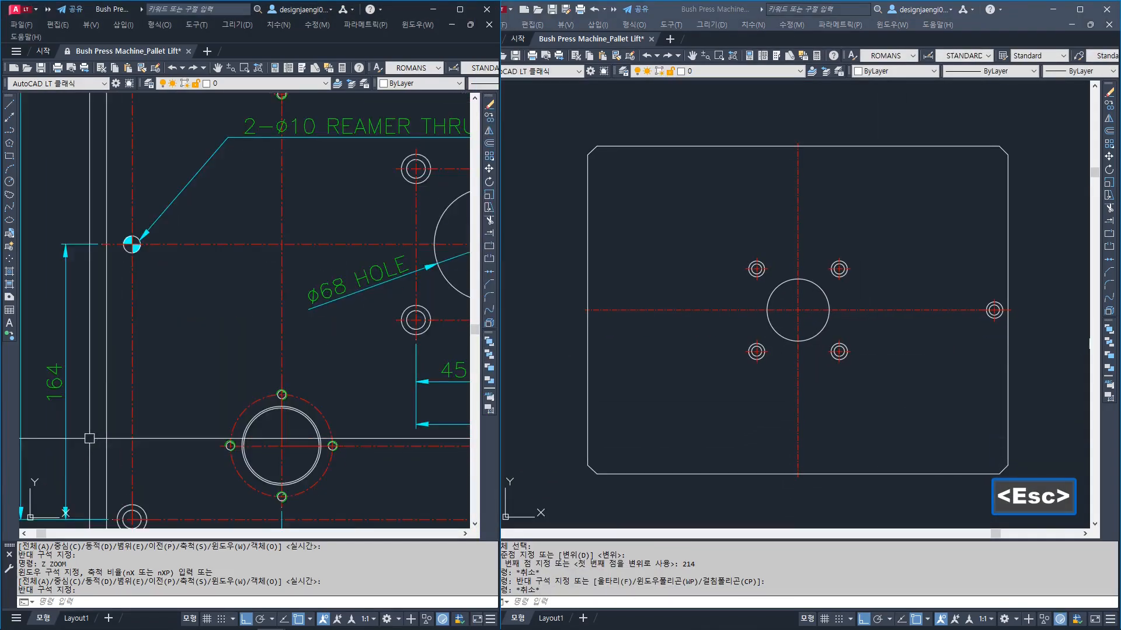
pyautogui.scroll(-3, 84, 443)
pyautogui.click(954, 347)
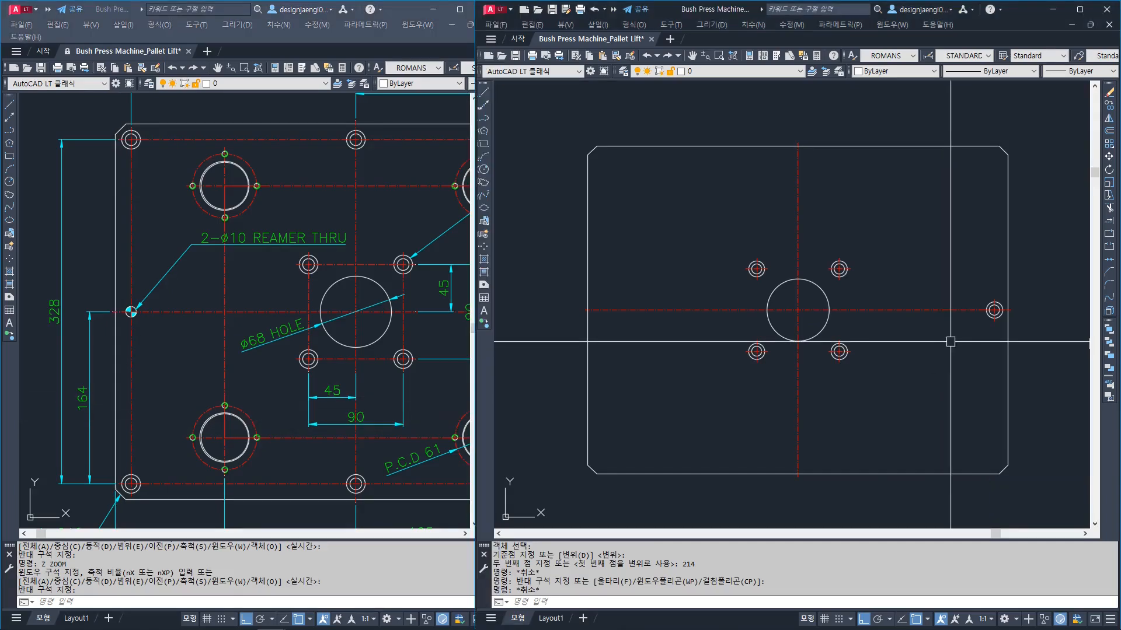
pyautogui.write('m')
pyautogui.press('space')
pyautogui.click(983, 276)
pyautogui.click(1028, 338)
pyautogui.click(976, 281)
pyautogui.click(1031, 358)
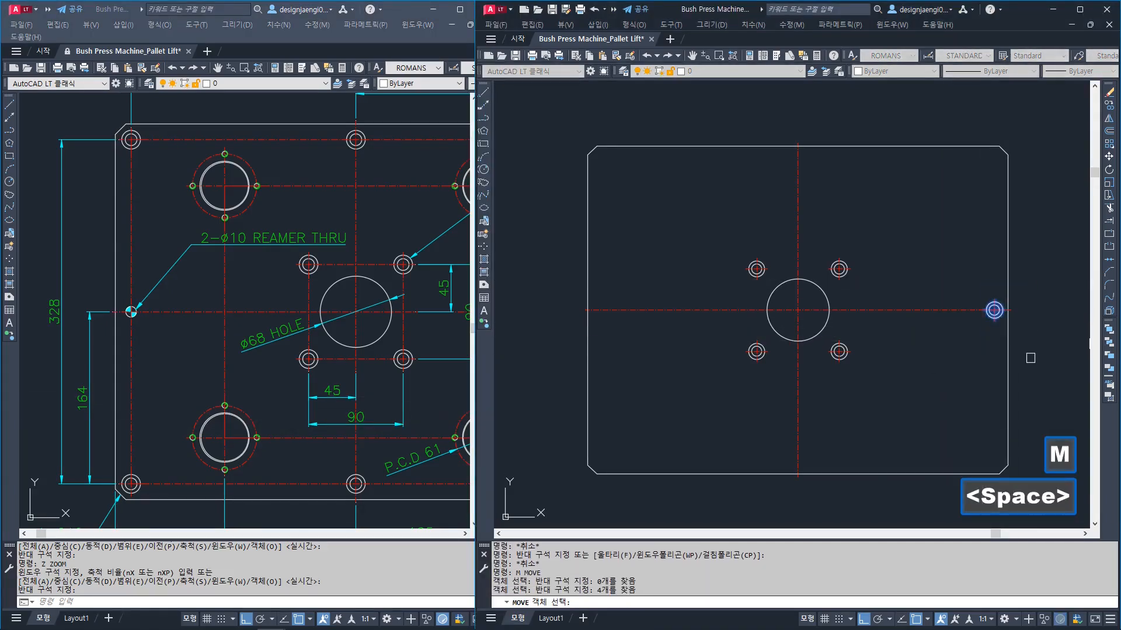
pyautogui.press('space')
pyautogui.click(962, 345)
pyautogui.write('164')
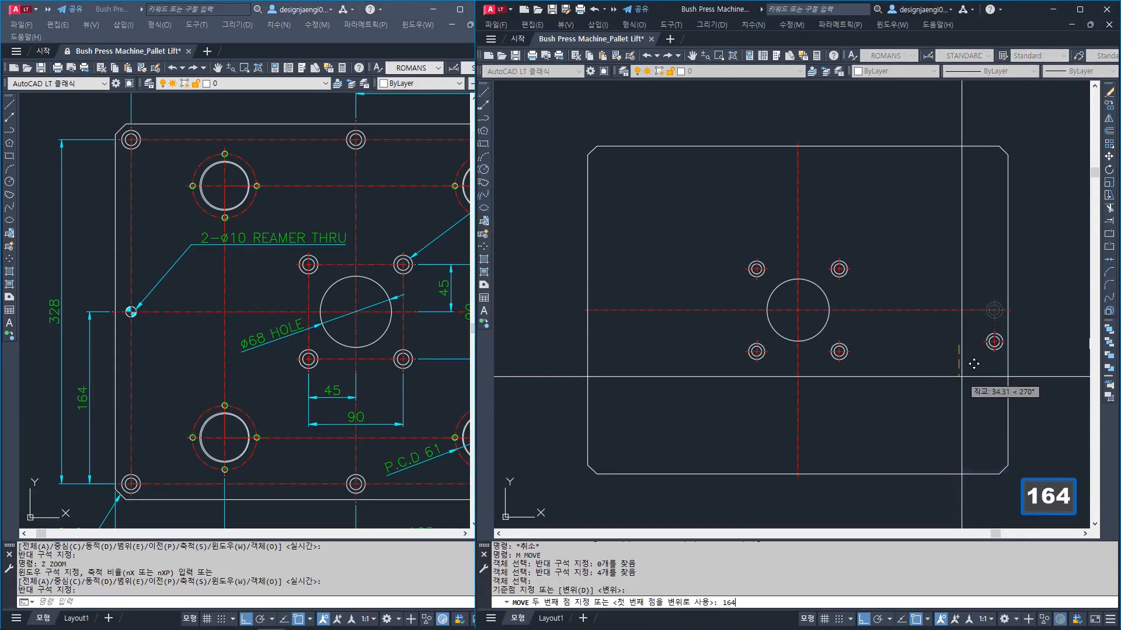
pyautogui.press('space')
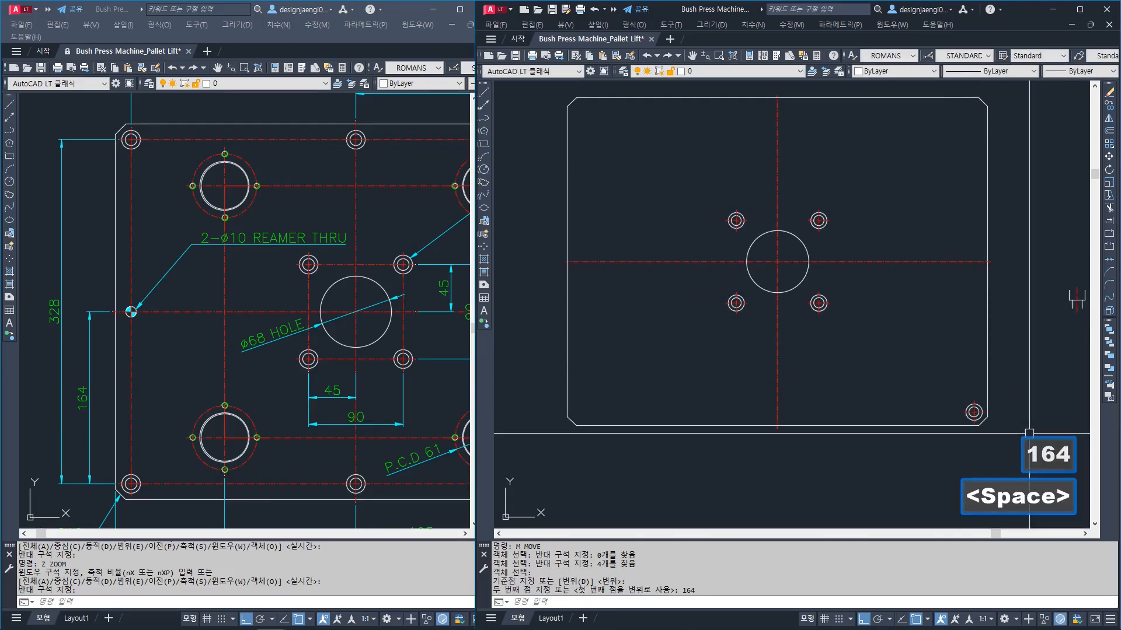
# Mirror the lower-right corner counterbored hole across the horizontal centre line, keeping the original
pyautogui.scroll(-2, 214, 353)
pyautogui.moveTo(244, 363); pyautogui.dragTo(204, 367, button='middle')
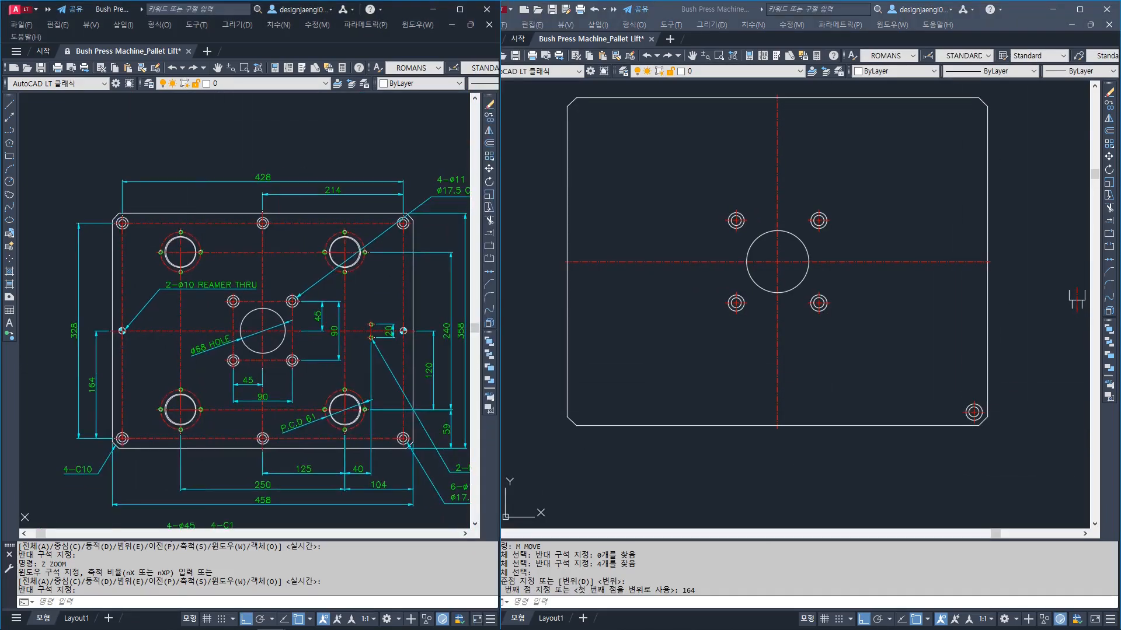
pyautogui.click(516, 320)
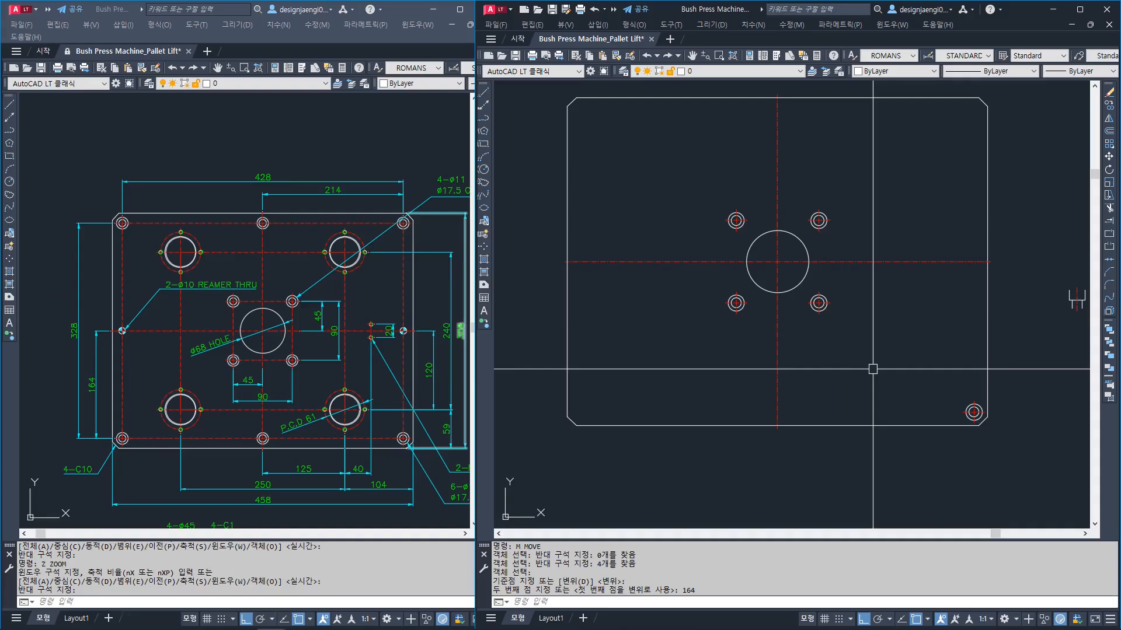
pyautogui.write('mi')
pyautogui.press('space')
pyautogui.scroll(5, 965, 419)
pyautogui.click(1025, 336)
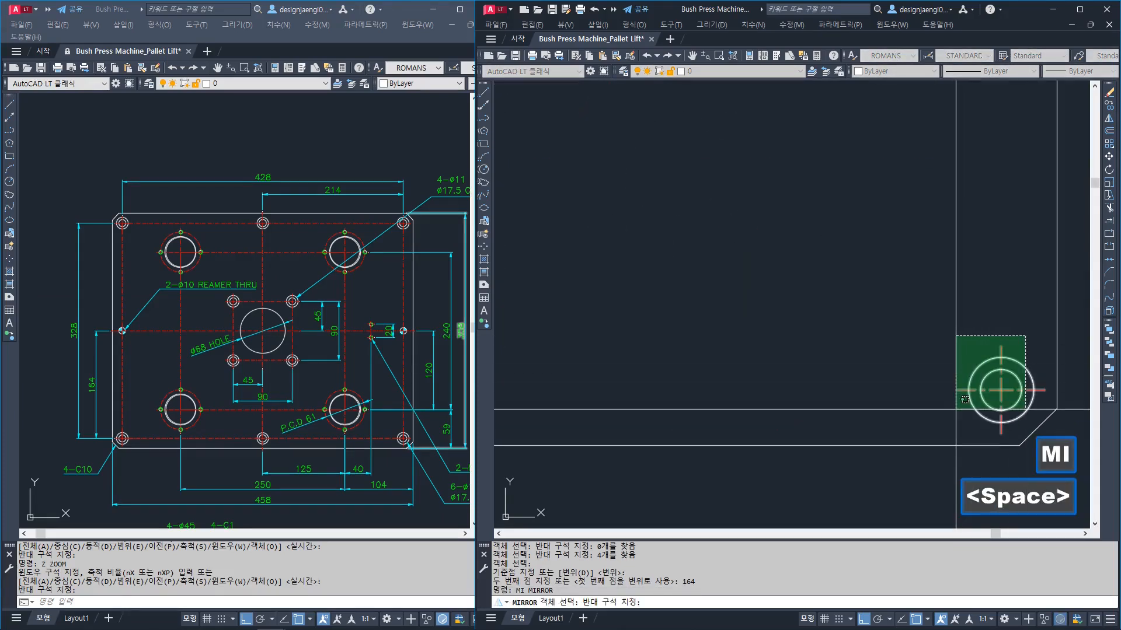
pyautogui.click(953, 411)
pyautogui.scroll(-6, 875, 408)
pyautogui.press('space')
pyautogui.click(901, 314)
pyautogui.click(1021, 318)
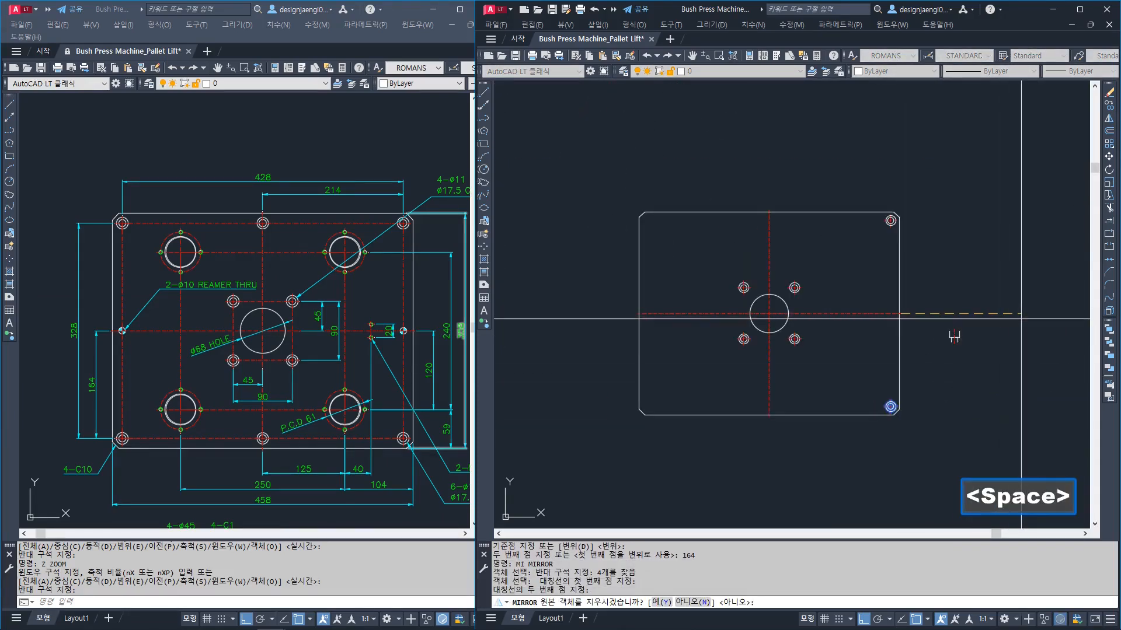
pyautogui.press('space')
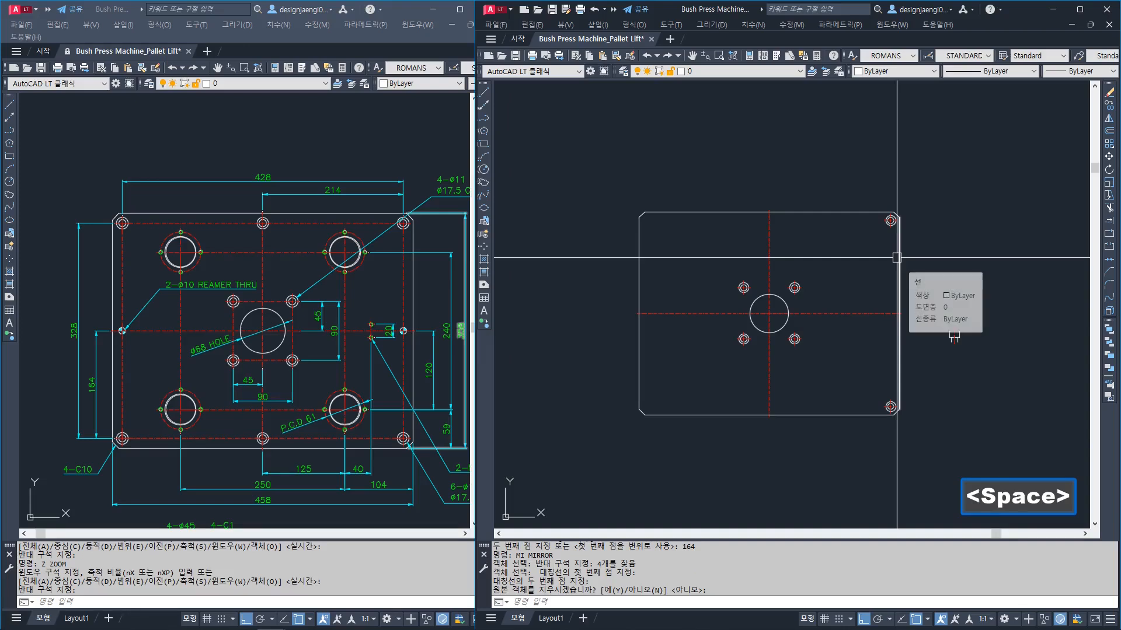
# Mirror the two right-hand corner counterbored holes across the vertical centre line, keeping the originals
pyautogui.write('mi')
pyautogui.press('space')
pyautogui.scroll(5, 896, 216)
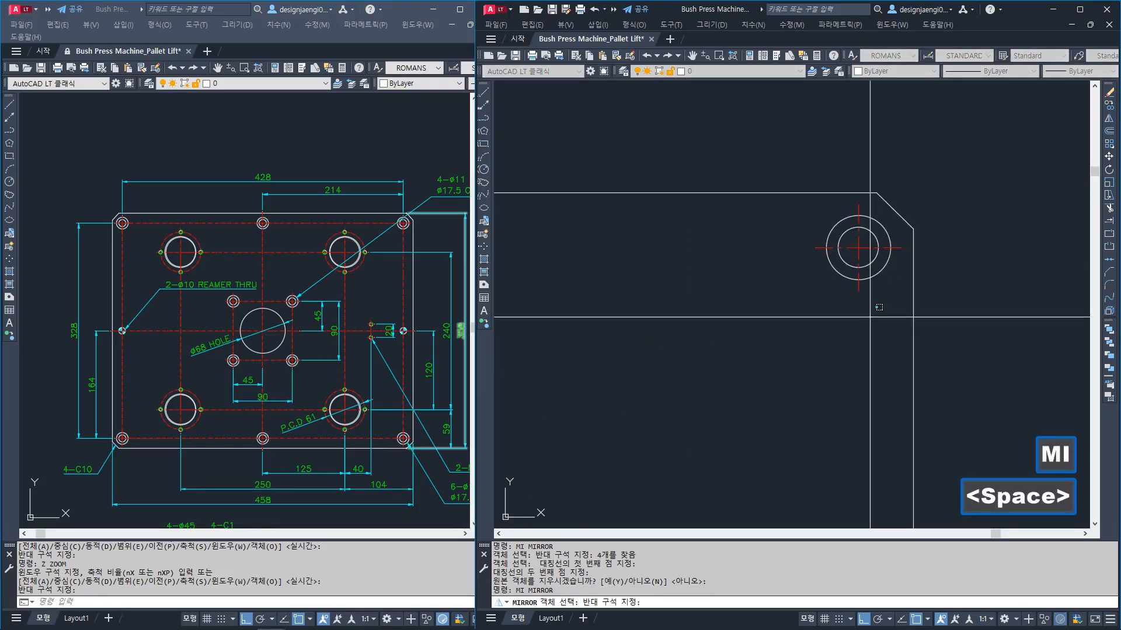
pyautogui.click(833, 236)
pyautogui.scroll(-6, 829, 128)
pyautogui.scroll(4, 831, 458)
pyautogui.click(808, 445)
pyautogui.scroll(-4, 788, 449)
pyautogui.moveTo(701, 456); pyautogui.dragTo(811, 413, button='middle')
pyautogui.press('space')
pyautogui.click(732, 412)
pyautogui.click(730, 461)
pyautogui.press('space')
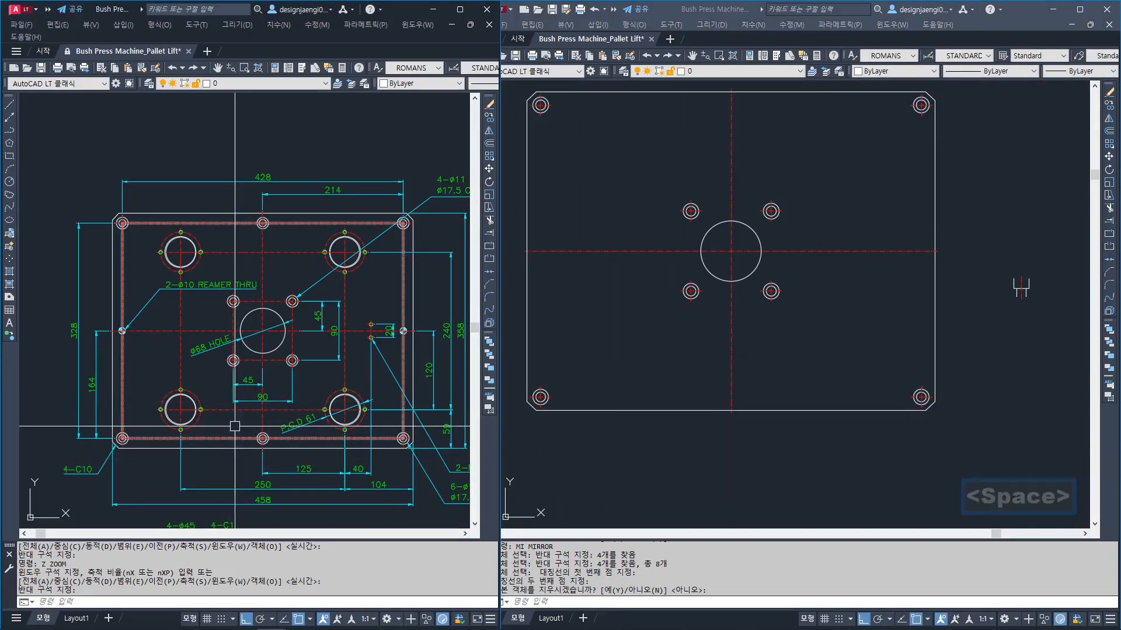
# Copy the two right-hand corner counterbored holes onto the vertical centre line at the plate's upper and lower edges
pyautogui.press('Escape')
pyautogui.write('c')
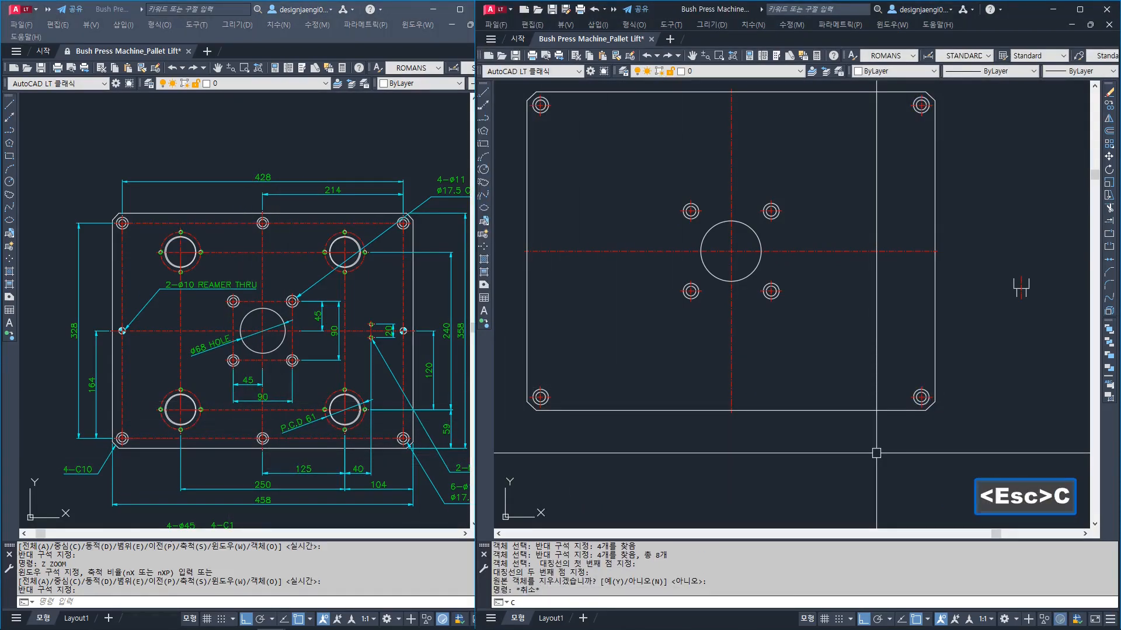
pyautogui.write('o')
pyautogui.press('space')
pyautogui.scroll(5, 911, 389)
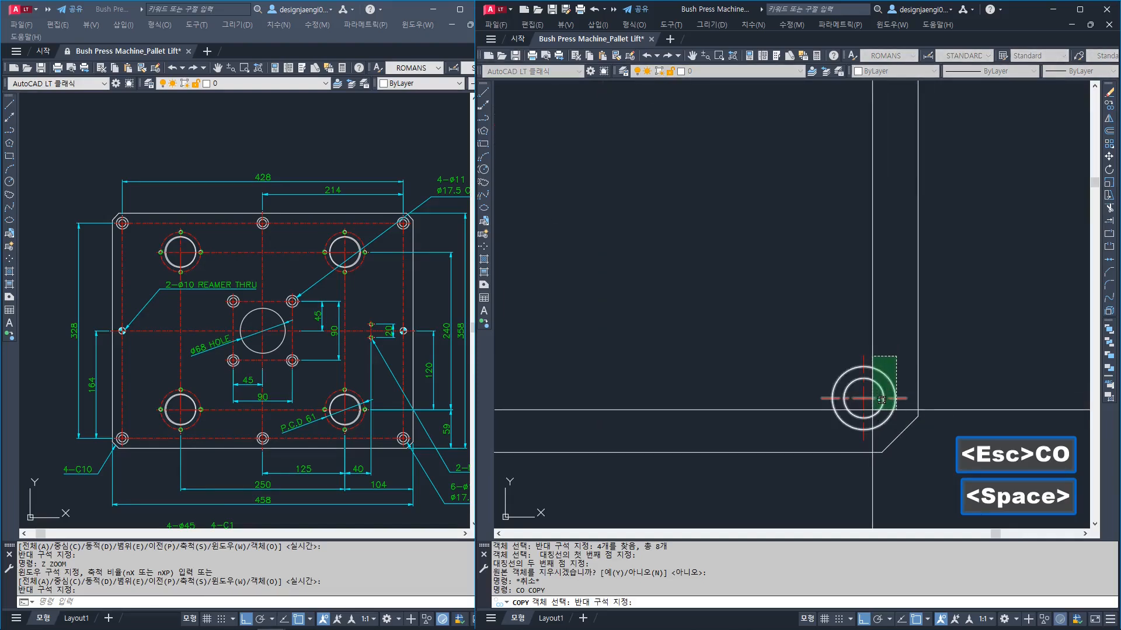
pyautogui.click(873, 409)
pyautogui.scroll(-5, 873, 410)
pyautogui.moveTo(868, 224); pyautogui.dragTo(823, 373, button='middle')
pyautogui.scroll(5, 830, 268)
pyautogui.scroll(2, 830, 268)
pyautogui.click(836, 240)
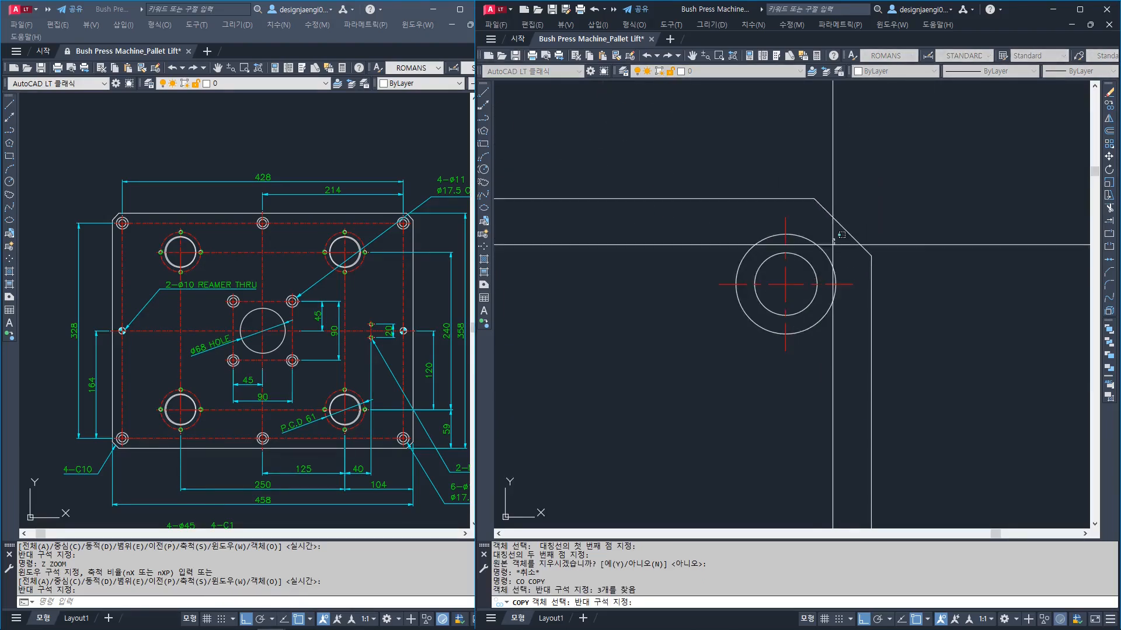
pyautogui.click(807, 305)
pyautogui.press('space')
pyautogui.click(786, 285)
pyautogui.scroll(-7, 785, 286)
pyautogui.moveTo(697, 302); pyautogui.dragTo(892, 307, button='middle')
pyautogui.click(795, 302)
pyautogui.press('Escape')
pyautogui.moveTo(789, 378); pyautogui.dragTo(755, 268, button='middle')
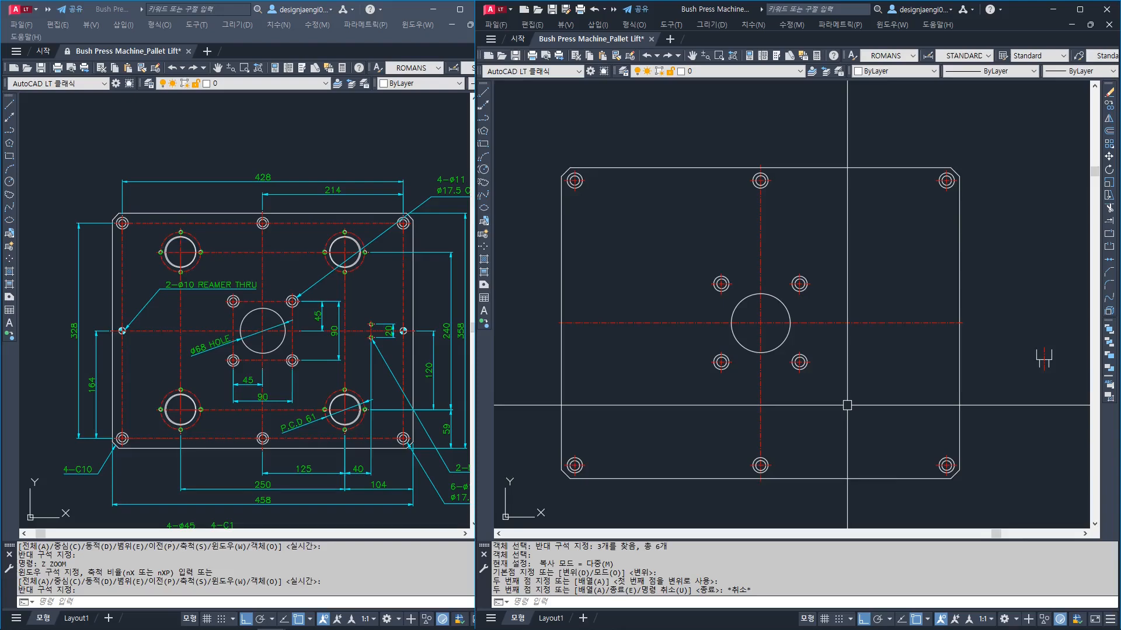
# Examine the position and note of the two ø10 reamer holes in the reference drawing
pyautogui.click(115, 325)
pyautogui.scroll(2, 114, 323)
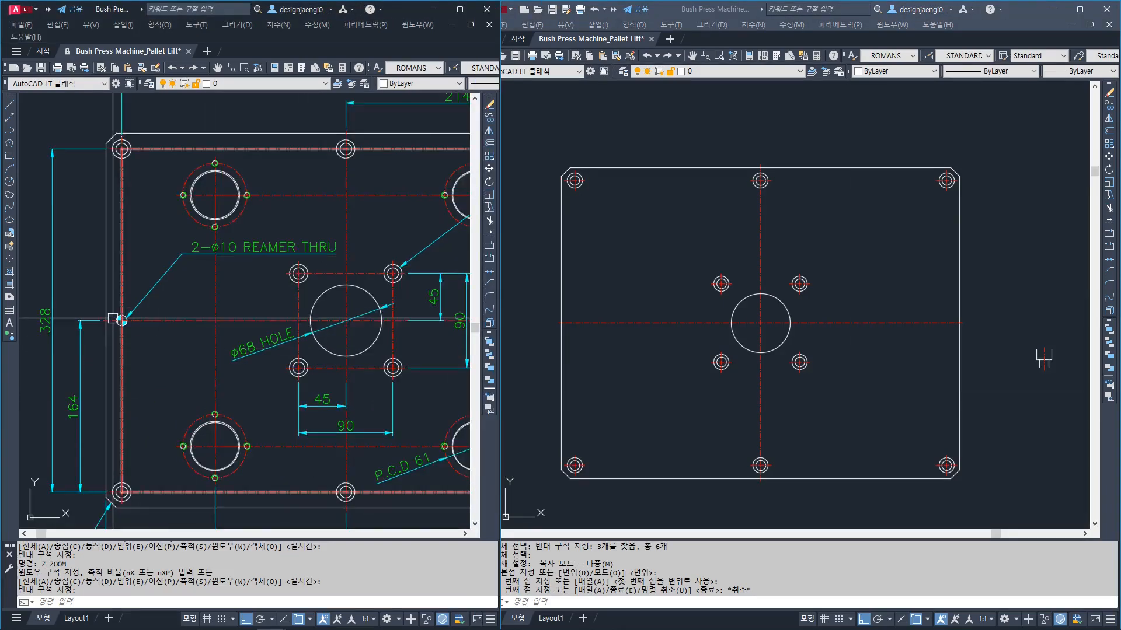
pyautogui.scroll(2, 222, 257)
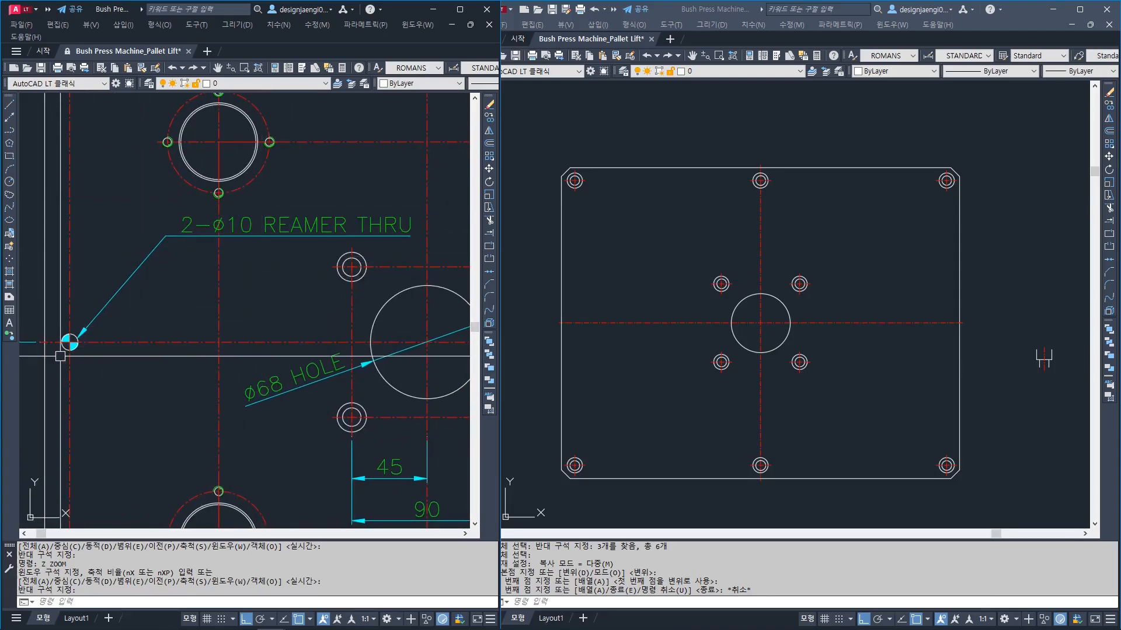
pyautogui.scroll(-4, 86, 307)
pyautogui.click(579, 341)
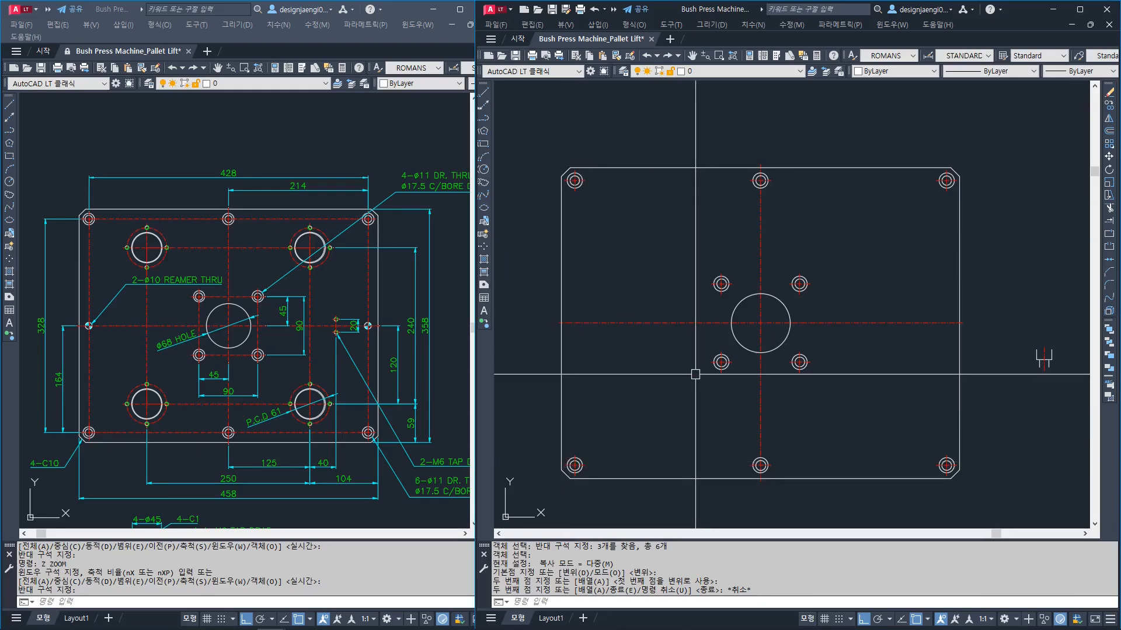
pyautogui.click(261, 356)
pyautogui.scroll(-3, 214, 369)
pyautogui.moveTo(243, 338); pyautogui.dragTo(187, 383, button='middle')
pyautogui.scroll(3, 187, 383)
pyautogui.moveTo(289, 328); pyautogui.dragTo(252, 344, button='middle')
# Find the reamer hole symbols in the hole library and check the middle one's size with a temporary linear dimension, without placing it
pyautogui.click(675, 315)
pyautogui.scroll(-8, 676, 315)
pyautogui.moveTo(795, 287); pyautogui.dragTo(685, 335, button='middle')
pyautogui.scroll(8, 912, 283)
pyautogui.scroll(4, 827, 259)
pyautogui.scroll(-4, 833, 270)
pyautogui.moveTo(842, 478); pyautogui.dragTo(841, 348, button='middle')
pyautogui.scroll(2, 842, 349)
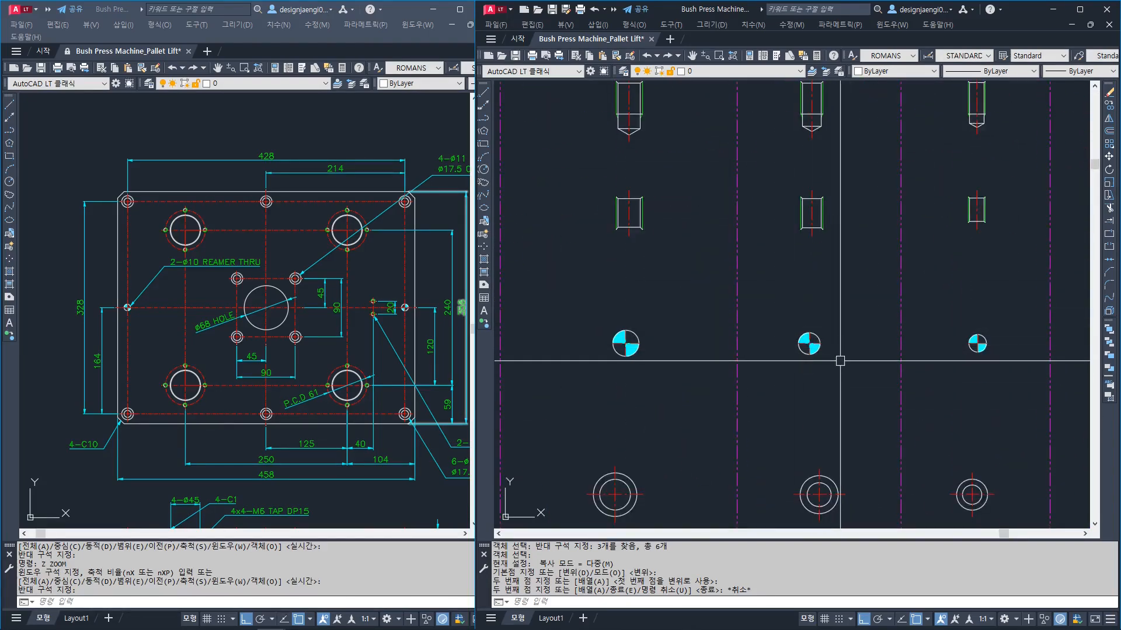
pyautogui.press('Escape')
pyautogui.scroll(2, 815, 371)
pyautogui.write('AA')
pyautogui.press('space')
pyautogui.click(834, 330)
pyautogui.click(834, 337)
pyautogui.press('Escape')
# Copy the measured reamer hole symbol by its centre from the hole library to a free spot inside the plate, with Ortho off
pyautogui.write('CO')
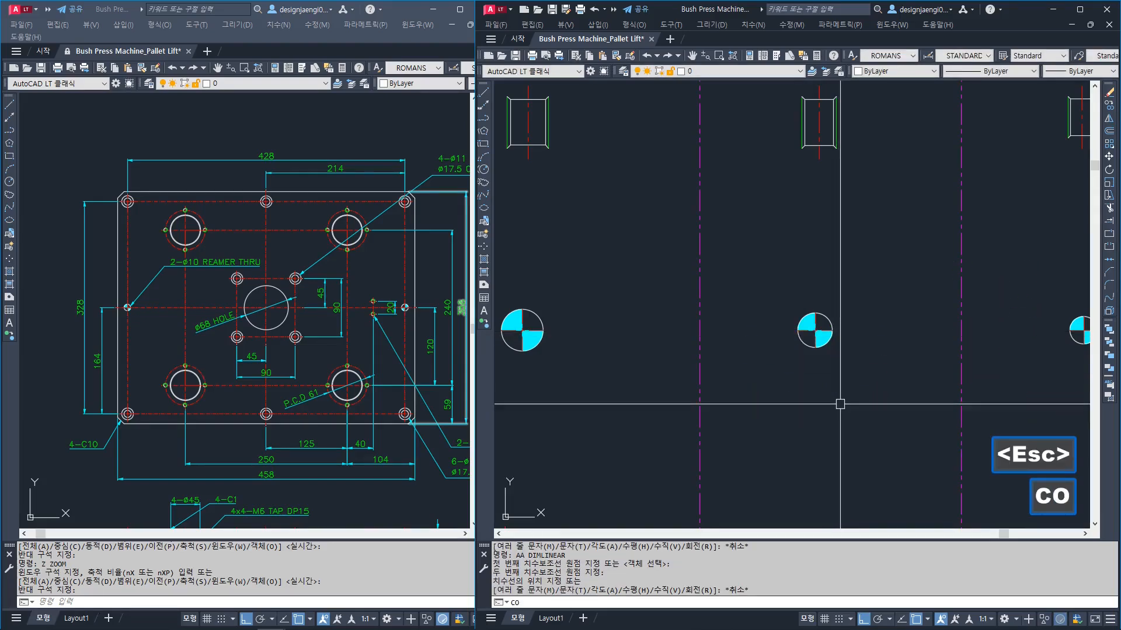
pyautogui.press('space')
pyautogui.click(850, 280)
pyautogui.press('space')
pyautogui.click(850, 280)
pyautogui.click(777, 386)
pyautogui.press('space')
pyautogui.click(777, 386)
pyautogui.press('space')
pyautogui.click(815, 332)
pyautogui.scroll(-10, 848, 318)
pyautogui.click(815, 332)
pyautogui.scroll(-10, 848, 318)
pyautogui.press('F8')
pyautogui.press('F8')
pyautogui.moveTo(695, 406); pyautogui.dragTo(800, 353, button='middle')
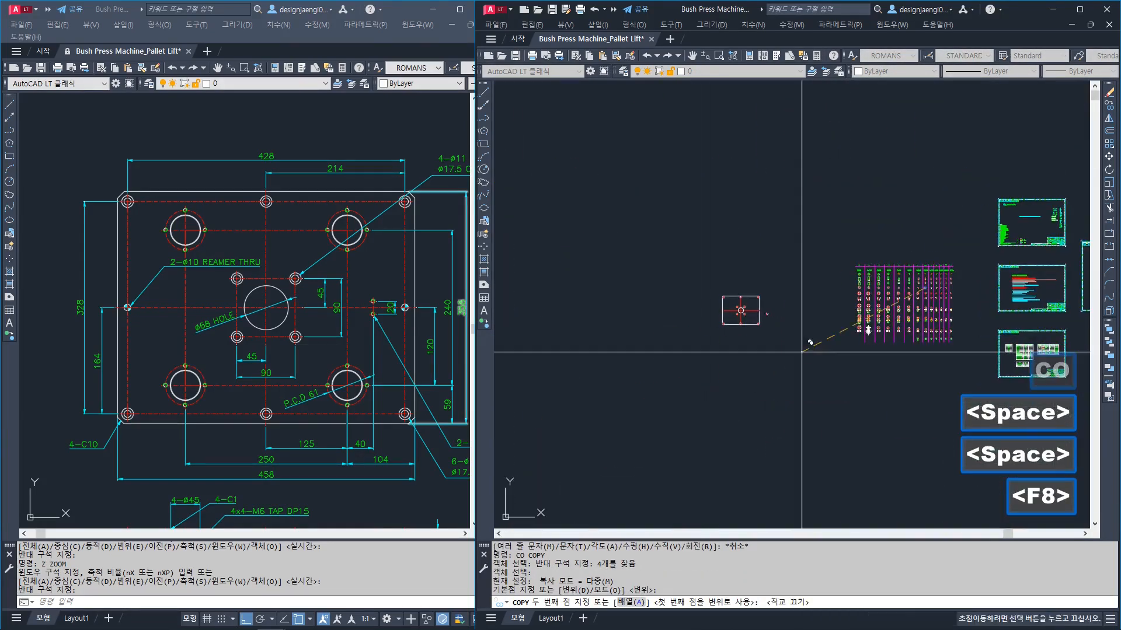
pyautogui.scroll(8, 741, 316)
pyautogui.click(706, 370)
pyautogui.scroll(4, 694, 374)
pyautogui.press('Escape')
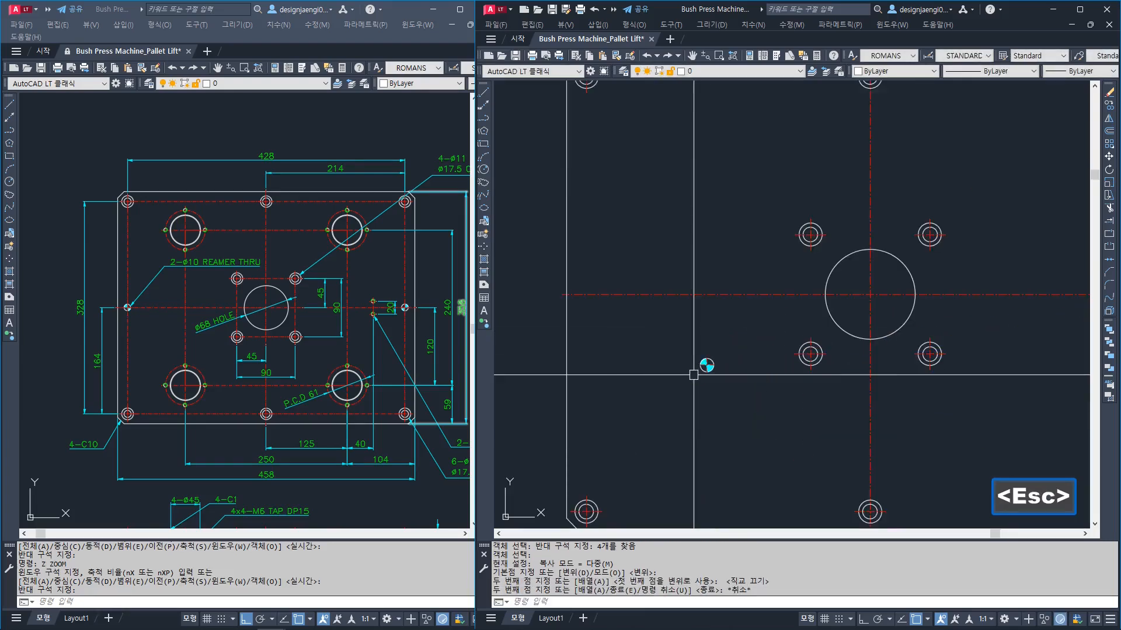
# Draw a vertical helper line from the upper-left corner hole's centre perpendicular to the horizontal centre line
pyautogui.scroll(-2, 693, 374)
pyautogui.write('l')
pyautogui.press('space')
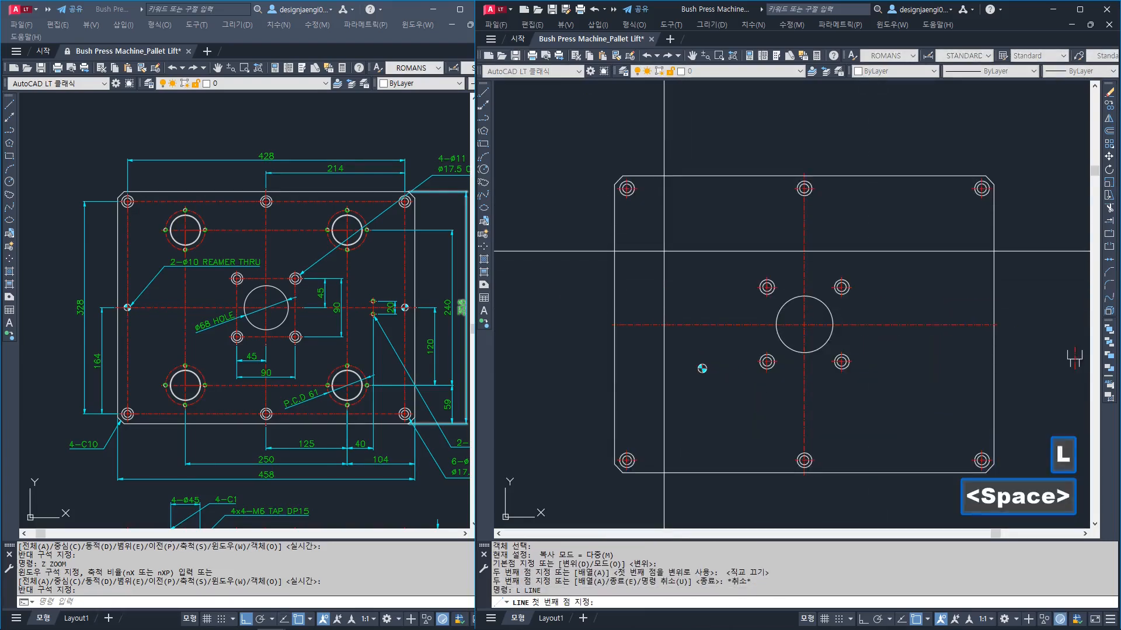
pyautogui.scroll(4, 640, 203)
pyautogui.click(605, 166)
pyautogui.moveTo(647, 460); pyautogui.dragTo(647, 384, button='middle')
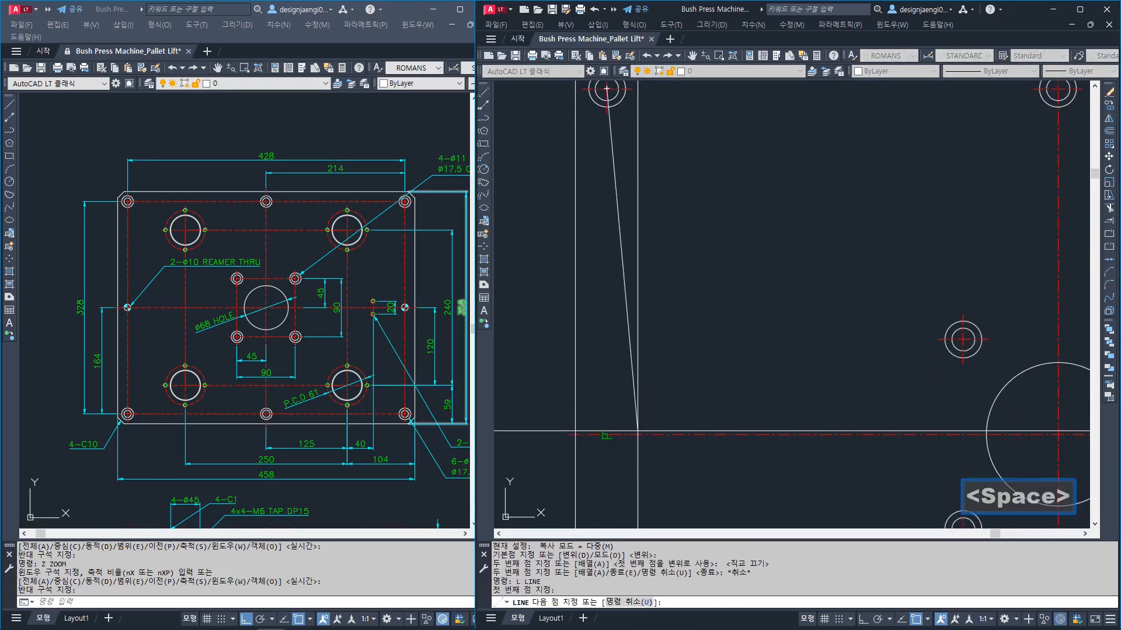
pyautogui.scroll(-2, 657, 326)
pyautogui.press('Escape')
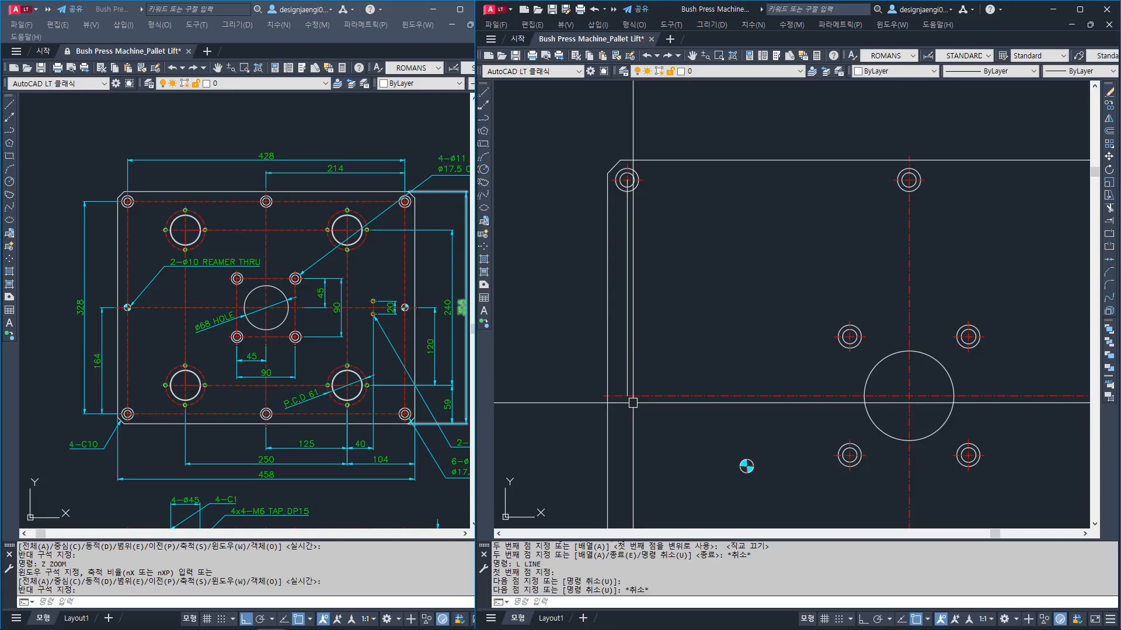
pyautogui.moveTo(633, 402); pyautogui.dragTo(636, 342, button='middle')
pyautogui.press('Escape')
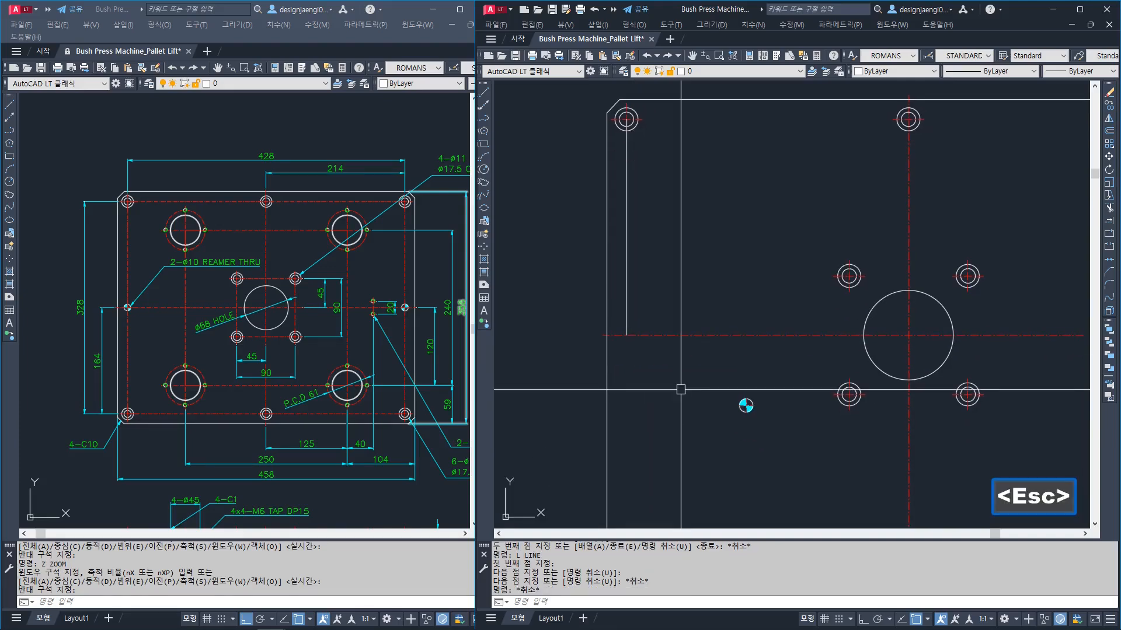
# Move the reamer hole symbol by its centre to the helper line's lower end on the horizontal centre line
pyautogui.press('m')
pyautogui.press('space')
pyautogui.scroll(2, 732, 416)
pyautogui.click(778, 371)
pyautogui.click(744, 421)
pyautogui.scroll(4, 749, 423)
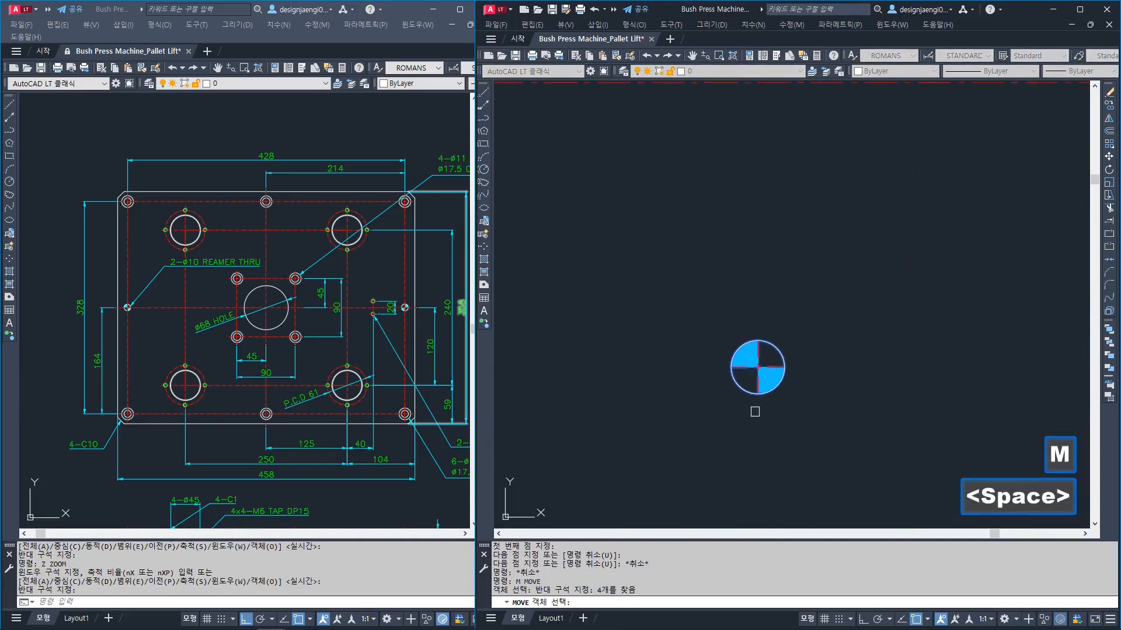
pyautogui.press('space')
pyautogui.click(758, 366)
pyautogui.scroll(-4, 776, 379)
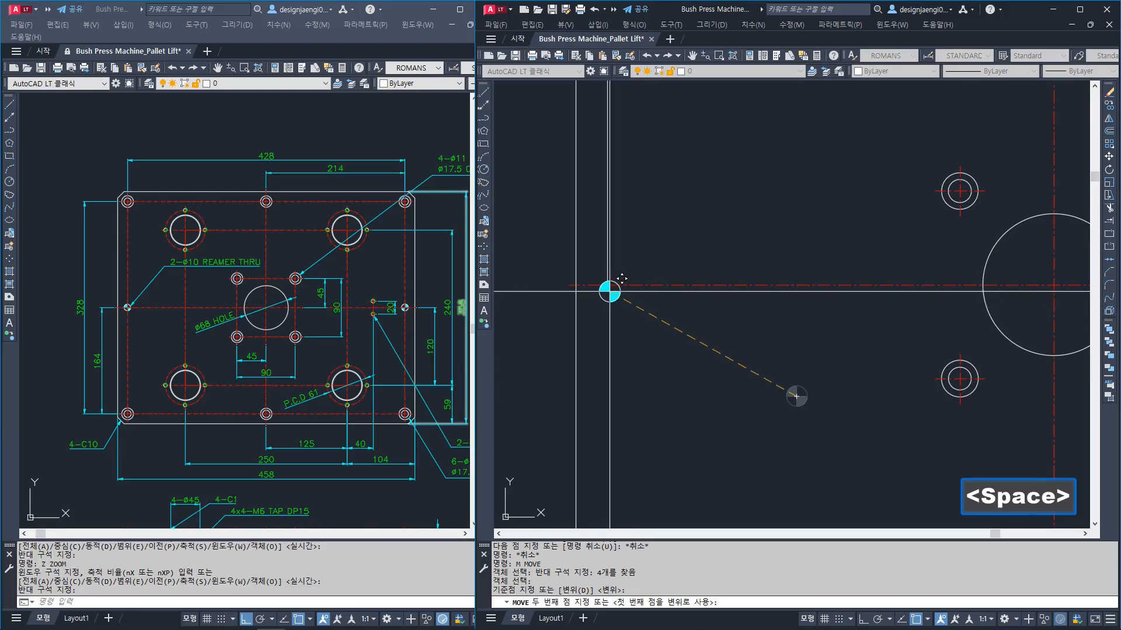
pyautogui.press('Escape')
# Place the reamer hole symbol on the horizontal centre line and erase the vertical helper line above it
pyautogui.click(607, 245)
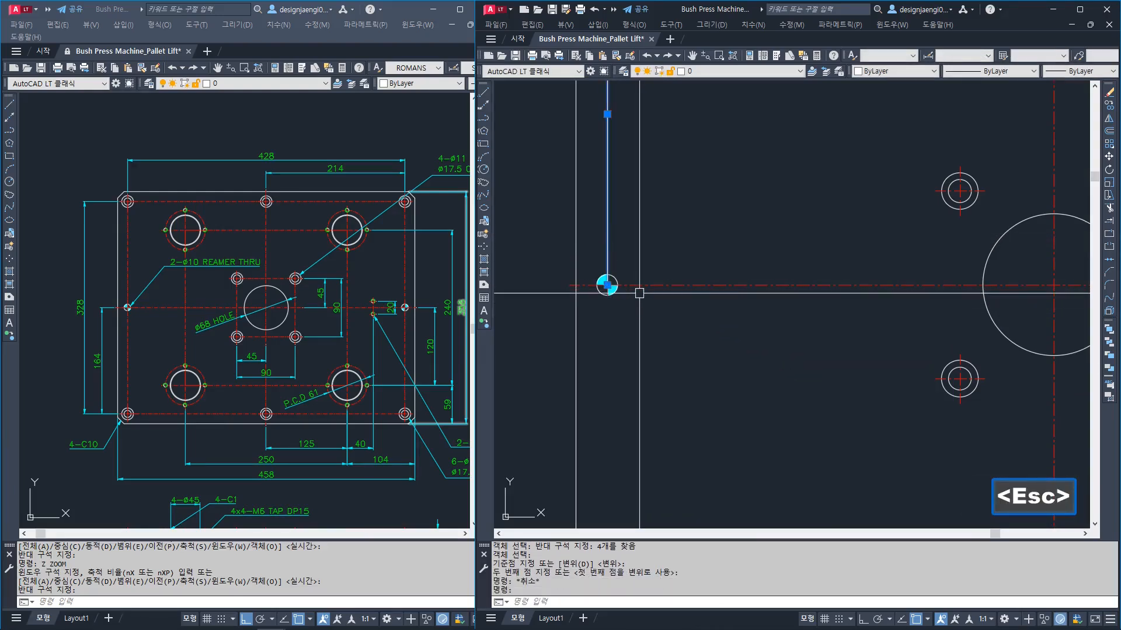
pyautogui.press('Delete')
pyautogui.scroll(-3, 642, 292)
# Mirror the reamer hole symbol about the plate's vertical centre line with Ortho on, keeping the original
pyautogui.click(187, 116)
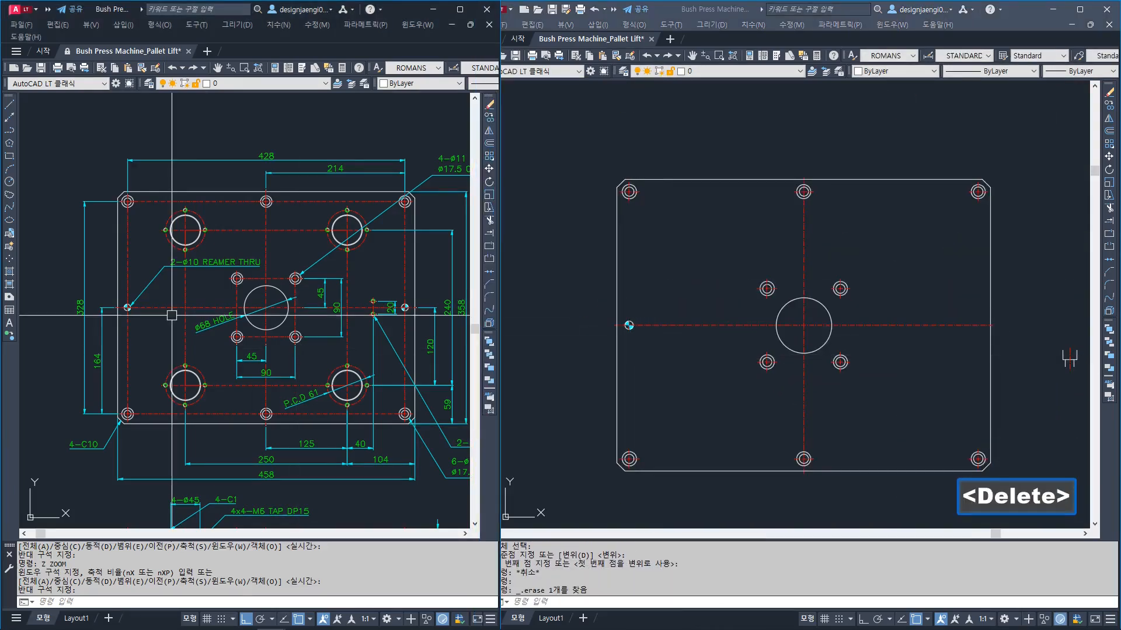
pyautogui.scroll(5, 124, 312)
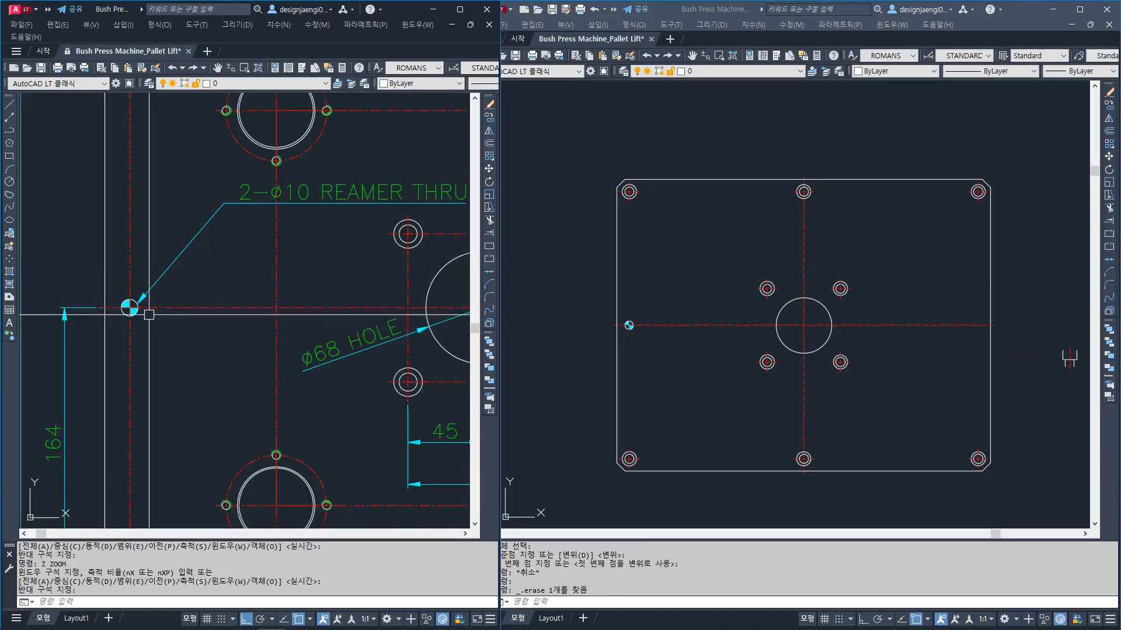
pyautogui.scroll(-5, 149, 314)
pyautogui.click(739, 360)
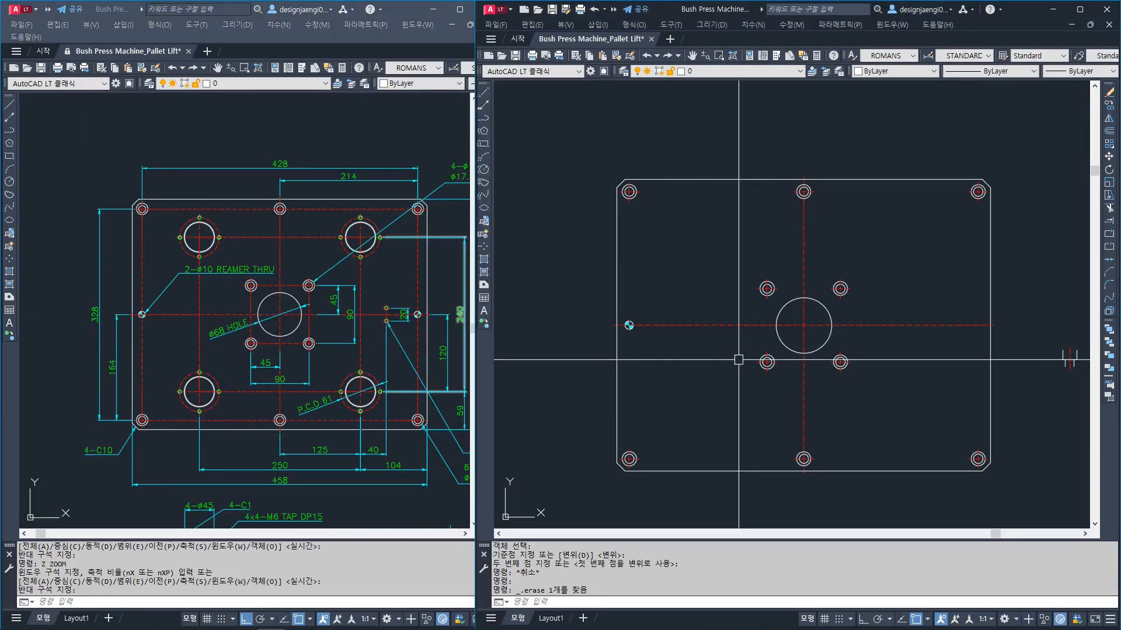
pyautogui.write('MI')
pyautogui.press('space')
pyautogui.click(601, 294)
pyautogui.click(650, 353)
pyautogui.moveTo(773, 479); pyautogui.dragTo(761, 451, button='middle')
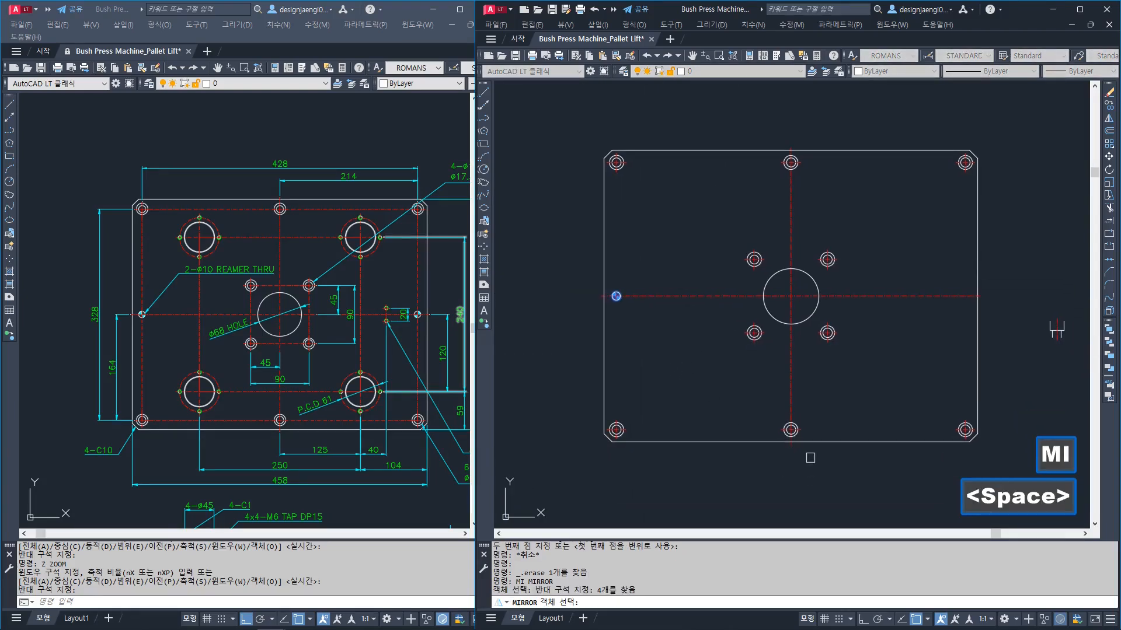
pyautogui.press('space')
pyautogui.click(798, 446)
pyautogui.press('F8')
pyautogui.press('space')
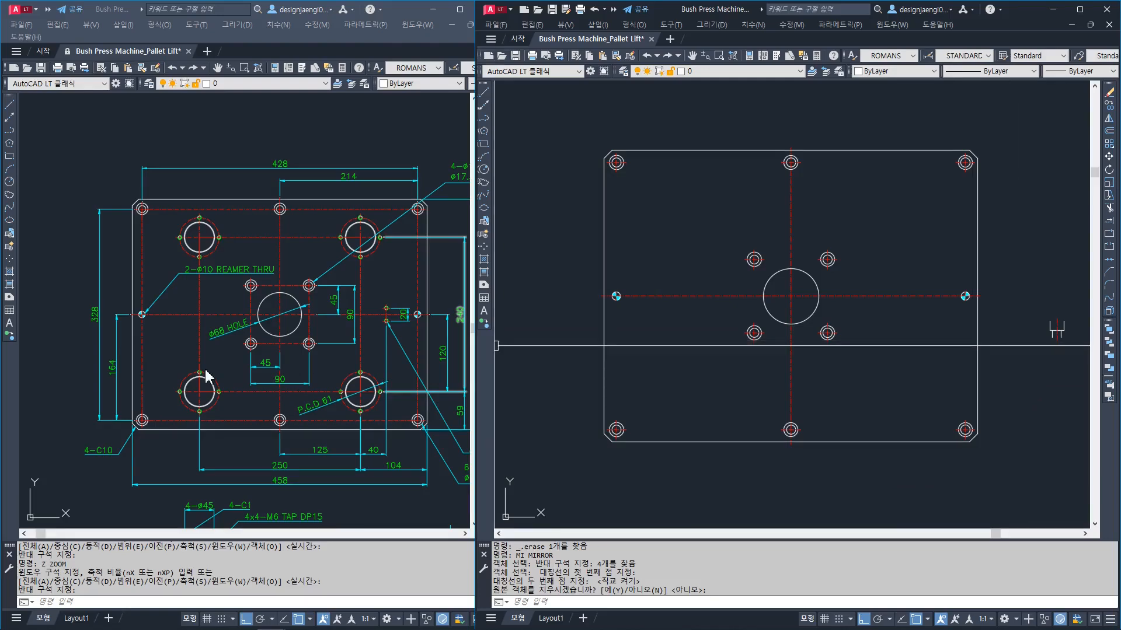
# Examine the reference's side view with its thickness and hole callouts, and the position dimensions of the four large ø45 holes
pyautogui.moveTo(268, 470); pyautogui.dragTo(271, 358, button='middle')
pyautogui.scroll(5, 312, 442)
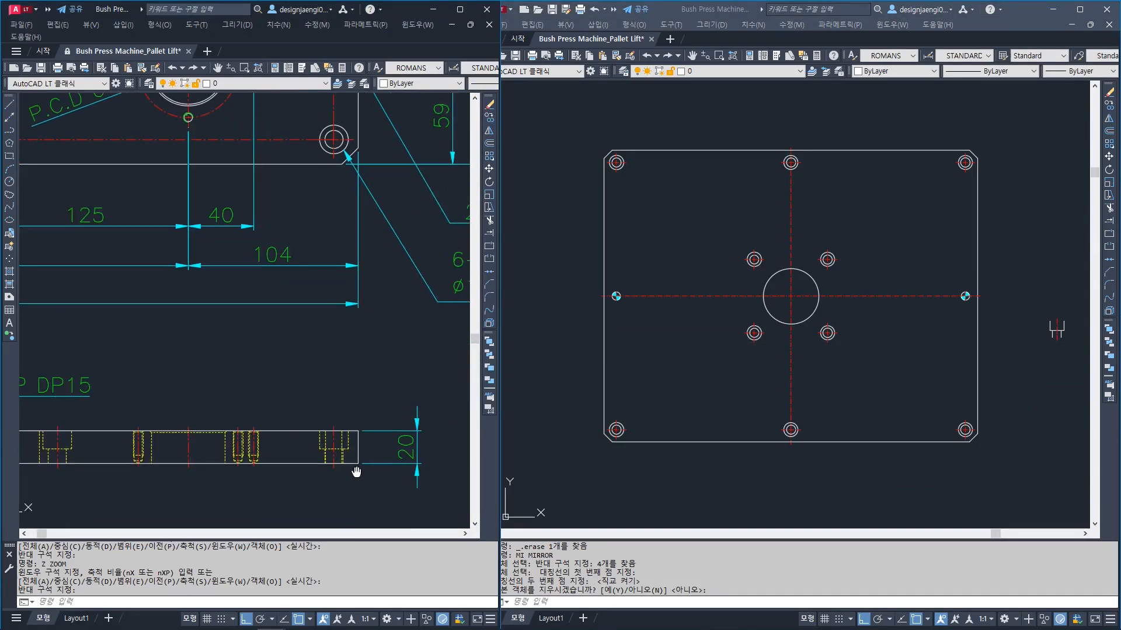
pyautogui.scroll(-5, 349, 373)
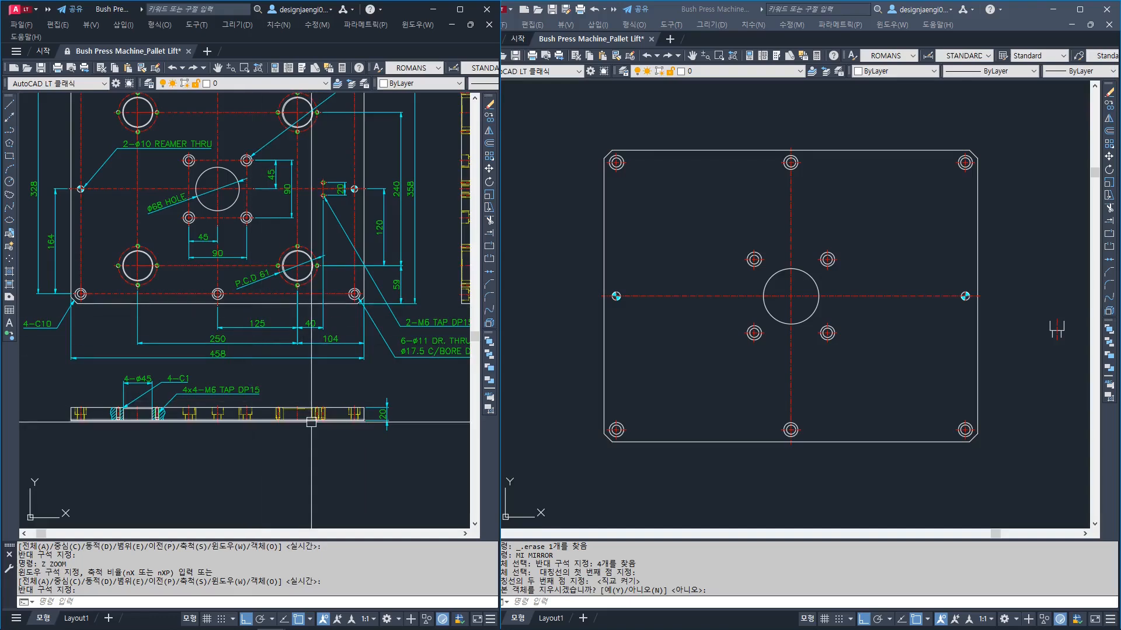
pyautogui.scroll(3, 163, 427)
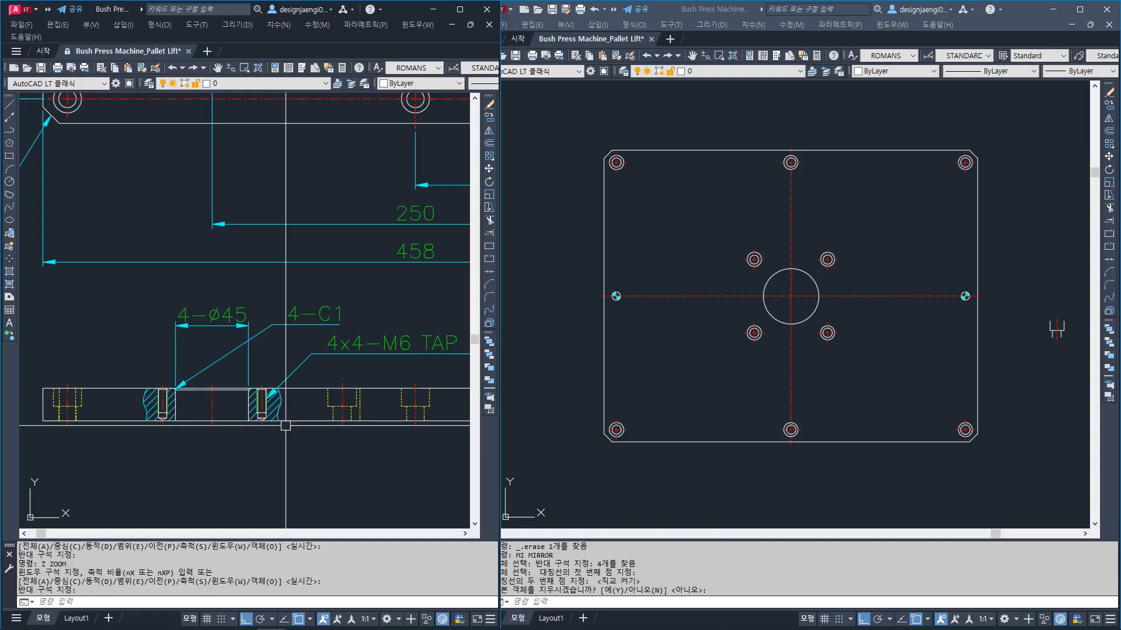
pyautogui.scroll(-4, 286, 425)
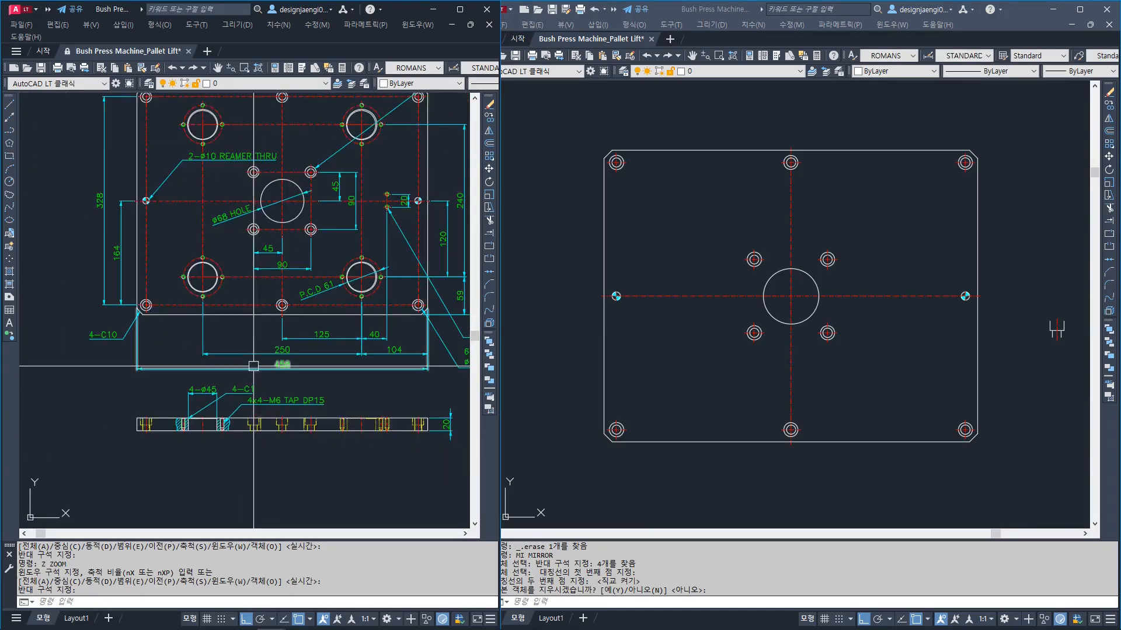
pyautogui.moveTo(252, 371); pyautogui.dragTo(198, 432, button='middle')
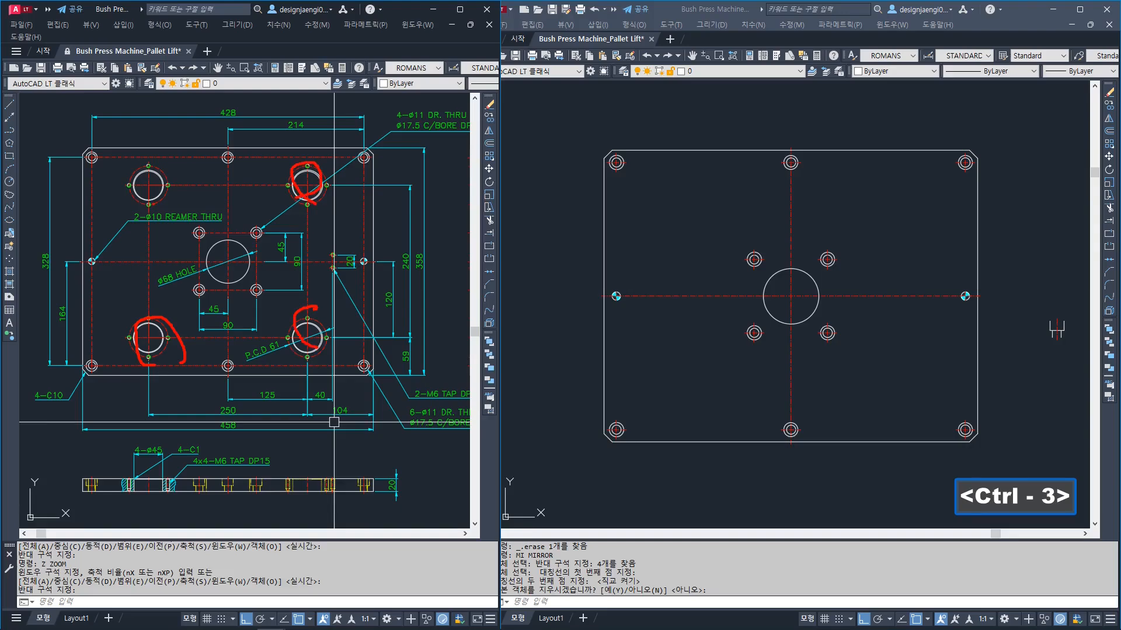
pyautogui.press('Escape')
pyautogui.scroll(3, 207, 414)
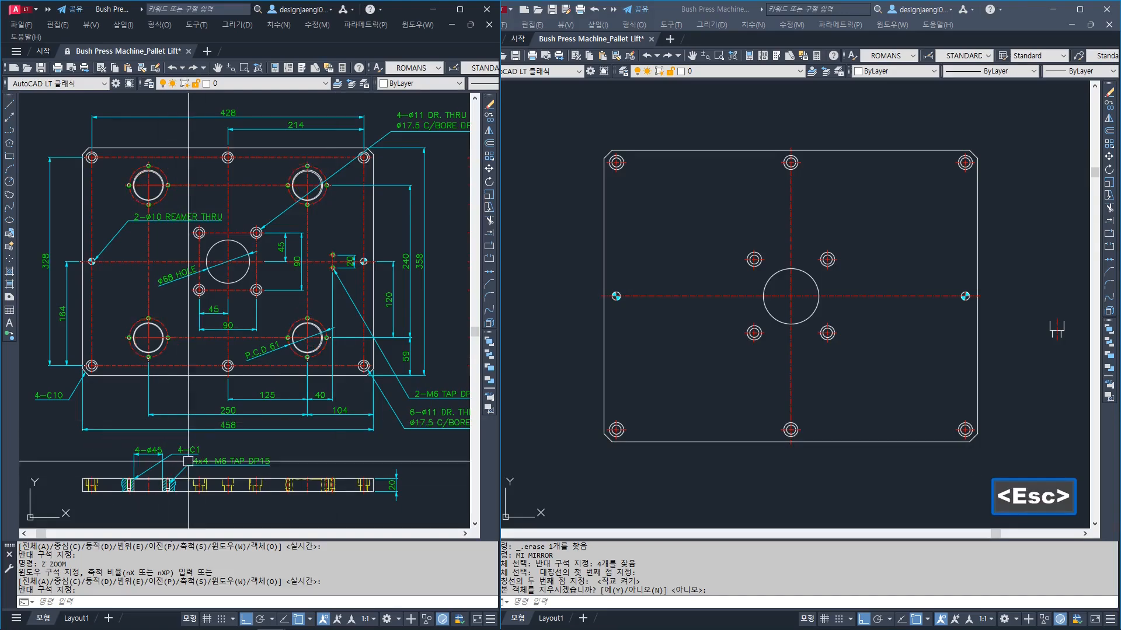
pyautogui.click(249, 418)
pyautogui.scroll(2, 304, 286)
pyautogui.moveTo(304, 287); pyautogui.dragTo(147, 443, button='middle')
pyautogui.scroll(-2, 383, 336)
pyautogui.moveTo(383, 336); pyautogui.dragTo(282, 374, button='middle')
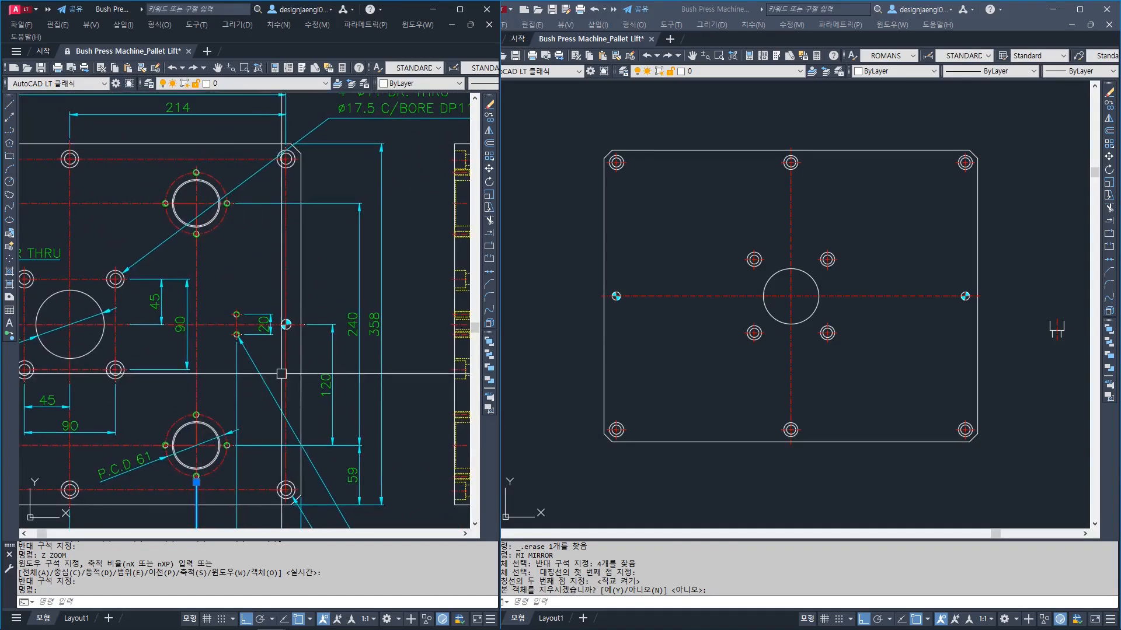
pyautogui.click(358, 335)
pyautogui.moveTo(323, 408); pyautogui.dragTo(431, 372, button='middle')
pyautogui.press('Escape')
pyautogui.scroll(-2, 297, 345)
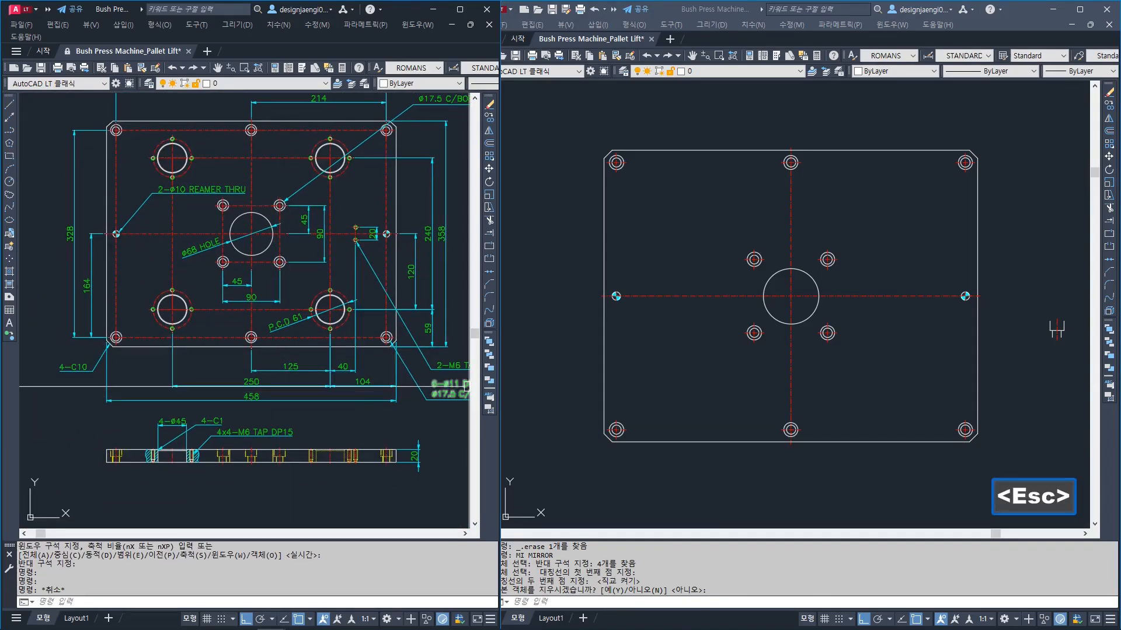
# Draw a line down from the plate's lower-left corner and across beneath the plate, plus a vertical line down from the lower-right corner
pyautogui.click(692, 415)
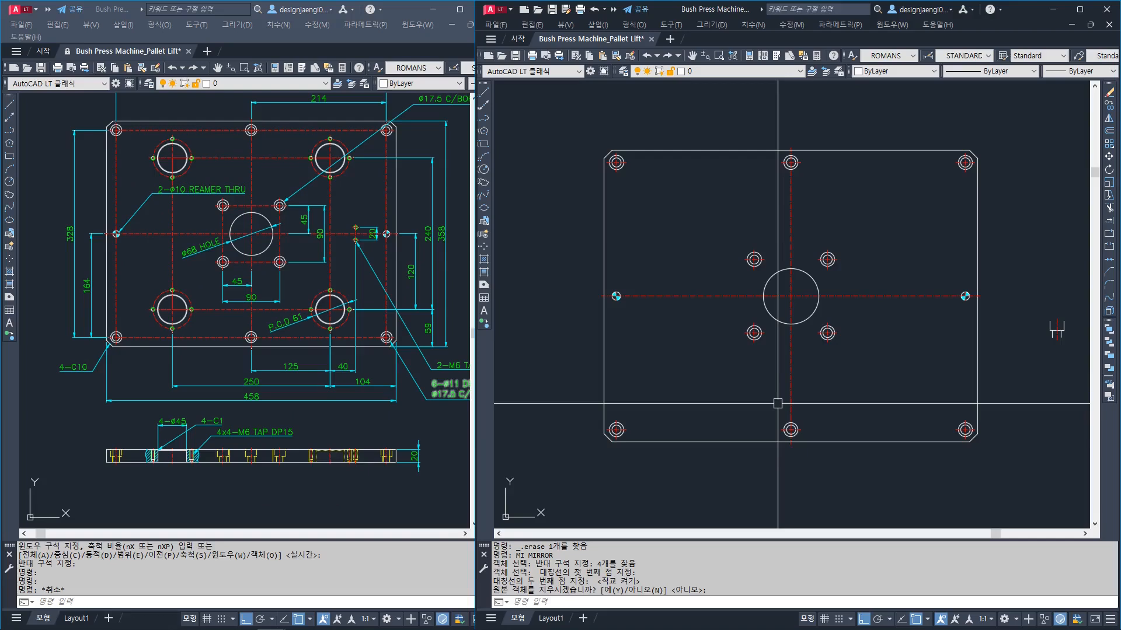
pyautogui.write('l')
pyautogui.press('space')
pyautogui.moveTo(655, 458); pyautogui.dragTo(639, 383, button='middle')
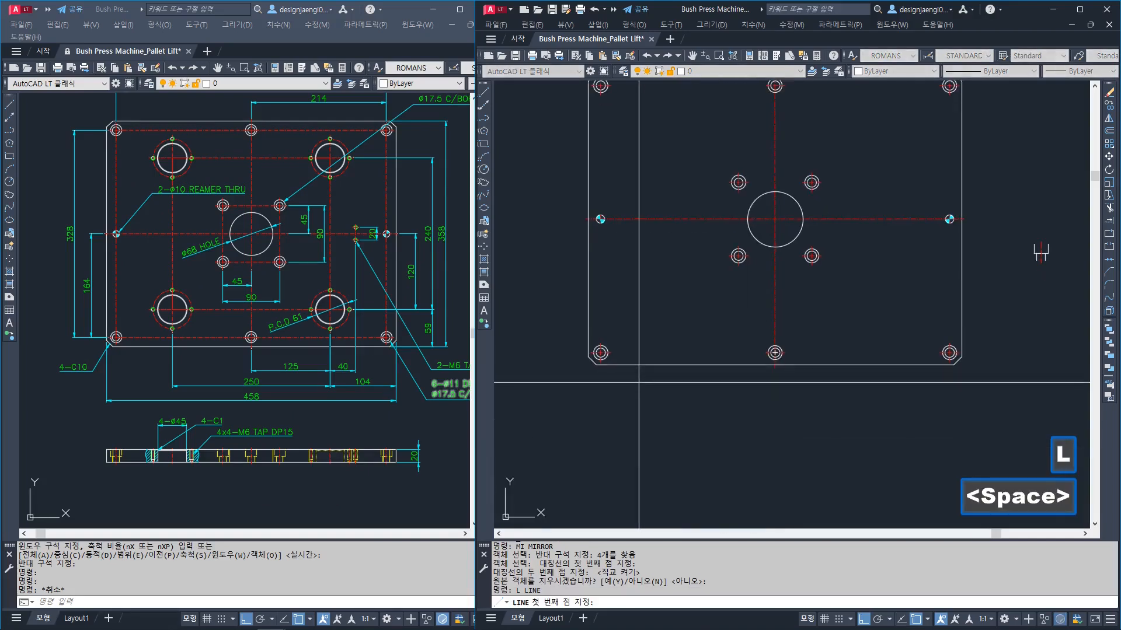
pyautogui.click(587, 357)
pyautogui.moveTo(602, 437); pyautogui.dragTo(612, 346, button='middle')
pyautogui.click(622, 428)
pyautogui.moveTo(857, 424); pyautogui.dragTo(788, 429, button='middle')
pyautogui.click(936, 433)
pyautogui.press('Escape')
pyautogui.press('space')
pyautogui.click(901, 269)
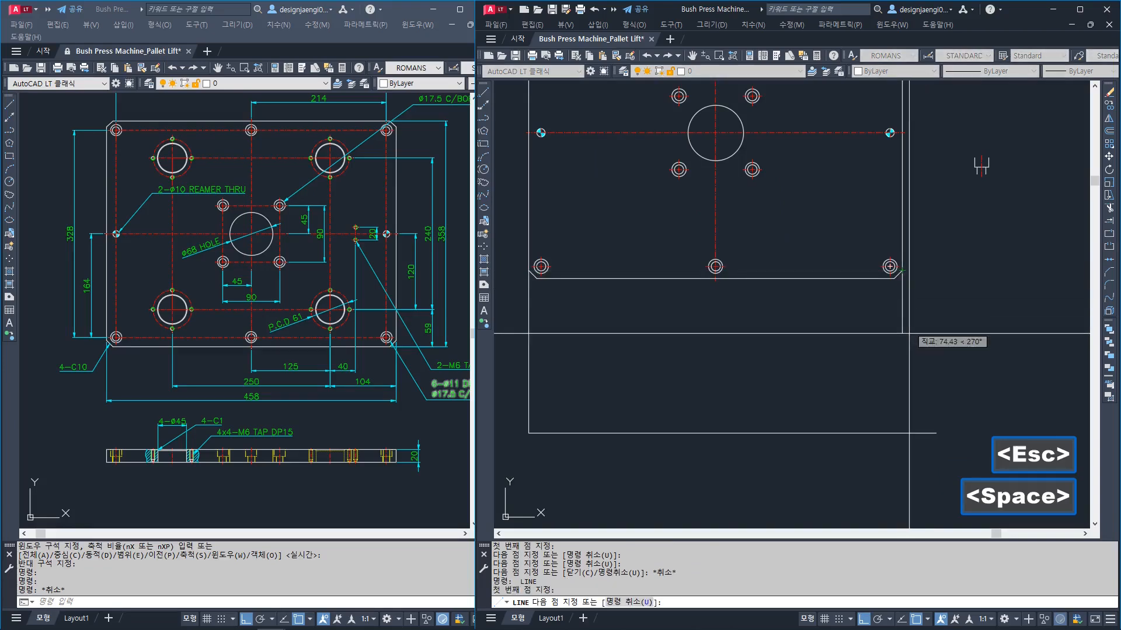
pyautogui.press('Escape')
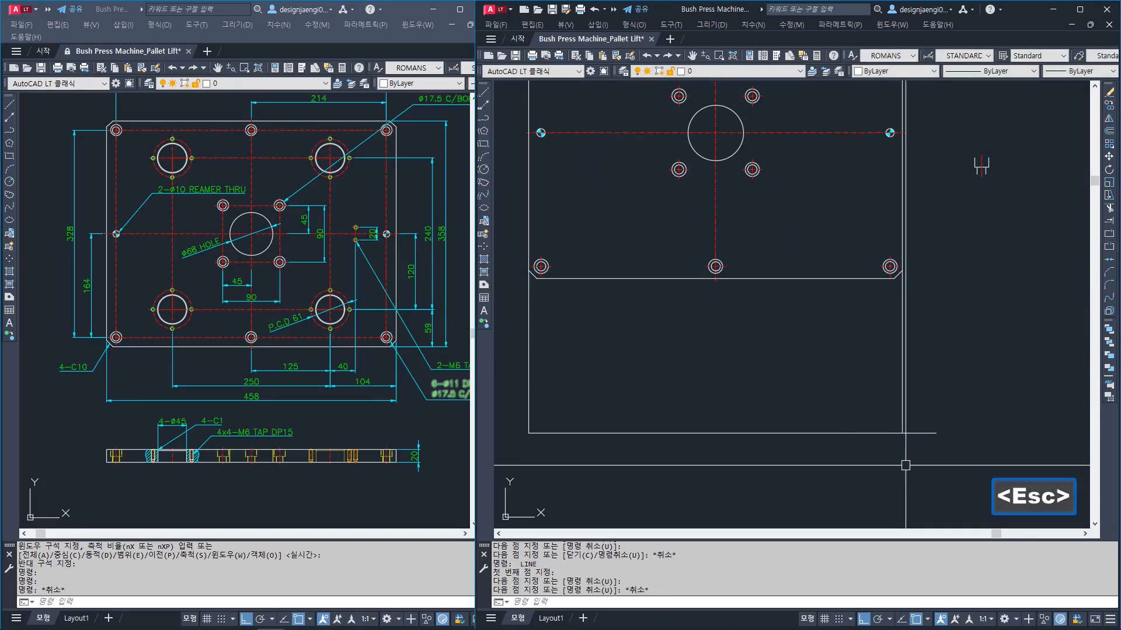
# Trim the horizontal base line's overhang beyond the right projection line
pyautogui.press('Escape')
pyautogui.write('tr')
pyautogui.press('space')
pyautogui.press('space')
pyautogui.click(943, 455)
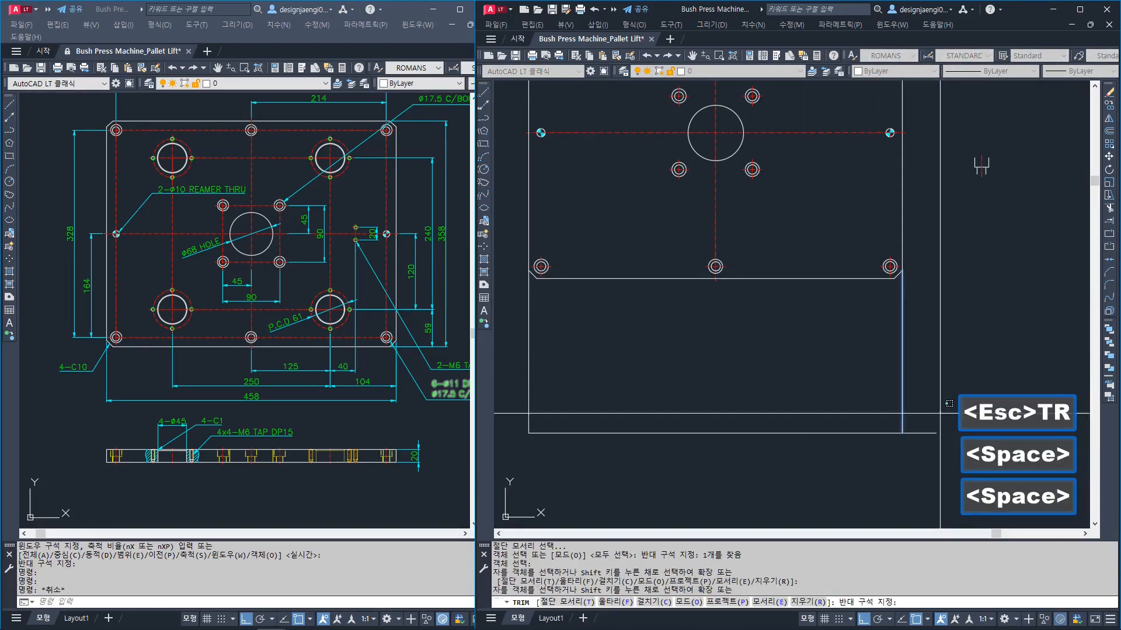
pyautogui.click(922, 410)
pyautogui.press('Escape')
pyautogui.click(861, 405)
pyautogui.press('Escape')
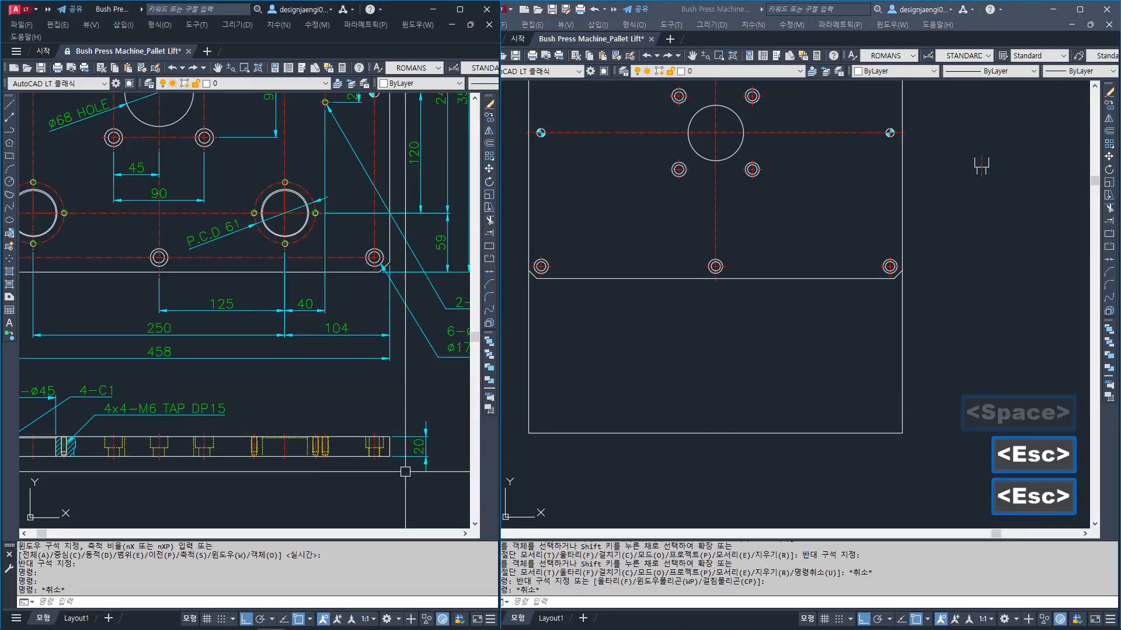
# Offset the horizontal base line 20 mm upward to form the side view's top edge
pyautogui.press('Escape')
pyautogui.write('o')
pyautogui.press('space')
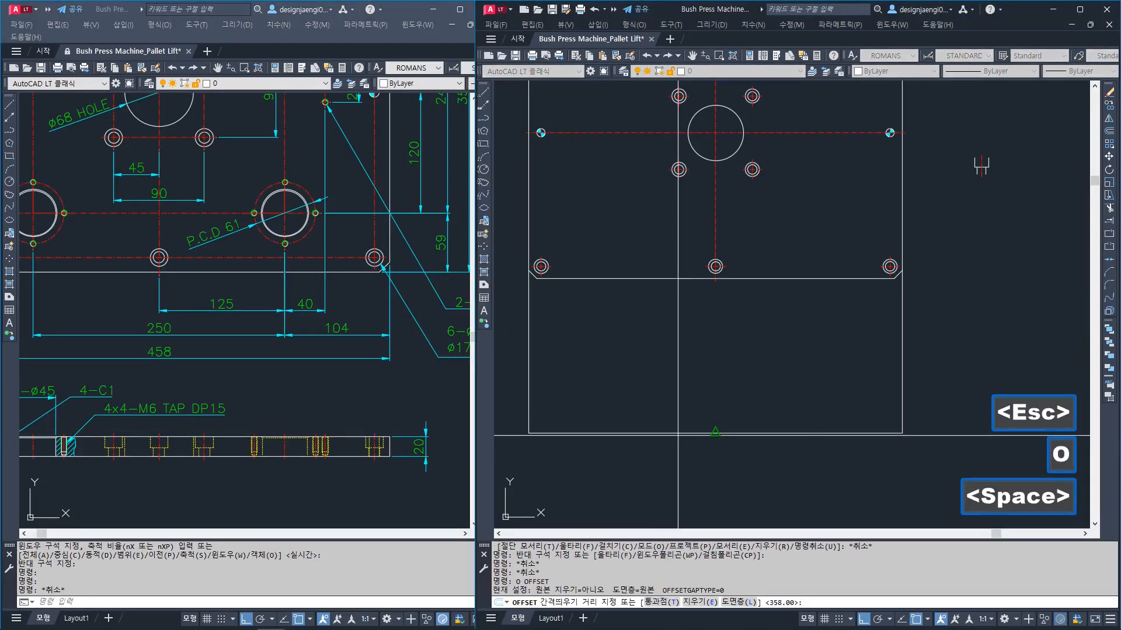
pyautogui.write('20')
pyautogui.press('space')
pyautogui.click(679, 433)
pyautogui.click(679, 423)
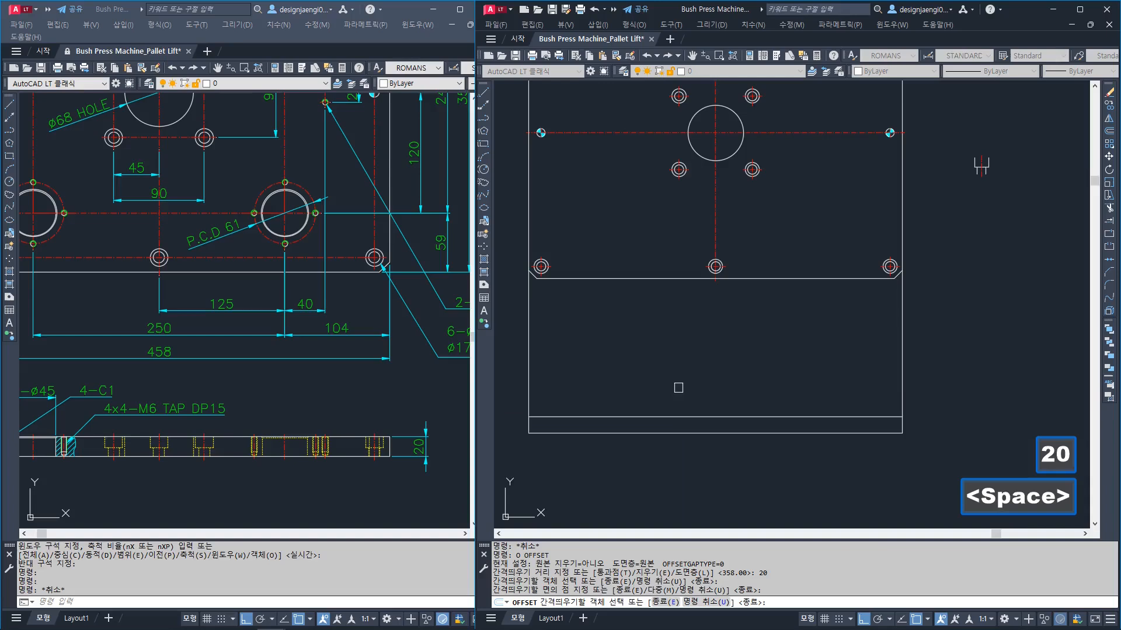
pyautogui.press('Escape')
# Trim both vertical projection lines above the side view's top edge, leaving a closed rectangle
pyautogui.write('tr')
pyautogui.click(695, 402)
pyautogui.click(671, 455)
pyautogui.press('space')
pyautogui.click(613, 343)
pyautogui.click(508, 380)
pyautogui.click(726, 346)
pyautogui.click(927, 385)
pyautogui.press('Escape')
# Draw a vertical line through the side view from the top edge's midpoint to the bottom edge
pyautogui.write('1')
pyautogui.press('space')
pyautogui.click(716, 417)
pyautogui.click(717, 433)
pyautogui.press('Escape')
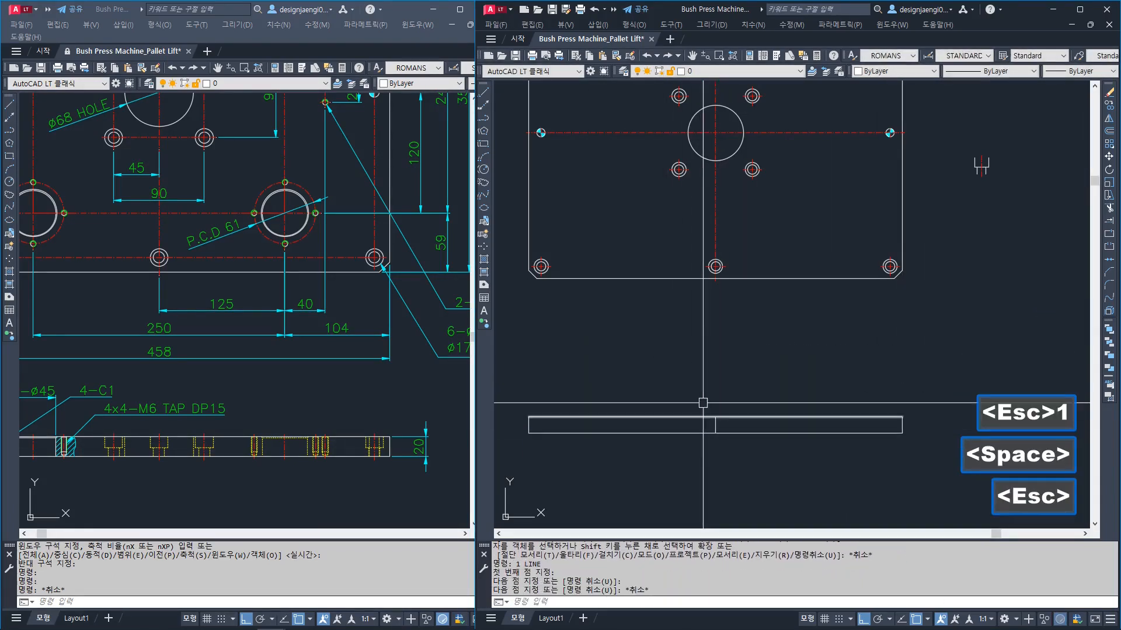
# Select the side view's vertical middle line and put it on centre-line layer 001
pyautogui.click(702, 410)
pyautogui.click(743, 472)
pyautogui.press('Escape')
pyautogui.click(691, 379)
pyautogui.click(742, 467)
pyautogui.press('Escape')
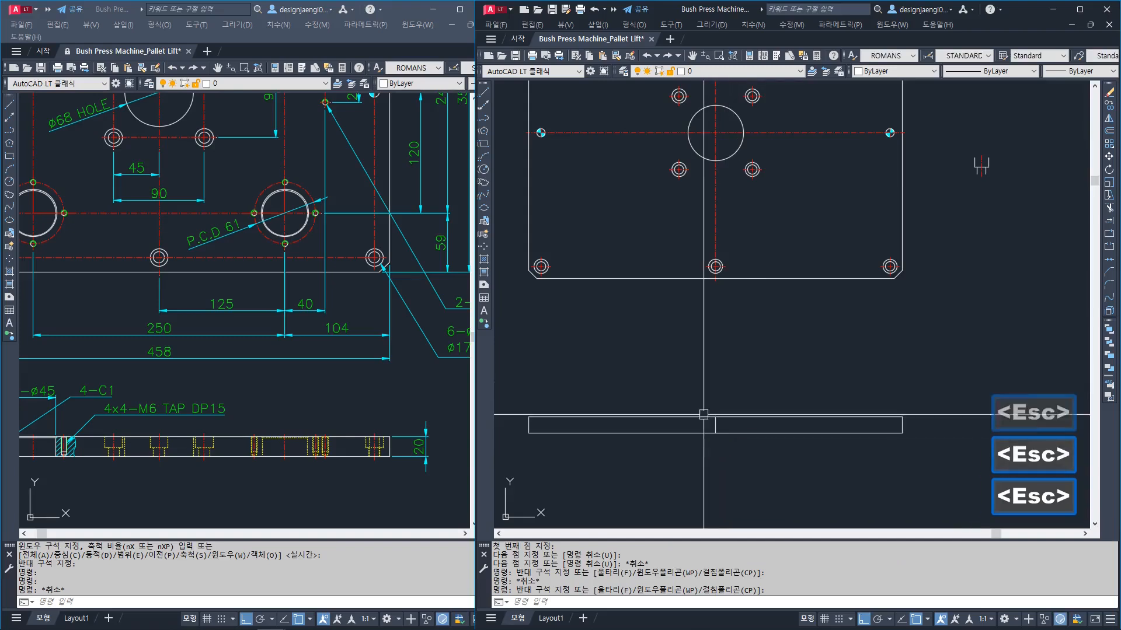
pyautogui.click(688, 387)
pyautogui.click(758, 485)
pyautogui.write('11')
pyautogui.press('Escape')
# Stretch the upper end of the side view's centre line 3 mm above the top edge
pyautogui.scroll(5, 714, 430)
pyautogui.write('s')
pyautogui.click(758, 330)
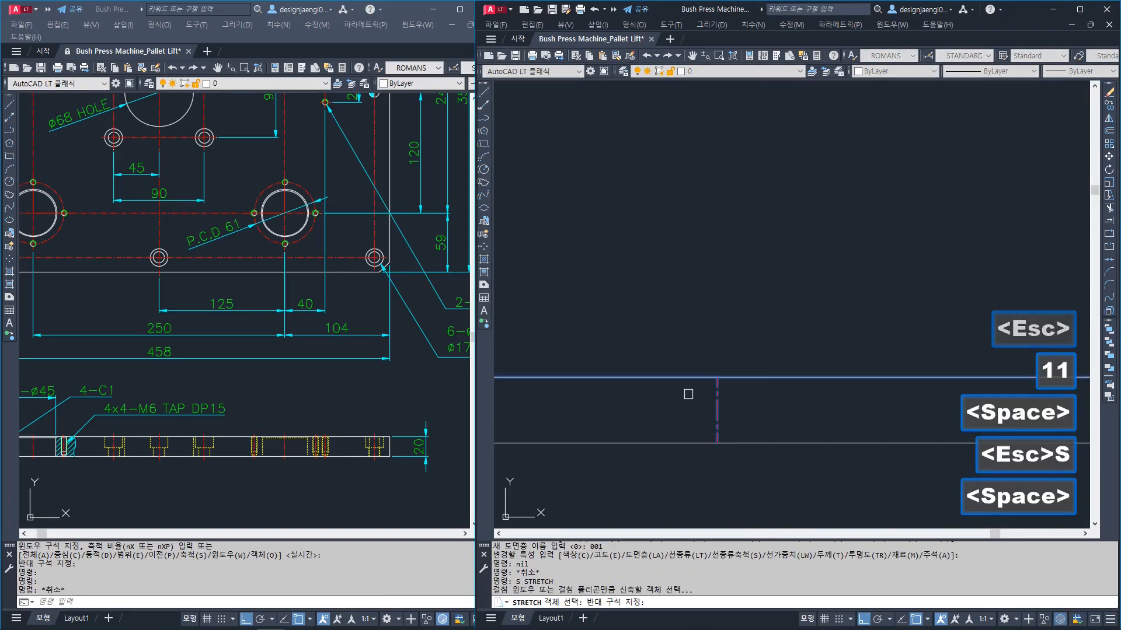
pyautogui.click(690, 391)
pyautogui.press('space')
pyautogui.click(779, 338)
pyautogui.write('3')
pyautogui.press('Escape')
# Stretch the lower end of the side view's centre line 3 mm below the bottom edge
pyautogui.press('space')
pyautogui.click(752, 418)
pyautogui.click(688, 471)
pyautogui.press('space')
pyautogui.click(752, 461)
pyautogui.write('3')
pyautogui.scroll(-5, 751, 453)
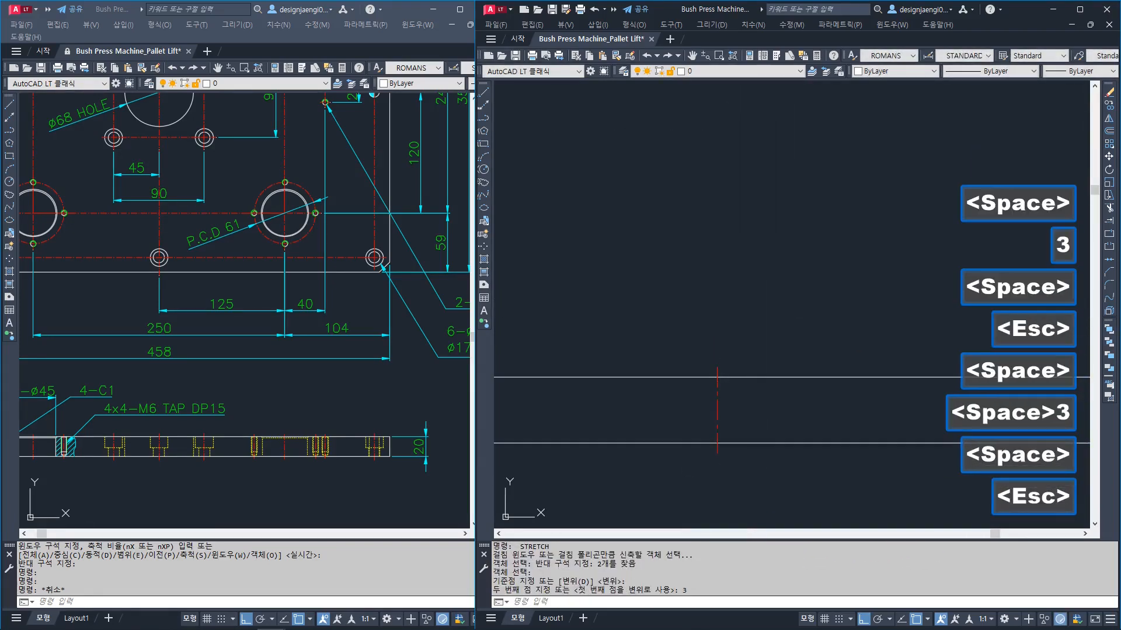
# Project both sides of the ø68 central hole with vertical lines down to the side view's bottom edge
pyautogui.moveTo(779, 444); pyautogui.dragTo(735, 446, button='middle')
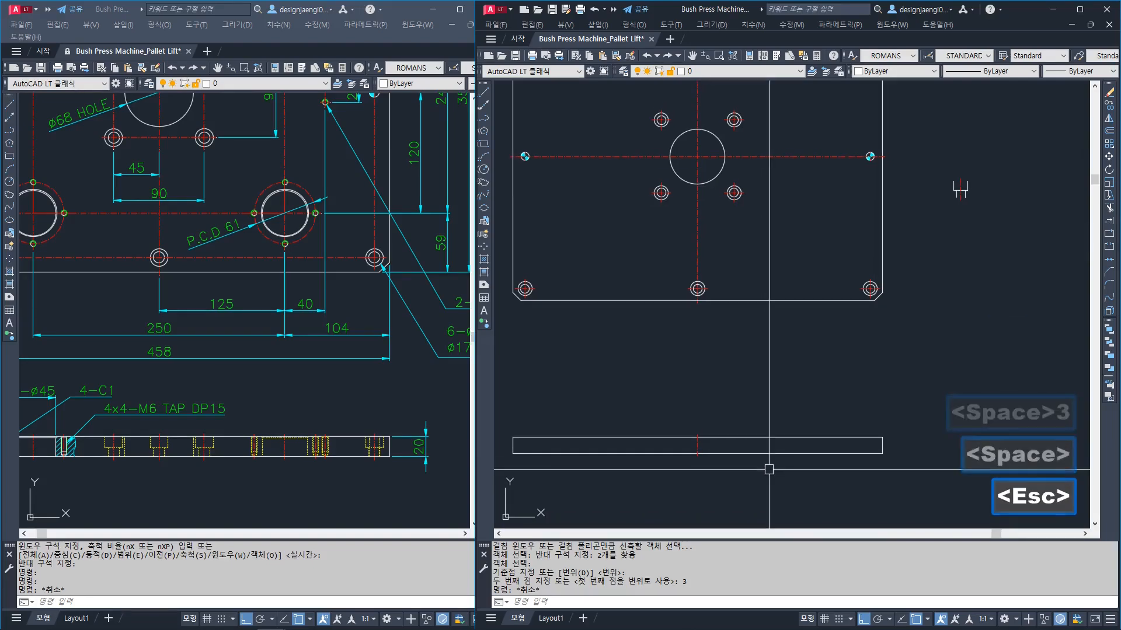
pyautogui.scroll(-3, 338, 403)
pyautogui.moveTo(315, 388); pyautogui.dragTo(307, 404, button='middle')
pyautogui.moveTo(641, 414); pyautogui.dragTo(670, 409, button='middle')
pyautogui.scroll(-2, 657, 374)
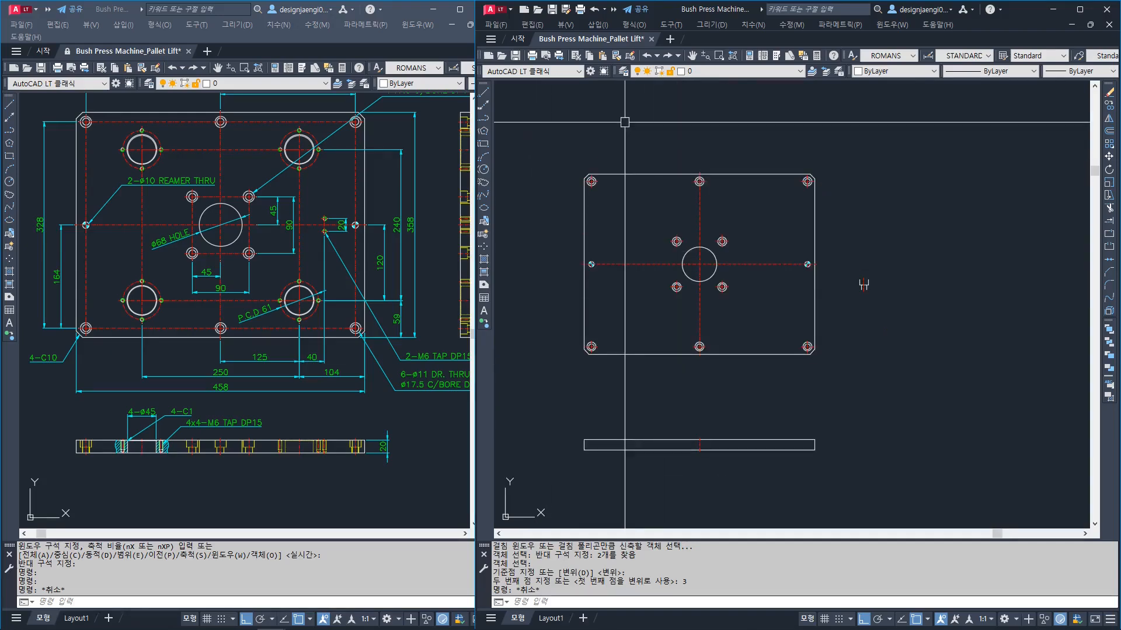
pyautogui.scroll(2, 698, 309)
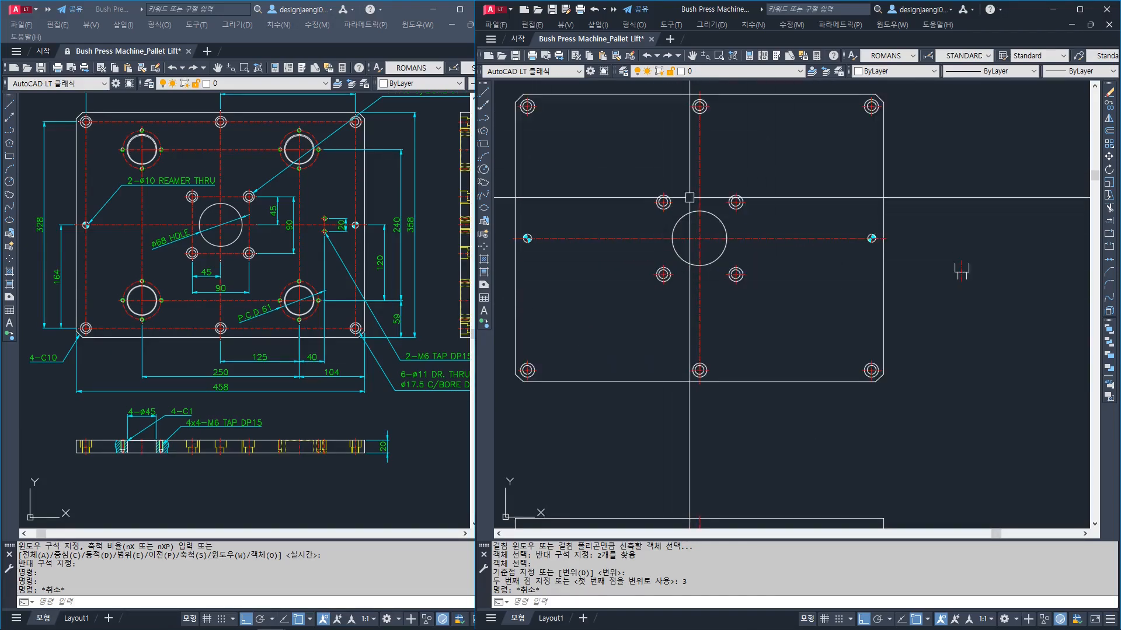
pyautogui.moveTo(759, 370); pyautogui.dragTo(771, 330, button='middle')
pyautogui.press('Escape')
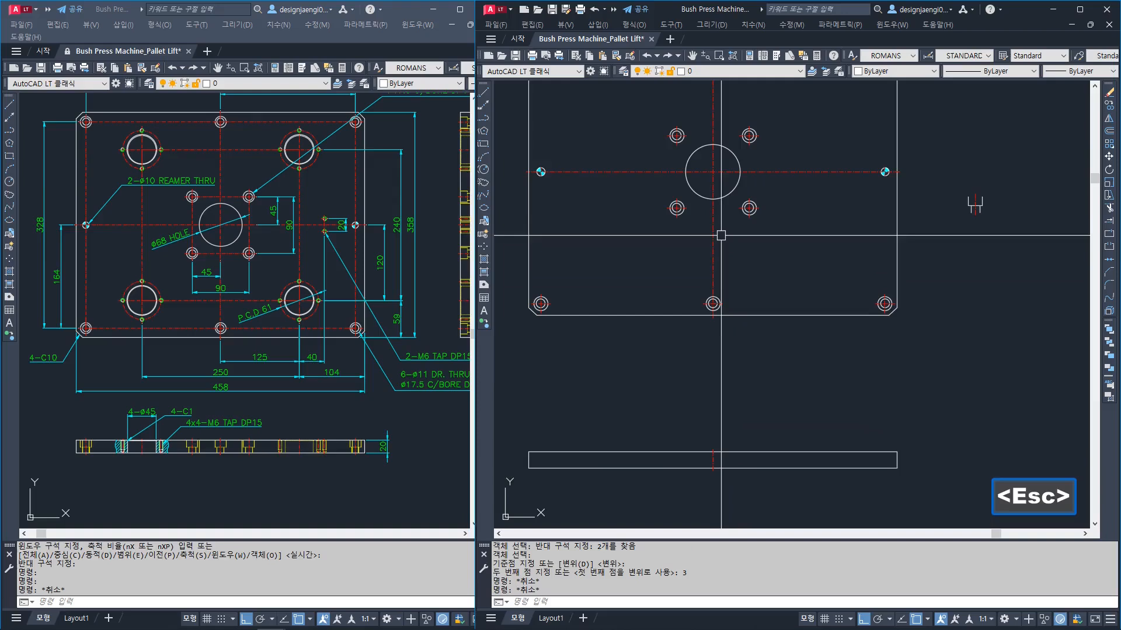
pyautogui.press('l')
pyautogui.press('space')
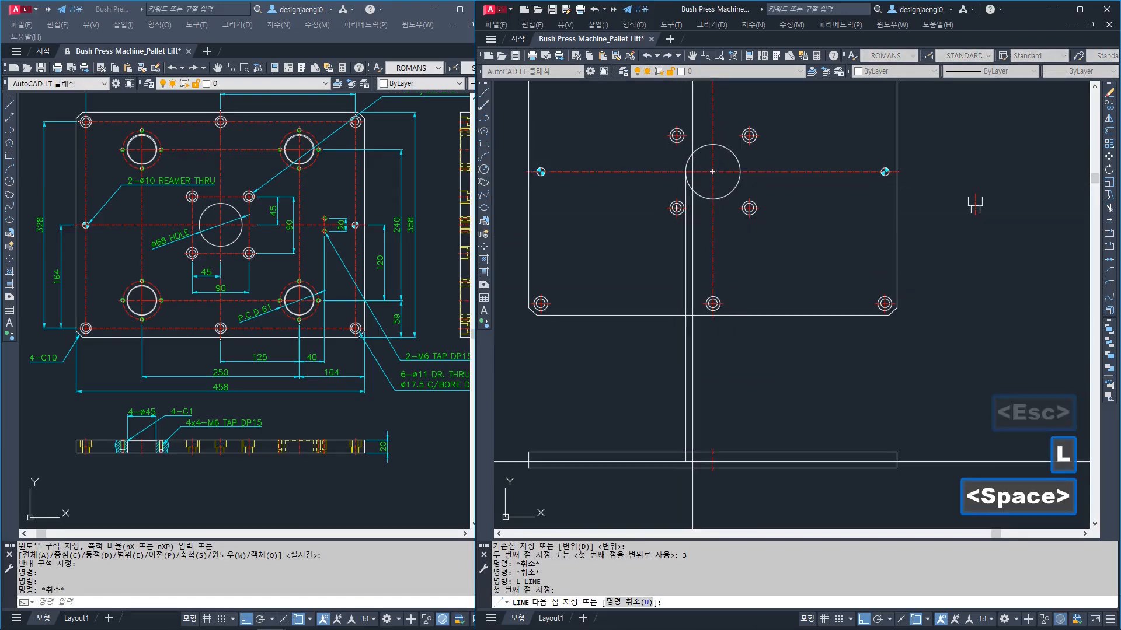
pyautogui.click(687, 468)
pyautogui.press('Escape')
pyautogui.press('space')
pyautogui.click(739, 469)
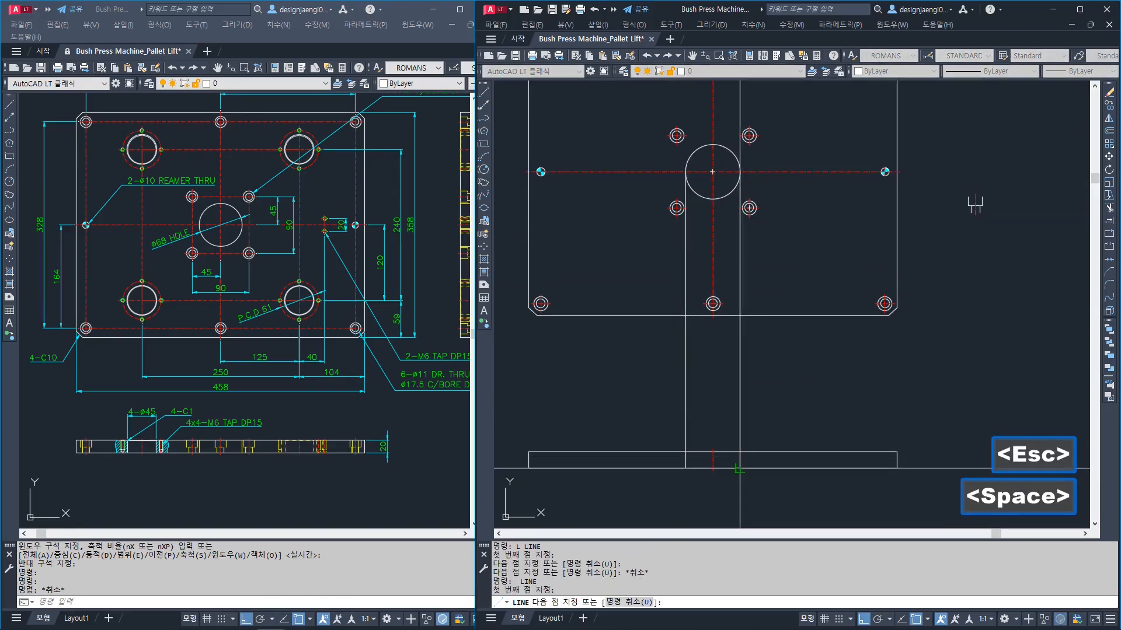
pyautogui.click(739, 172)
pyautogui.press('Escape')
# Put the two projection lines of the central hole on hidden-line layer 002
pyautogui.click(753, 376)
pyautogui.click(639, 406)
pyautogui.write('2')
pyautogui.press('space')
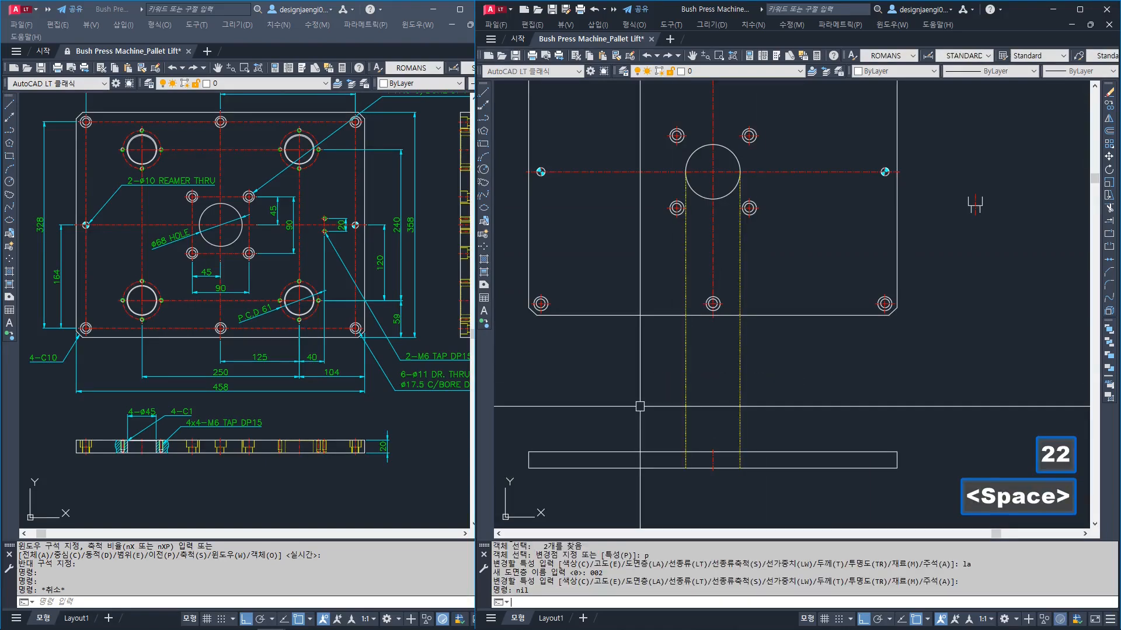
pyautogui.press('Escape')
# Trim the central hole's projection lines above the side view, keeping only the parts inside it
pyautogui.write('tr')
pyautogui.press('space')
pyautogui.press('space')
pyautogui.click(791, 380)
pyautogui.click(643, 412)
pyautogui.press('Escape')
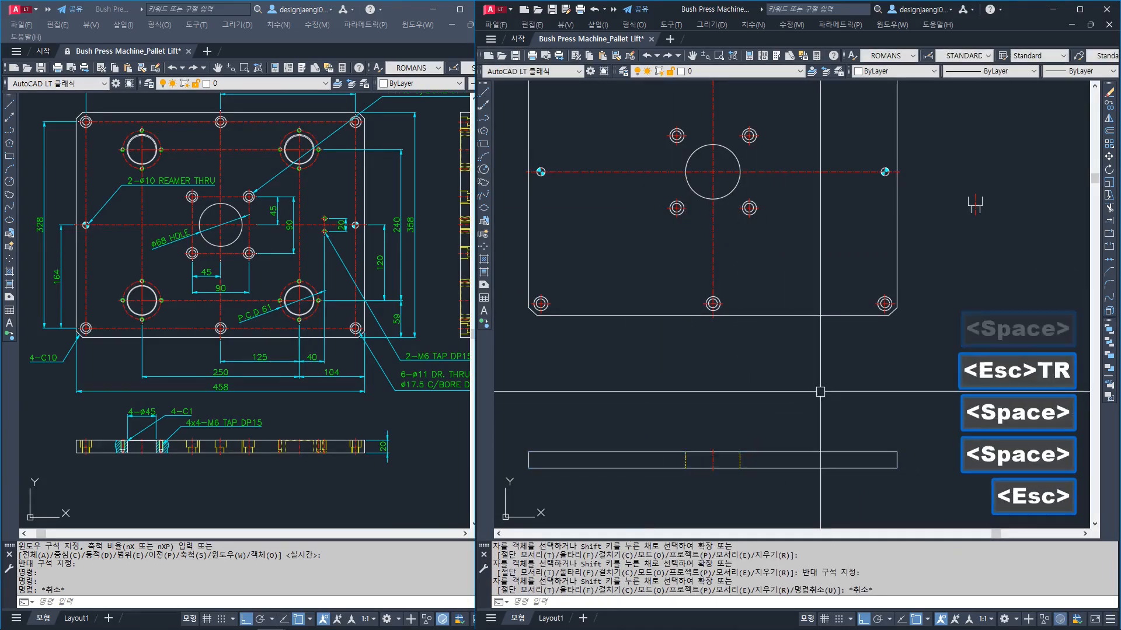
# Put the outline of the separate counterbore section on hidden-line layer 002
pyautogui.scroll(8, 806, 327)
pyautogui.click(835, 212)
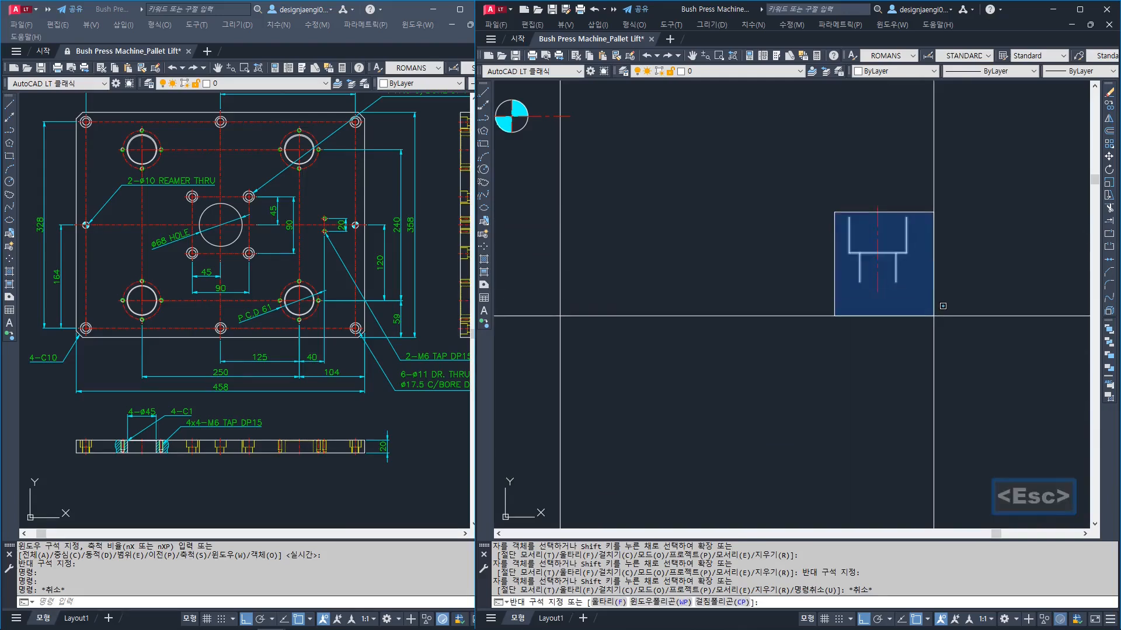
pyautogui.click(934, 317)
pyautogui.write('22')
pyautogui.press('space')
pyautogui.press('Escape')
# Move the counterbore section with its centre line to the lower end of the plate's lower-right corner hole centre line
pyautogui.write('m')
pyautogui.press('space')
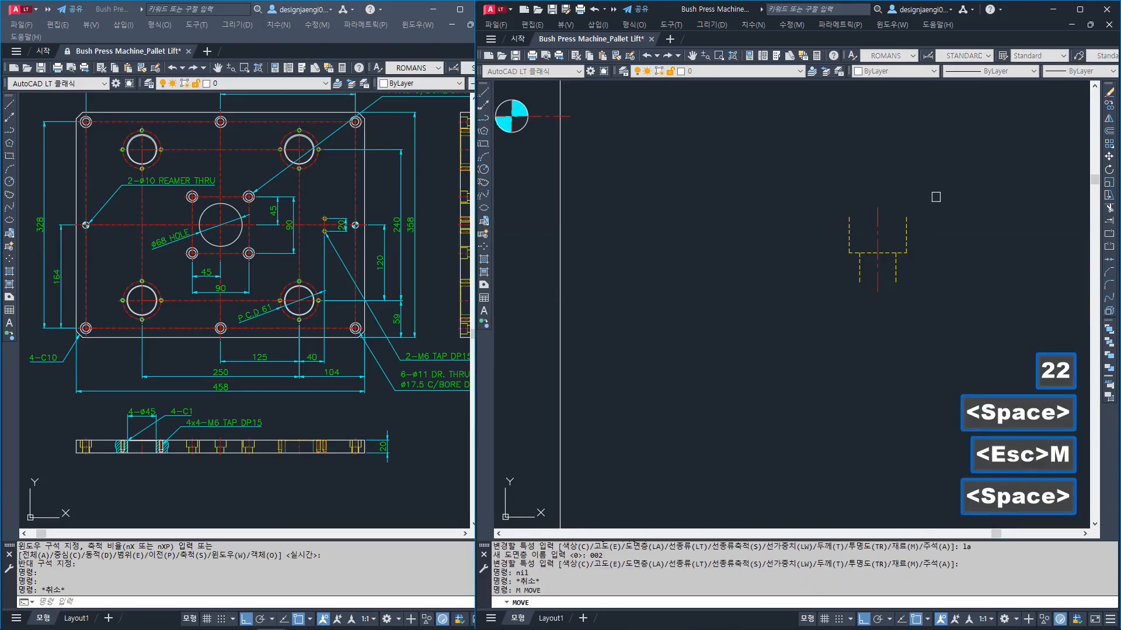
pyautogui.click(931, 198)
pyautogui.click(818, 278)
pyautogui.press('space')
pyautogui.click(877, 208)
pyautogui.scroll(-3, 864, 225)
pyautogui.press('F8')
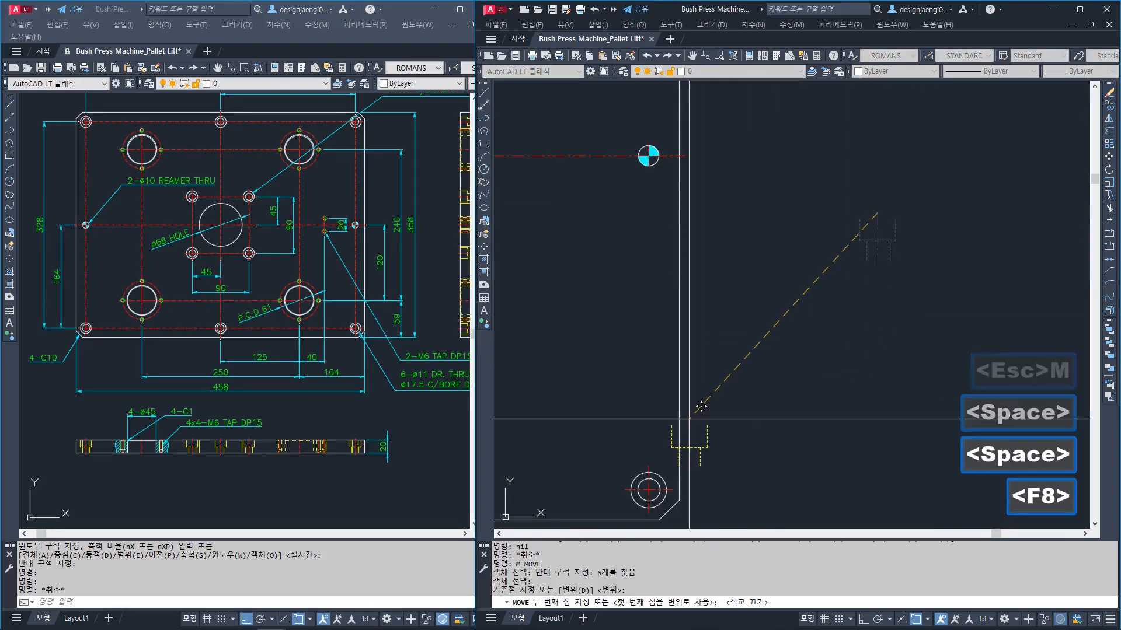
pyautogui.scroll(5, 794, 409)
pyautogui.scroll(-4, 776, 315)
pyautogui.press('Escape')
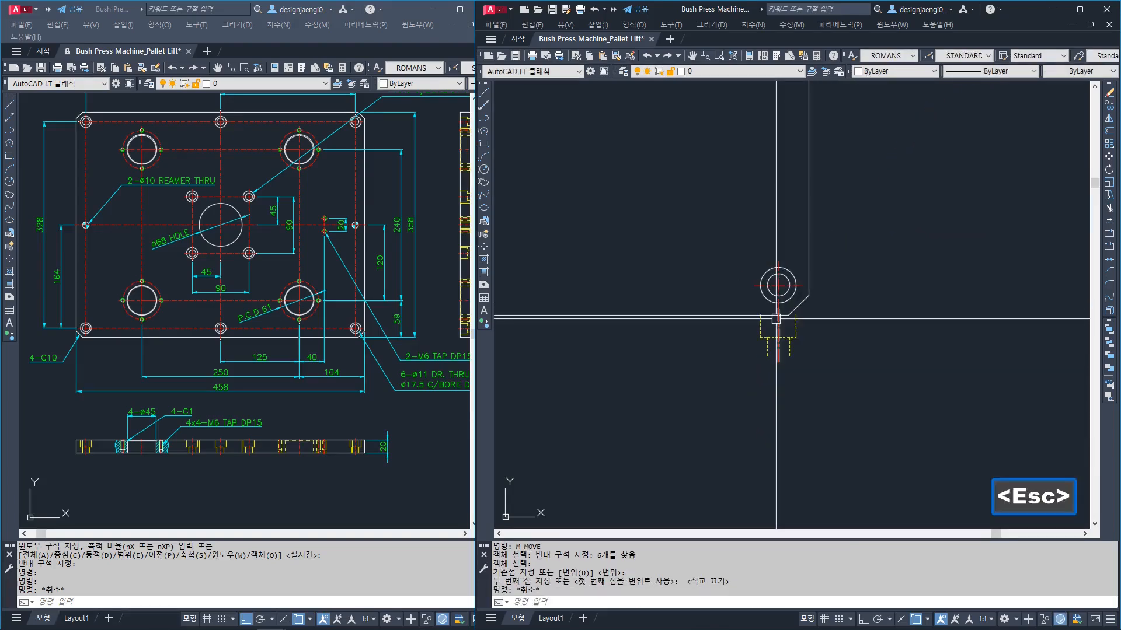
# Move the counterbore section straight down so its upper end sits on the side view's top edge
pyautogui.scroll(4, 793, 333)
pyautogui.press('Escape')
pyautogui.write('m')
pyautogui.press('space')
pyautogui.click(841, 325)
pyautogui.click(693, 368)
pyautogui.press('space')
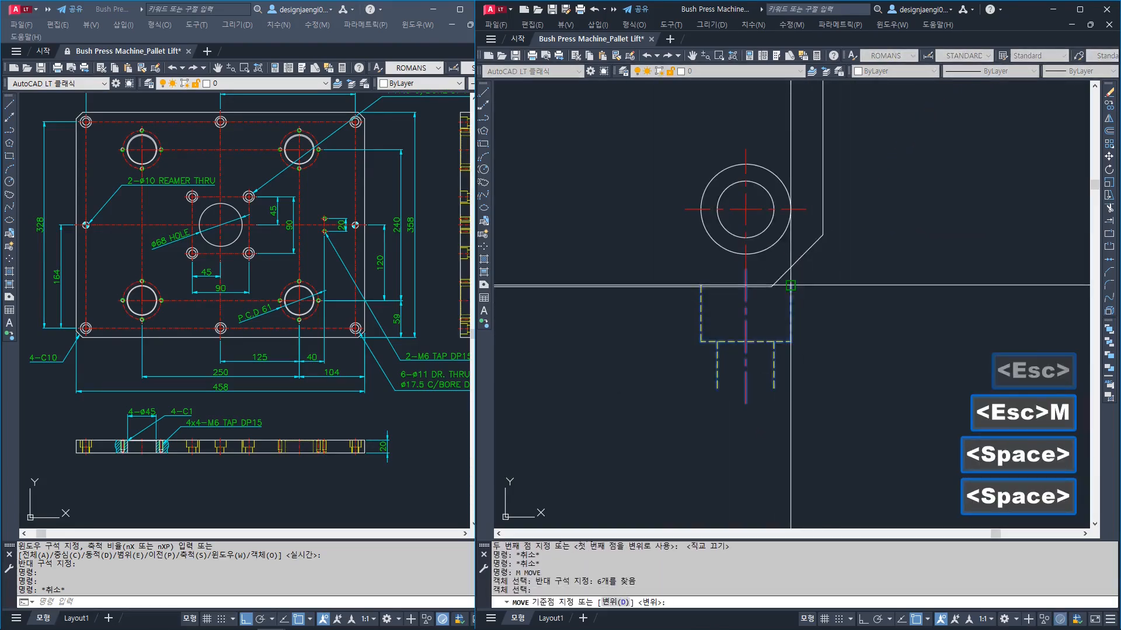
pyautogui.click(790, 286)
pyautogui.moveTo(817, 389); pyautogui.dragTo(814, 322, button='middle')
pyautogui.press('F8')
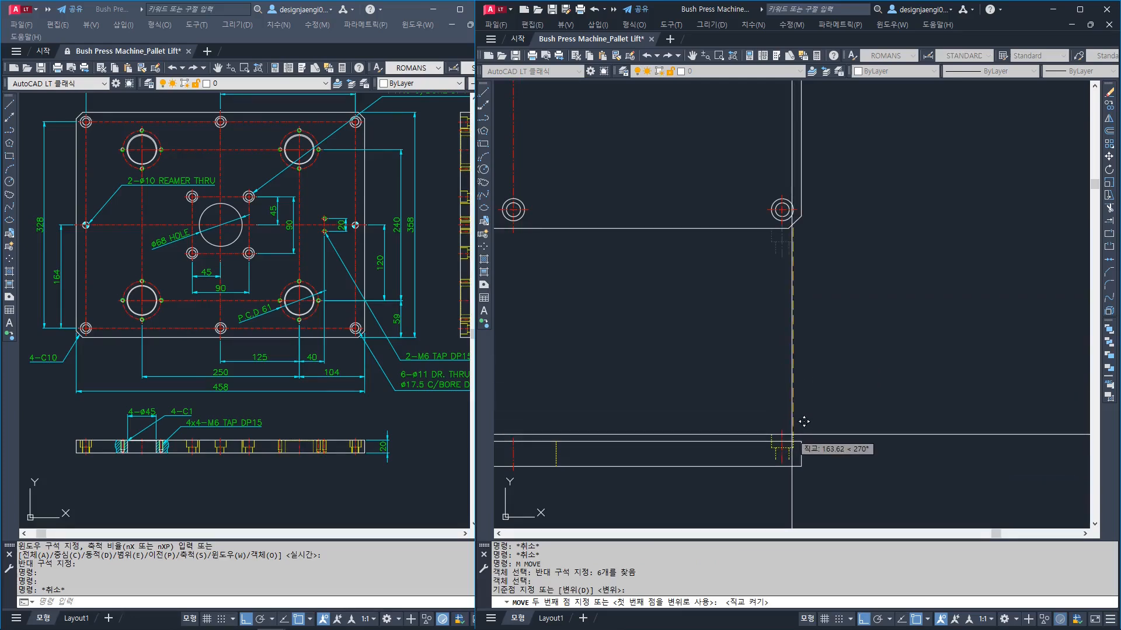
pyautogui.press('Escape')
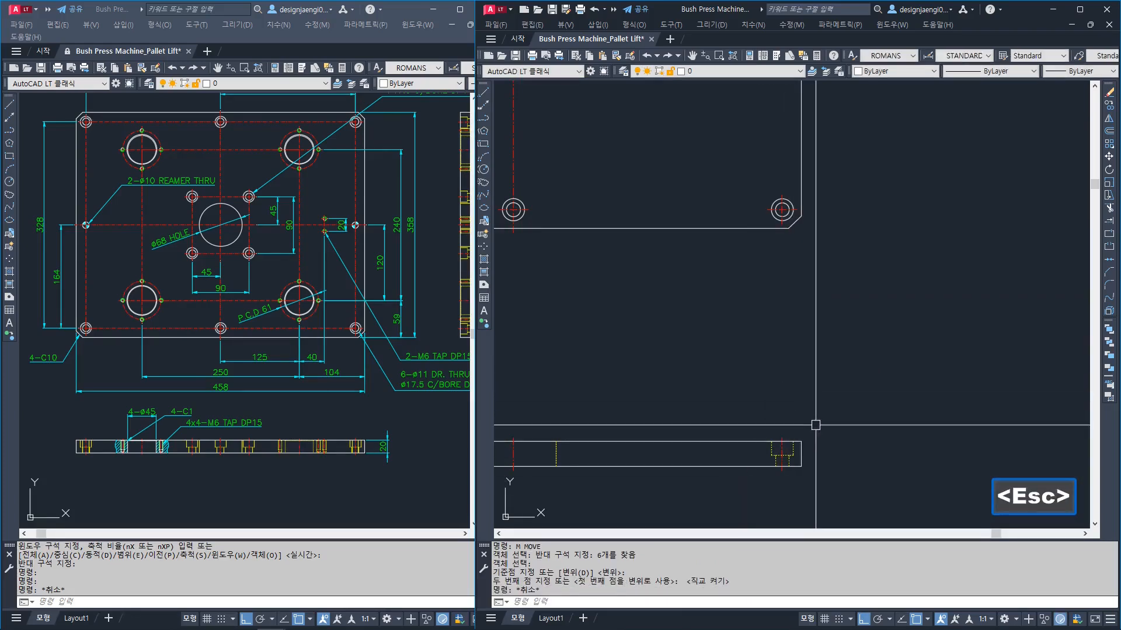
# Measure the counterbore's depth in the side view and compare it with the counterbore callout in the reference drawing
pyautogui.scroll(3, 793, 487)
pyautogui.press('Escape')
pyautogui.write('AA')
pyautogui.press('space')
pyautogui.click(793, 358)
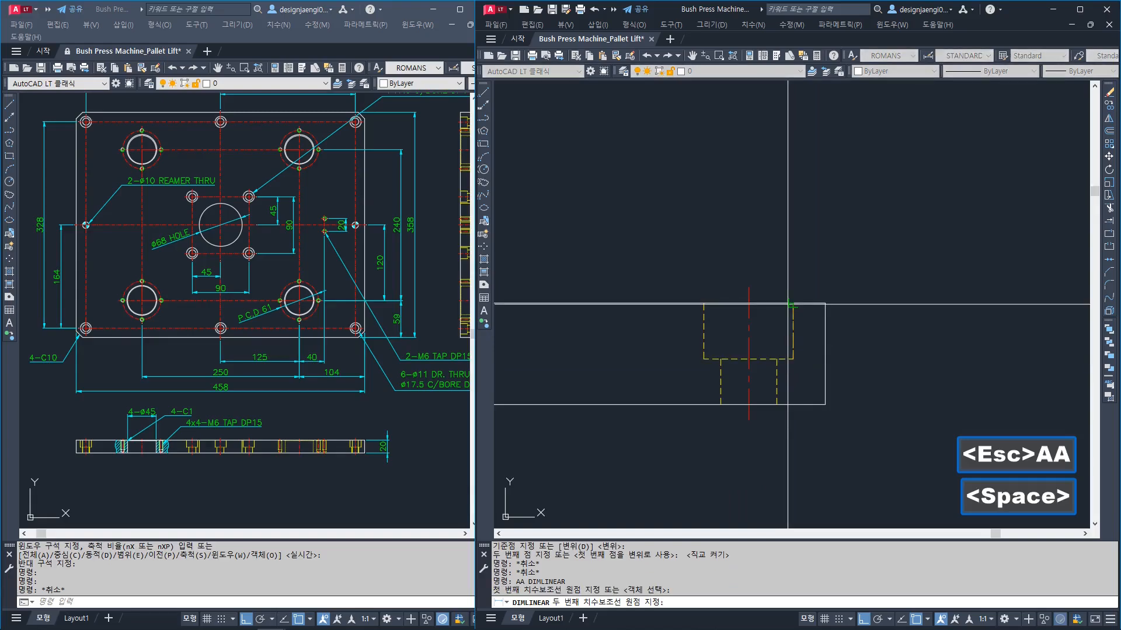
pyautogui.click(793, 304)
pyautogui.scroll(-1, 774, 341)
pyautogui.press('Escape')
pyautogui.click(348, 436)
pyautogui.moveTo(348, 436); pyautogui.dragTo(155, 453, button='middle')
pyautogui.scroll(3, 286, 407)
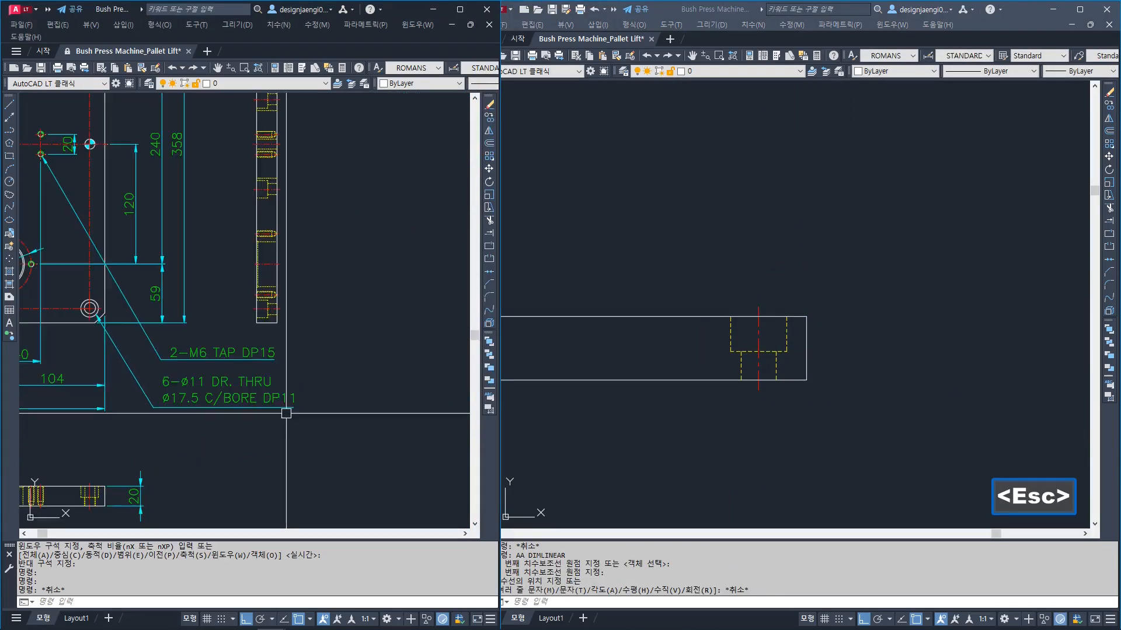
pyautogui.scroll(-3, 300, 407)
pyautogui.click(733, 403)
pyautogui.scroll(-3, 744, 324)
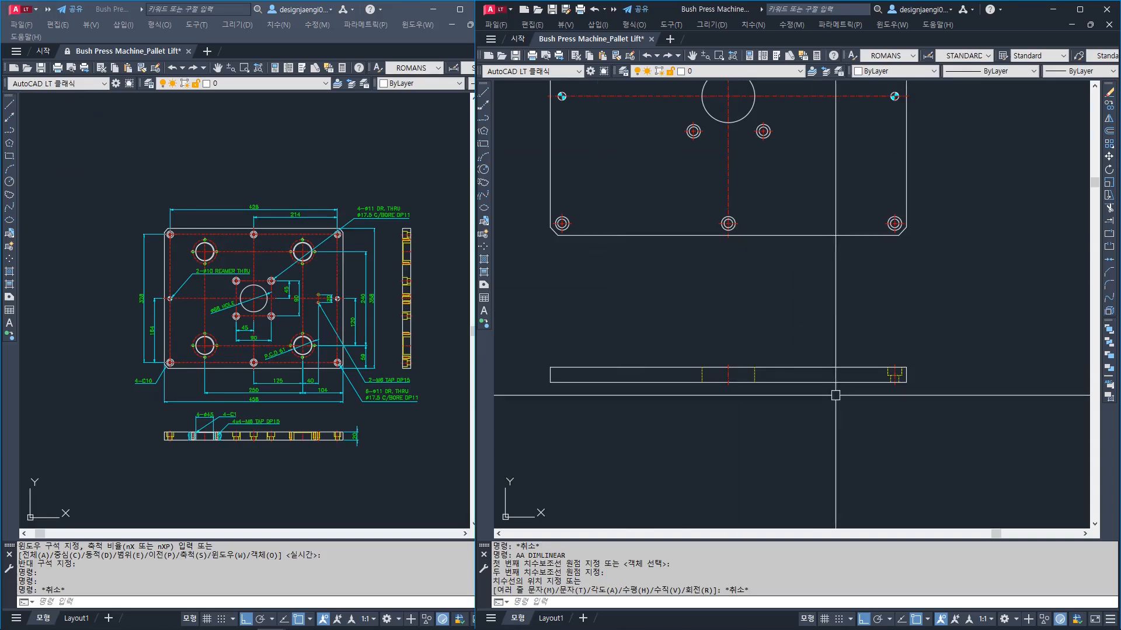
# Mirror the right-end counterbore section about the side view's vertical centre line, keeping the original
pyautogui.scroll(2, 835, 395)
pyautogui.scroll(-2, 908, 384)
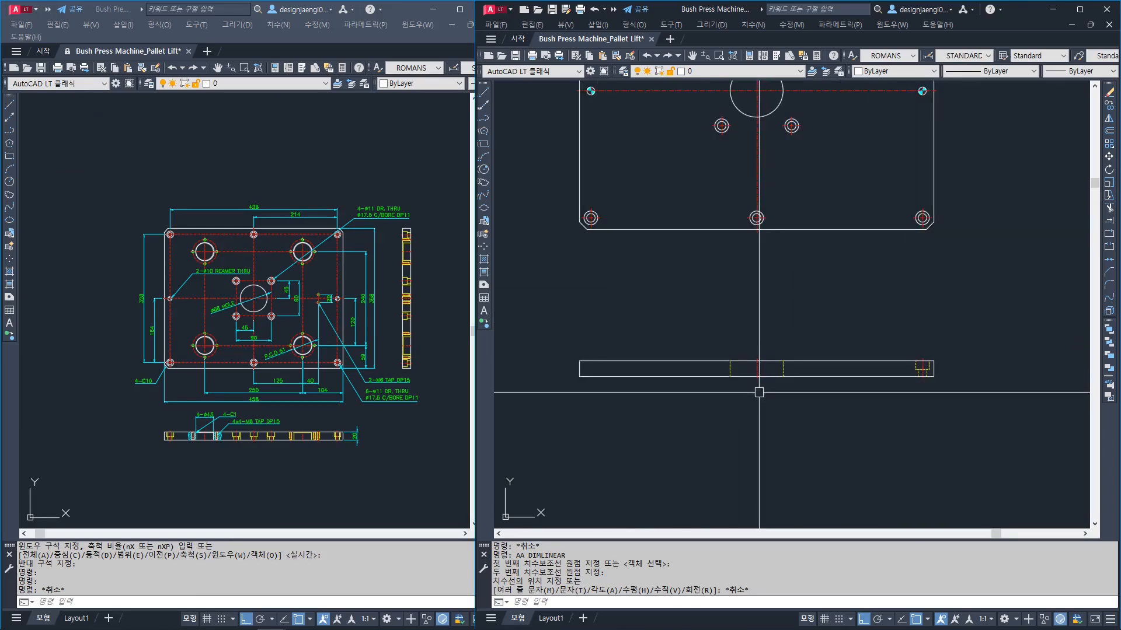
pyautogui.write('MI')
pyautogui.press('space')
pyautogui.scroll(4, 922, 382)
pyautogui.click(871, 282)
pyautogui.click(934, 388)
pyautogui.scroll(-2, 933, 388)
pyautogui.press('space')
pyautogui.click(664, 376)
pyautogui.click(676, 443)
pyautogui.press('space')
pyautogui.scroll(-4, 682, 444)
pyautogui.scroll(2, 595, 467)
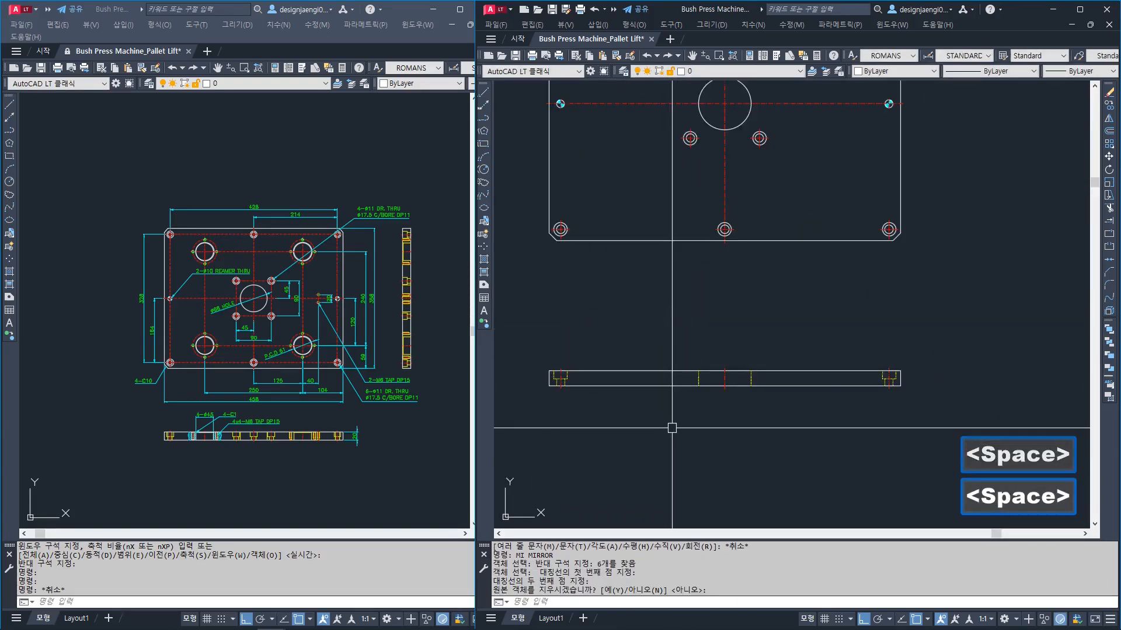
pyautogui.moveTo(593, 370); pyautogui.dragTo(587, 404, button='middle')
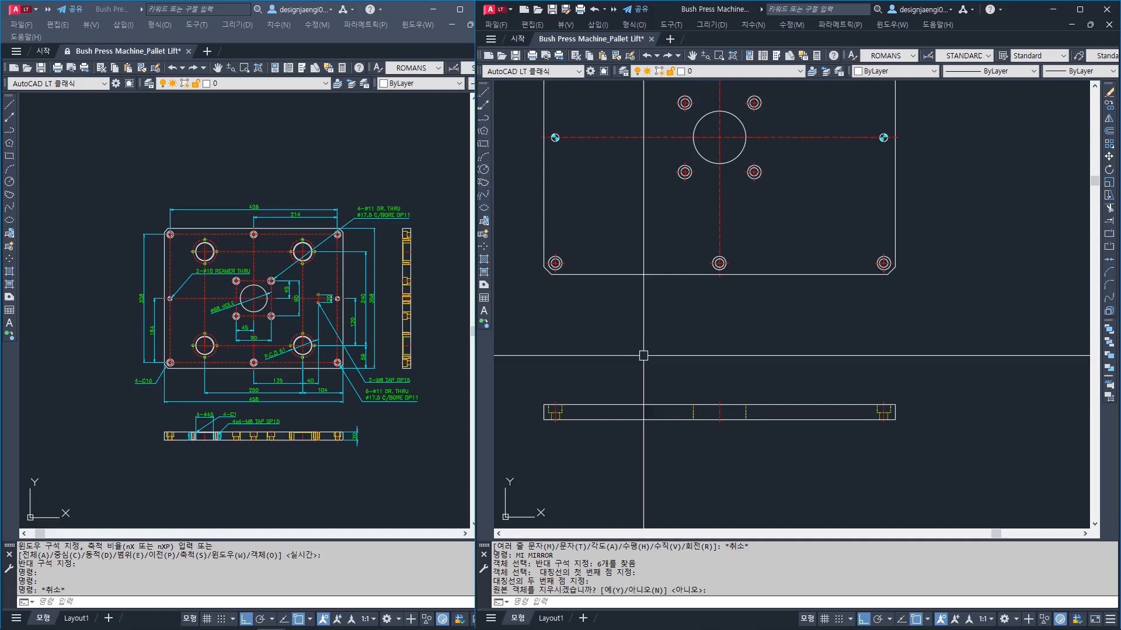
pyautogui.press('Escape')
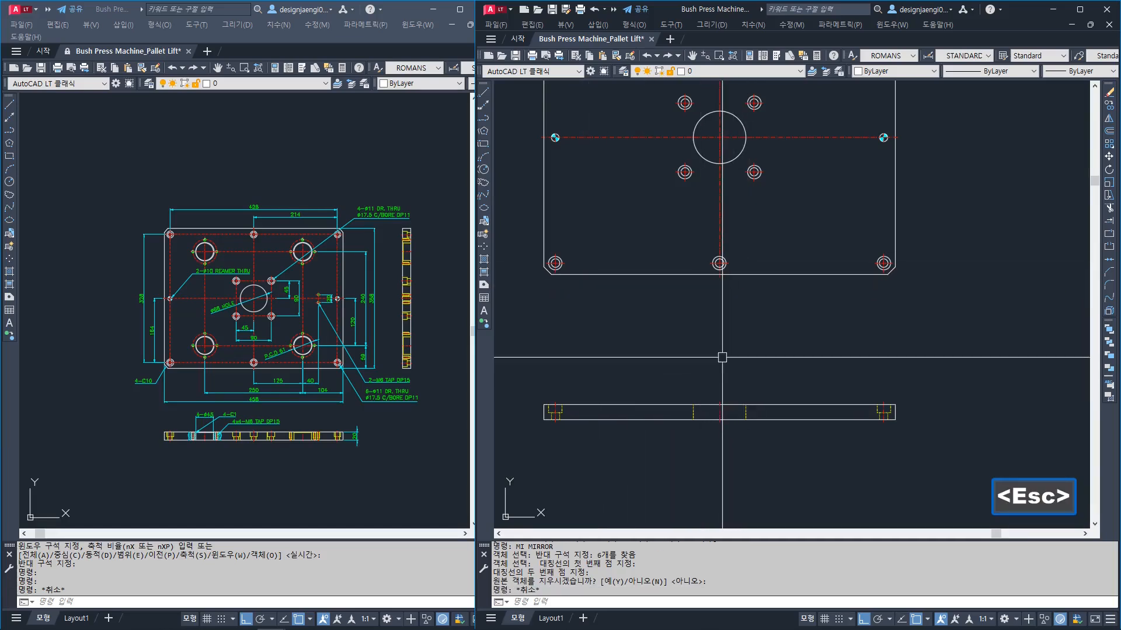
# Copy the left-end counterbore outline, without its centre line, onto the side view's middle centre line
pyautogui.scroll(4, 547, 430)
pyautogui.write('C')
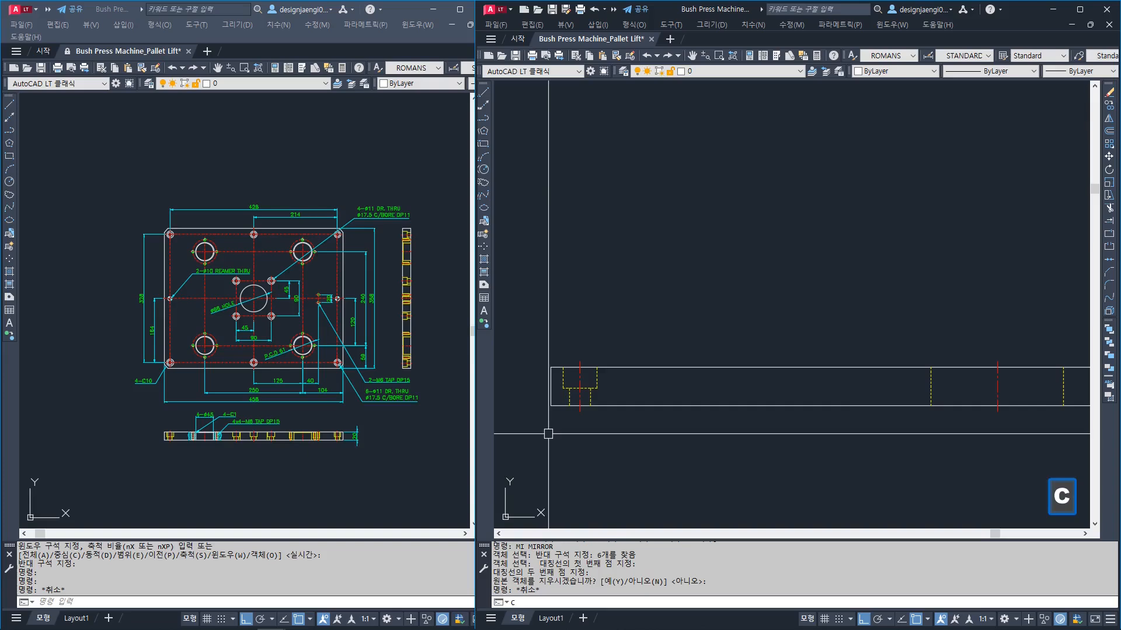
pyautogui.write('O')
pyautogui.press('space')
pyautogui.scroll(5, 567, 390)
pyautogui.scroll(-1, 664, 387)
pyautogui.click(706, 372)
pyautogui.click(646, 401)
pyautogui.click(607, 373)
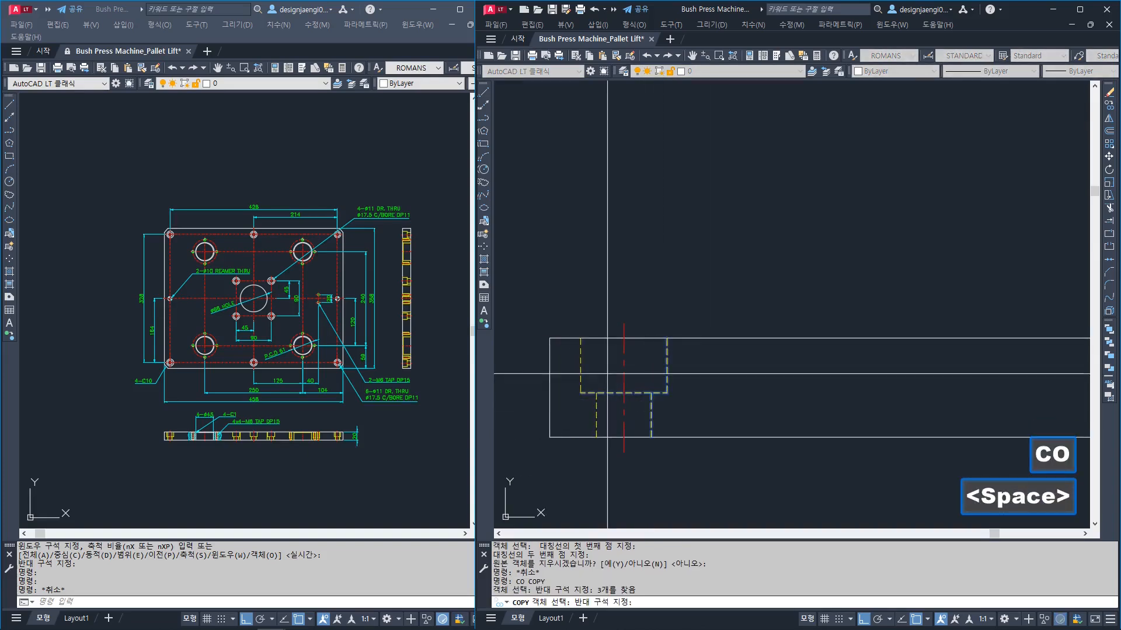
pyautogui.click(574, 418)
pyautogui.press('space')
pyautogui.click(625, 408)
pyautogui.scroll(-4, 610, 412)
pyautogui.moveTo(964, 423); pyautogui.dragTo(720, 417, button='middle')
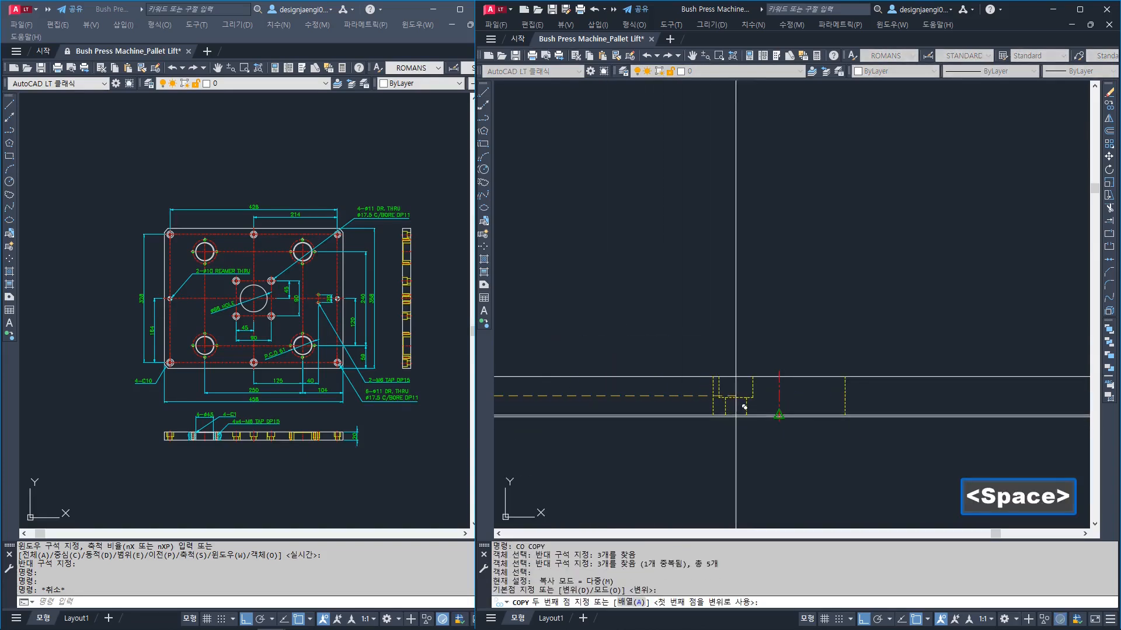
pyautogui.click(783, 385)
pyautogui.scroll(-5, 781, 458)
pyautogui.press('Escape')
# Draw vertical projection lines from the two lower counterbored holes around the central hole down past the side view
pyautogui.scroll(2, 756, 442)
pyautogui.moveTo(739, 294); pyautogui.dragTo(740, 320, button='middle')
pyautogui.press('Escape')
pyautogui.write('L')
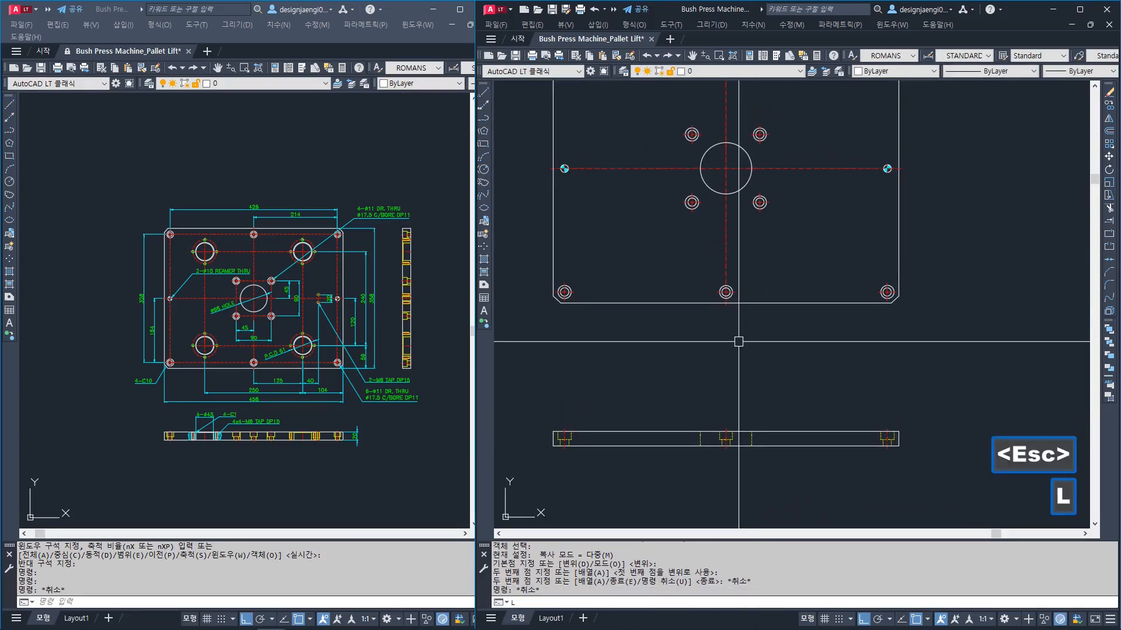
pyautogui.press('space')
pyautogui.click(692, 211)
pyautogui.click(692, 483)
pyautogui.press('Escape')
pyautogui.press('space')
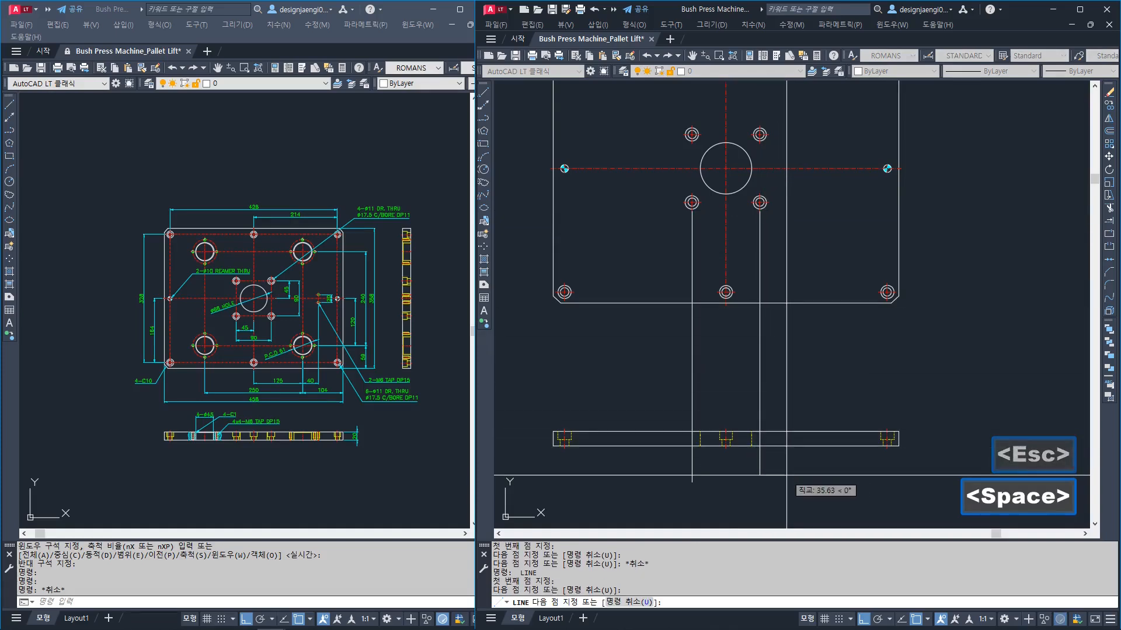
pyautogui.press('space')
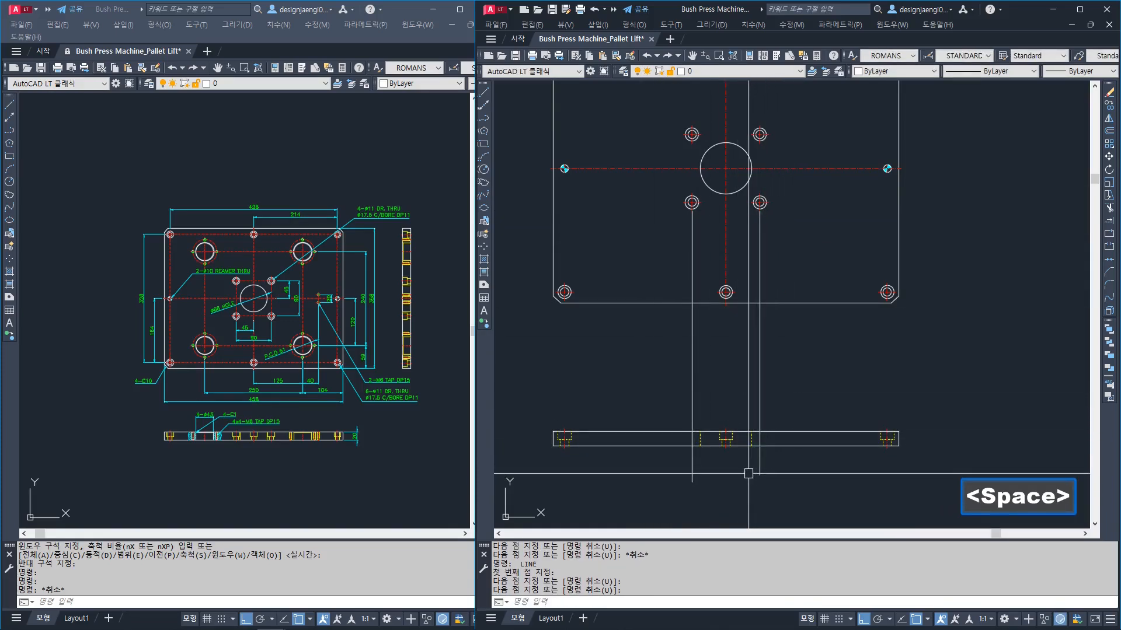
# Copy the left-end counterbore section and its centre line onto both projection lines in the side view
pyautogui.press('Escape')
pyautogui.write('co')
pyautogui.press('space')
pyautogui.scroll(6, 548, 443)
pyautogui.click(589, 353)
pyautogui.click(685, 482)
pyautogui.press('space')
pyautogui.click(626, 457)
pyautogui.scroll(-5, 625, 457)
pyautogui.moveTo(724, 466); pyautogui.dragTo(575, 458, button='middle')
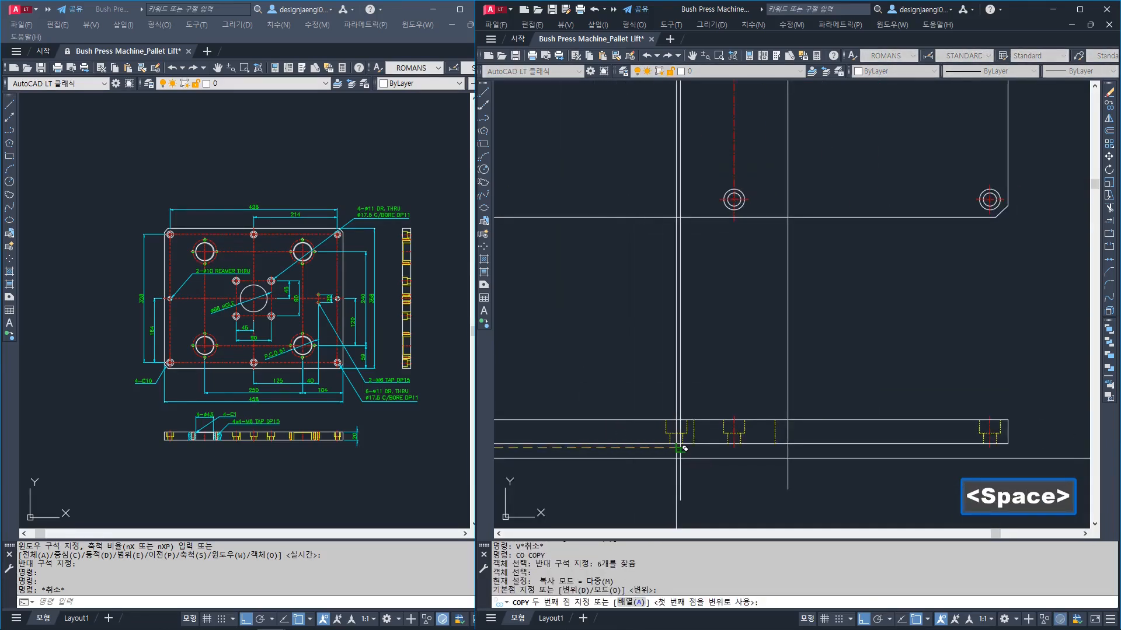
pyautogui.click(681, 449)
pyautogui.click(785, 456)
pyautogui.press('Escape')
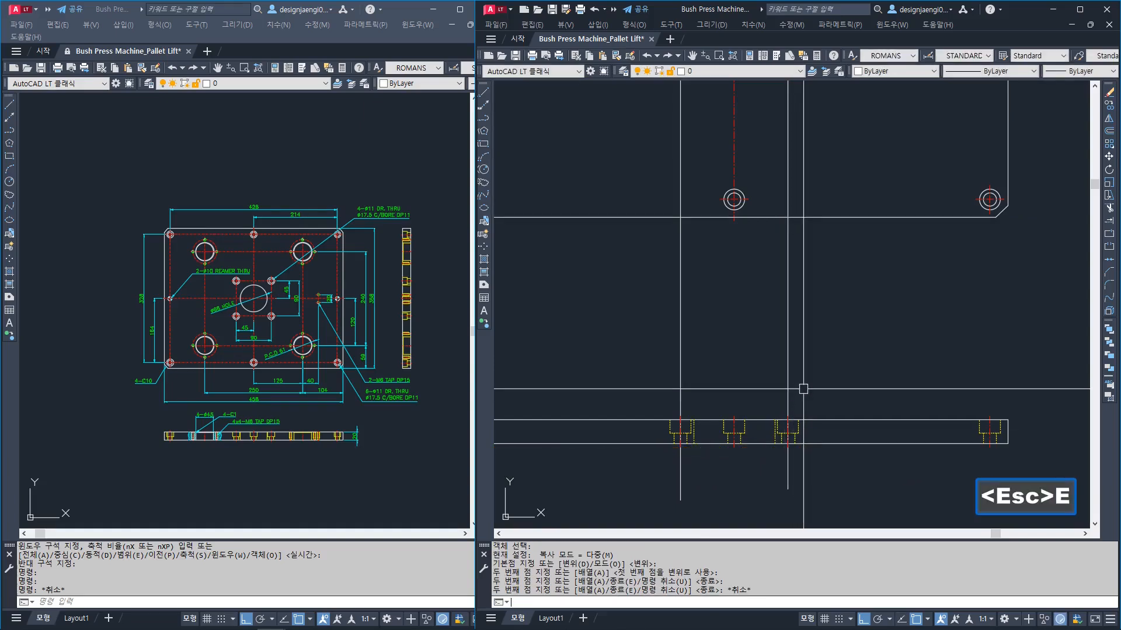
# Erase the two vertical projection lines of the inner counterbored holes
pyautogui.write('e')
pyautogui.click(803, 391)
pyautogui.click(663, 356)
pyautogui.press('space')
pyautogui.scroll(-2, 772, 356)
pyautogui.moveTo(773, 350); pyautogui.dragTo(764, 389, button='middle')
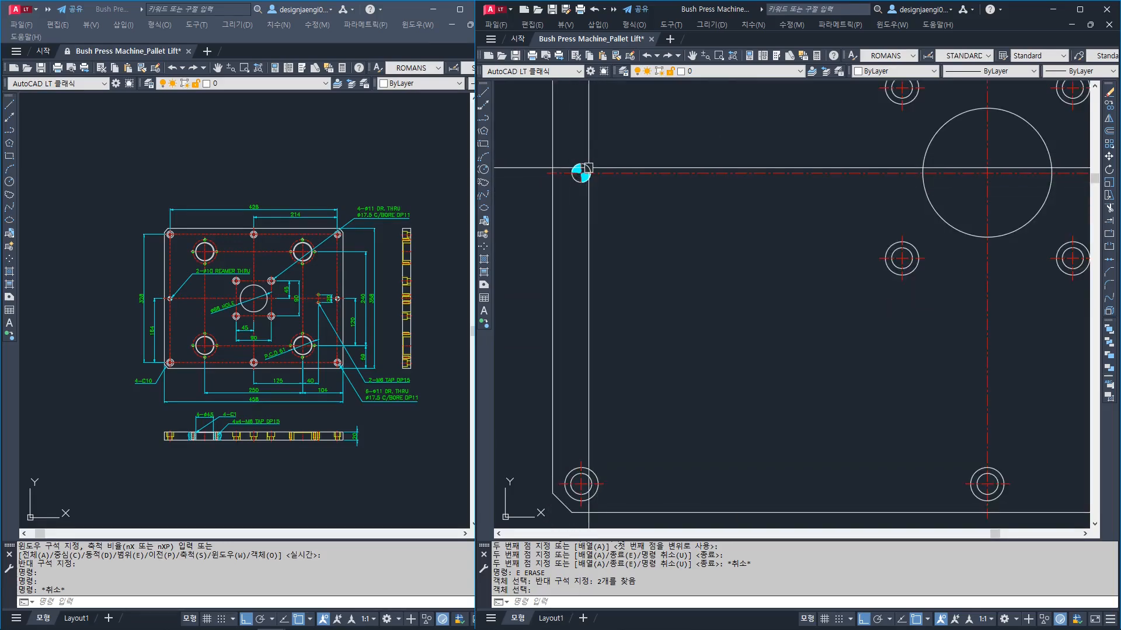
# Check the reference's reamer hole callout and project both sides of the left ø10 reamer hole down past the side view
pyautogui.click(374, 230)
pyautogui.scroll(4, 174, 294)
pyautogui.click(635, 254)
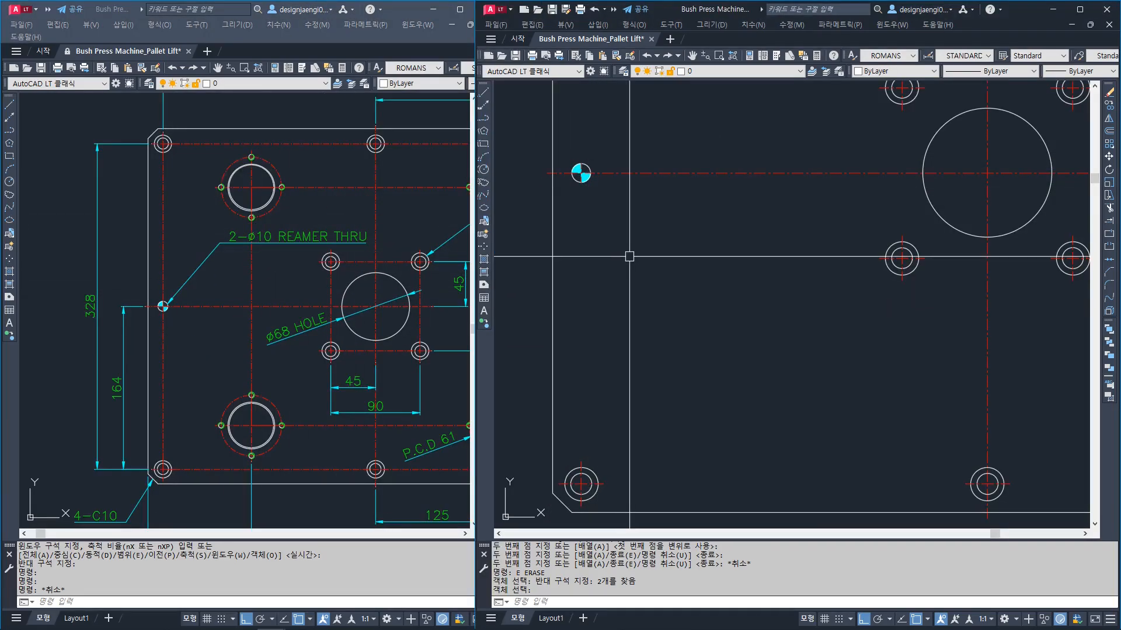
pyautogui.press('space')
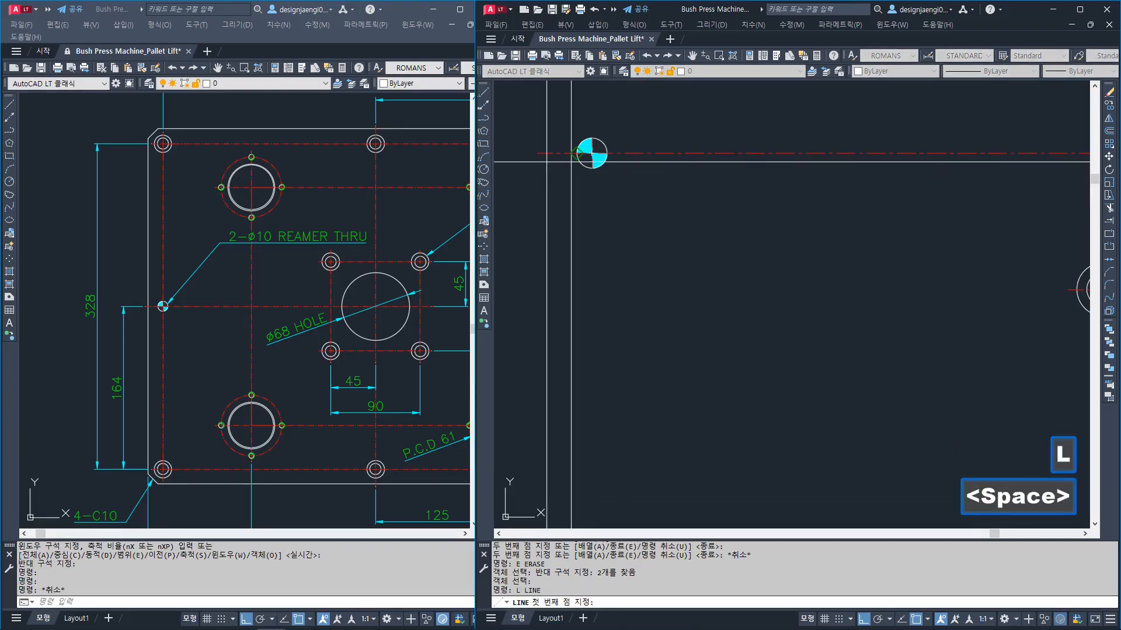
pyautogui.scroll(-2, 636, 373)
pyautogui.press('Escape')
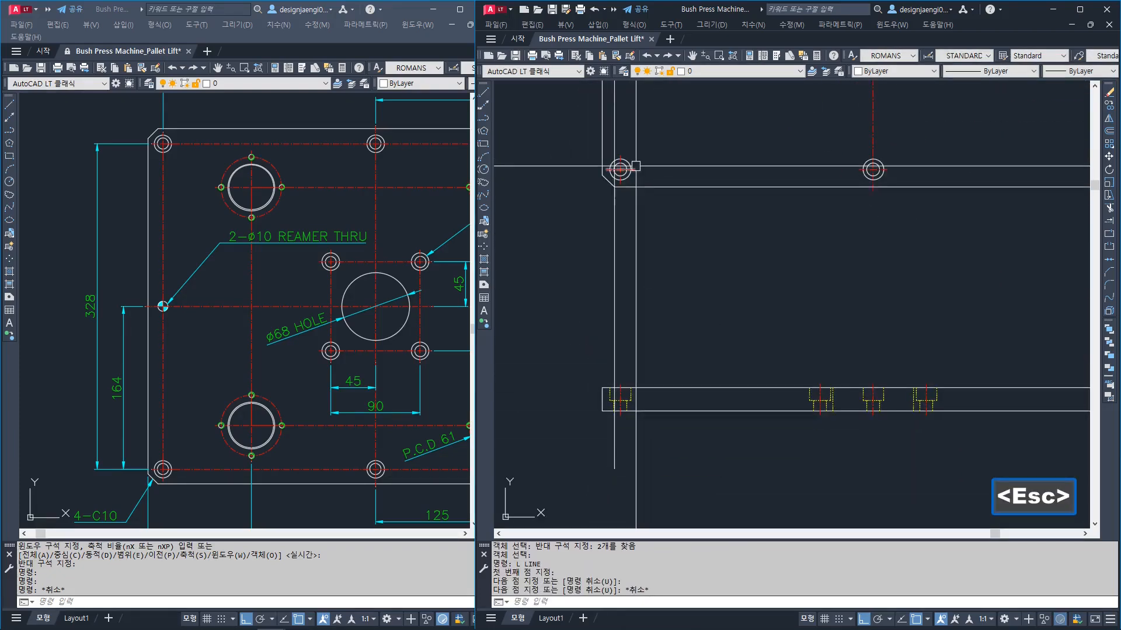
pyautogui.press('Escape')
pyautogui.scroll(4, 600, 142)
pyautogui.press('space')
pyautogui.click(584, 126)
pyautogui.scroll(-3, 583, 126)
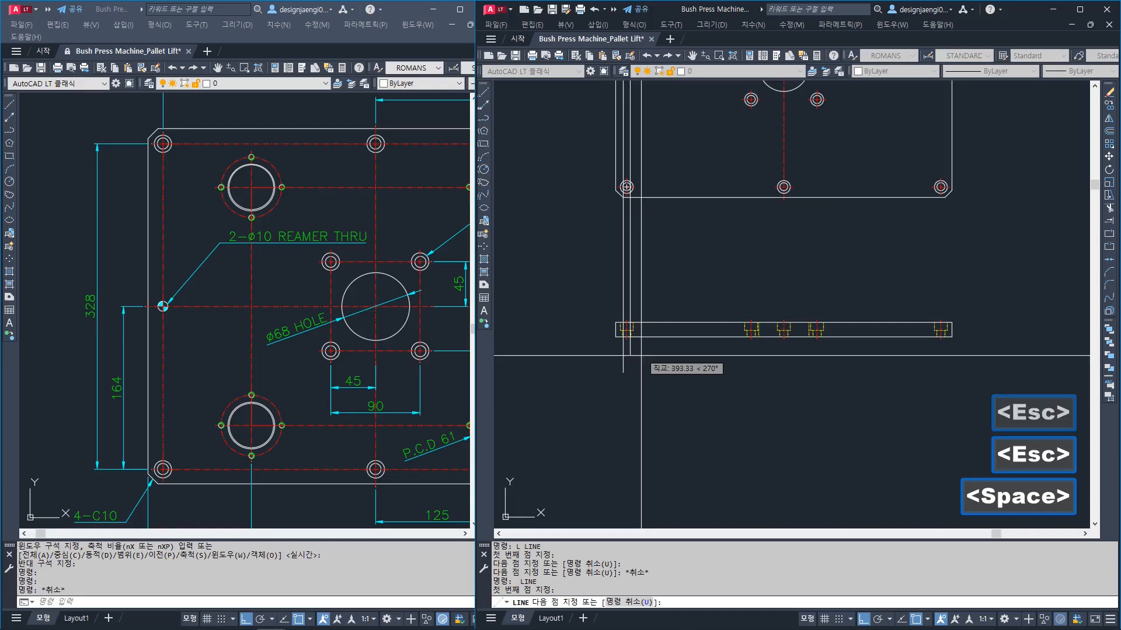
pyautogui.scroll(3, 606, 313)
pyautogui.press('Escape')
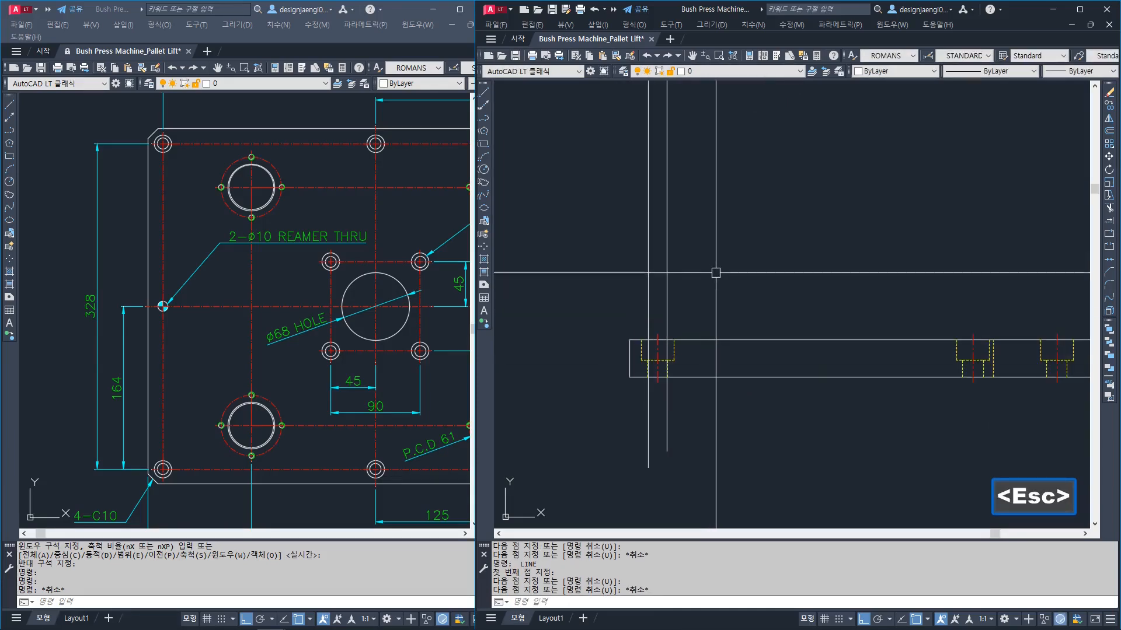
# Put the reamer hole's two projection lines on hidden-line layer 002
pyautogui.moveTo(711, 280); pyautogui.dragTo(590, 286)
pyautogui.write('22')
pyautogui.press('space')
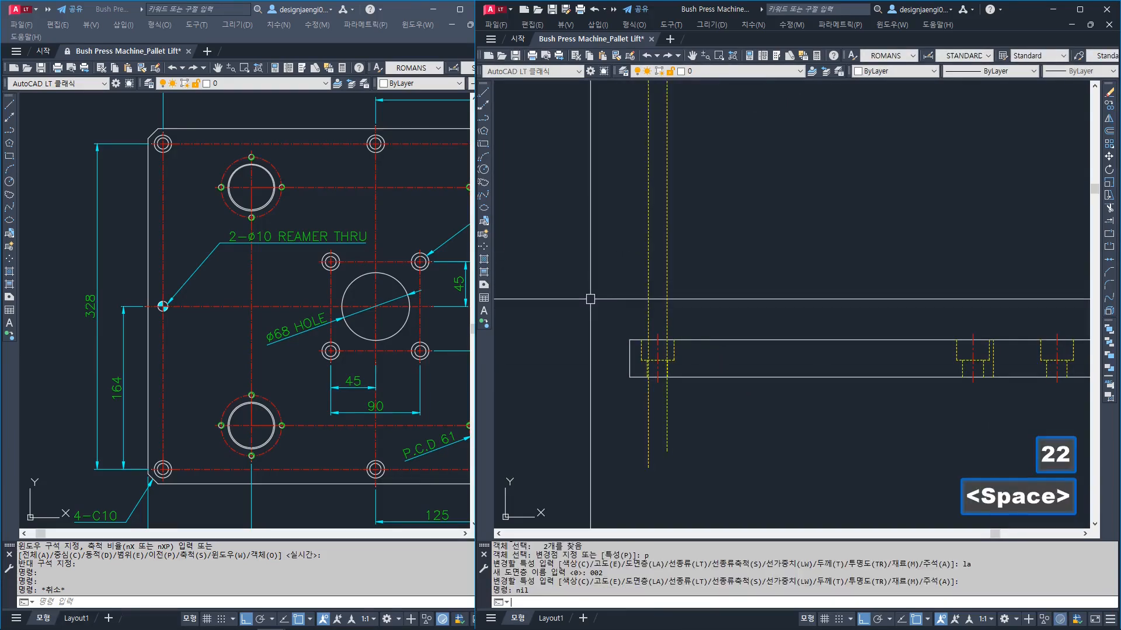
# Trim the reamer hole's projection lines above and below the side view, keeping only the parts inside it
pyautogui.press('Escape')
pyautogui.write('tr')
pyautogui.press('space')
pyautogui.press('space')
pyautogui.moveTo(713, 273); pyautogui.dragTo(594, 239)
pyautogui.moveTo(671, 383); pyautogui.dragTo(596, 445)
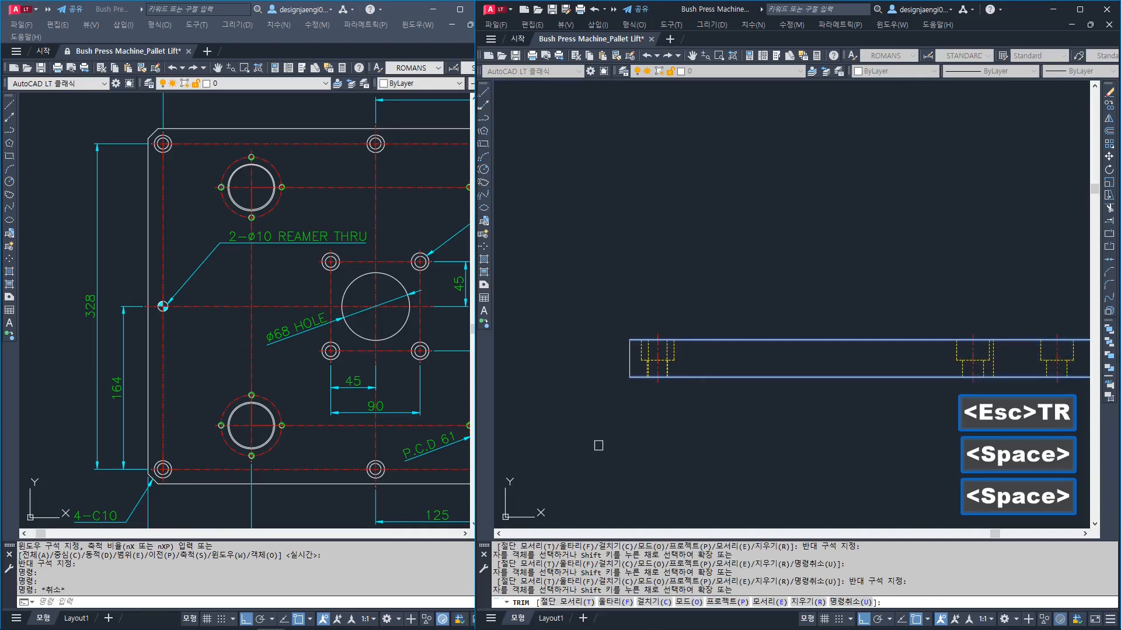
pyautogui.press('Escape')
# Mirror the ø10 reamer hole's hidden lines in the side view
pyautogui.write('mi')
pyautogui.press('space')
pyautogui.scroll(5, 642, 377)
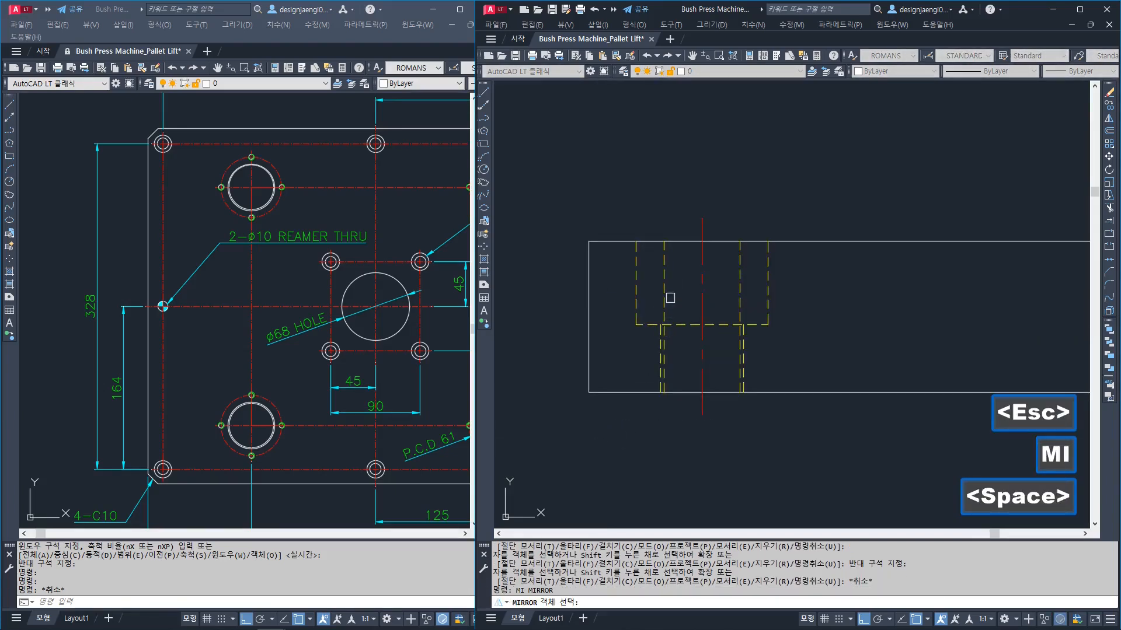
# Mirror the two hidden lines of the ø10 reamer hole about the plate's middle centre line, keeping the originals
pyautogui.click(664, 273)
pyautogui.click(739, 290)
pyautogui.scroll(-10, 654, 338)
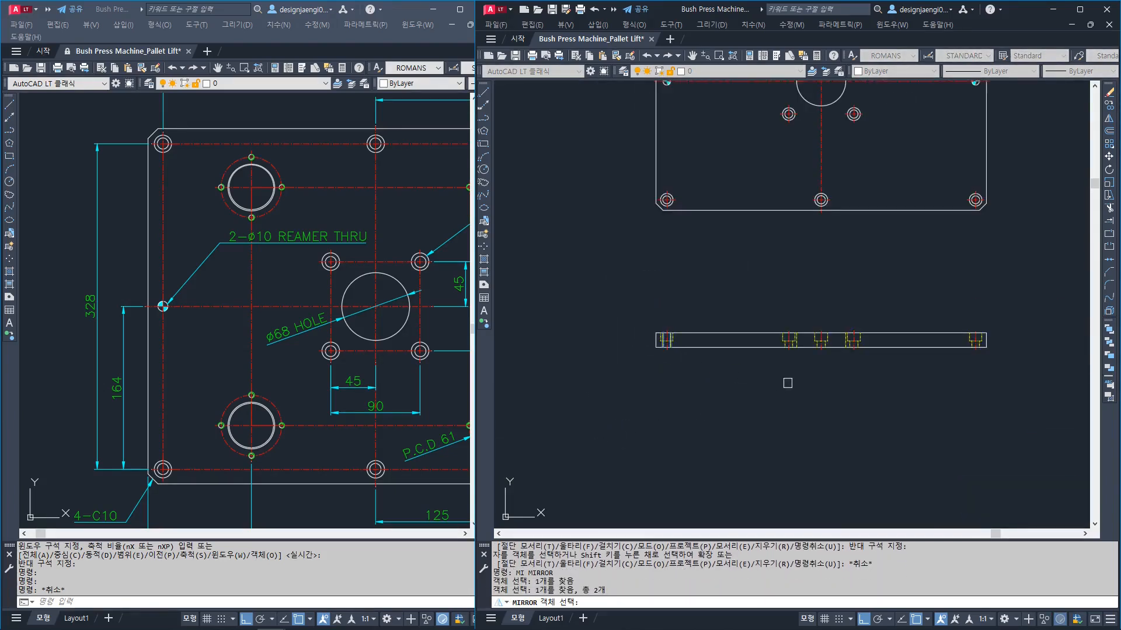
pyautogui.scroll(2, 804, 361)
pyautogui.press('space')
pyautogui.click(830, 343)
pyautogui.click(831, 410)
pyautogui.press('space')
pyautogui.moveTo(988, 249); pyautogui.dragTo(813, 263, button='middle')
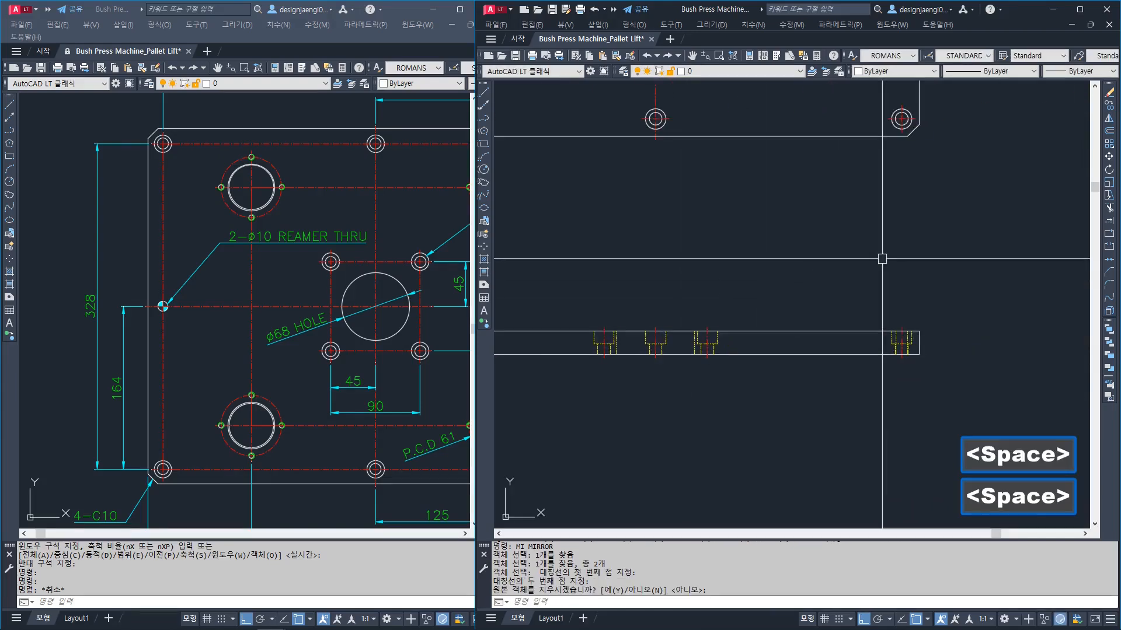
pyautogui.scroll(-3, 946, 368)
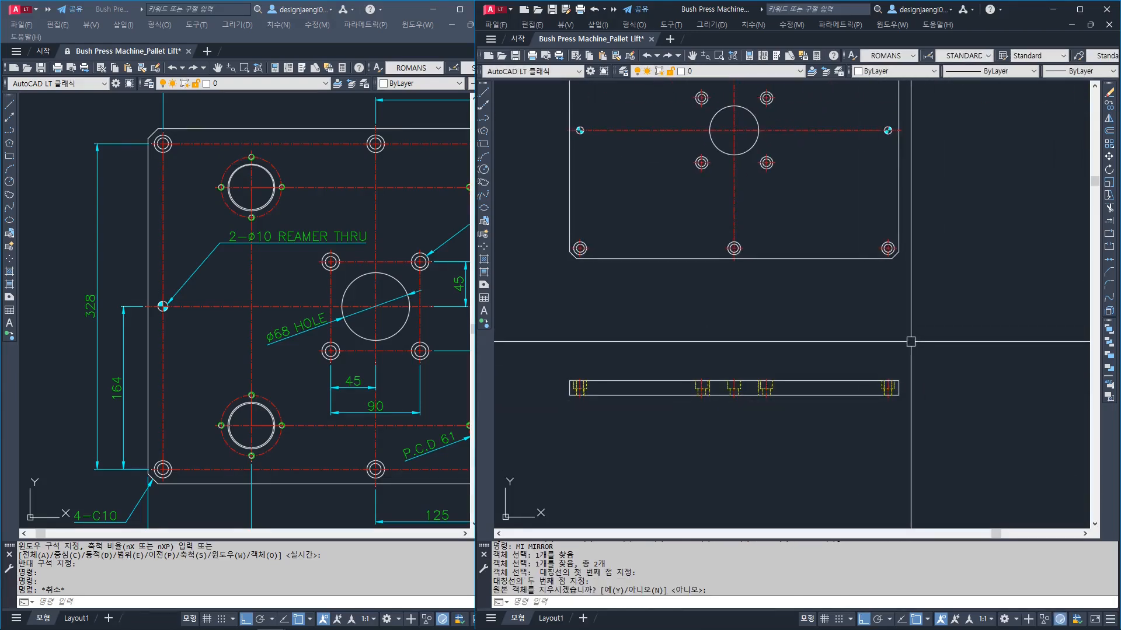
# Examine the hole positions and spacing dimensions around the front view in the reference drawing
pyautogui.click(345, 443)
pyautogui.scroll(-3, 345, 443)
pyautogui.moveTo(325, 516); pyautogui.dragTo(290, 332, button='middle')
pyautogui.scroll(5, 278, 380)
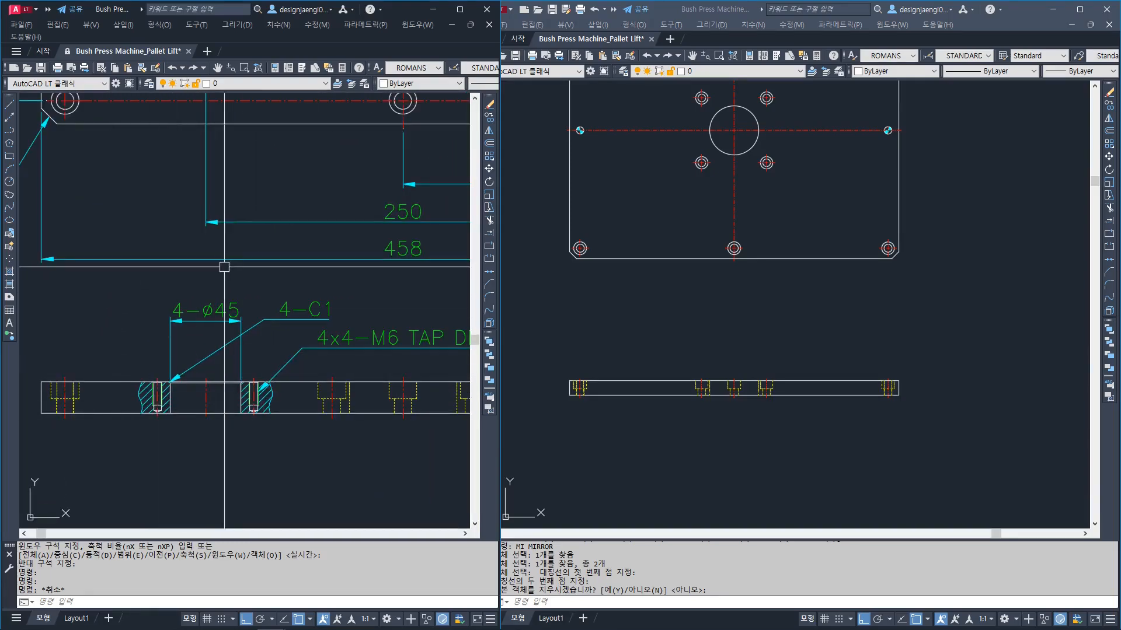
pyautogui.moveTo(335, 368); pyautogui.dragTo(273, 394, button='middle')
pyautogui.scroll(-2, 273, 394)
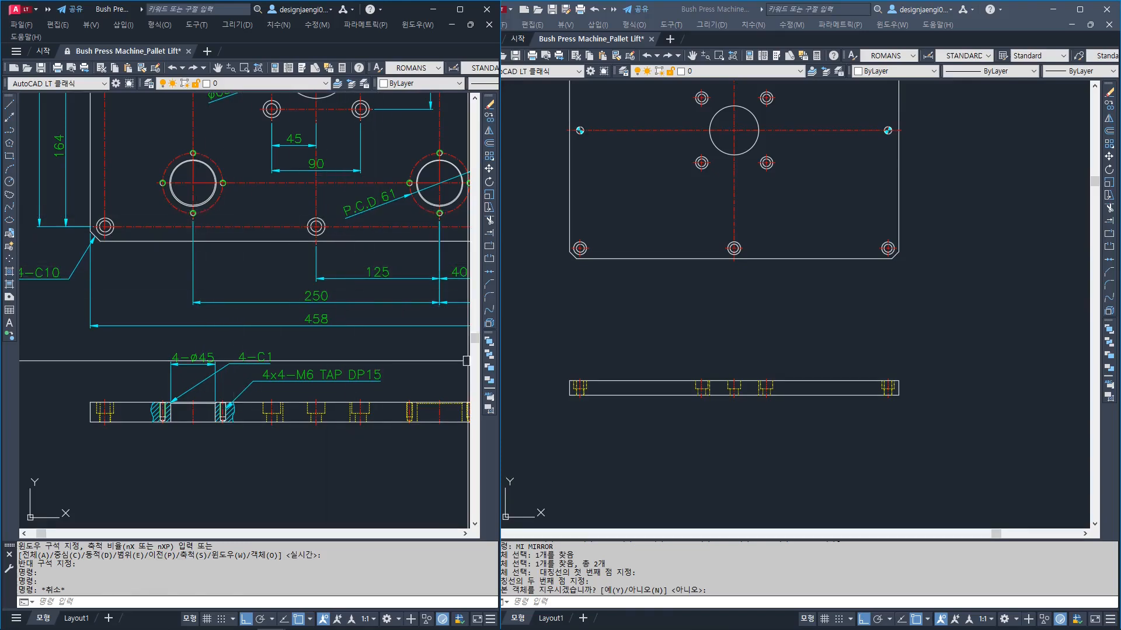
pyautogui.click(716, 399)
pyautogui.scroll(6, 732, 394)
pyautogui.press('Escape')
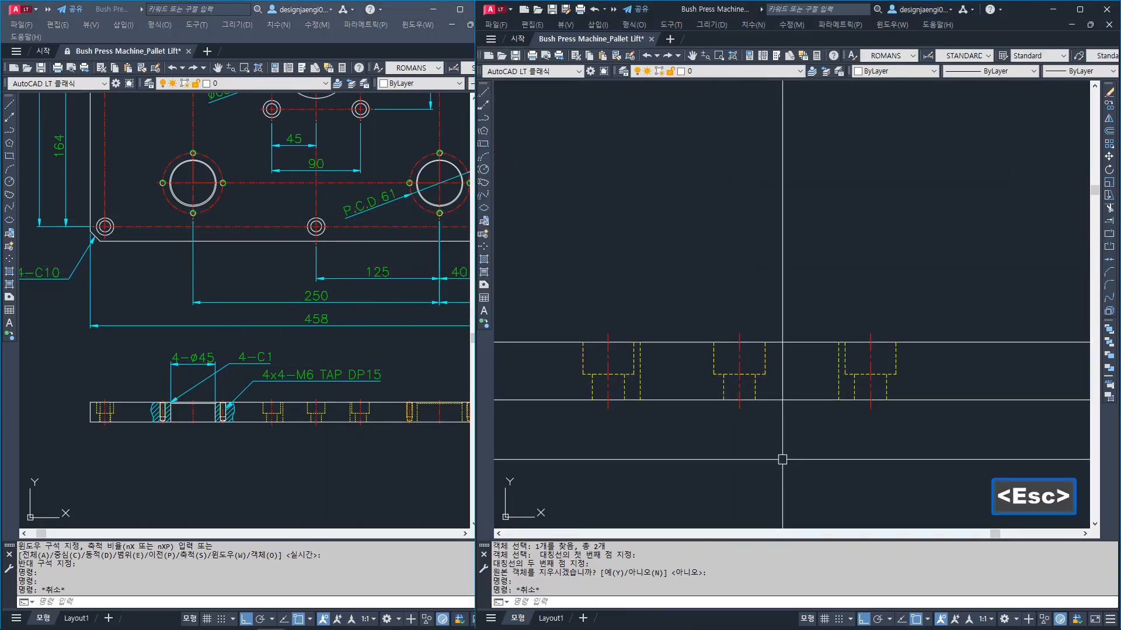
# Offset the front view's middle centre line by 125 toward the plate's left end
pyautogui.write('o')
pyautogui.press('space')
pyautogui.write('125')
pyautogui.press('space')
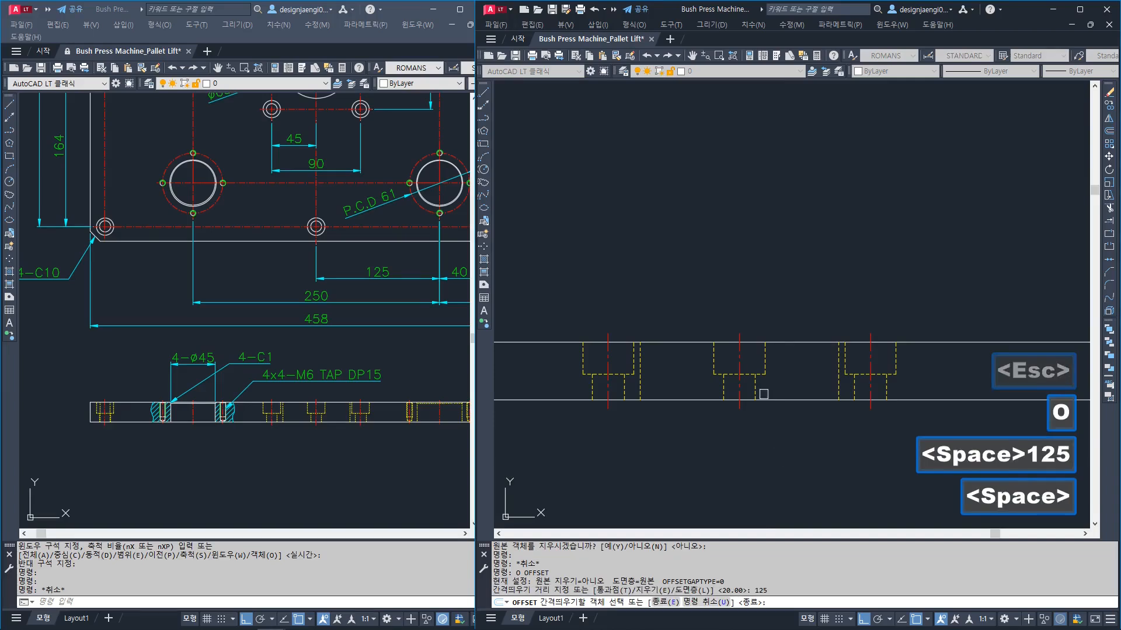
pyautogui.click(741, 337)
pyautogui.scroll(-2, 800, 382)
pyautogui.click(618, 433)
pyautogui.moveTo(566, 445); pyautogui.dragTo(714, 457, button='middle')
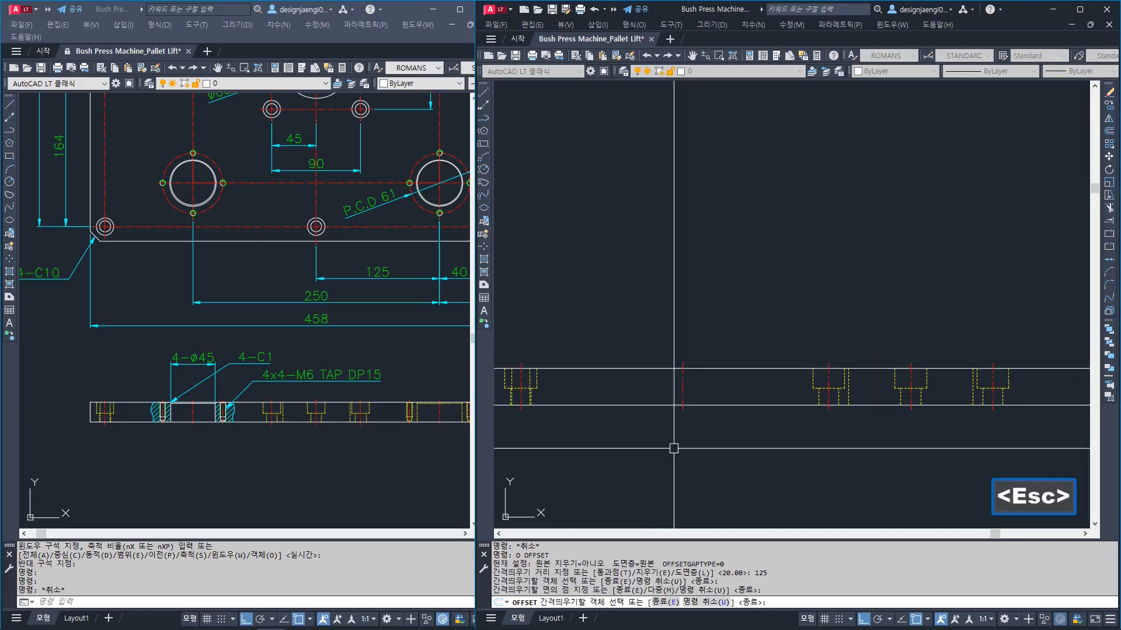
pyautogui.press('Escape')
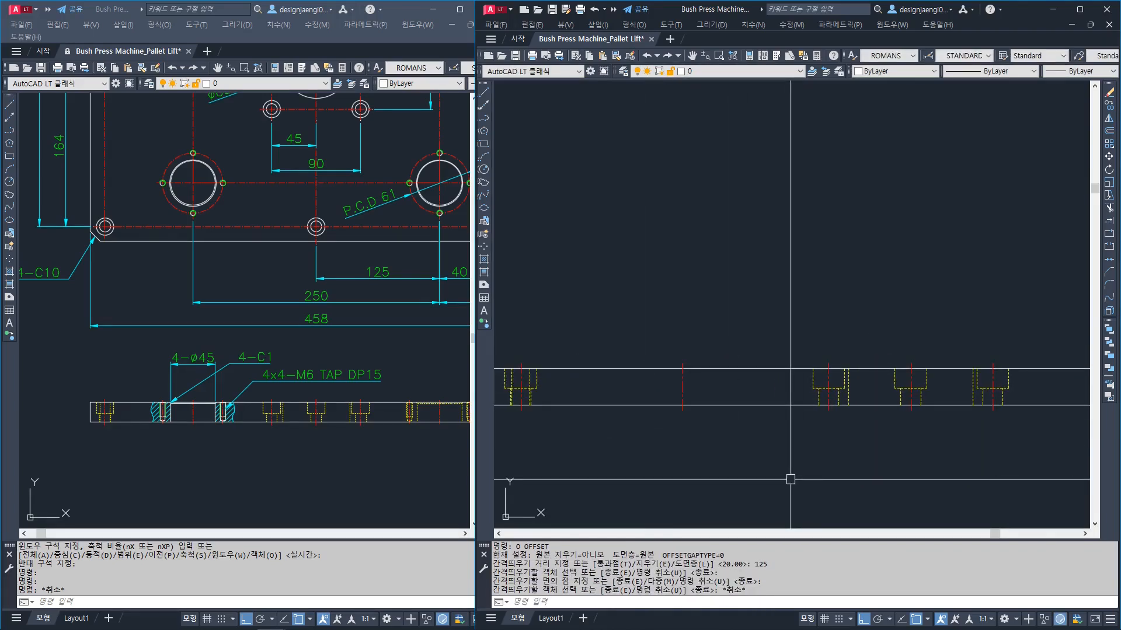
# Examine the 4-ø45 hole and its C1 chamfer in the reference drawing's front view
pyautogui.click(236, 430)
pyautogui.scroll(2, 236, 430)
pyautogui.scroll(2, 136, 361)
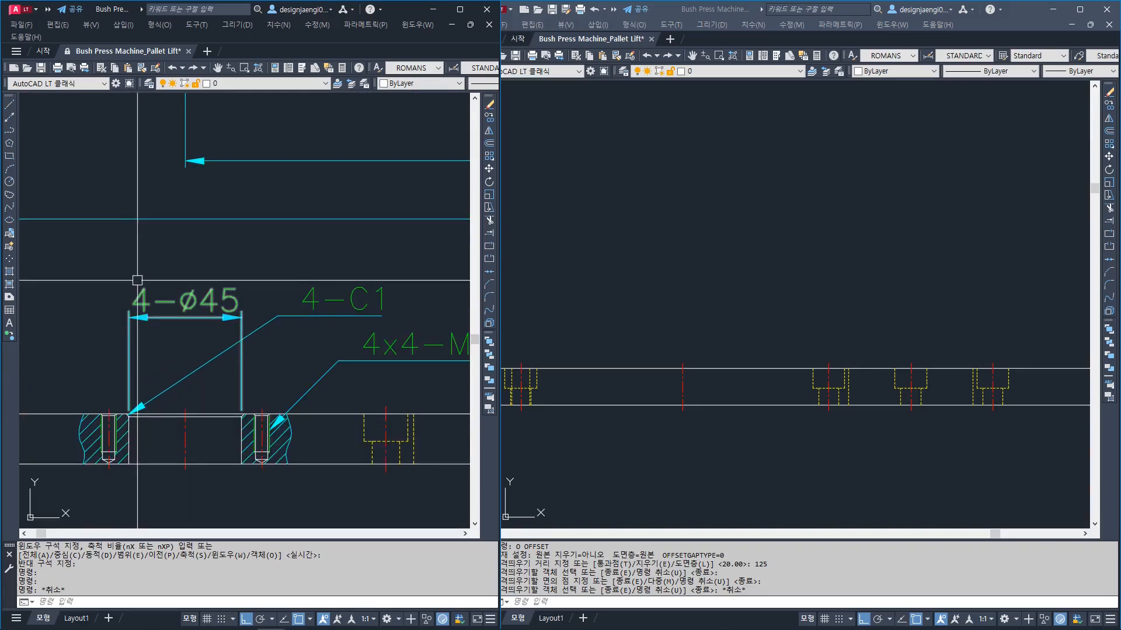
pyautogui.scroll(-3, 245, 303)
pyautogui.scroll(1, 216, 261)
pyautogui.moveTo(216, 262); pyautogui.dragTo(248, 115, button='middle')
pyautogui.scroll(2, 237, 353)
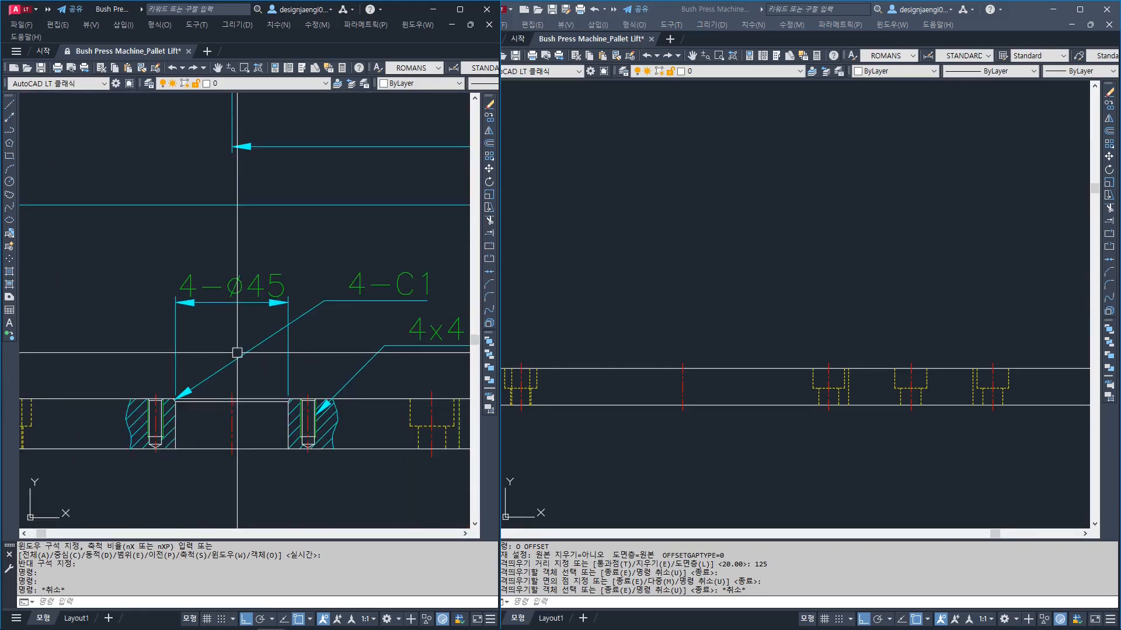
pyautogui.click(712, 450)
pyautogui.scroll(2, 713, 450)
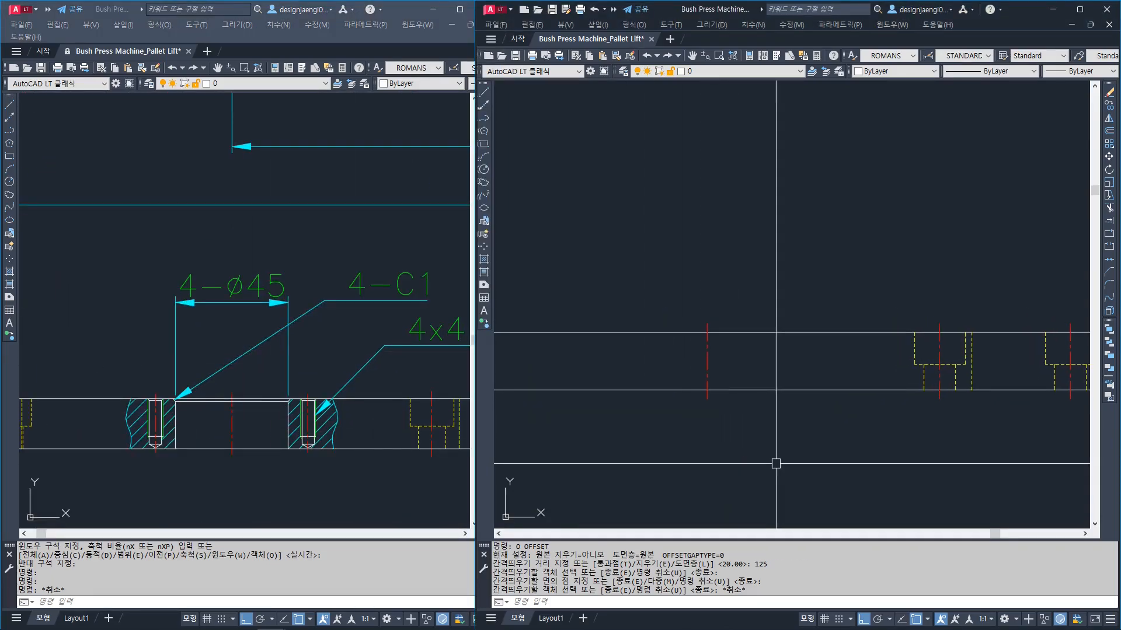
# Offset the ø45 hole's centre line by 45/2 to both sides for the hole edges
pyautogui.write('o')
pyautogui.press('space')
pyautogui.write('45/')
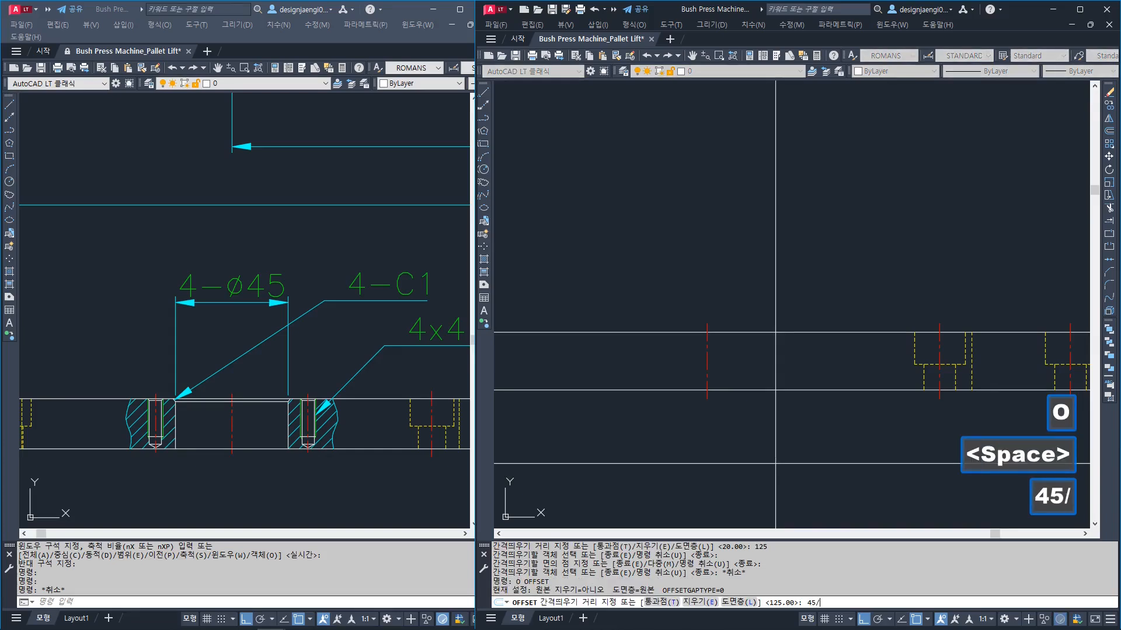
pyautogui.write('2')
pyautogui.press('space')
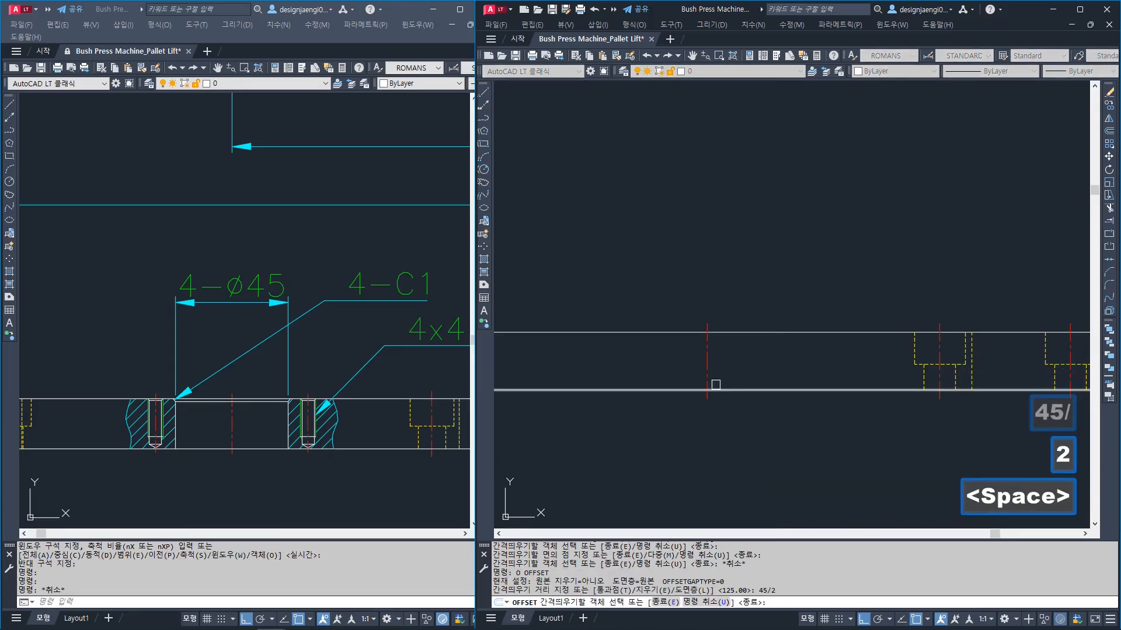
pyautogui.click(710, 365)
pyautogui.click(672, 373)
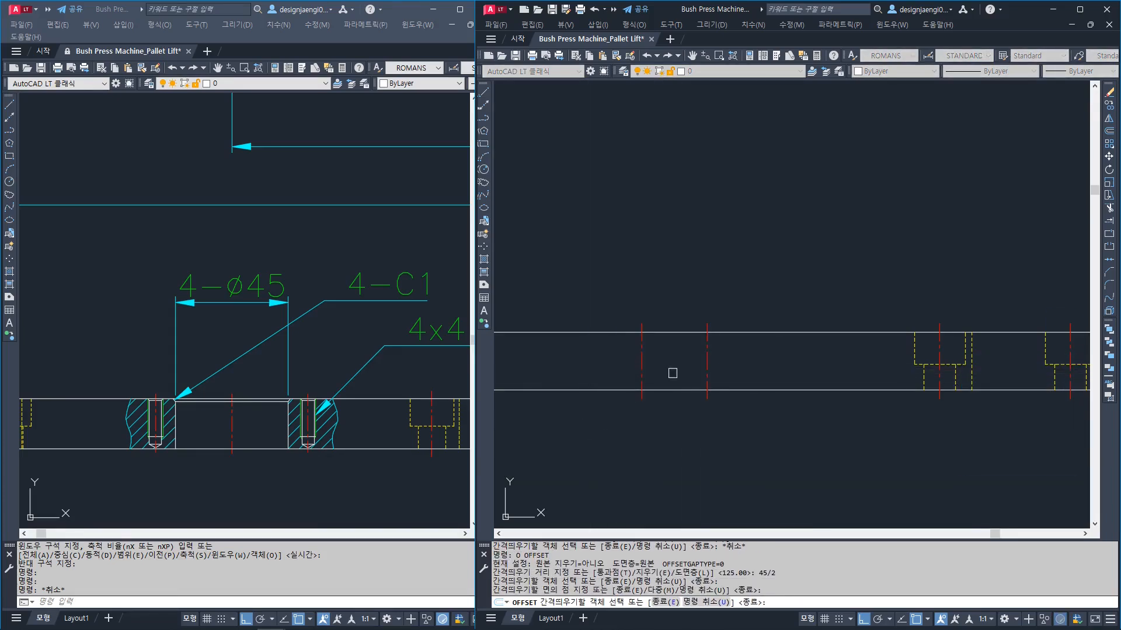
pyautogui.click(704, 352)
pyautogui.click(798, 415)
pyautogui.press('Escape')
# Convert the two offset hole edges to yellow hidden lines with the custom 22 command
pyautogui.click(658, 352)
pyautogui.click(629, 373)
pyautogui.click(803, 352)
pyautogui.click(768, 386)
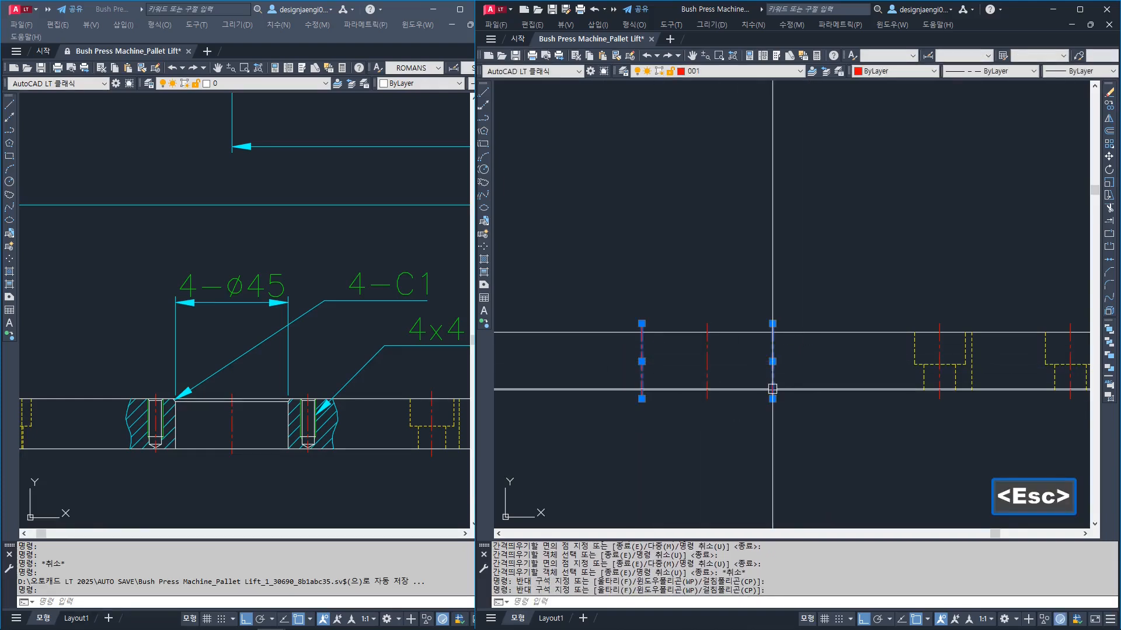
pyautogui.write('22')
pyautogui.press('space')
pyautogui.press('Escape')
# Trim the ends of both ø45 hole edges that extend beyond the plate's upper and lower edges
pyautogui.write('TR')
pyautogui.press('space')
pyautogui.click(838, 306)
pyautogui.click(795, 412)
pyautogui.press('space')
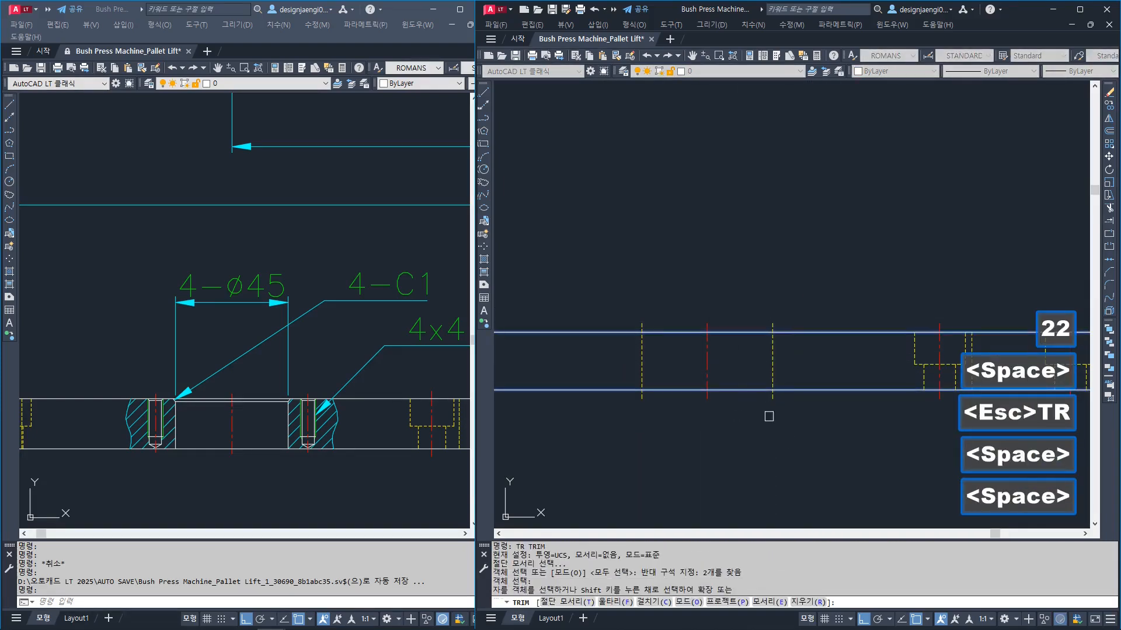
pyautogui.click(769, 397)
pyautogui.click(777, 328)
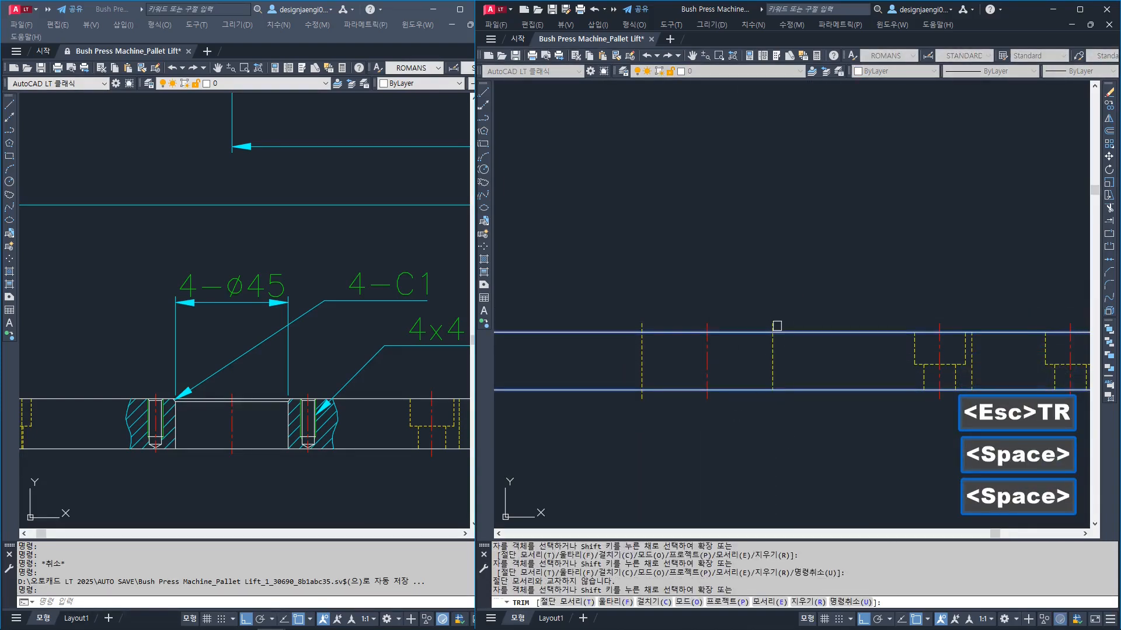
pyautogui.click(634, 321)
pyautogui.click(648, 325)
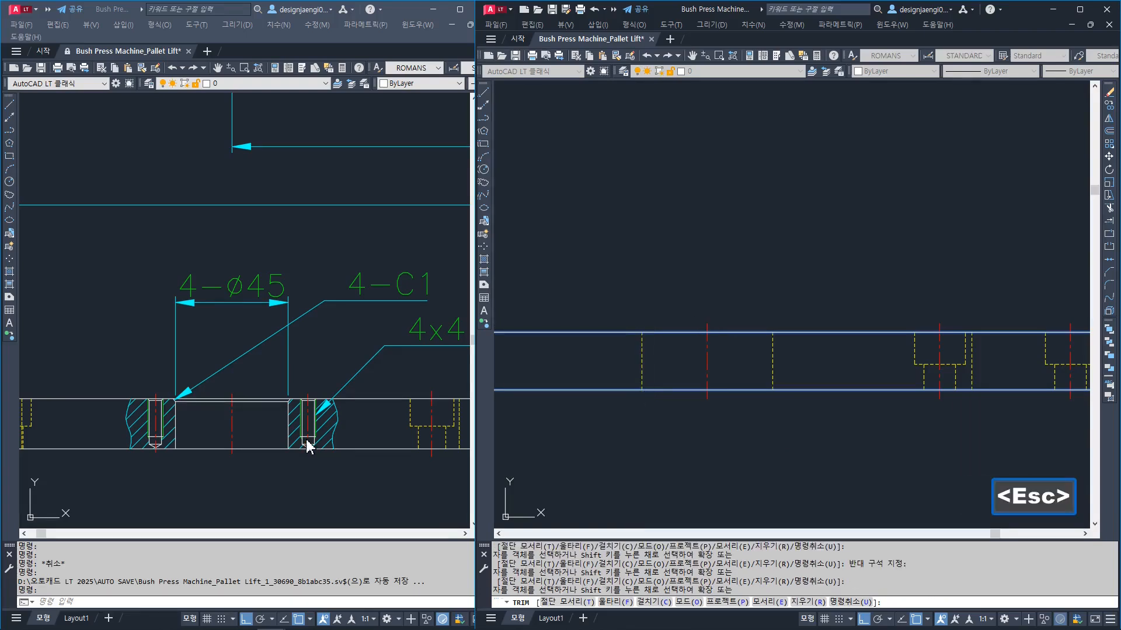
pyautogui.moveTo(308, 440); pyautogui.dragTo(285, 454, button='middle')
pyautogui.click(711, 458)
pyautogui.press('Escape')
# Draw a vertical line 1 long downward from the upper end of the hole's left hidden edge
pyautogui.press('l')
pyautogui.press('space')
pyautogui.scroll(4, 689, 379)
pyautogui.click(567, 261)
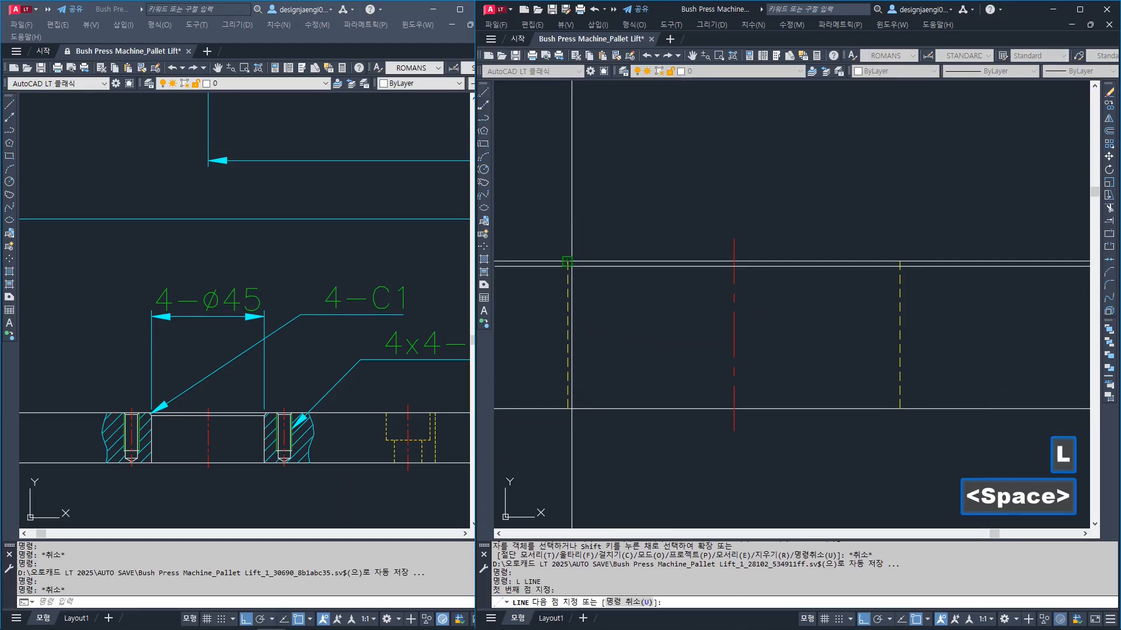
pyautogui.press('space')
pyautogui.moveTo(593, 352); pyautogui.dragTo(695, 374, button='middle')
pyautogui.press('Escape')
# Check the short vertical line's length with a linear dimension without placing it
pyautogui.click(651, 236)
pyautogui.click(697, 324)
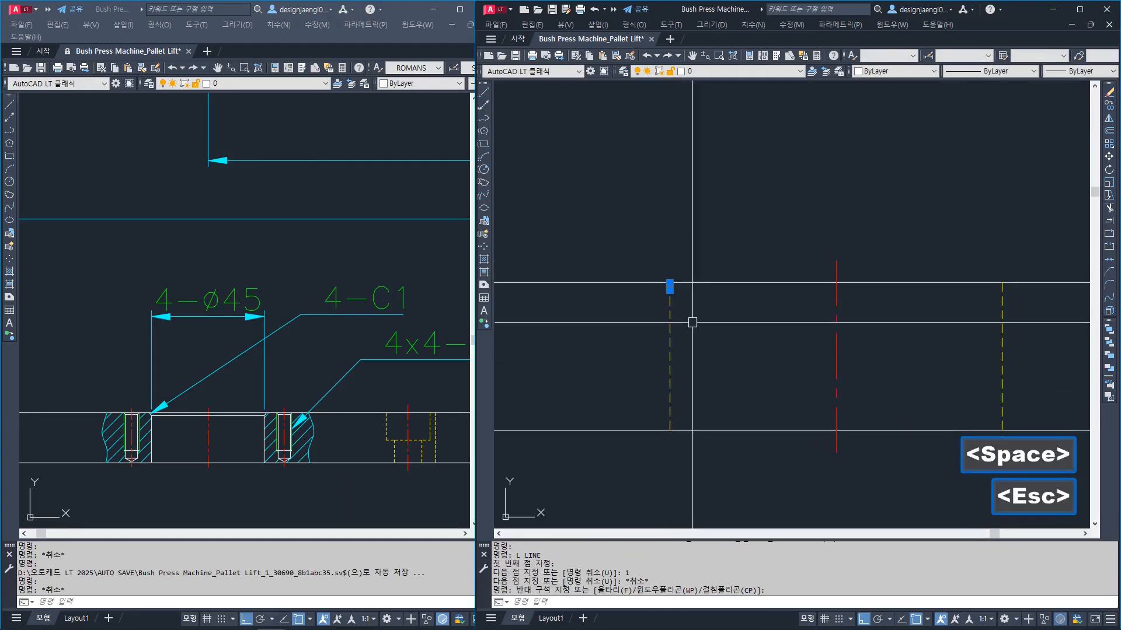
pyautogui.scroll(6, 667, 270)
pyautogui.press('Escape')
pyautogui.write('aa')
pyautogui.press('space')
pyautogui.click(677, 367)
pyautogui.click(678, 339)
pyautogui.scroll(-4, 686, 346)
pyautogui.scroll(-3, 683, 348)
pyautogui.press('Escape')
# Rotate the short line by 45° about its lower end with ortho mode off
pyautogui.write('r')
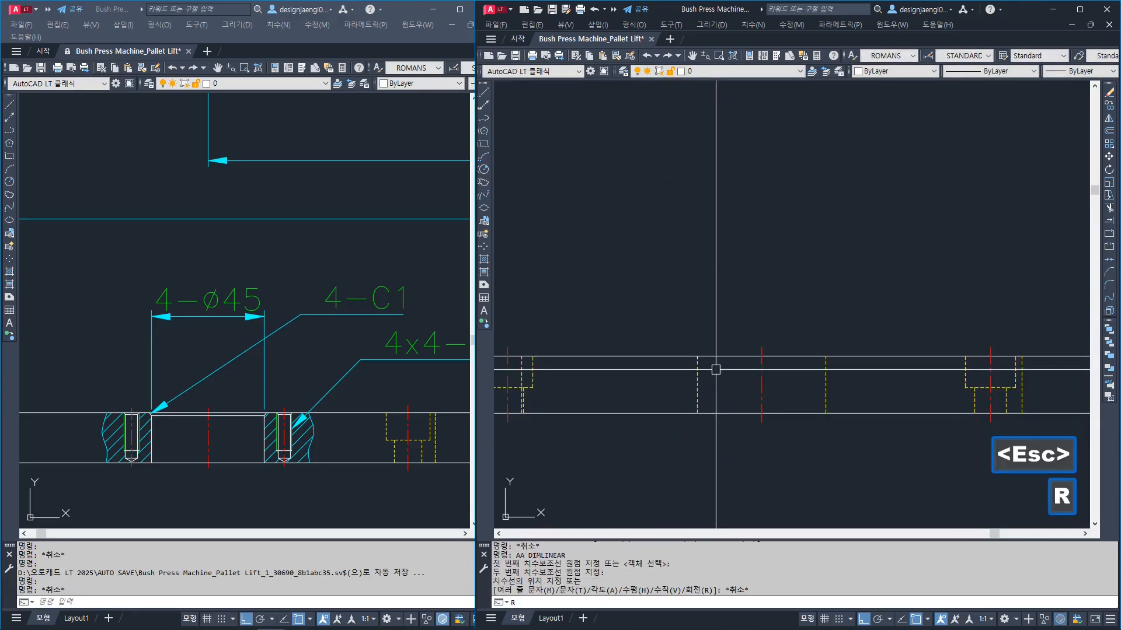
pyautogui.write('o')
pyautogui.press('space')
pyautogui.scroll(2, 703, 351)
pyautogui.click(683, 348)
pyautogui.click(703, 381)
pyautogui.press('space')
pyautogui.scroll(2, 695, 345)
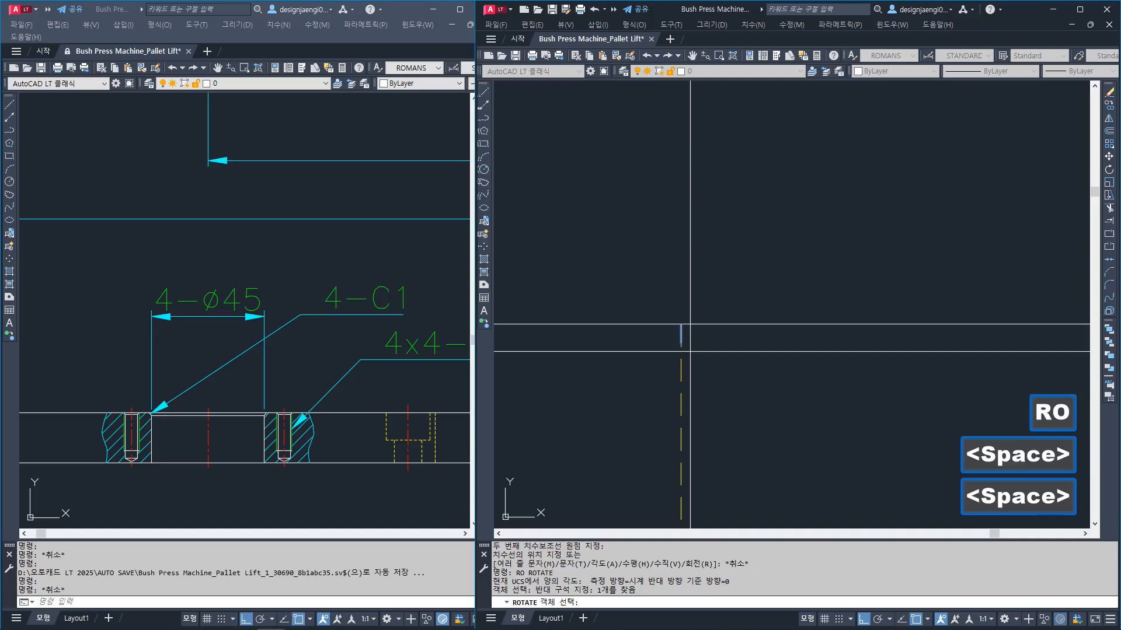
pyautogui.click(682, 343)
pyautogui.press('F8')
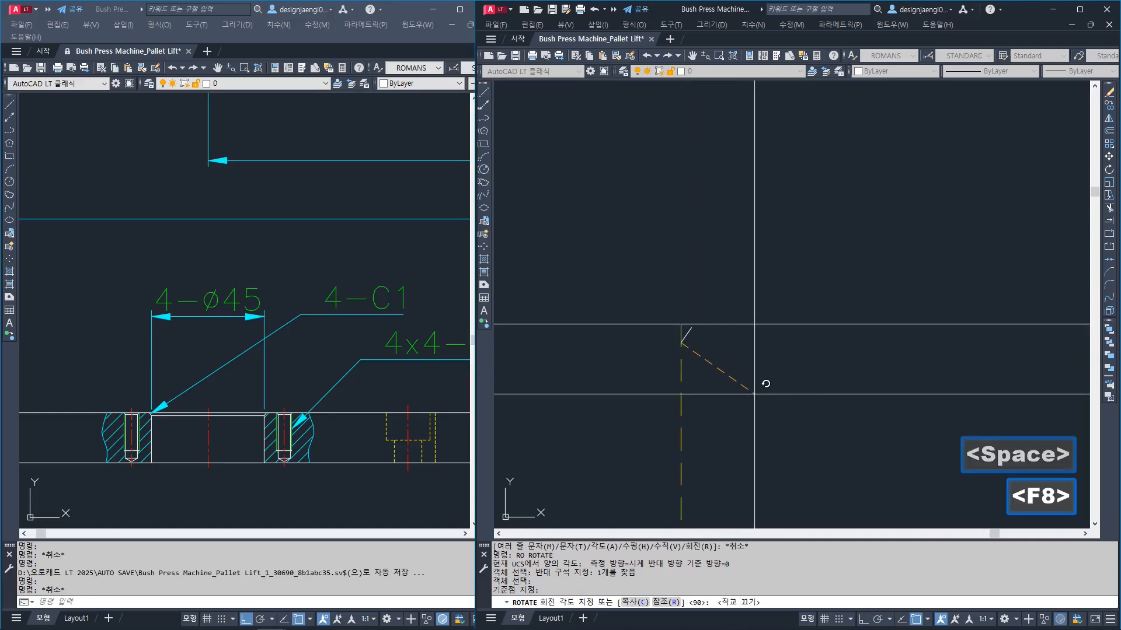
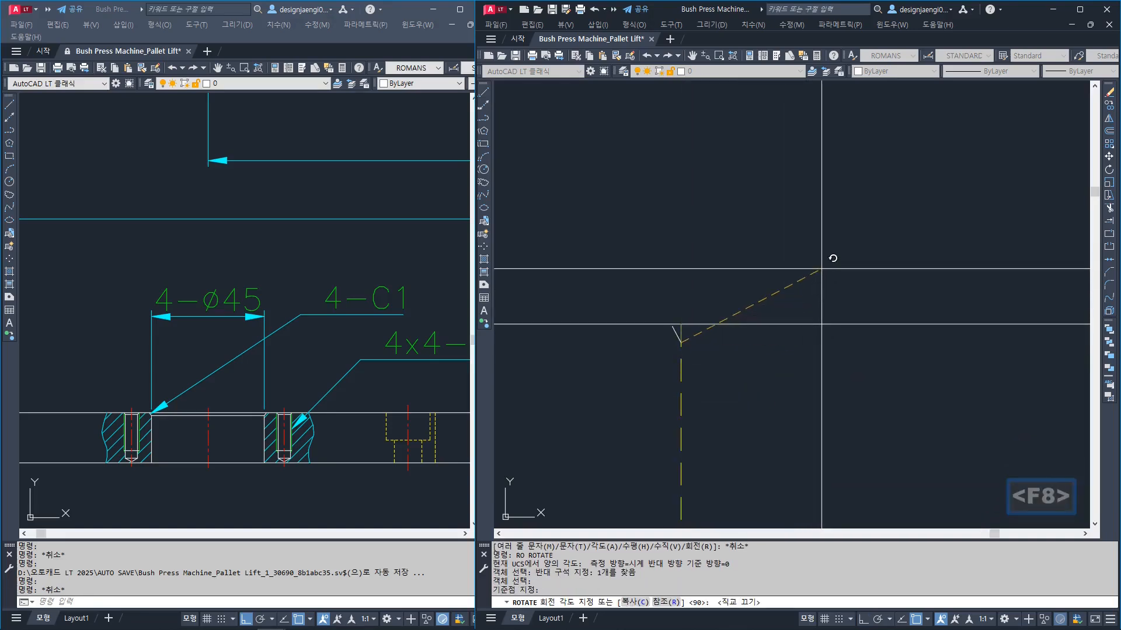
pyautogui.press('space')
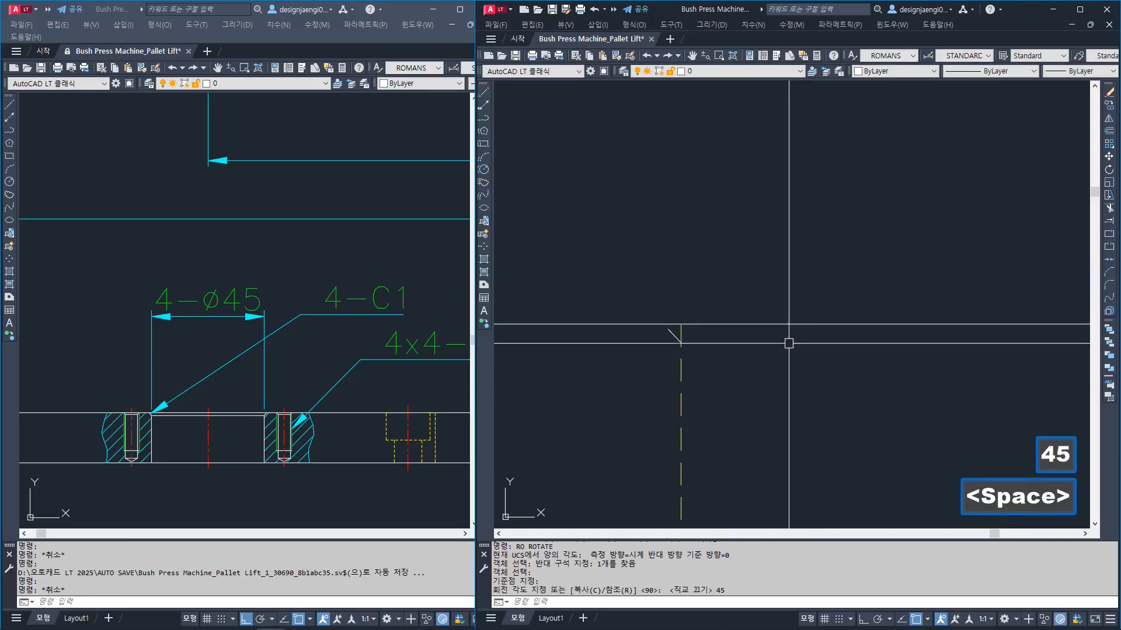
# Extend the slanted chamfer line up to the plate's upper edge
pyautogui.write('ex')
pyautogui.press('space')
pyautogui.click(645, 324)
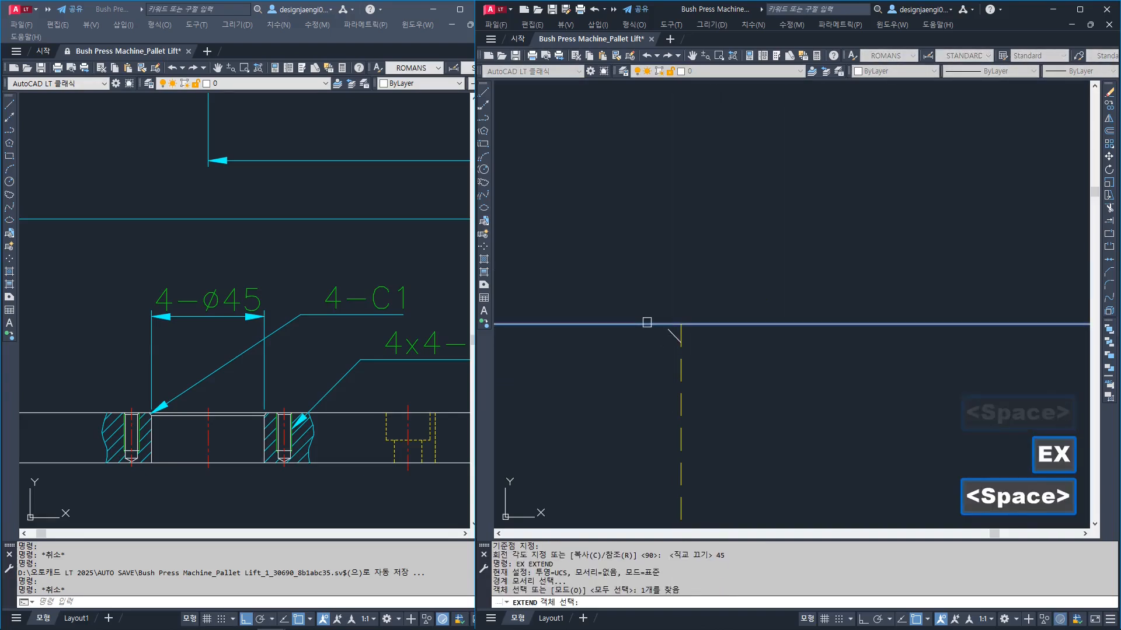
pyautogui.press('space')
pyautogui.press('Escape')
# Trim the part of the left hidden edge above the chamfer line
pyautogui.write('tr')
pyautogui.press('space')
pyautogui.click(672, 327)
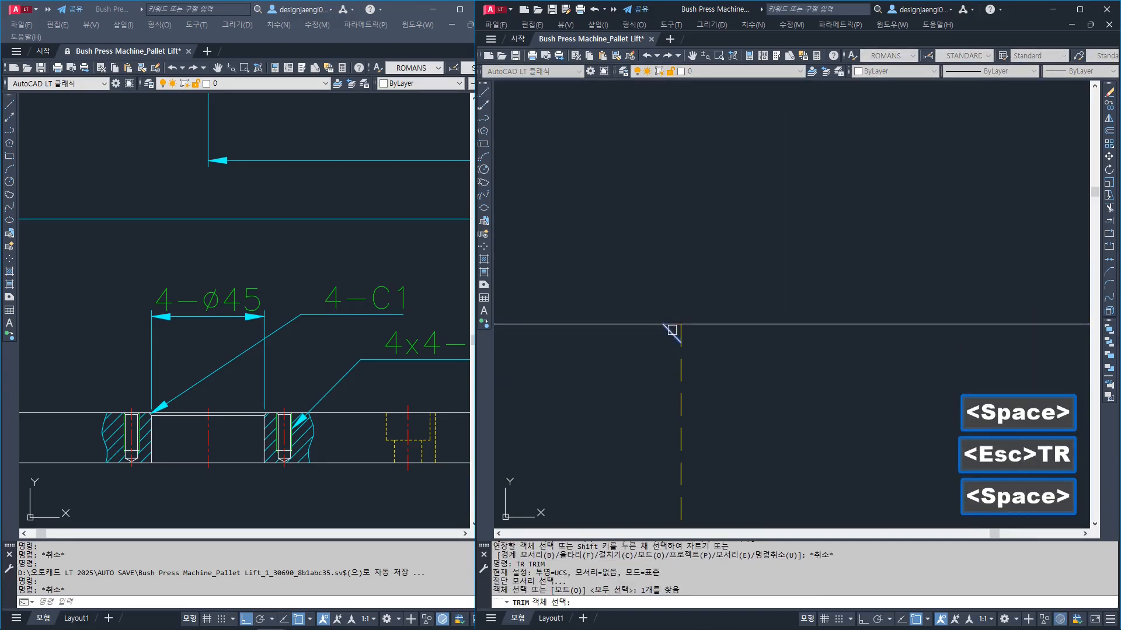
pyautogui.press('space')
pyautogui.click(688, 319)
pyautogui.press('Escape')
pyautogui.scroll(-2, 733, 359)
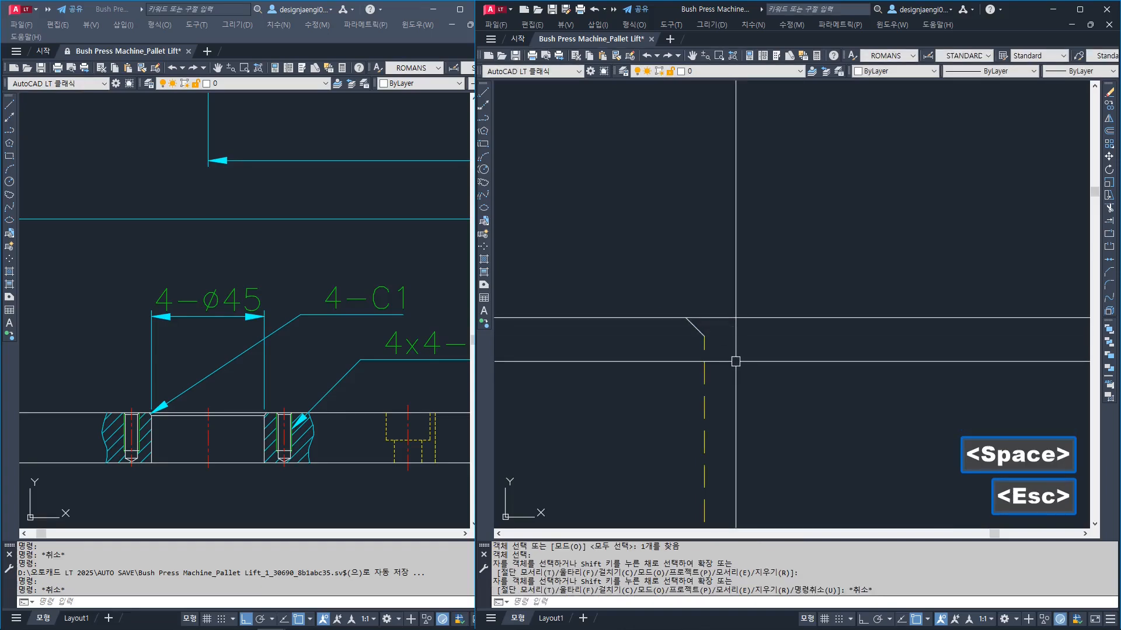
# Match the chamfer line's properties to the left hidden edge of the ø45 hole
pyautogui.write('ma')
pyautogui.press('space')
pyautogui.click(704, 375)
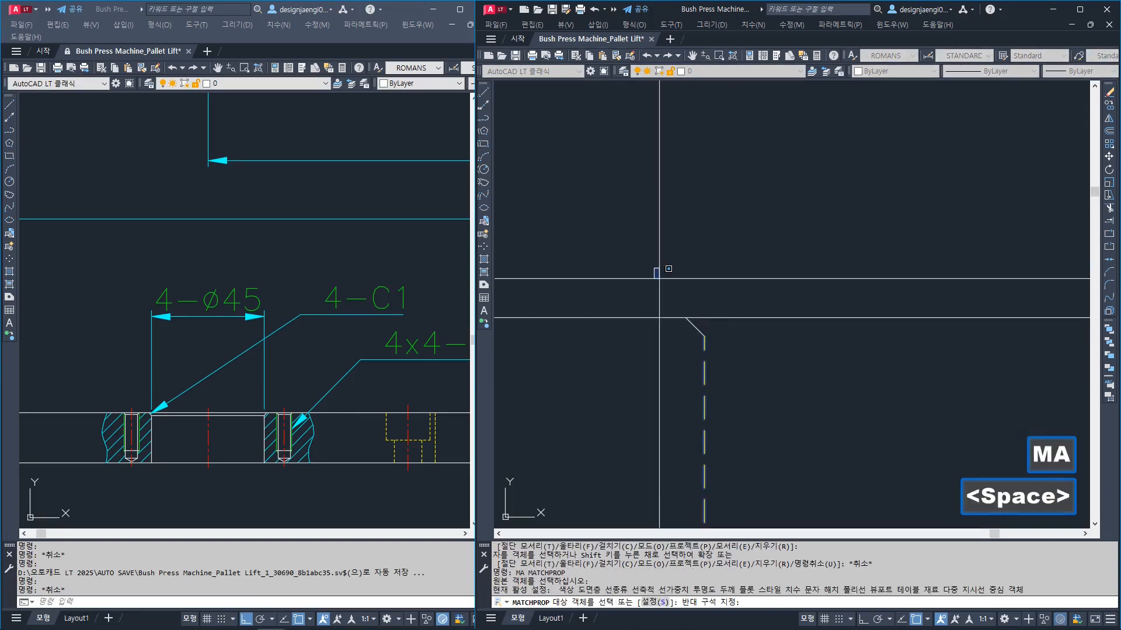
pyautogui.click(722, 371)
pyautogui.scroll(-4, 705, 334)
pyautogui.press('Escape')
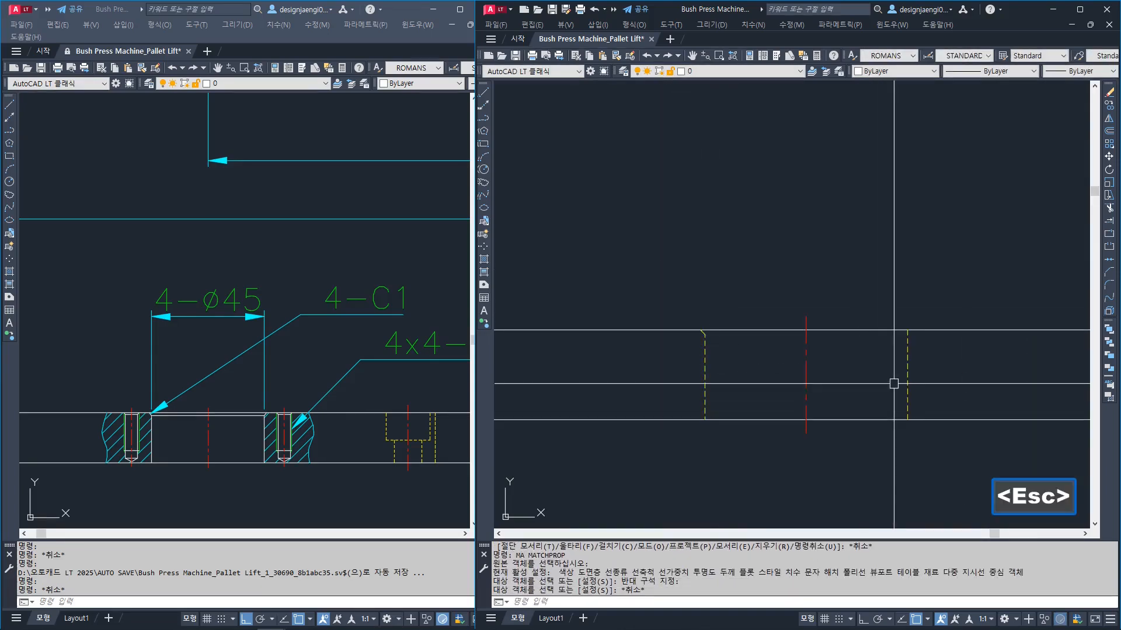
# Erase the unchamfered right hidden edge of the ø45 hole
pyautogui.write('e')
pyautogui.press('space')
pyautogui.click(921, 356)
pyautogui.click(879, 382)
pyautogui.press('space')
# Mirror the left hidden edge and its chamfer about the hole's centre line with ortho mode on, keeping the originals
pyautogui.write('mi')
pyautogui.press('space')
pyautogui.click(698, 295)
pyautogui.click(724, 429)
pyautogui.press('space')
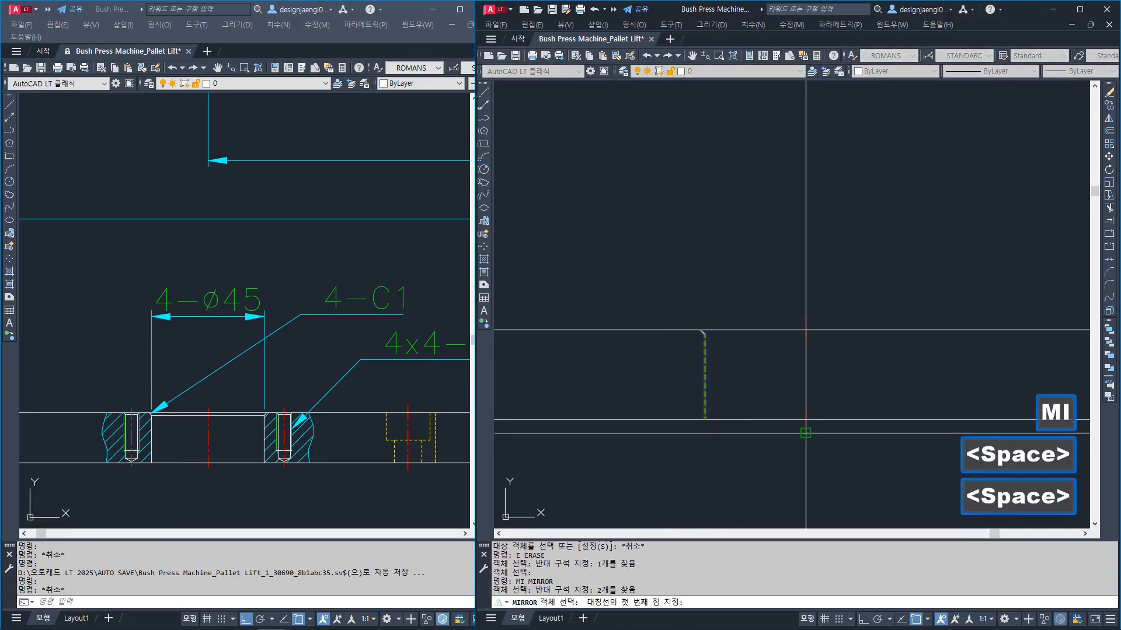
pyautogui.click(806, 433)
pyautogui.press('F8')
pyautogui.click(819, 317)
pyautogui.press('space')
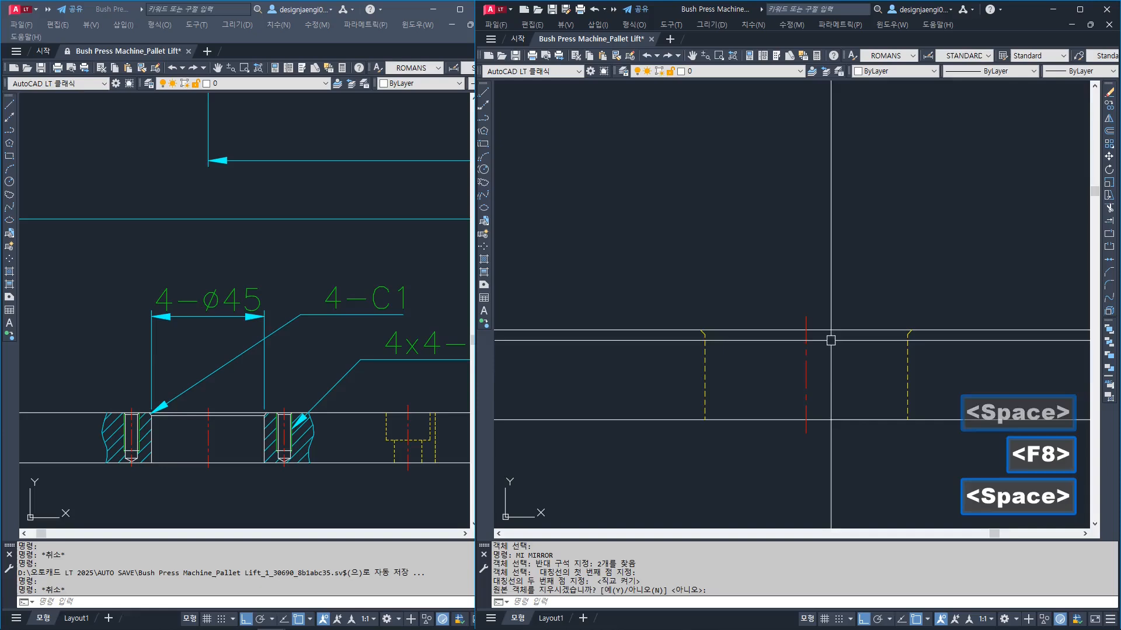
# Draw a horizontal line across the ø45 hole between the lower ends of its two chamfers
pyautogui.write('l')
pyautogui.press('space')
pyautogui.scroll(2, 726, 363)
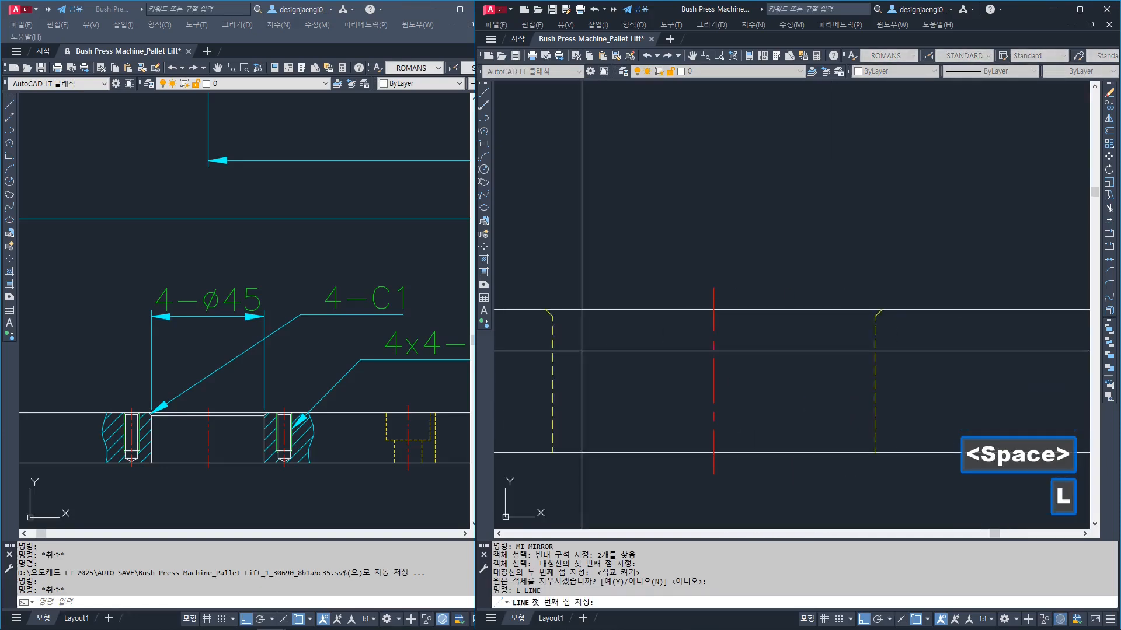
pyautogui.click(552, 317)
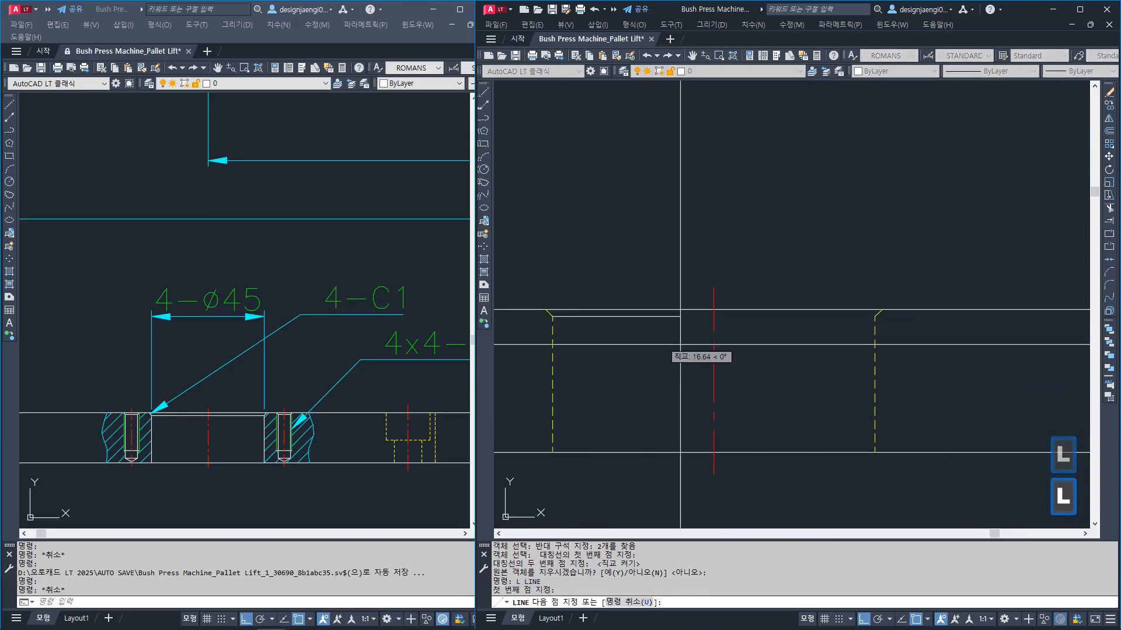
pyautogui.click(874, 316)
pyautogui.press('Escape')
# Put the horizontal chamfer line of the ø45 hole on hidden-line layer 002
pyautogui.click(829, 317)
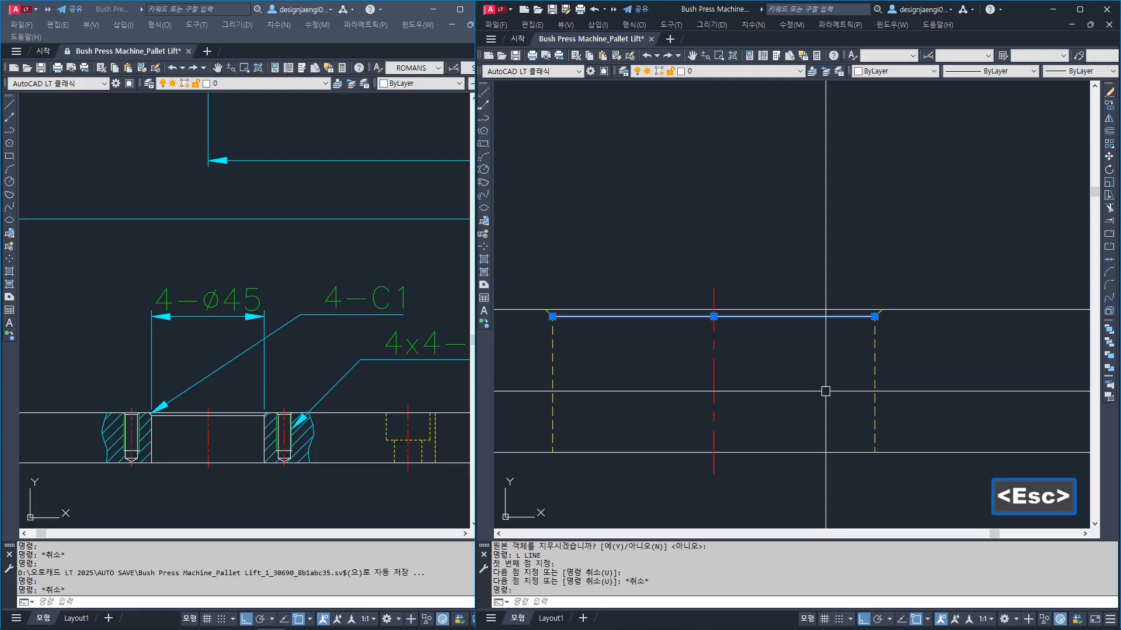
pyautogui.write('22')
pyautogui.press('space')
pyautogui.scroll(-3, 824, 394)
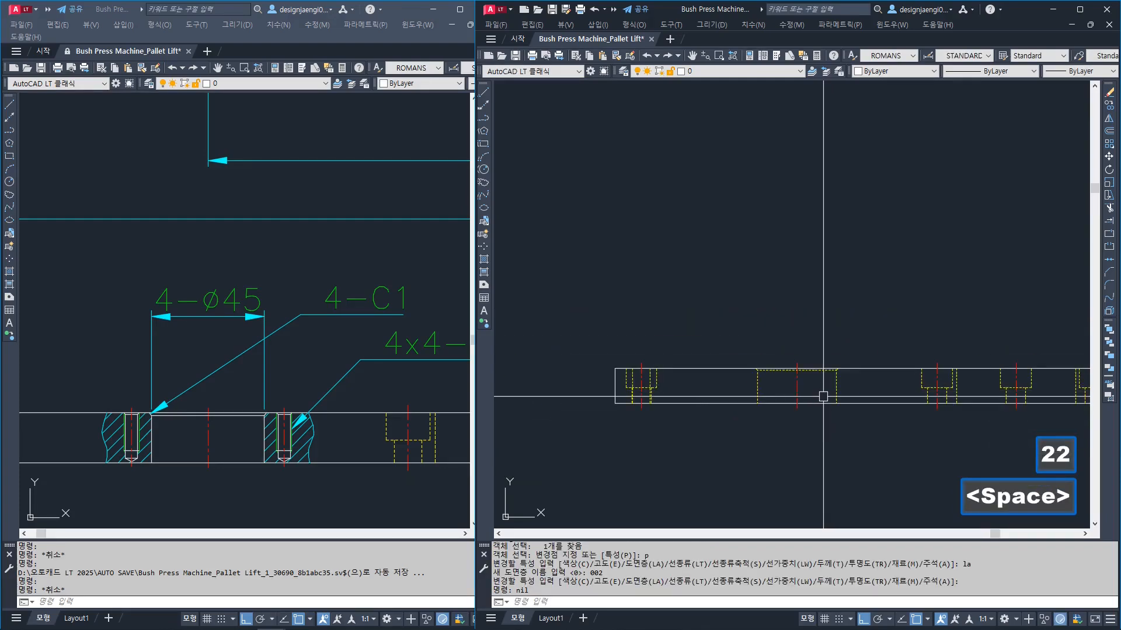
pyautogui.press('Escape')
# Examine the reference drawing for the tap callout and the pitch circle of the tapped holes around the ø45 hole
pyautogui.click(295, 414)
pyautogui.scroll(-5, 296, 415)
pyautogui.moveTo(297, 415); pyautogui.dragTo(286, 429, button='middle')
pyautogui.scroll(5, 290, 429)
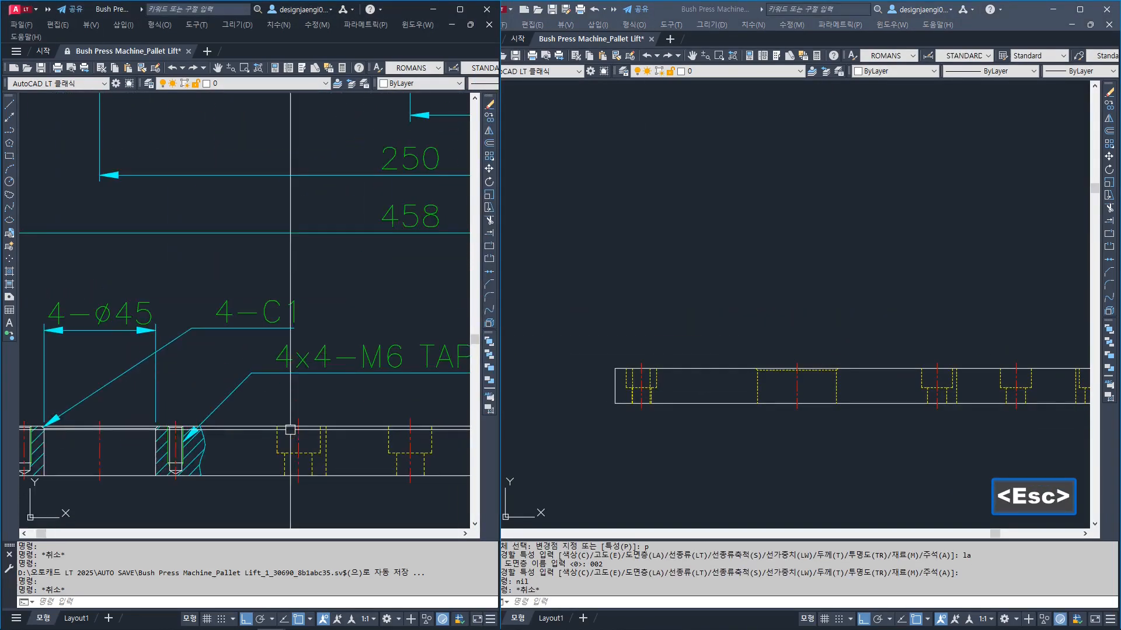
pyautogui.moveTo(427, 394); pyautogui.dragTo(285, 401, button='middle')
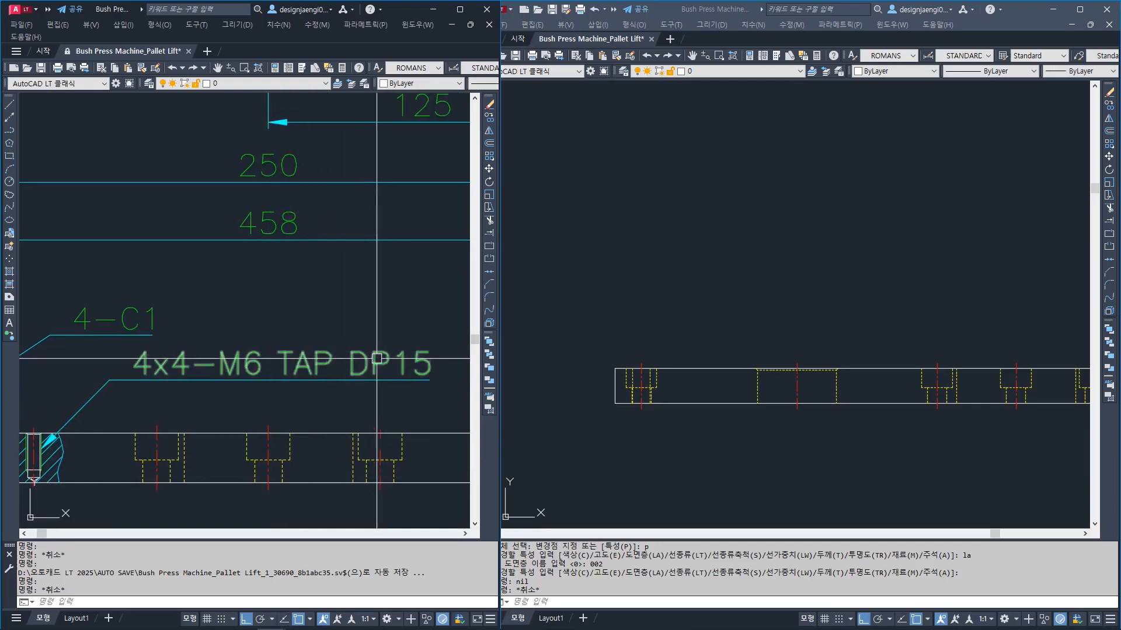
pyautogui.scroll(-4, 396, 375)
pyautogui.moveTo(342, 353); pyautogui.dragTo(343, 412, button='middle')
pyautogui.moveTo(458, 286); pyautogui.dragTo(281, 311, button='middle')
pyautogui.scroll(2, 286, 277)
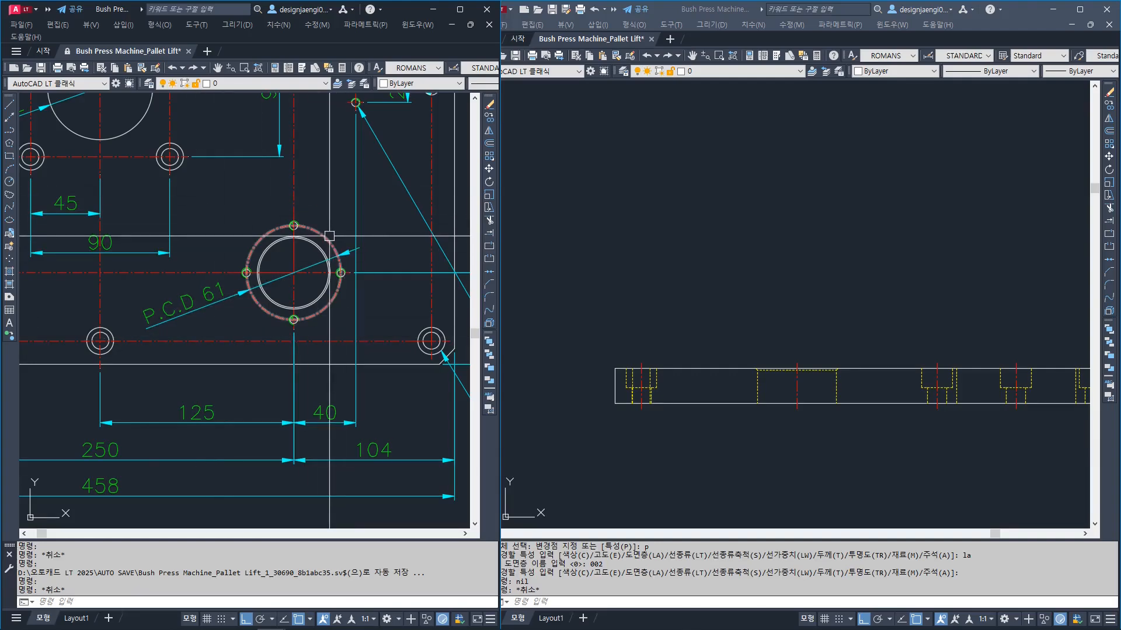
pyautogui.press('Escape')
pyautogui.click(806, 313)
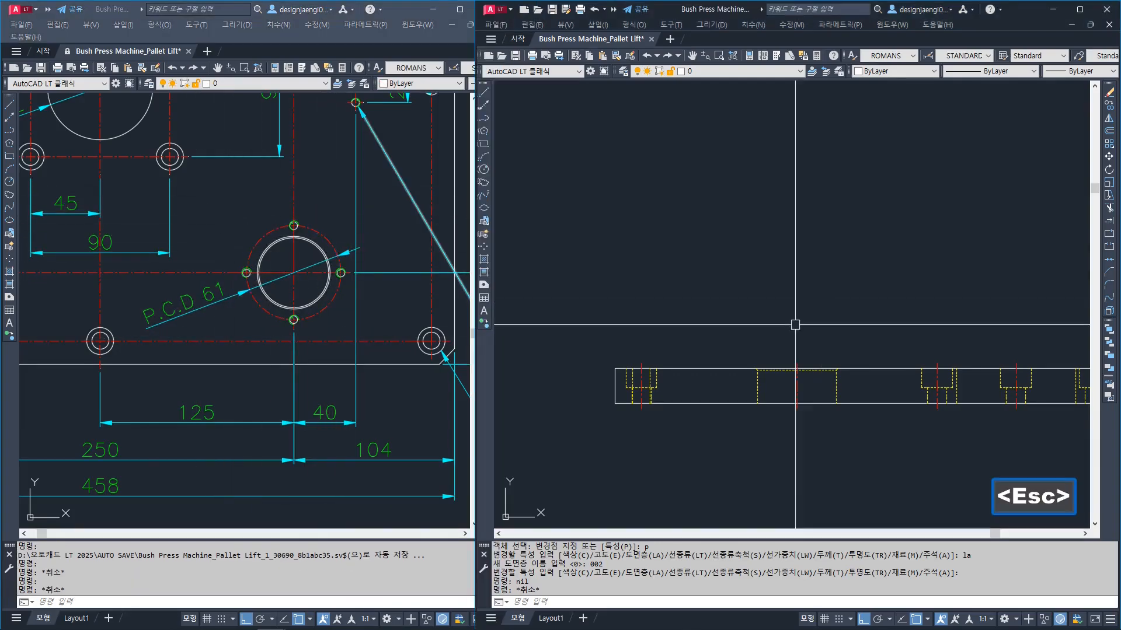
pyautogui.scroll(-5, 325, 327)
pyautogui.scroll(5, 132, 469)
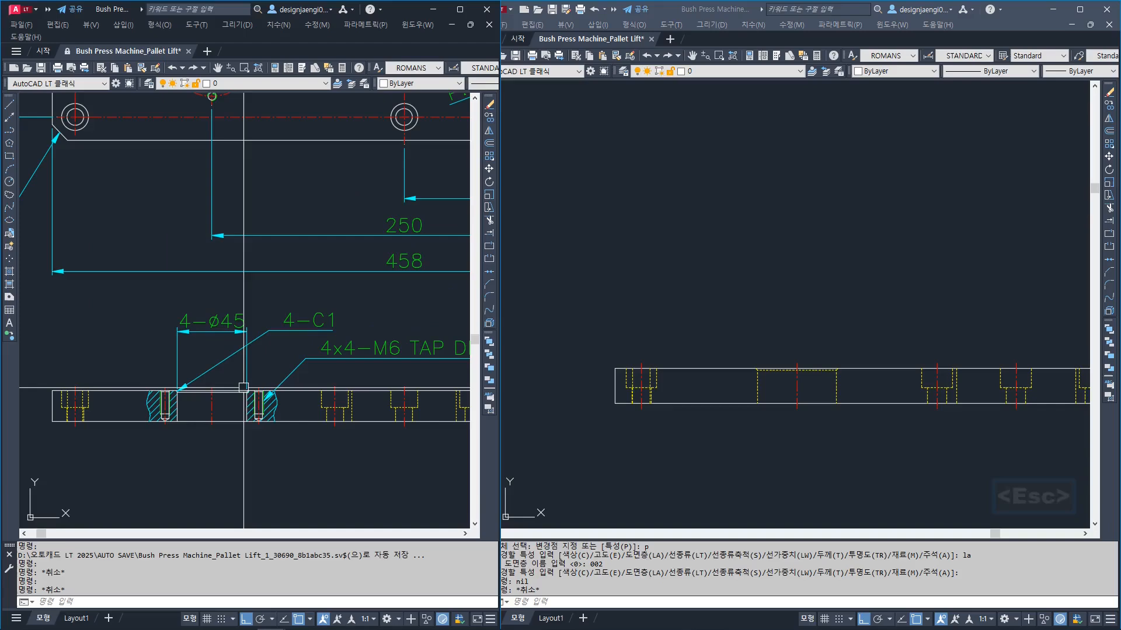
pyautogui.moveTo(273, 389); pyautogui.dragTo(233, 403, button='middle')
# Copy the top view and blind-hole side view of the M6x1 TAP DP15 symbol beside the front view, with ortho mode off
pyautogui.scroll(-6, 681, 373)
pyautogui.moveTo(765, 351)
pyautogui.mouseDown(button='middle')
pyautogui.moveTo(678, 388)
pyautogui.moveTo(654, 455)
pyautogui.mouseUp(button='middle')
pyautogui.scroll(-3, 703, 378)
pyautogui.scroll(5, 857, 294)
pyautogui.scroll(4, 802, 338)
pyautogui.moveTo(834, 499); pyautogui.dragTo(824, 374, button='middle')
pyautogui.moveTo(825, 457); pyautogui.dragTo(815, 356, button='middle')
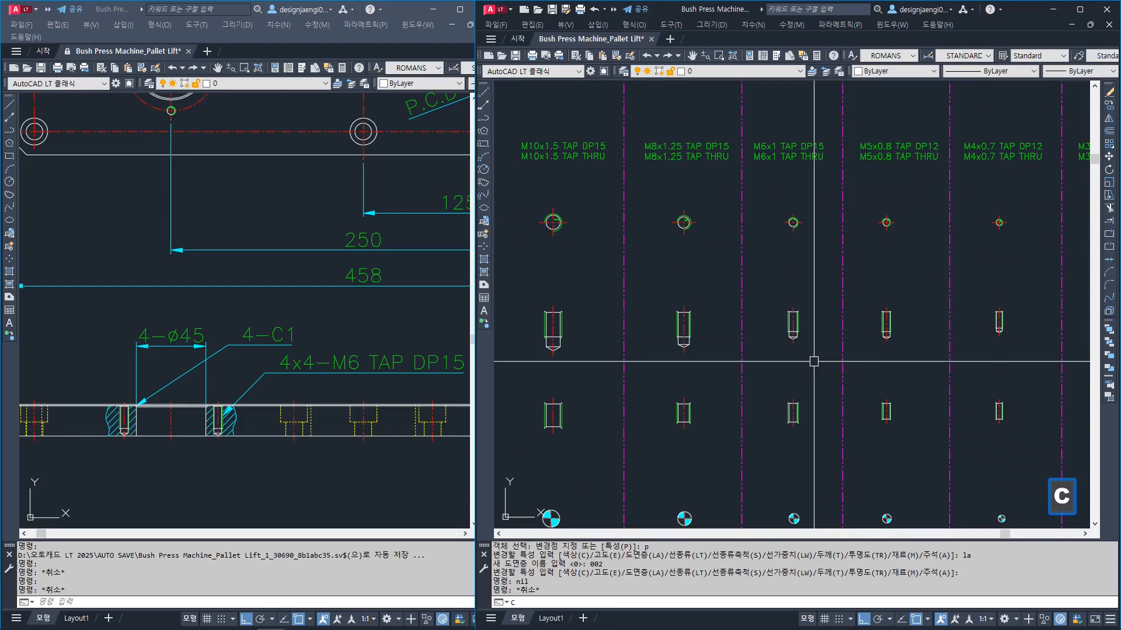
pyautogui.write('o')
pyautogui.press('space')
pyautogui.click(763, 187)
pyautogui.click(812, 356)
pyautogui.press('space')
pyautogui.scroll(-6, 790, 353)
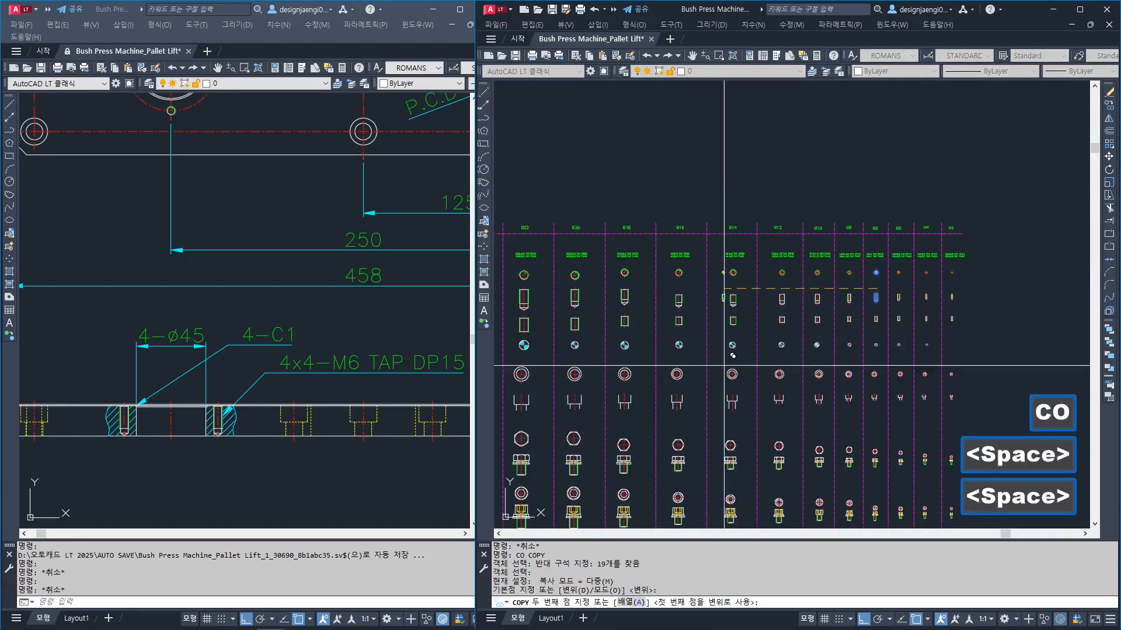
pyautogui.scroll(-5, 893, 386)
pyautogui.press('F8')
pyautogui.scroll(4, 940, 290)
pyautogui.scroll(2, 829, 276)
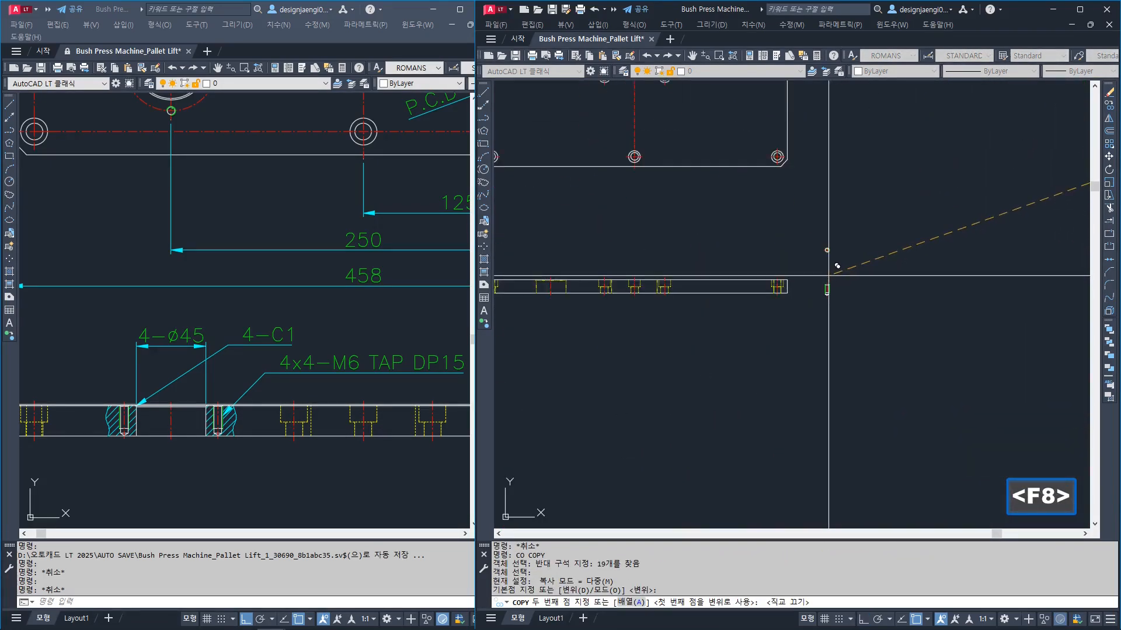
pyautogui.moveTo(791, 291); pyautogui.dragTo(916, 295, button='middle')
pyautogui.moveTo(566, 273); pyautogui.dragTo(611, 285, button='middle')
pyautogui.click(609, 298)
pyautogui.press('Escape')
# Put the copied M6 tap's side view on hidden-line layer 002
pyautogui.scroll(2, 609, 298)
pyautogui.scroll(3, 609, 298)
pyautogui.press('Escape')
pyautogui.click(583, 307)
pyautogui.scroll(-3, 656, 368)
pyautogui.click(696, 436)
pyautogui.write('2')
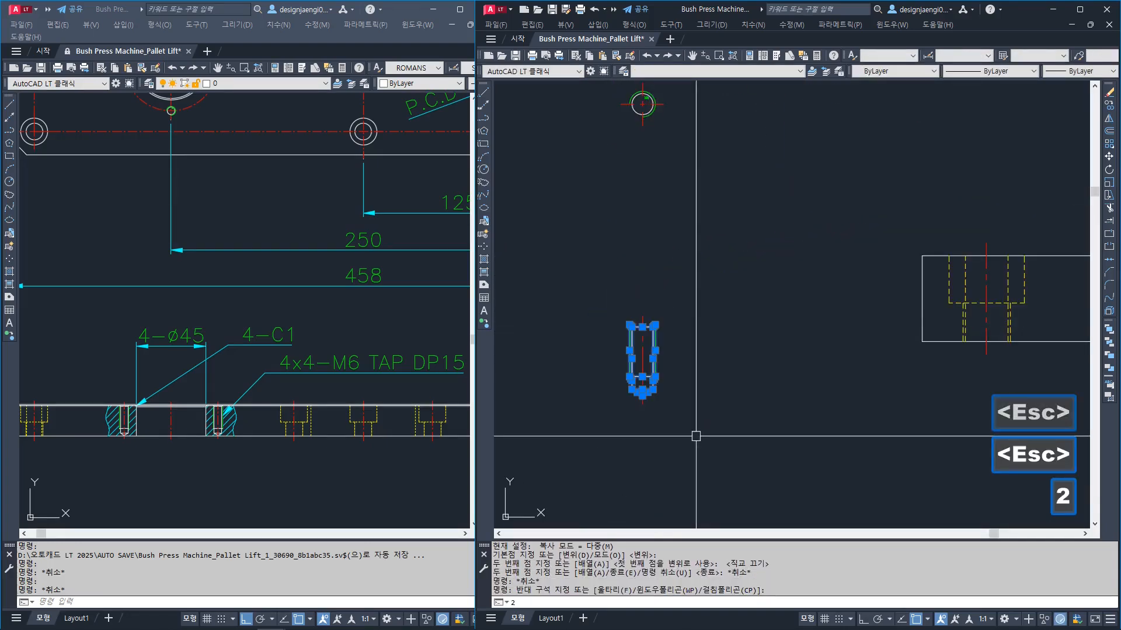
pyautogui.write('2')
pyautogui.press('space')
pyautogui.press('Escape')
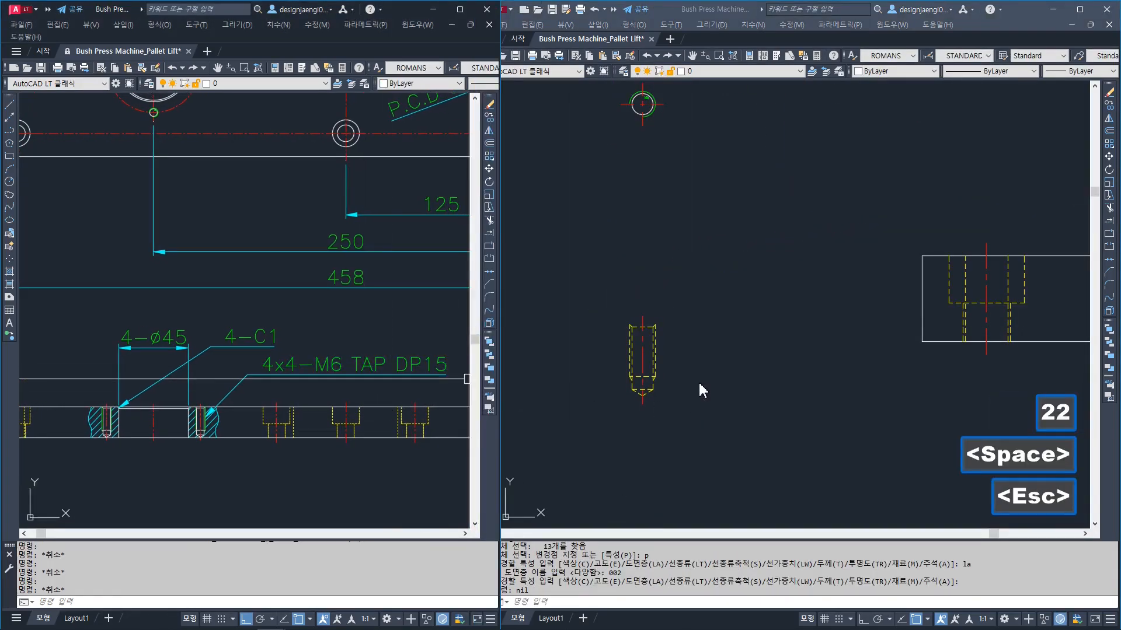
# Measure the thread depth of the copied M6 tap with a linear dimension without placing it
pyautogui.click(697, 392)
pyautogui.press('Escape')
pyautogui.press('Escape')
pyautogui.scroll(4, 673, 399)
pyautogui.write('AA')
pyautogui.press('space')
pyautogui.click(628, 343)
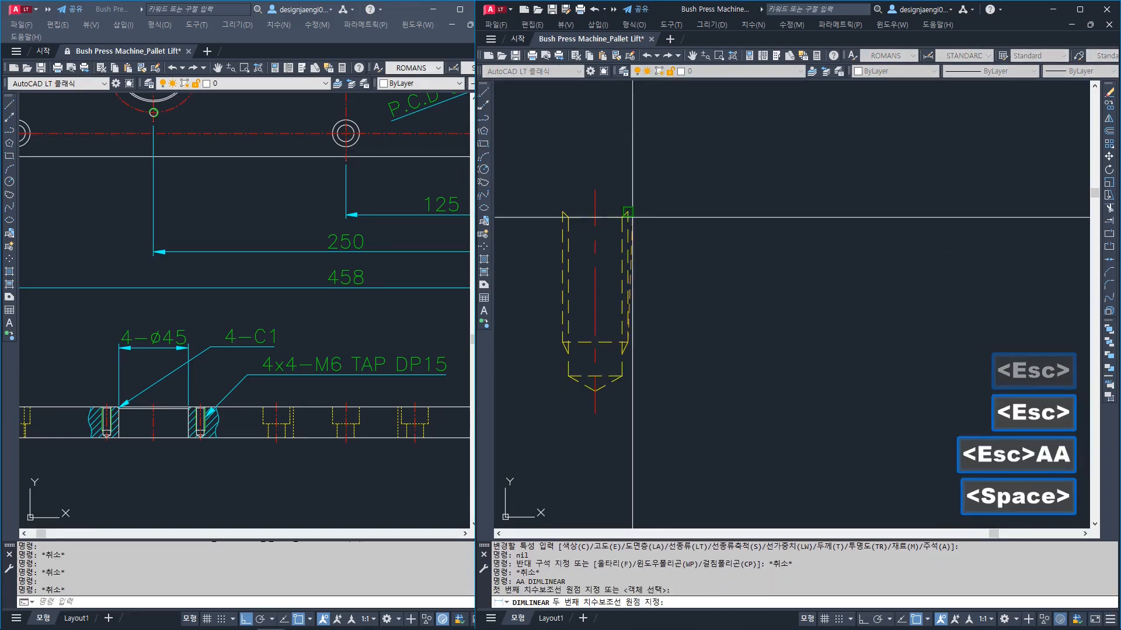
pyautogui.click(635, 219)
pyautogui.scroll(-4, 718, 304)
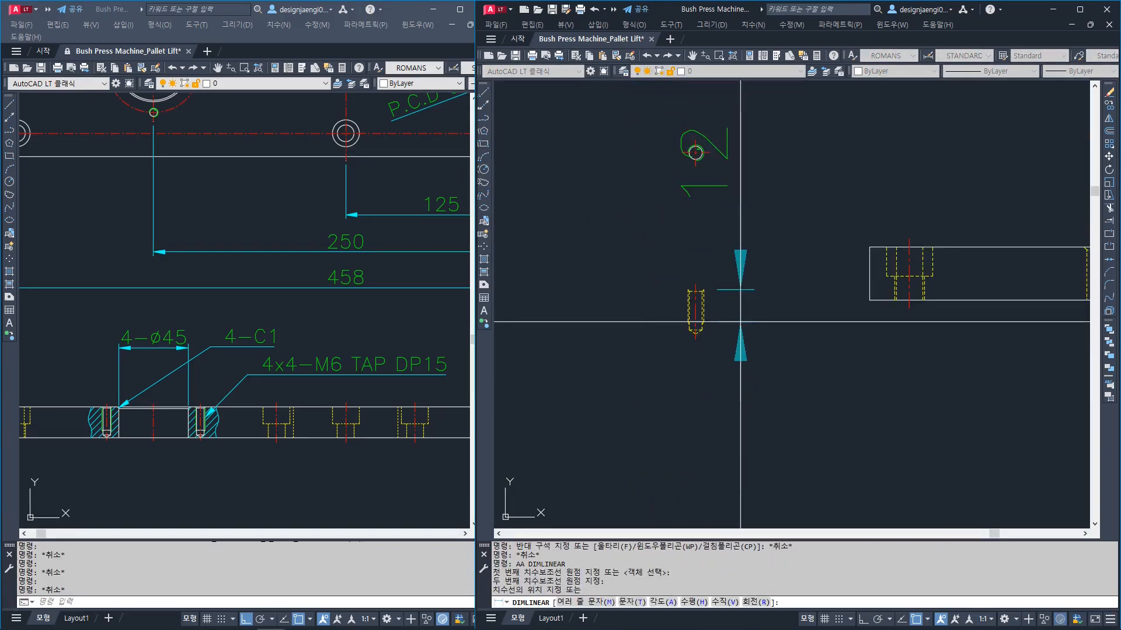
pyautogui.press('Escape')
# Stretch the lower end of the M6 tap's side view downward by 3 with ortho mode on
pyautogui.write('S')
pyautogui.press('space')
pyautogui.click(728, 313)
pyautogui.click(672, 346)
pyautogui.press('space')
pyautogui.click(725, 346)
pyautogui.press('F8')
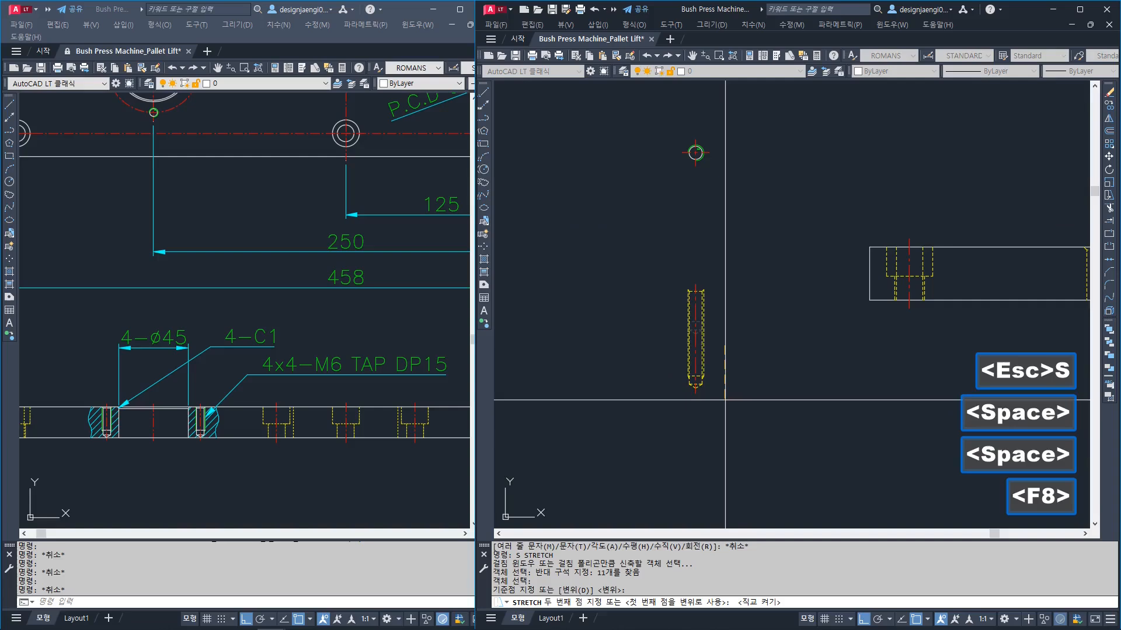
pyautogui.write('3')
pyautogui.press('space')
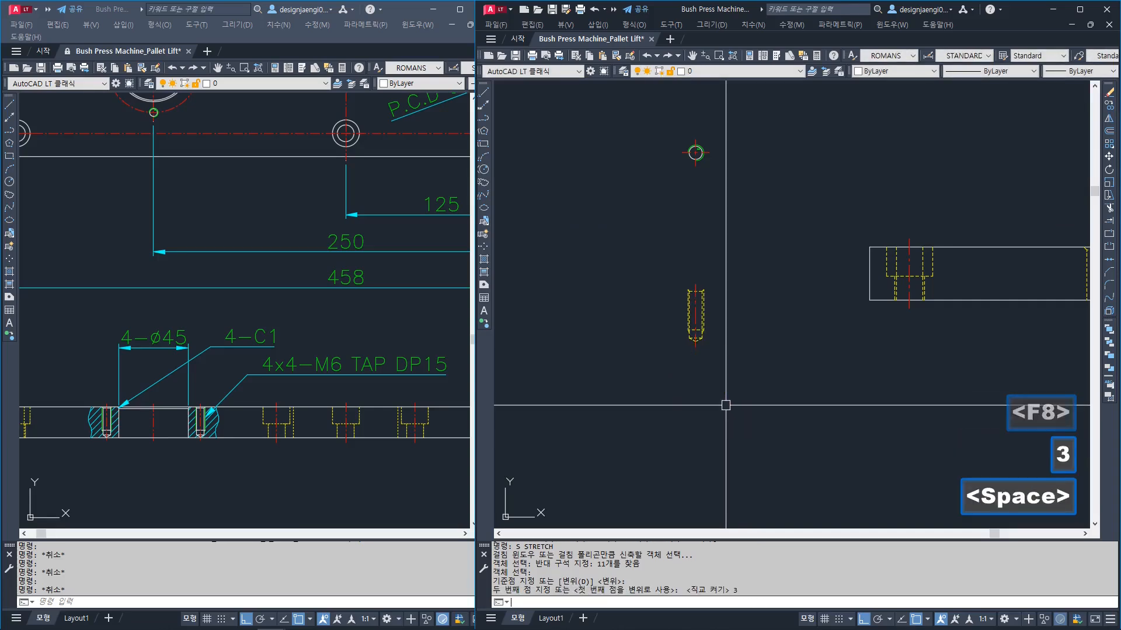
# Check the thread depth of the stretched M6 tap with a linear dimension without placing it
pyautogui.press('Escape')
pyautogui.write('A')
pyautogui.scroll(3, 707, 321)
pyautogui.write('A')
pyautogui.press('space')
pyautogui.click(683, 199)
pyautogui.click(684, 359)
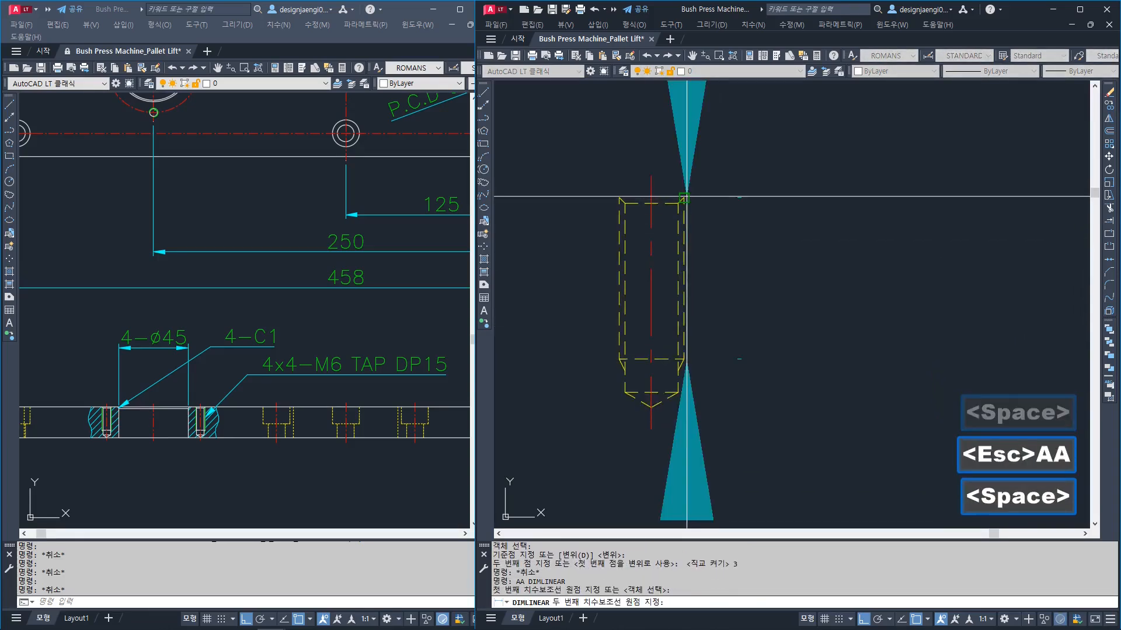
pyautogui.scroll(-3, 732, 309)
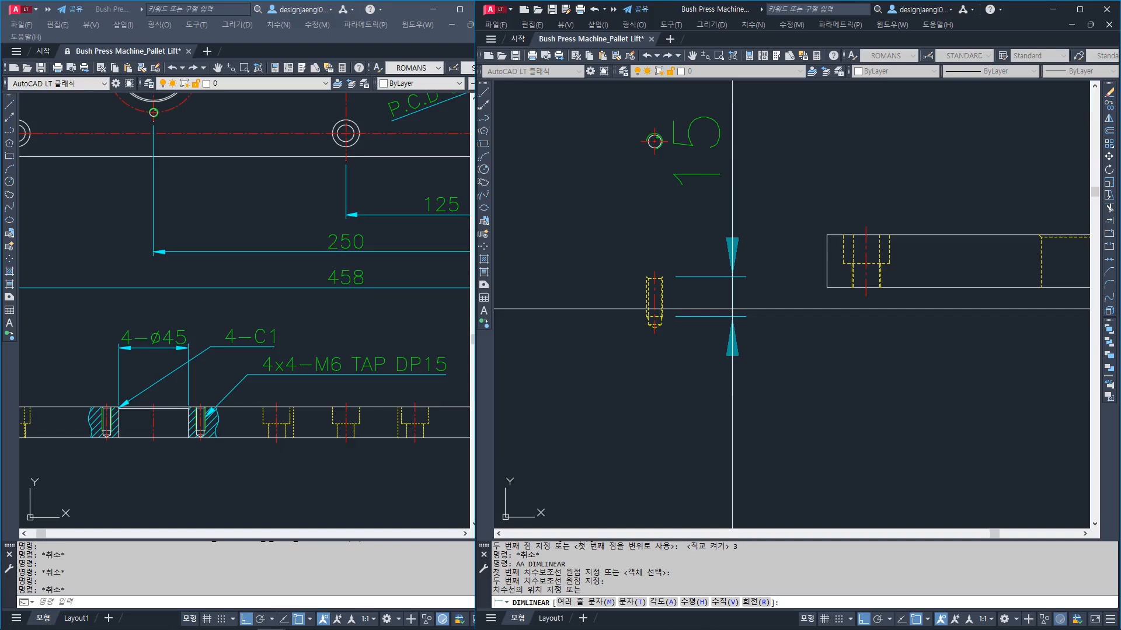
pyautogui.press('Escape')
# Move the M6 tap's side view below the plate, in line with the ø45 hole's centre line
pyautogui.write('M')
pyautogui.press('space')
pyautogui.click(629, 260)
pyautogui.click(684, 343)
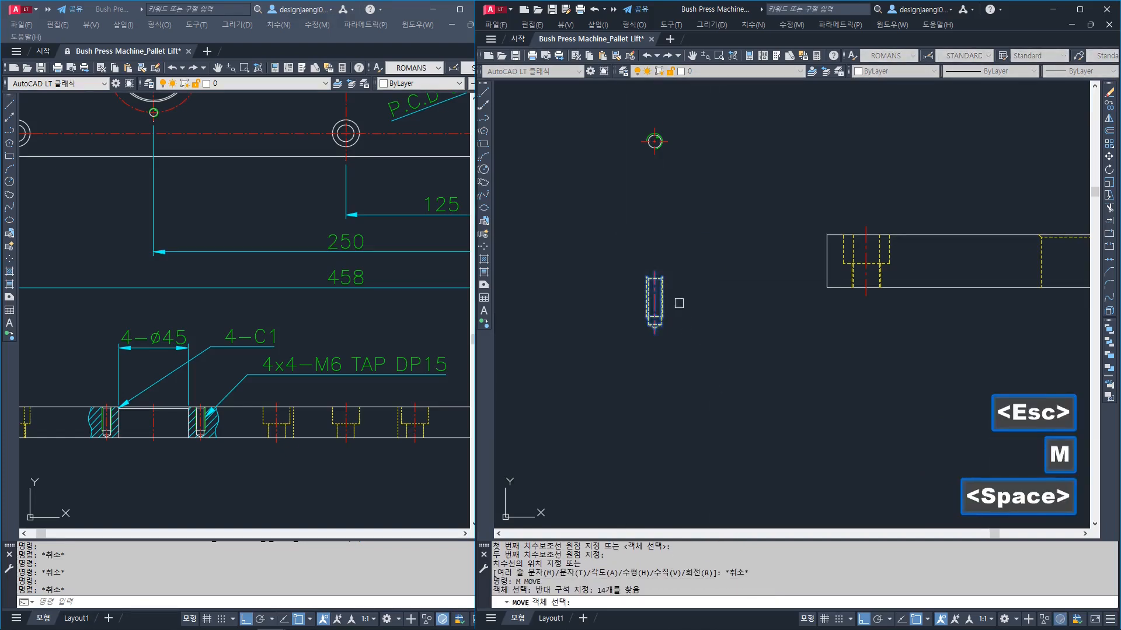
pyautogui.press('space')
pyautogui.click(654, 272)
pyautogui.moveTo(833, 307); pyautogui.dragTo(567, 330, button='middle')
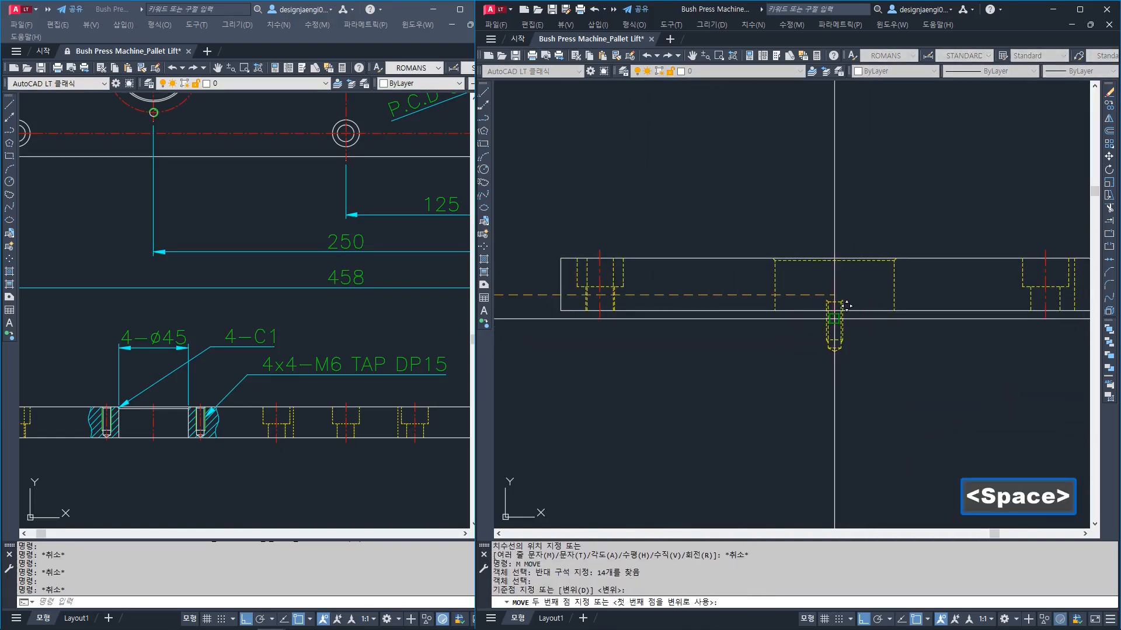
pyautogui.click(834, 325)
pyautogui.press('Escape')
# Move the M6 tap's side view 30.5 to the left of the ø45 hole's centre line
pyautogui.scroll(-2, 231, 371)
pyautogui.moveTo(403, 280); pyautogui.dragTo(283, 333, button='middle')
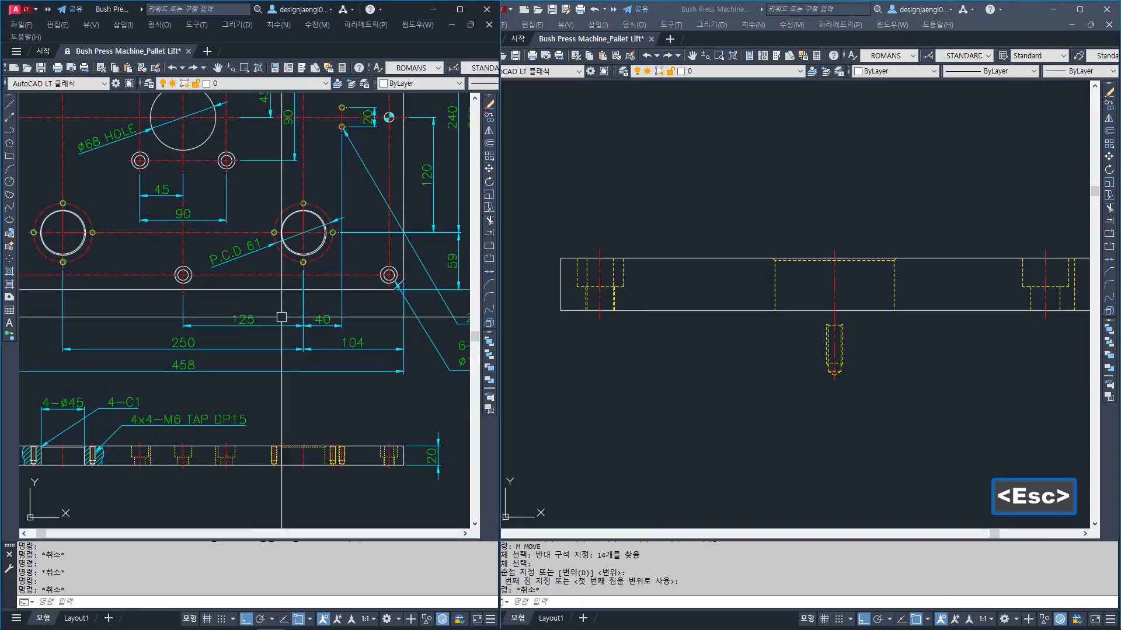
pyautogui.press('Escape')
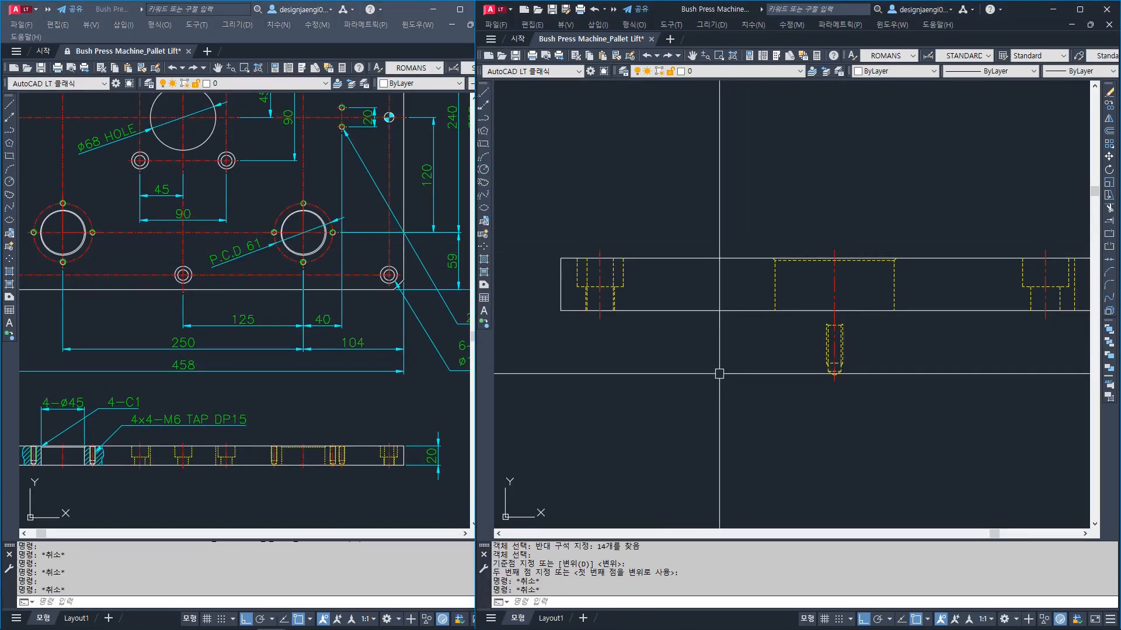
pyautogui.press('Escape')
pyautogui.write('m')
pyautogui.press('space')
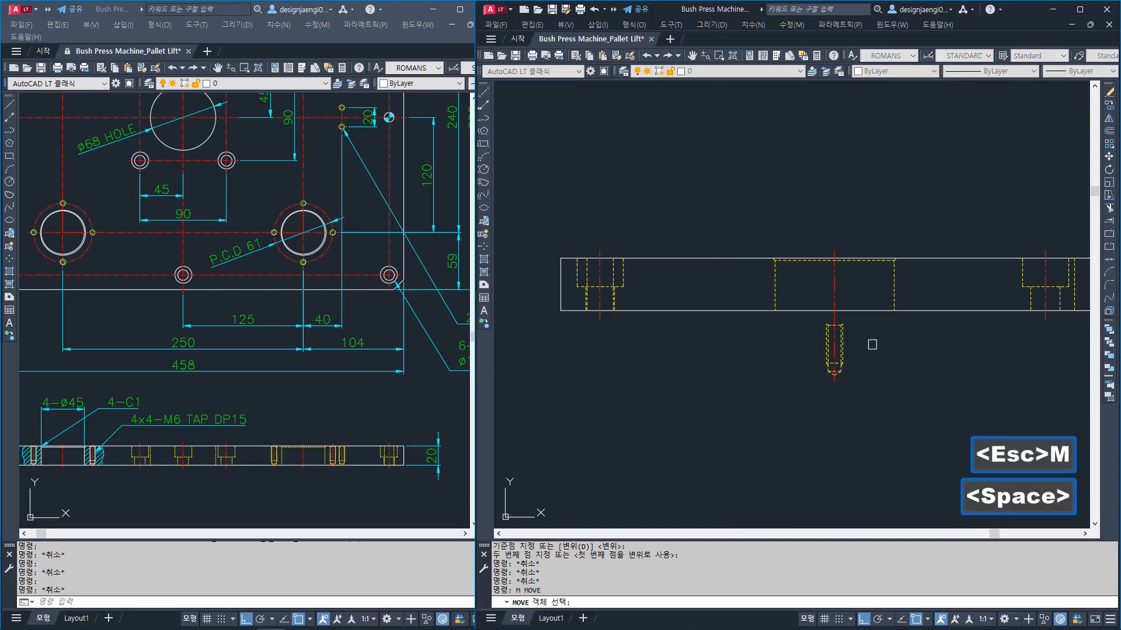
pyautogui.click(816, 289)
pyautogui.click(882, 428)
pyautogui.press('space')
pyautogui.click(882, 429)
pyautogui.write('3')
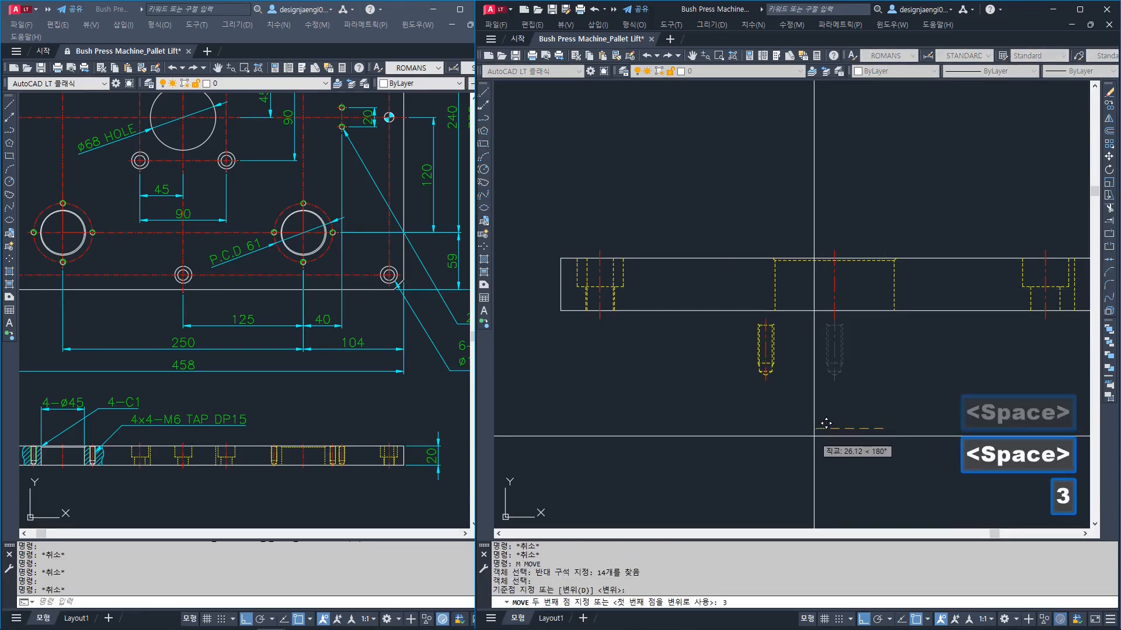
pyautogui.write('0.5')
pyautogui.press('space')
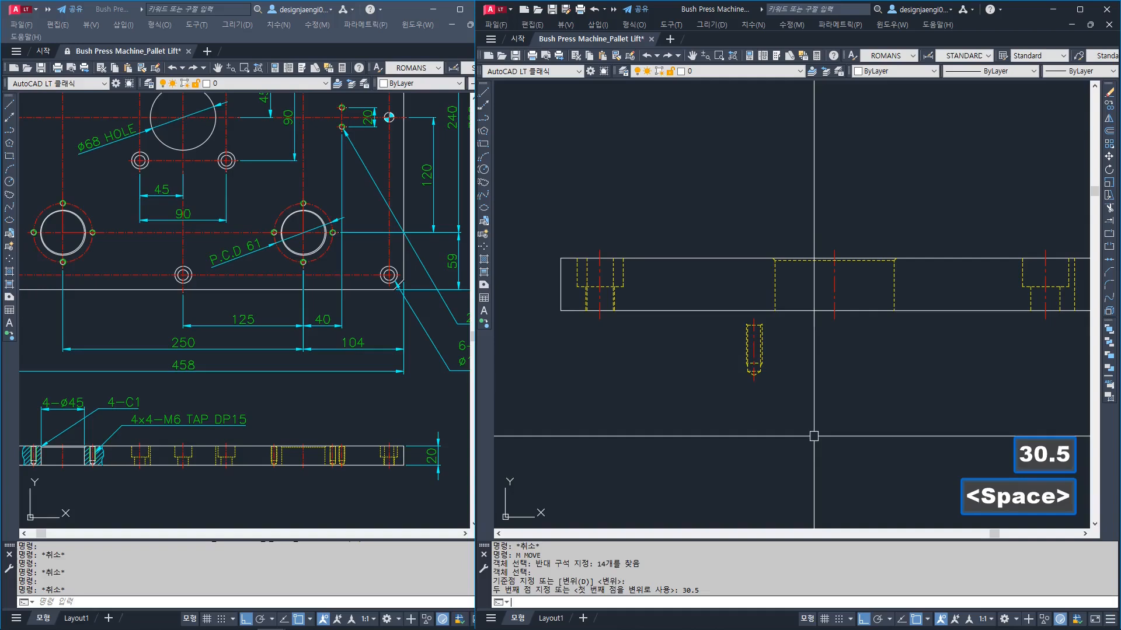
# Move the M6 tap's side view straight up so its top lies on the plate's upper edge
pyautogui.write('m')
pyautogui.press('space')
pyautogui.click(719, 295)
pyautogui.click(766, 413)
pyautogui.scroll(6, 754, 318)
pyautogui.press('space')
pyautogui.click(722, 340)
pyautogui.scroll(-2, 722, 339)
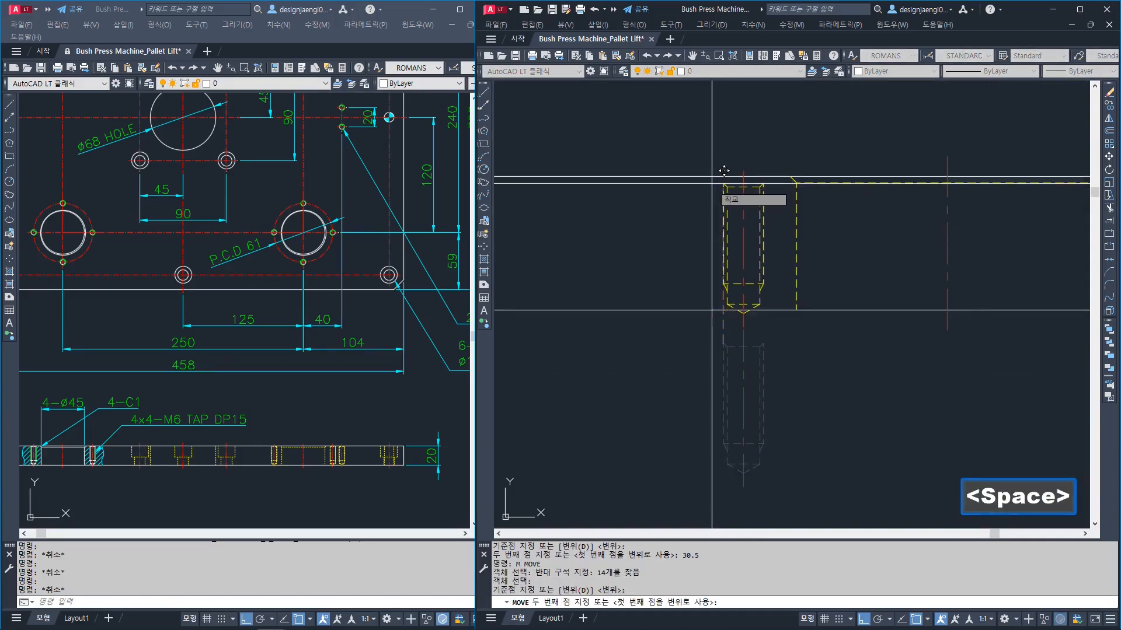
pyautogui.click(723, 167)
pyautogui.scroll(-2, 686, 358)
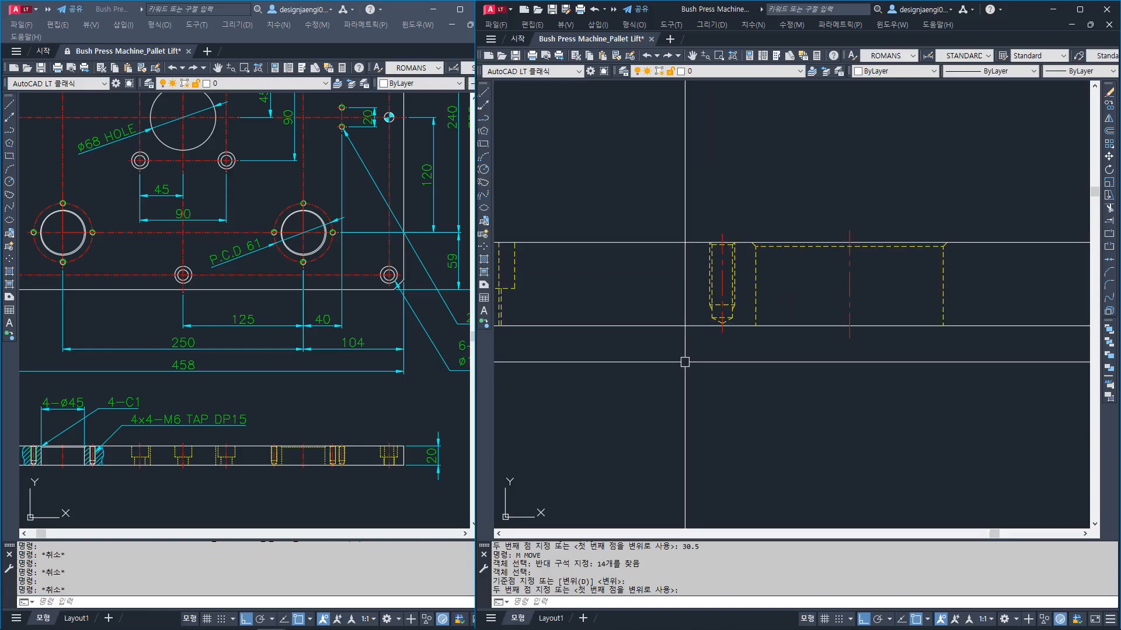
# Mirror the M6 tap about the ø45 hole's centre line, keeping the original
pyautogui.write('mi')
pyautogui.press('space')
pyautogui.click(697, 196)
pyautogui.click(746, 368)
pyautogui.press('space')
pyautogui.click(849, 338)
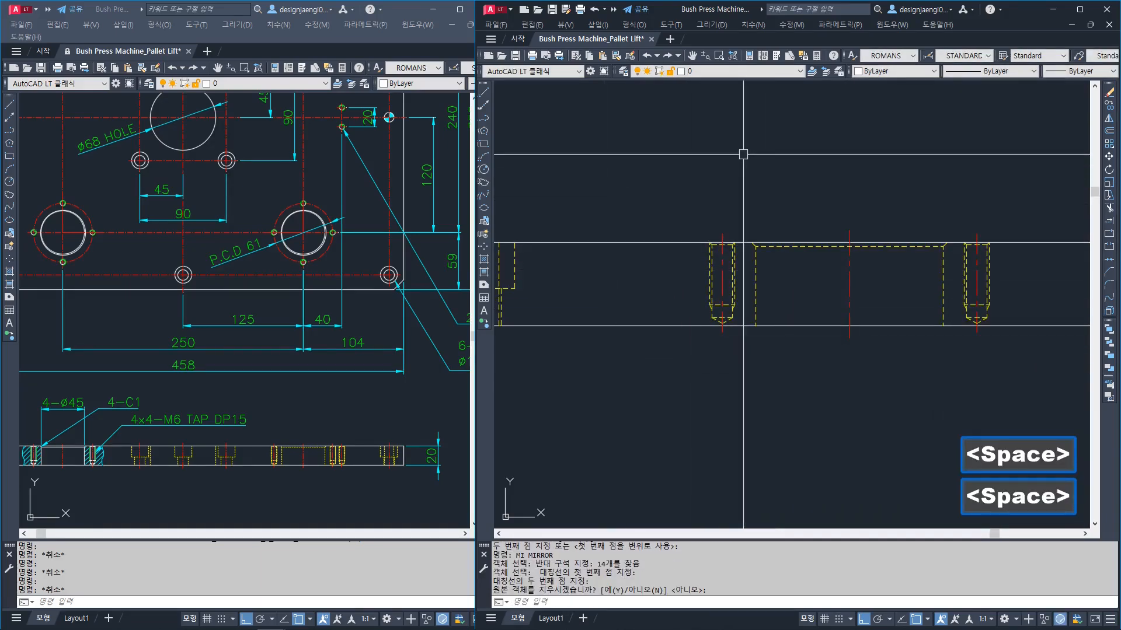
pyautogui.click(819, 403)
# Mirror the ø45 hole and its two M6 taps about the plate's vertical centre line, keeping the originals
pyautogui.scroll(-4, 819, 403)
pyautogui.scroll(-2, 894, 305)
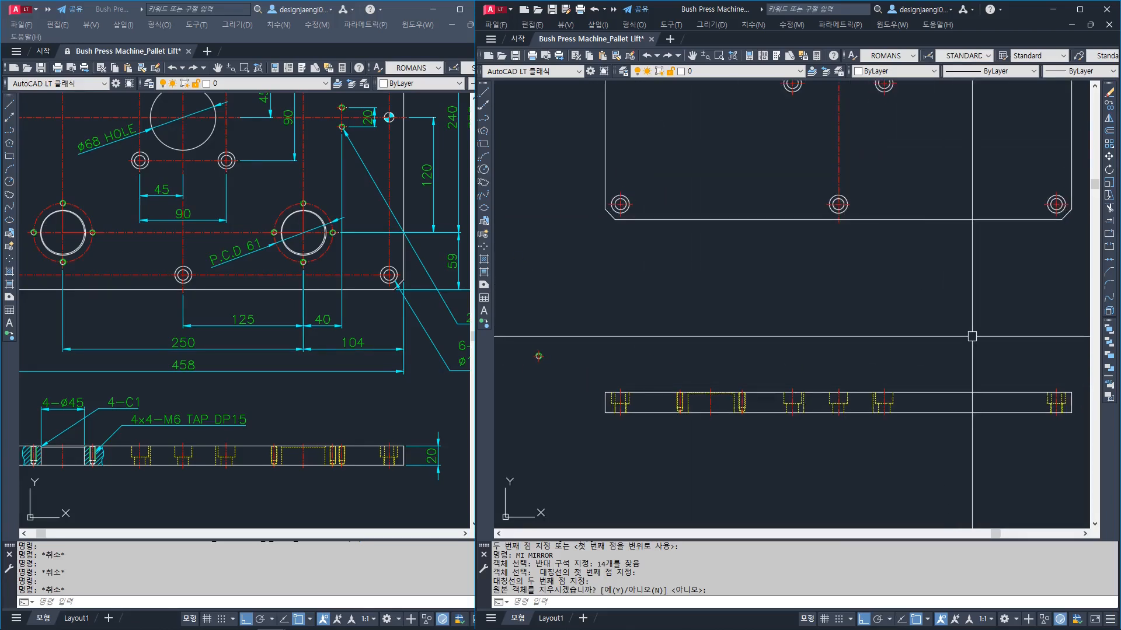
pyautogui.write('I')
pyautogui.press('space')
pyautogui.click(658, 354)
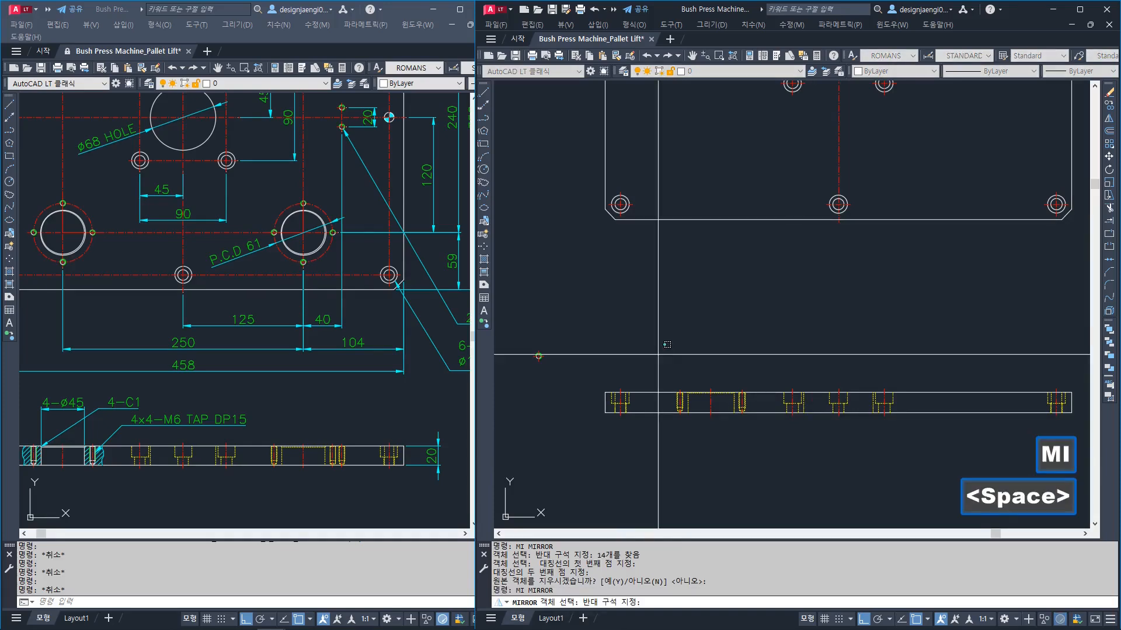
pyautogui.click(762, 448)
pyautogui.press('space')
pyautogui.click(839, 221)
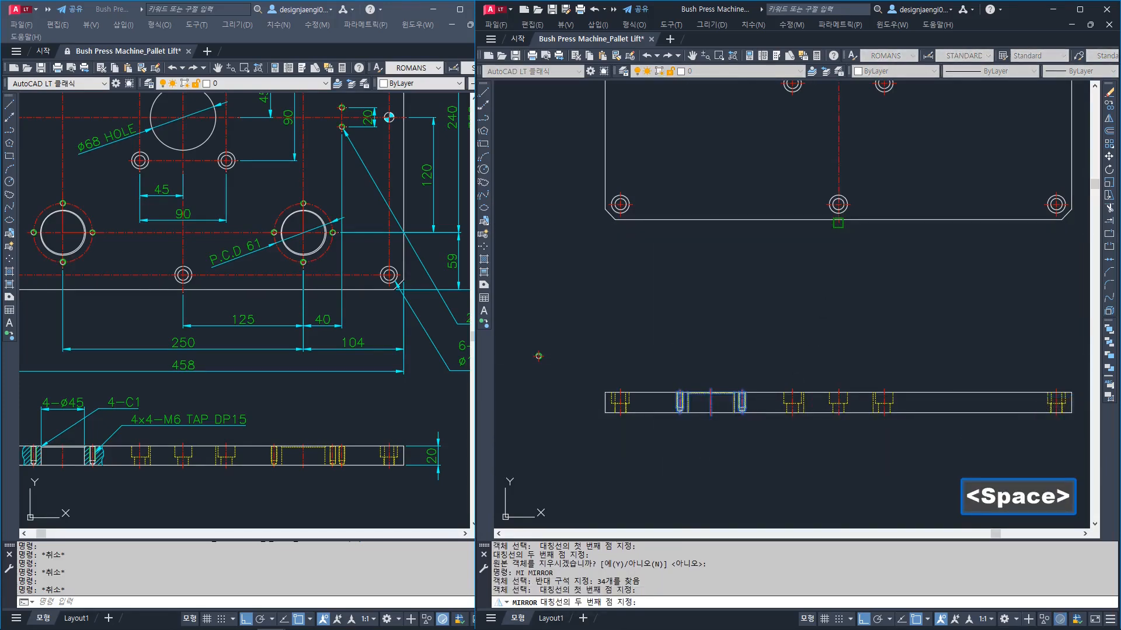
pyautogui.click(849, 460)
pyautogui.press('space')
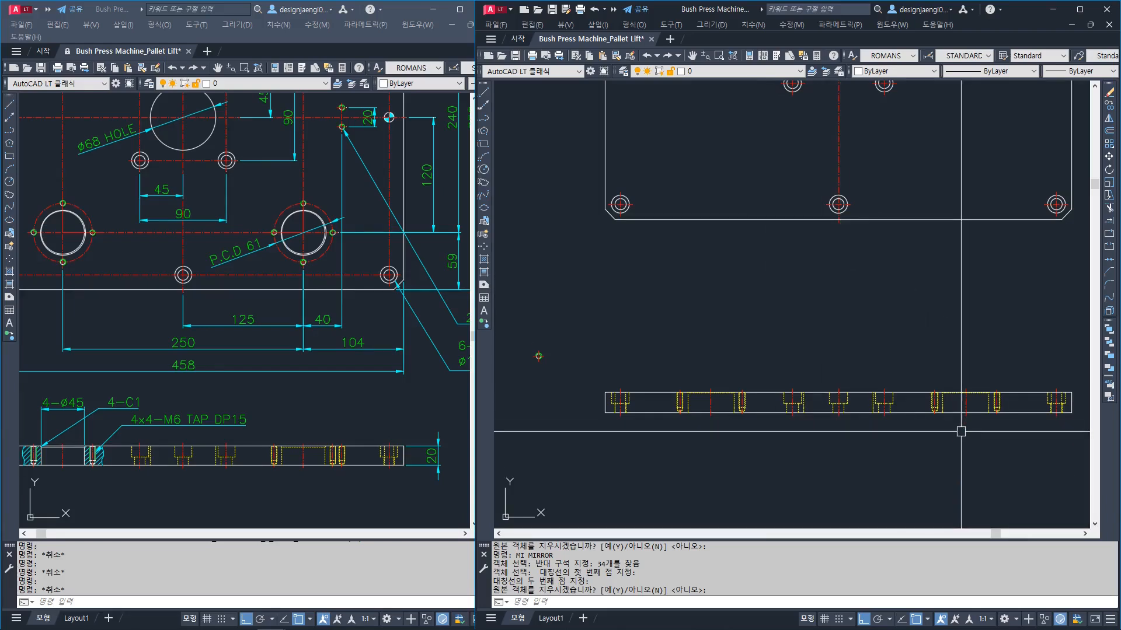
pyautogui.scroll(-3, 960, 431)
pyautogui.moveTo(961, 431); pyautogui.dragTo(858, 418, button='middle')
pyautogui.moveTo(859, 354); pyautogui.dragTo(858, 383, button='middle')
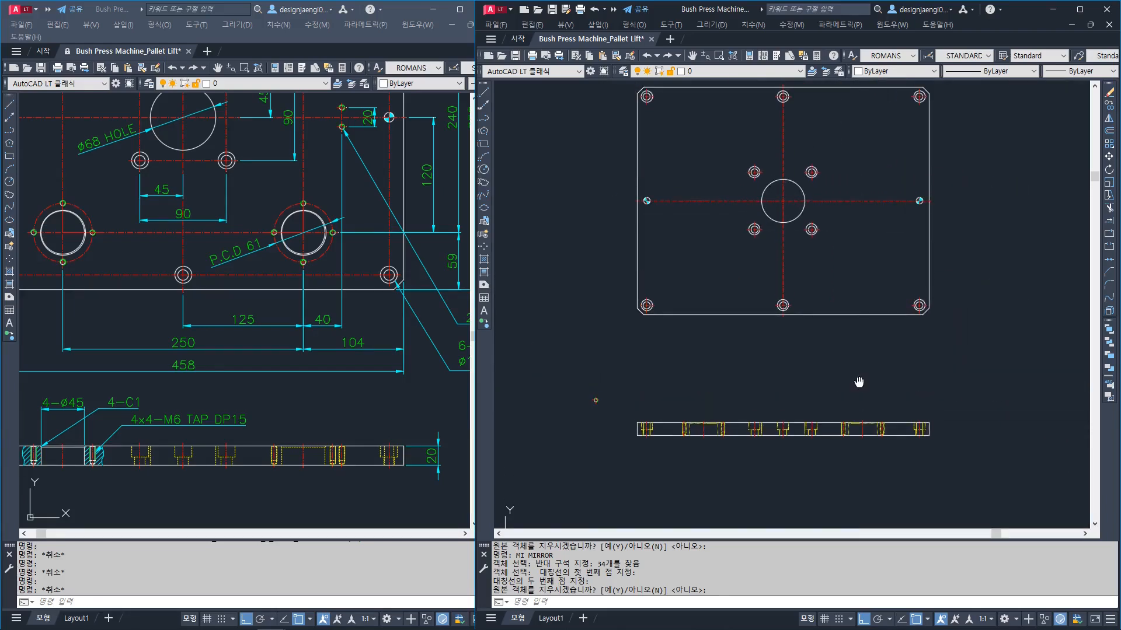
pyautogui.click(233, 340)
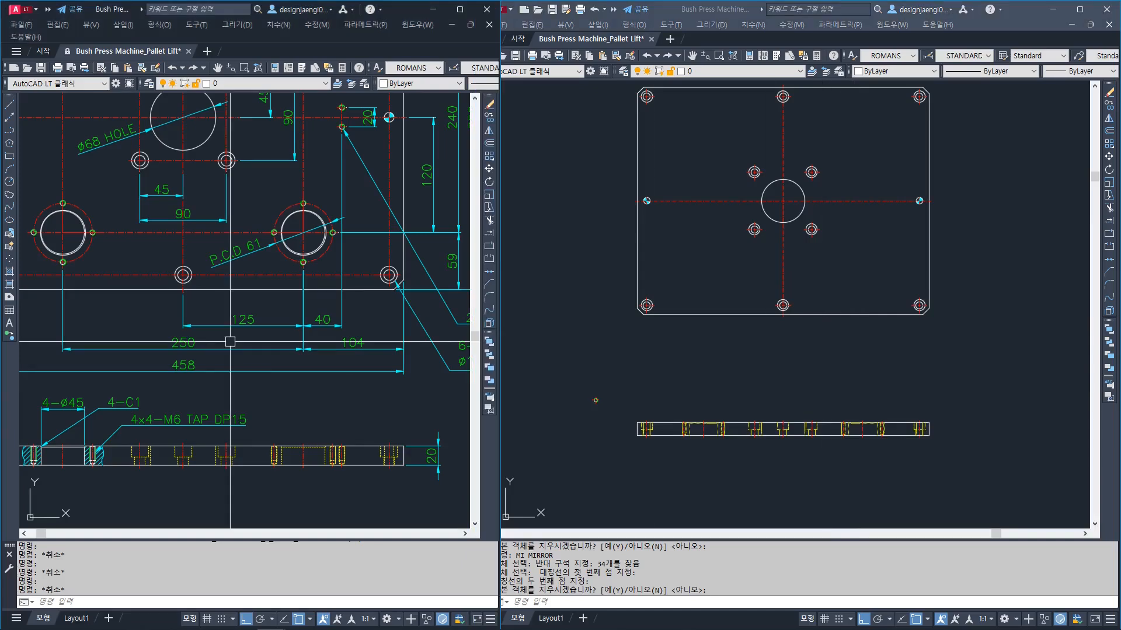
pyautogui.moveTo(55, 283); pyautogui.dragTo(98, 335, button='middle')
pyautogui.click(657, 433)
pyautogui.scroll(8, 698, 448)
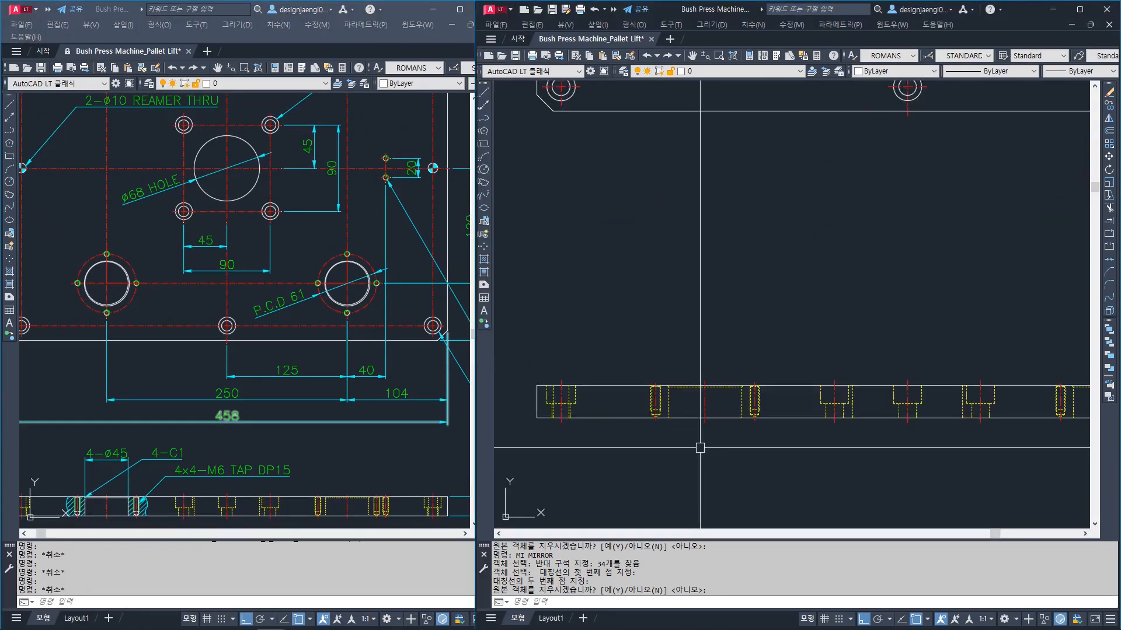
pyautogui.press('Escape')
pyautogui.write('1')
pyautogui.press('space')
pyautogui.click(747, 312)
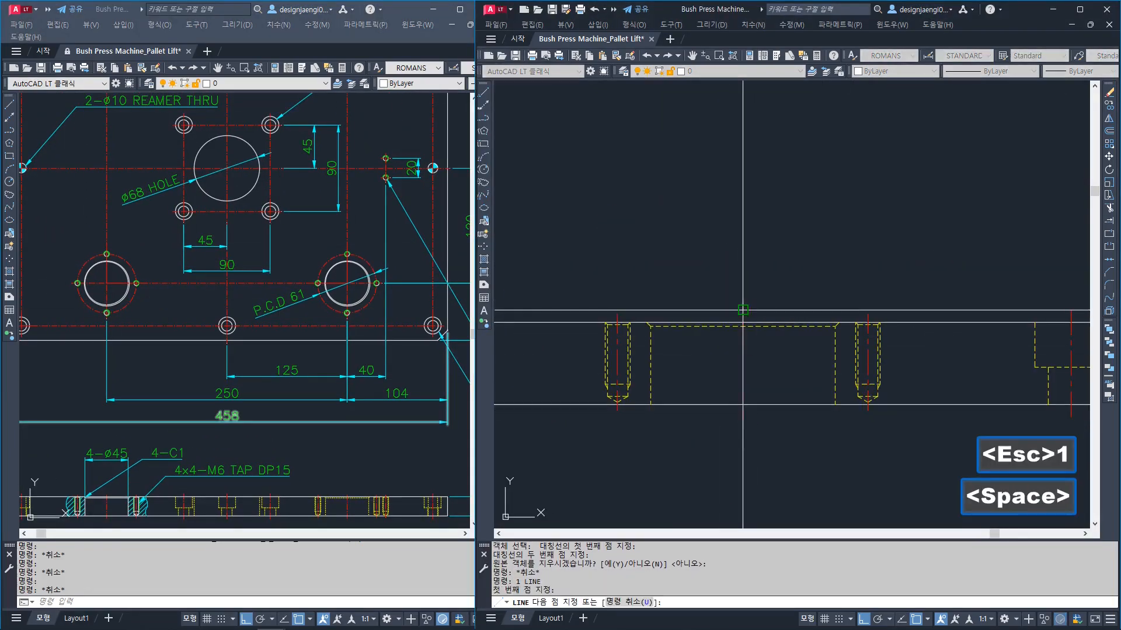
pyautogui.press('Escape')
# Draw a vertical projection line upward from the left ø45 hole's centre line in the front view
pyautogui.write('L')
pyautogui.click(743, 310)
pyautogui.scroll(-2, 745, 303)
pyautogui.moveTo(757, 263); pyautogui.dragTo(755, 316, button='middle')
pyautogui.click(767, 206)
pyautogui.press('Escape')
# Draw vertical projection lines upward from the ø45 hole's right edge and from the adjacent M6 tap's centre line
pyautogui.press('space')
pyautogui.scroll(2, 772, 397)
pyautogui.scroll(-2, 808, 373)
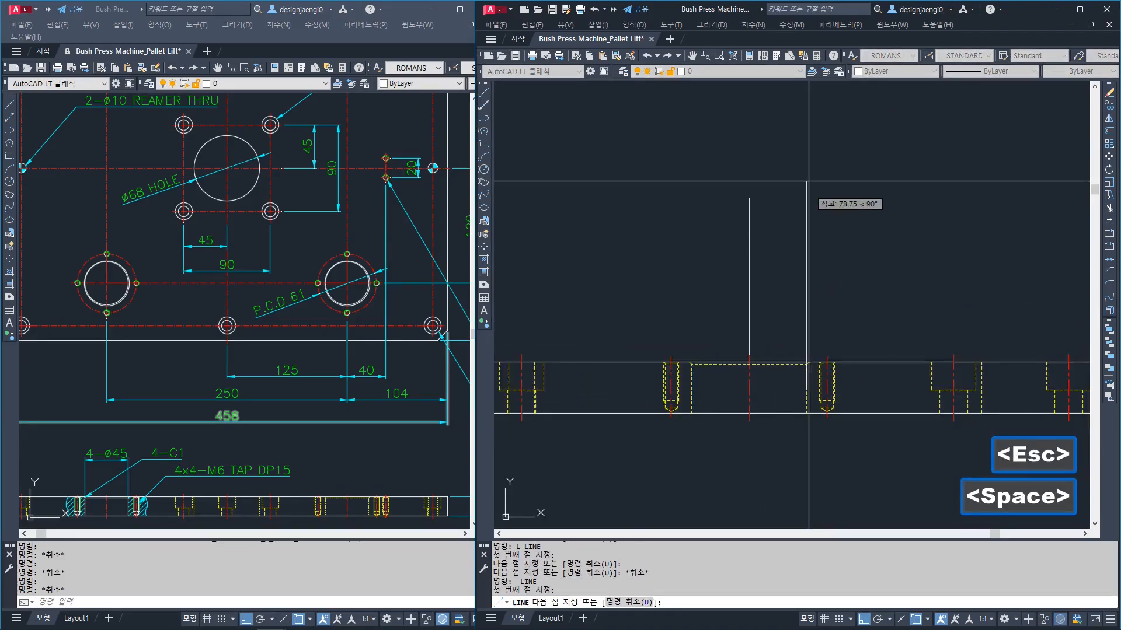
pyautogui.press('Escape')
pyautogui.press('space')
pyautogui.click(827, 356)
pyautogui.press('Escape')
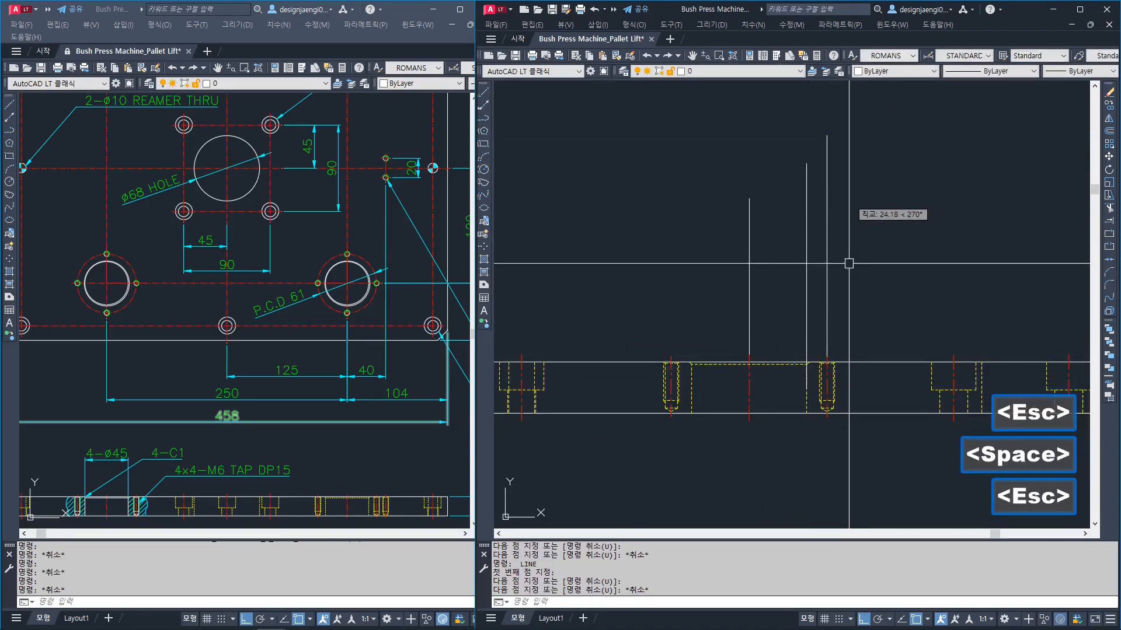
# Draw two concentric circles centred on the upper end of the hole's centre projection line, reaching the hole-edge and tap-centre projection lines
pyautogui.write('c')
pyautogui.press('space')
pyautogui.click(749, 199)
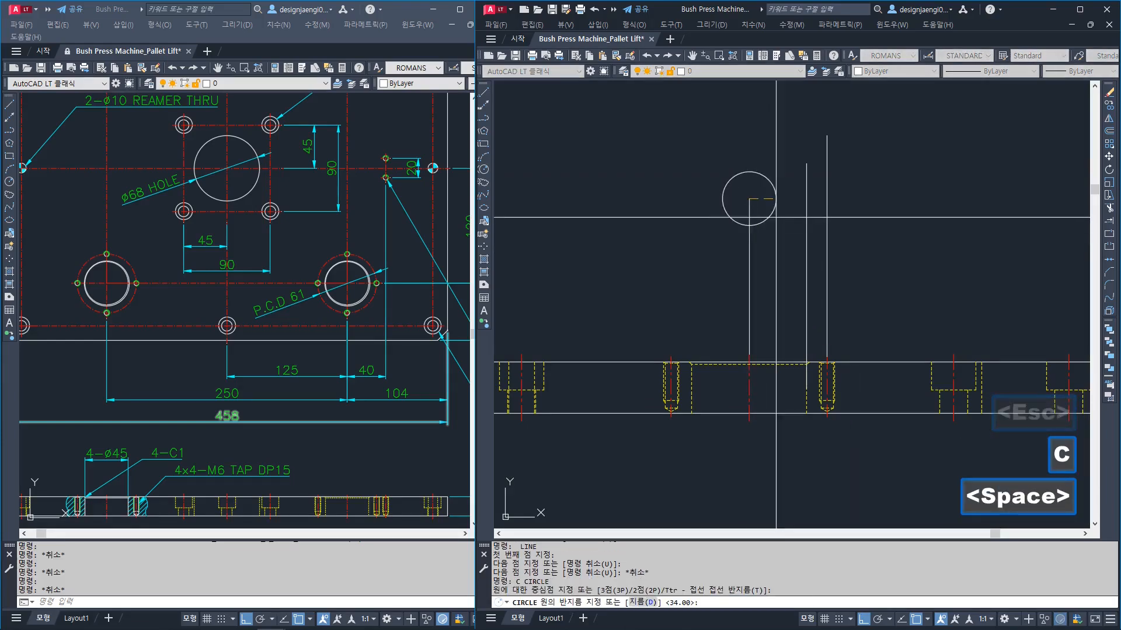
pyautogui.click(811, 199)
pyautogui.press('space')
pyautogui.click(749, 199)
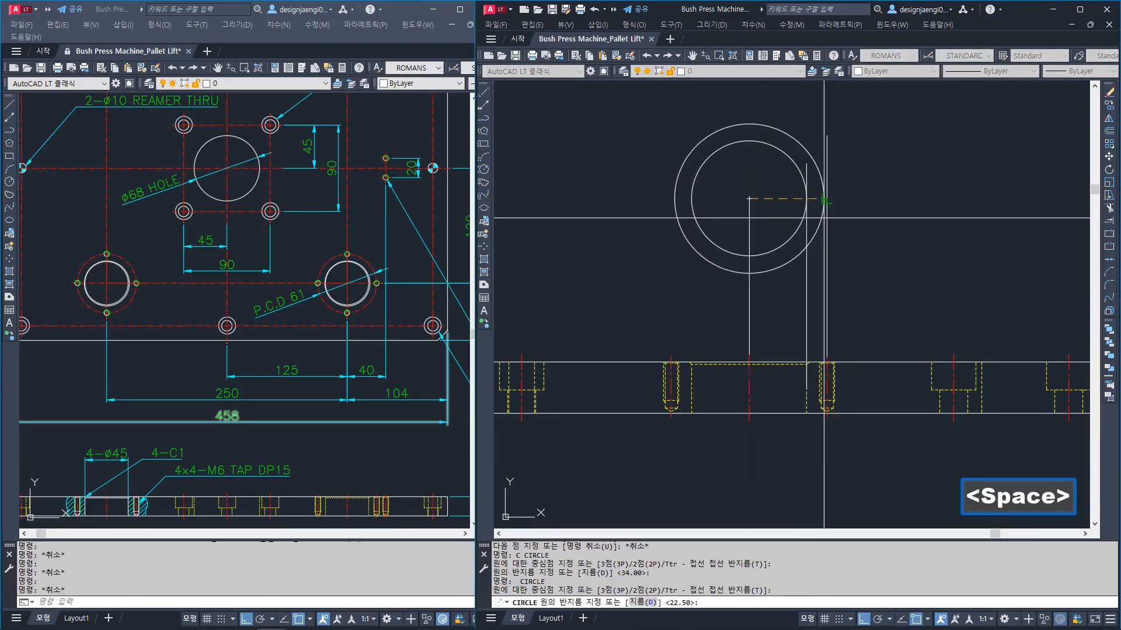
pyautogui.click(826, 217)
pyautogui.press('Escape')
# Erase the three vertical projection lines below the concentric circles
pyautogui.write('e')
pyautogui.press('space')
pyautogui.click(849, 310)
pyautogui.click(740, 316)
pyautogui.press('space')
pyautogui.press('Escape')
# Change the outer pitch circle to the centre-line layer 001
pyautogui.click(759, 275)
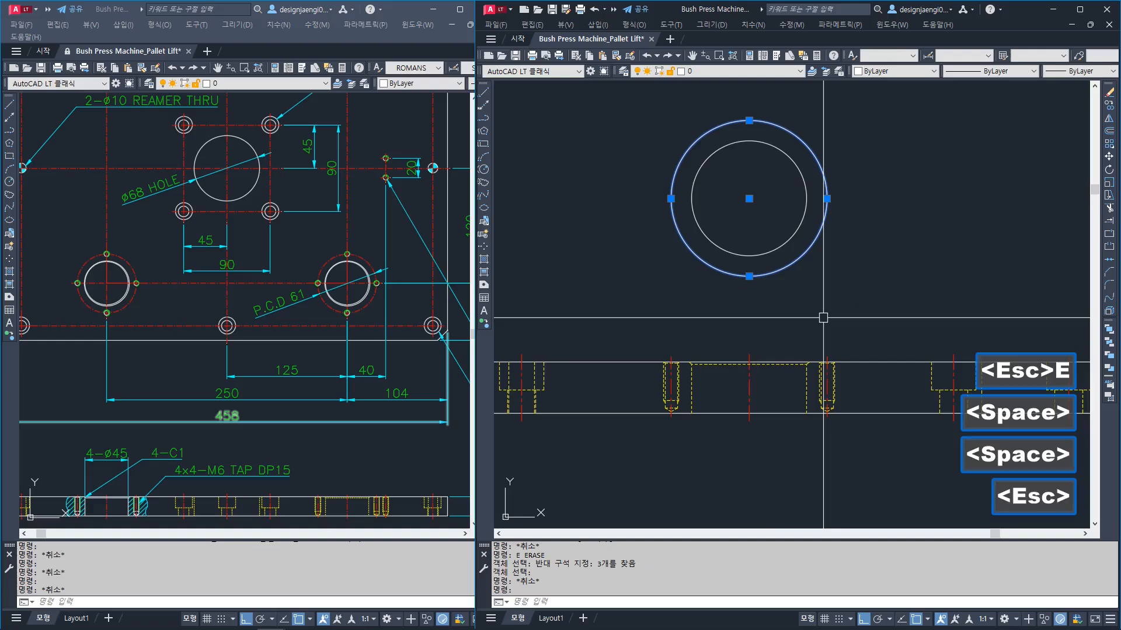
pyautogui.write('11')
pyautogui.press('space')
pyautogui.press('Escape')
pyautogui.write('1')
pyautogui.press('space')
pyautogui.click(673, 199)
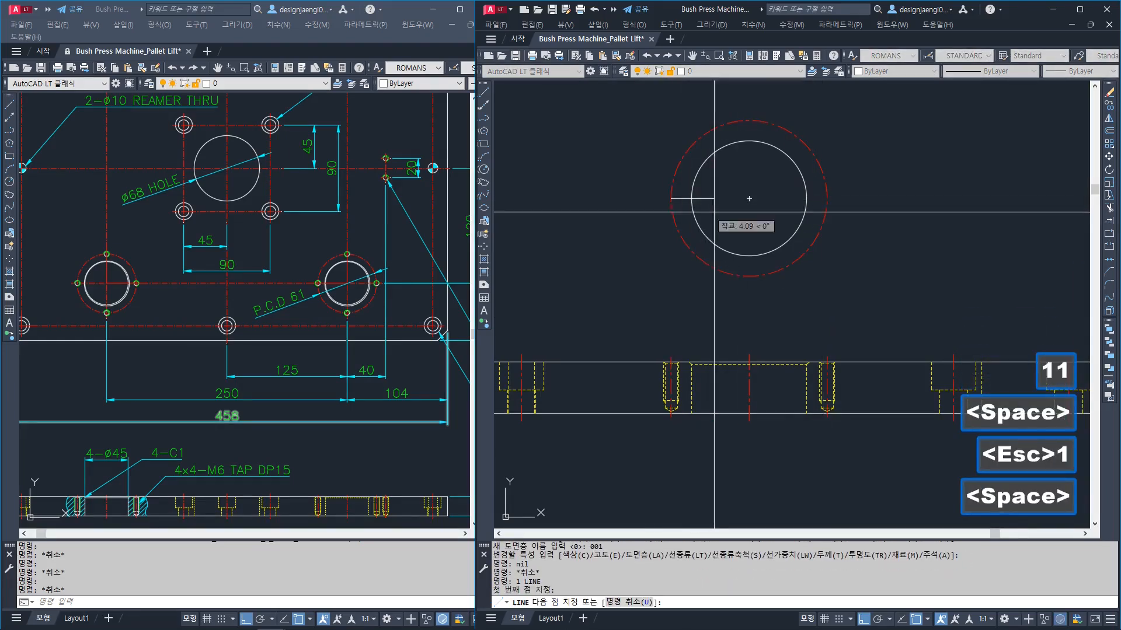
pyautogui.press('Escape')
pyautogui.press('Escape')
# Draw a horizontal and a vertical line across the pitch circle between its opposite quadrant points
pyautogui.write('l')
pyautogui.press('space')
pyautogui.click(673, 199)
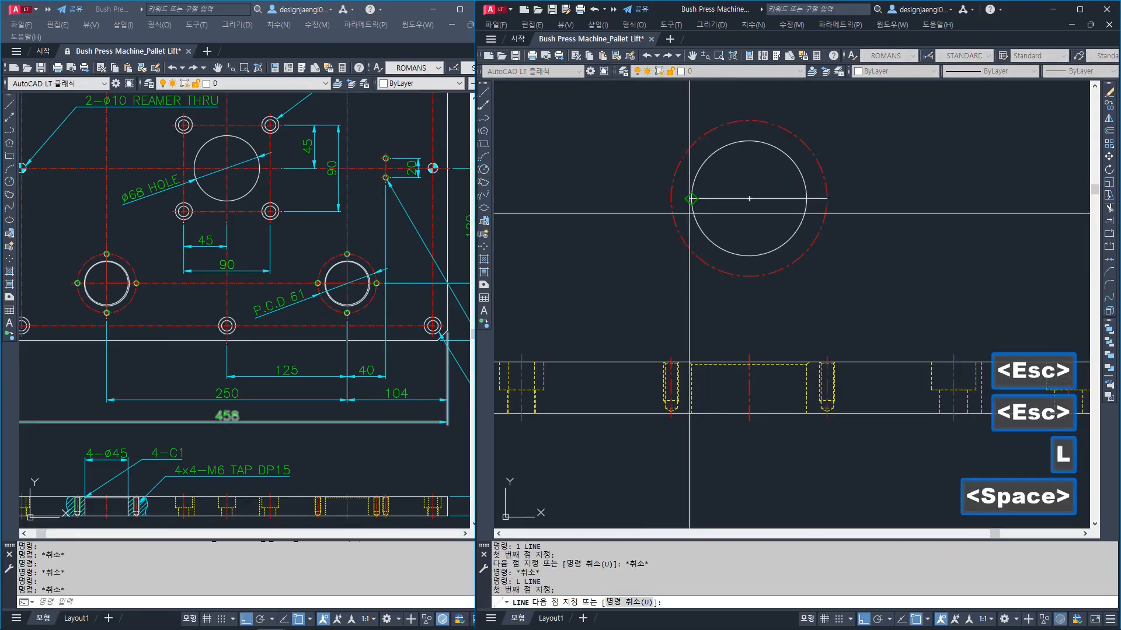
pyautogui.click(827, 199)
pyautogui.press('space')
pyautogui.press('space')
pyautogui.click(749, 120)
pyautogui.click(749, 277)
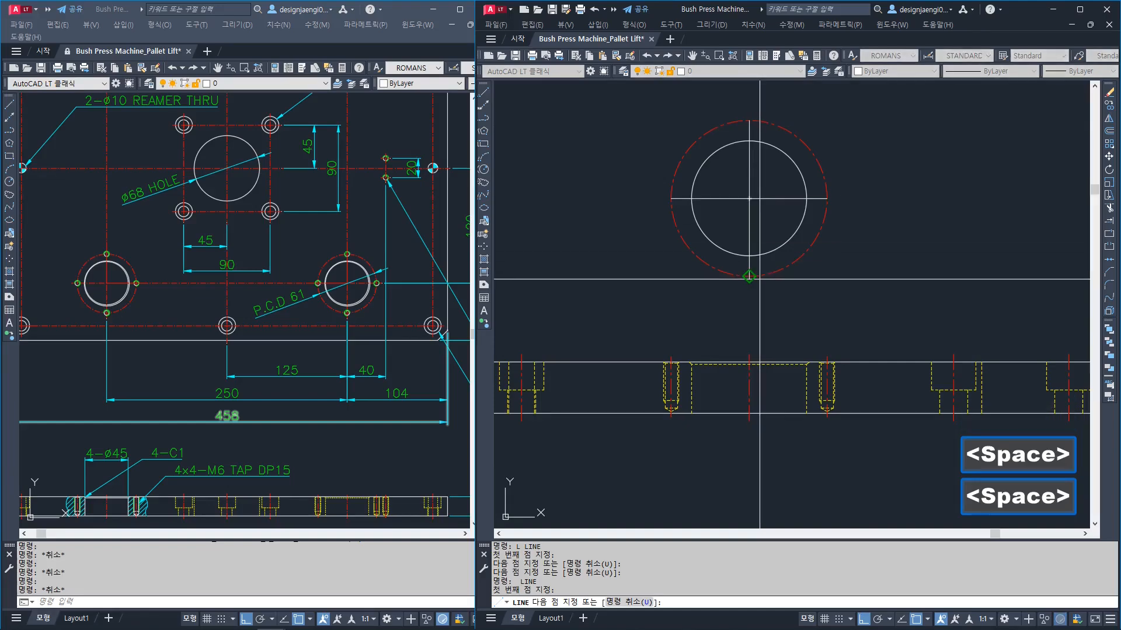
pyautogui.press('Escape')
# Offset the pitch circle outward by 6 as a boundary for the centre lines
pyautogui.moveTo(415, 442); pyautogui.dragTo(284, 426, button='middle')
pyautogui.moveTo(170, 459); pyautogui.dragTo(349, 391, button='middle')
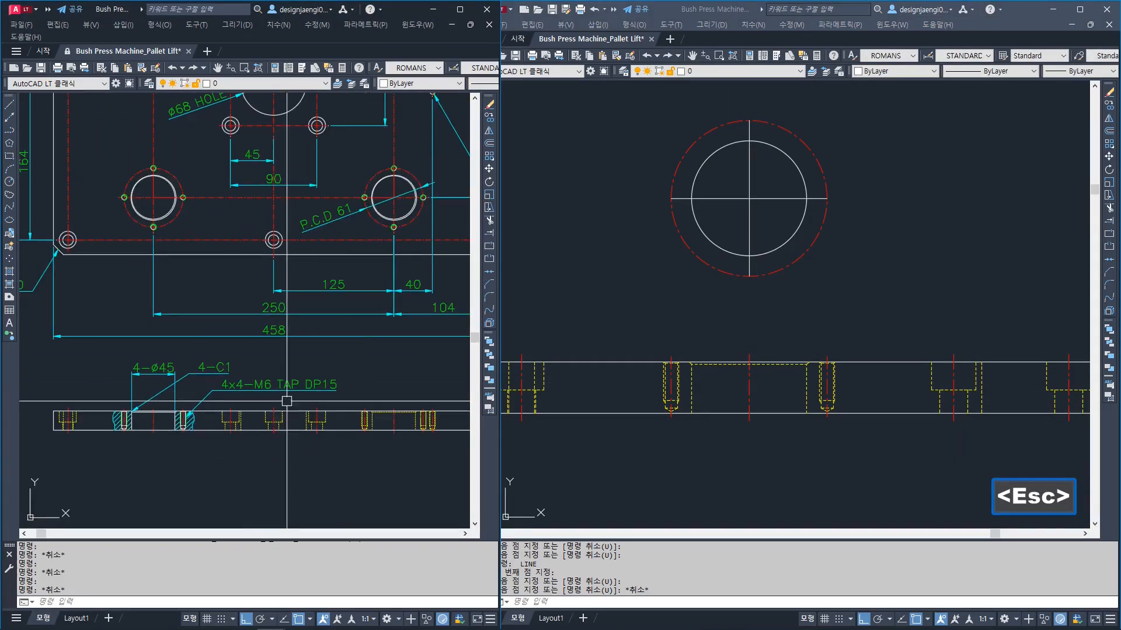
pyautogui.click(828, 184)
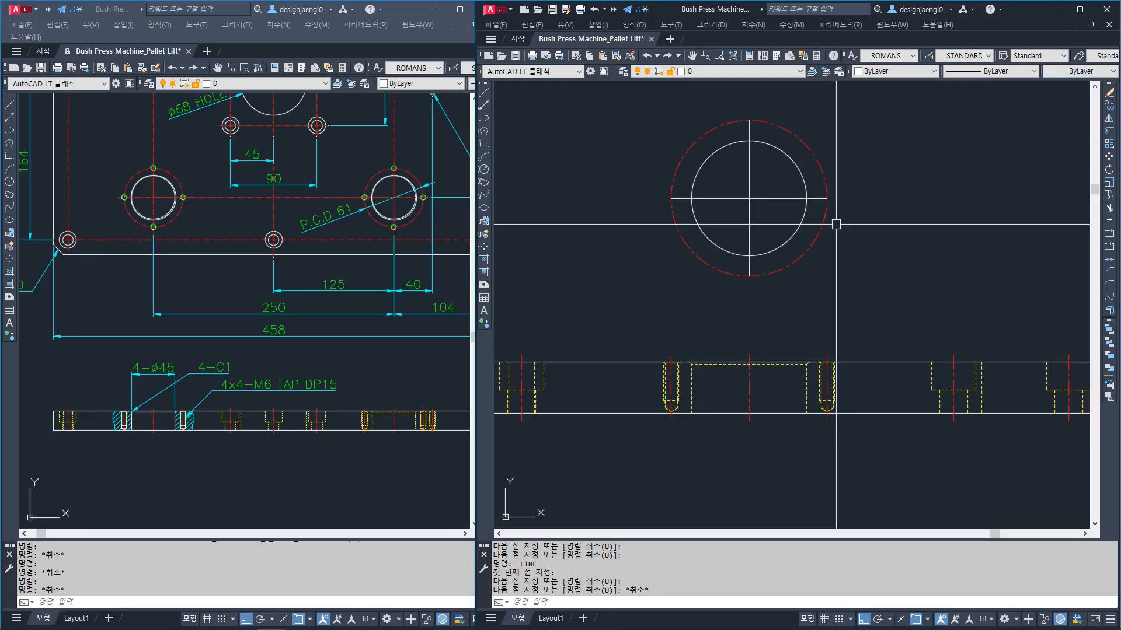
pyautogui.scroll(3, 833, 389)
pyautogui.scroll(-3, 841, 362)
pyautogui.moveTo(835, 234); pyautogui.dragTo(833, 284, button='middle')
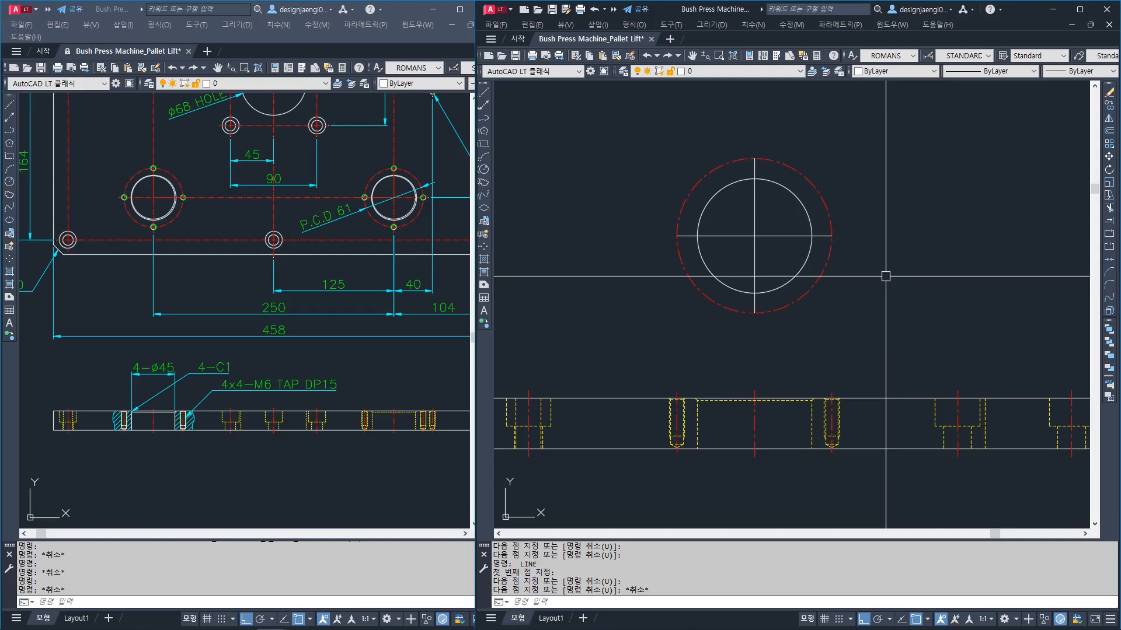
pyautogui.press('space')
pyautogui.write('6')
pyautogui.press('space')
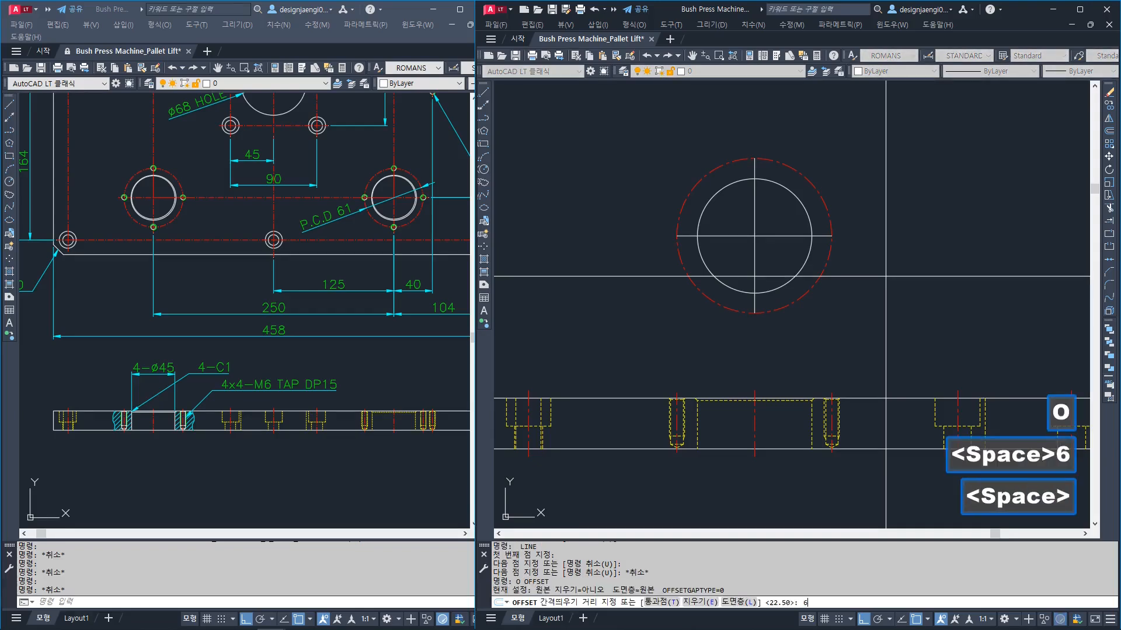
pyautogui.click(825, 214)
pyautogui.click(899, 213)
pyautogui.press('Escape')
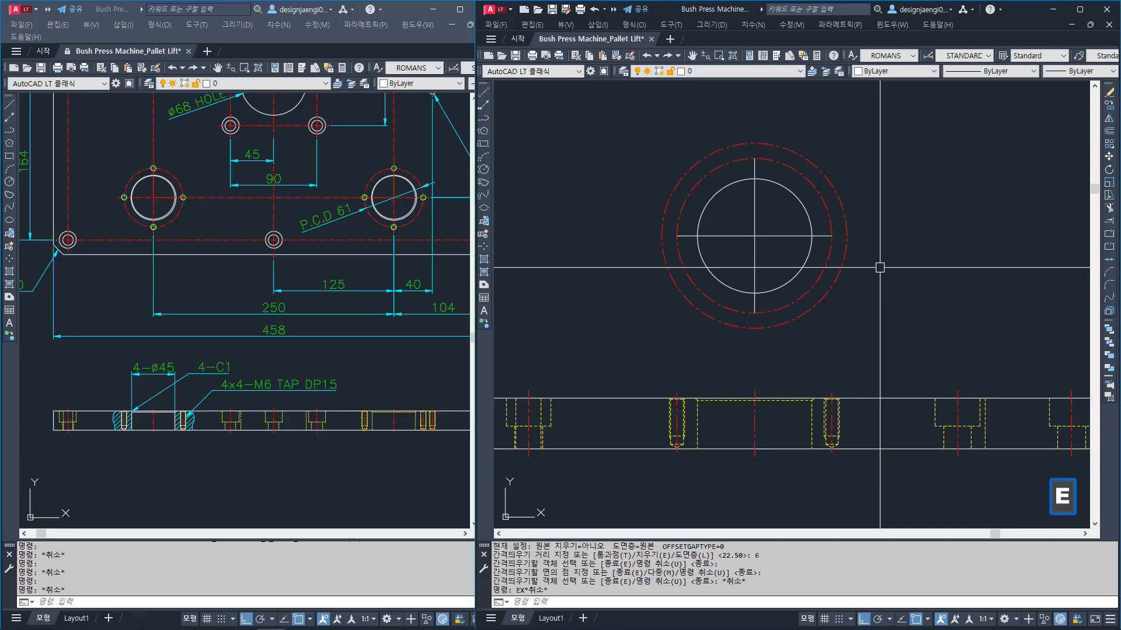
# Extend both ends of the crossing lines to the outer offset circle
pyautogui.write('EX')
pyautogui.press('space')
pyautogui.press('space')
pyautogui.moveTo(778, 221)
pyautogui.mouseDown()
pyautogui.moveTo(740, 240)
pyautogui.moveTo(745, 250)
pyautogui.mouseUp()
pyautogui.press('Escape')
# Erase the outer offset circle and change the two crossing lines to the centre-line layer 001
pyautogui.click(832, 199)
pyautogui.press('Delete')
pyautogui.write('11')
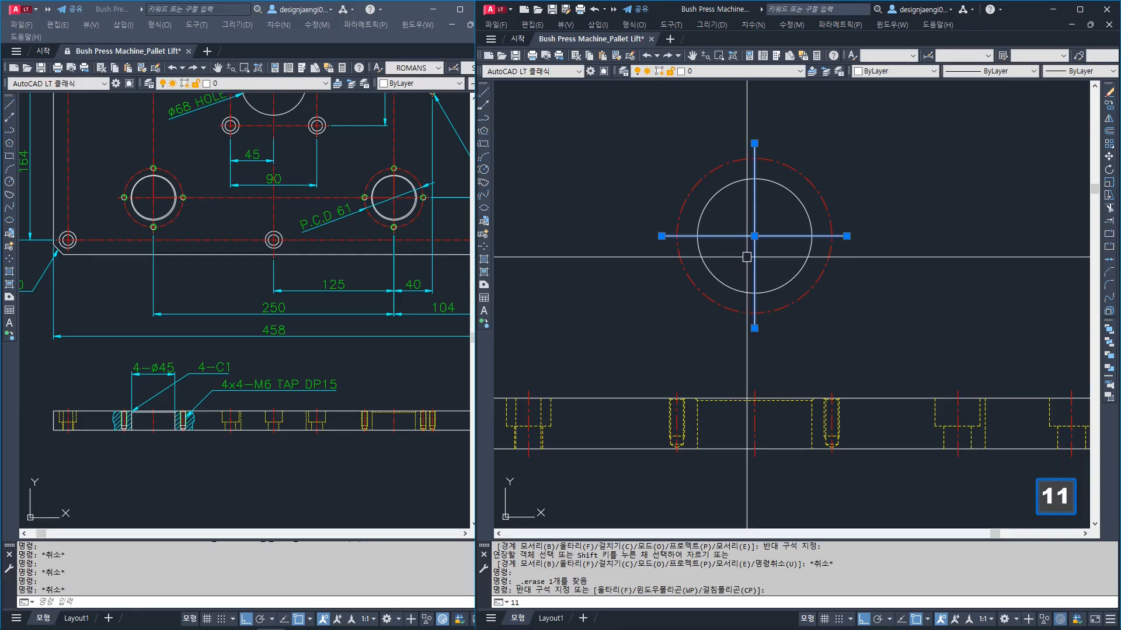
pyautogui.press('space')
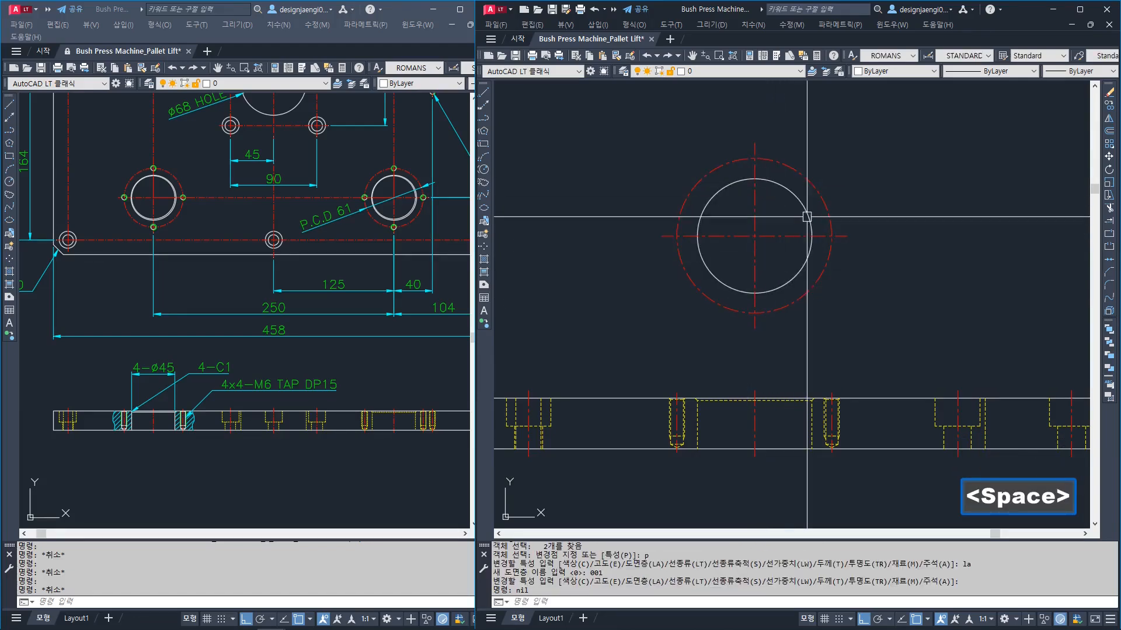
# Copy the M6 tap symbol from its centre to the four quadrant points of the ø45 hole's pitch circle
pyautogui.scroll(-5, 693, 180)
pyautogui.scroll(8, 723, 300)
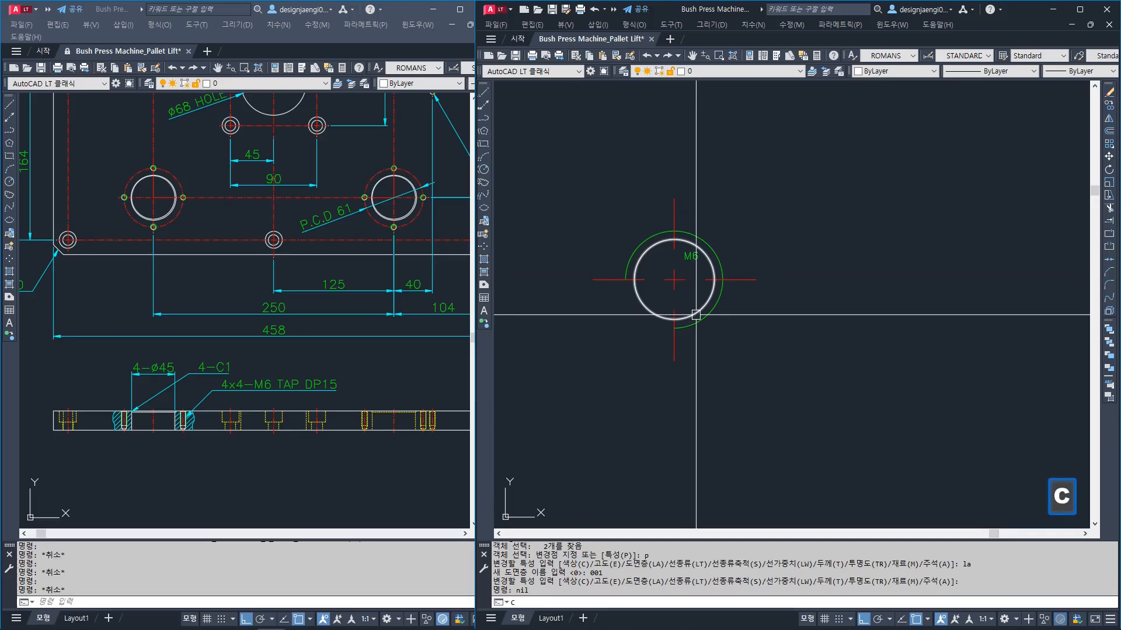
pyautogui.write('o')
pyautogui.press('space')
pyautogui.scroll(2, 713, 241)
pyautogui.click(718, 226)
pyautogui.click(696, 256)
pyautogui.press('space')
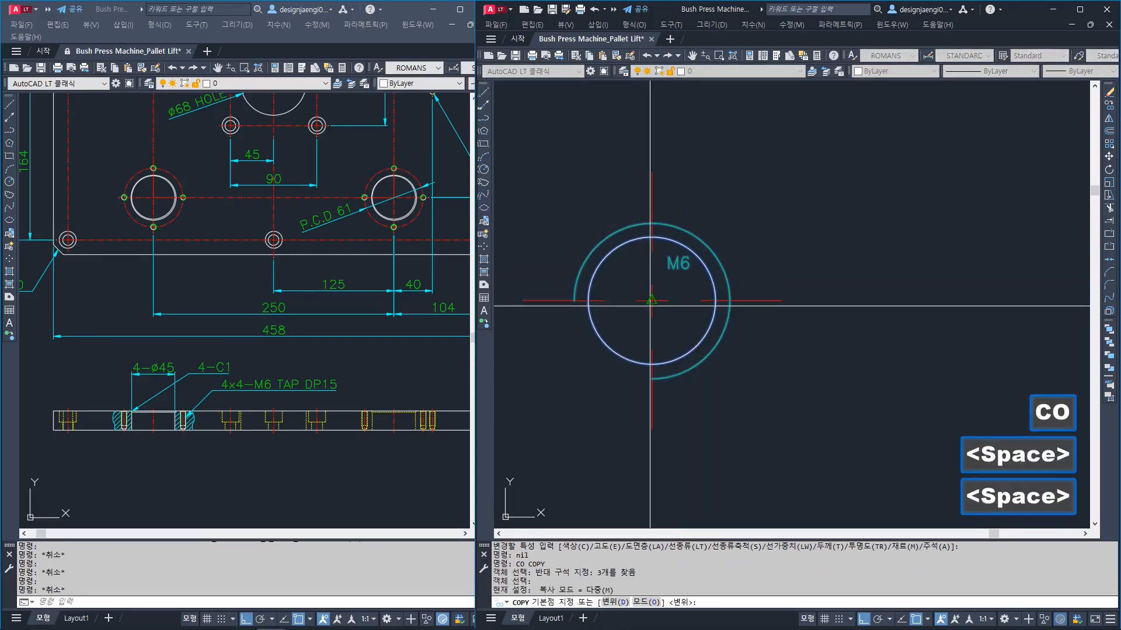
pyautogui.click(651, 301)
pyautogui.scroll(-5, 671, 321)
pyautogui.scroll(4, 945, 257)
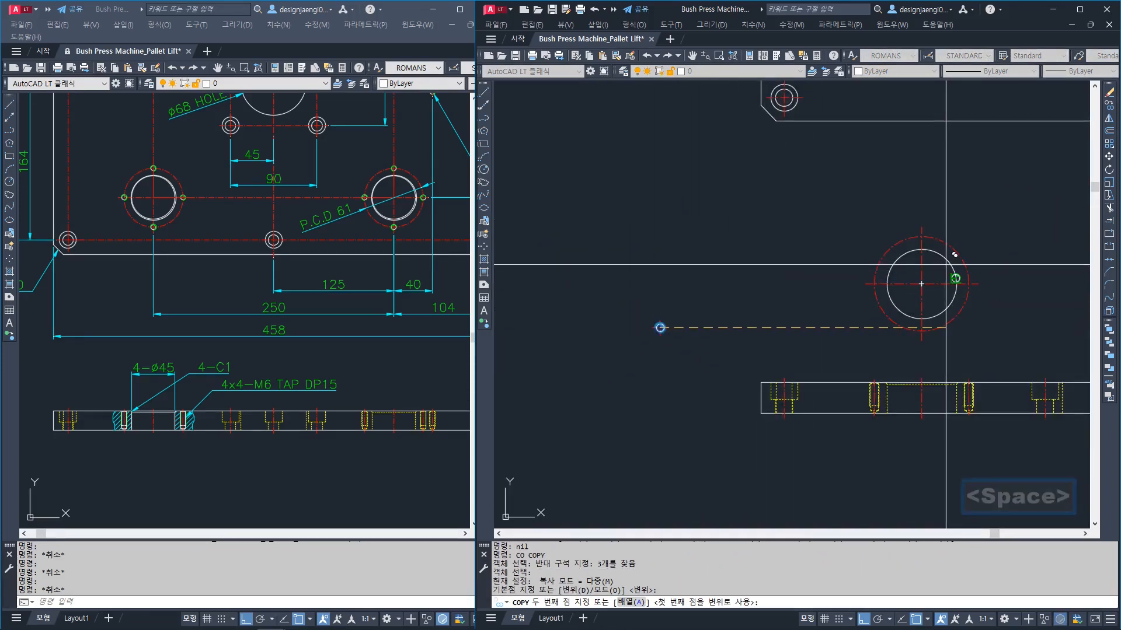
pyautogui.click(938, 238)
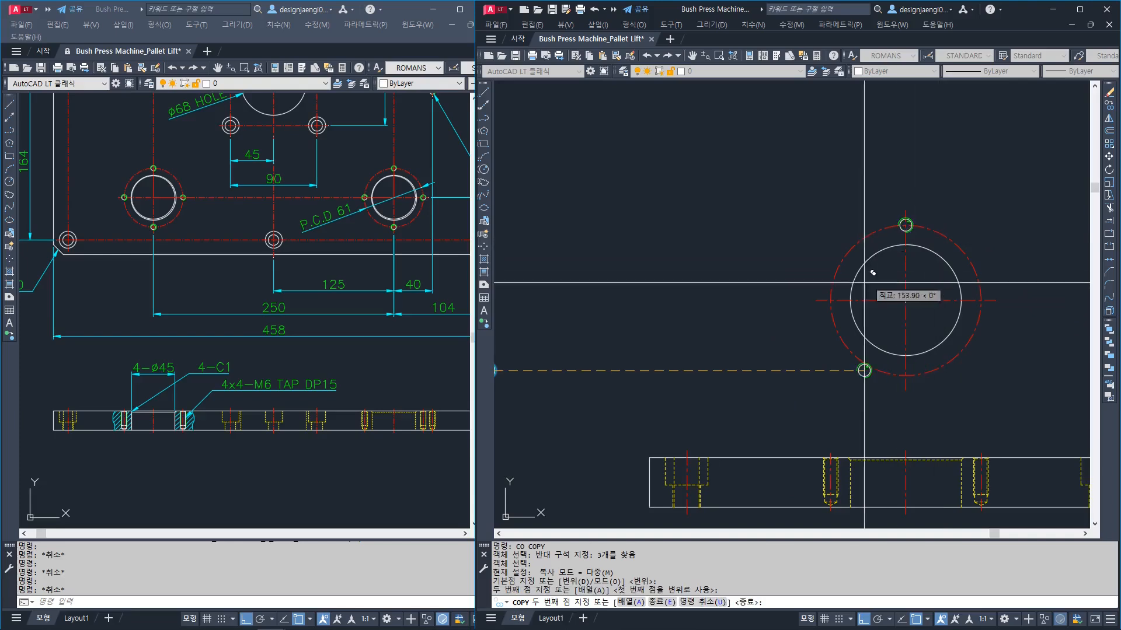
pyautogui.click(830, 301)
pyautogui.click(913, 367)
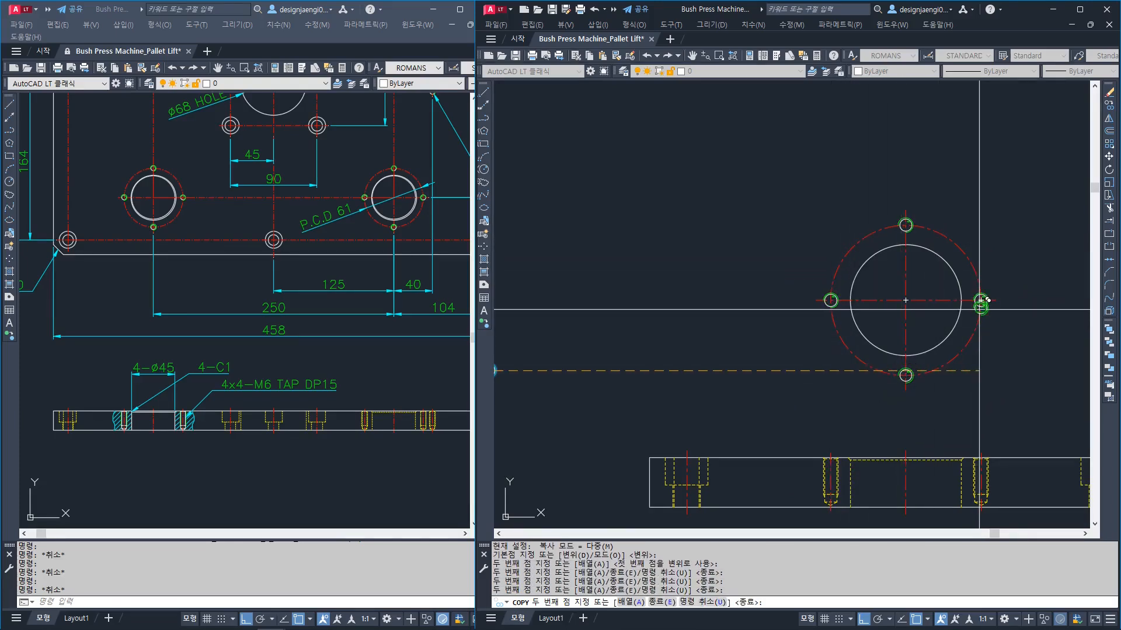
pyautogui.scroll(-2, 976, 315)
pyautogui.press('Escape')
pyautogui.write('e')
pyautogui.press('space')
pyautogui.scroll(1, 805, 327)
pyautogui.click(807, 296)
pyautogui.click(739, 380)
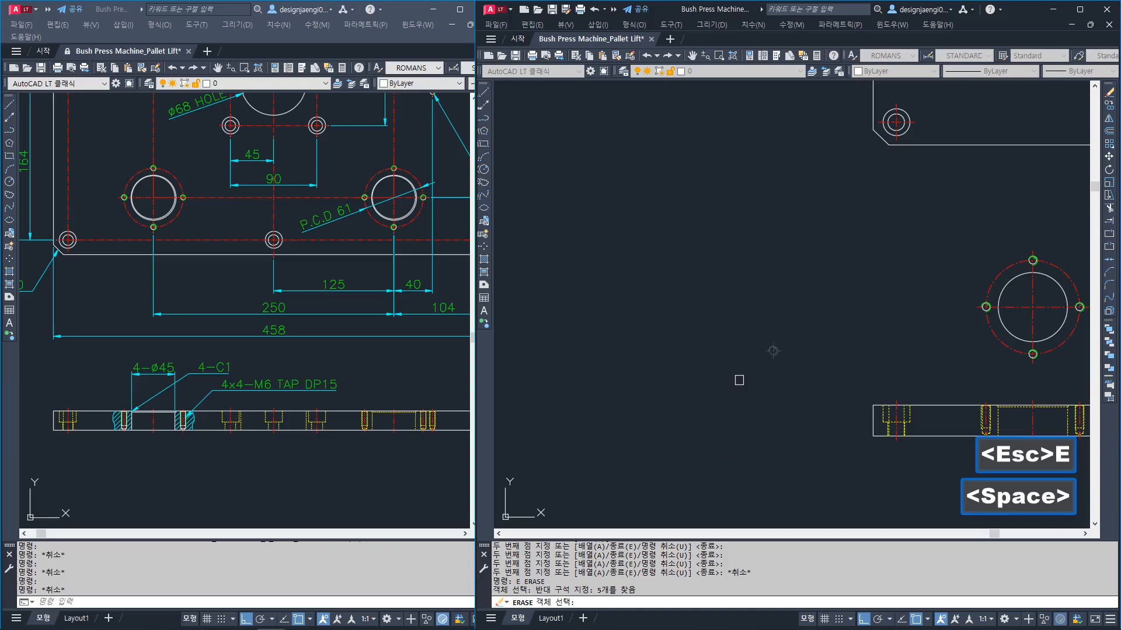
pyautogui.press('Escape')
# Examine the reference drawing's M6 tap callouts and the positions of the ø45 holes on the plate
pyautogui.click(363, 296)
pyautogui.moveTo(364, 295); pyautogui.dragTo(310, 476, button='middle')
pyautogui.scroll(4, 386, 271)
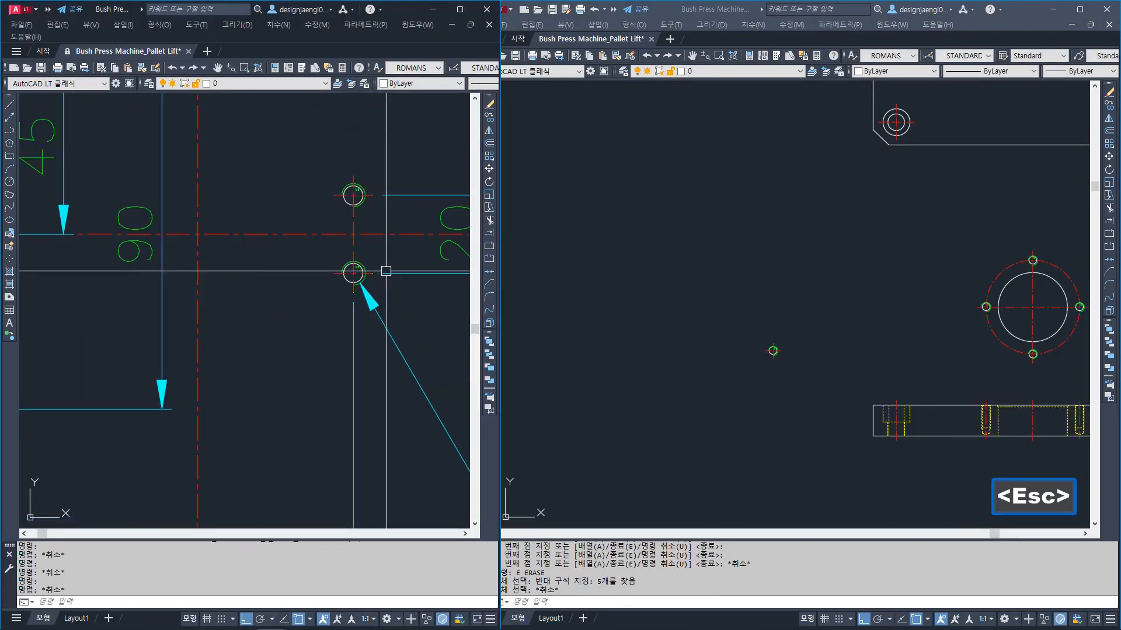
pyautogui.scroll(-3, 364, 214)
pyautogui.scroll(3, 257, 212)
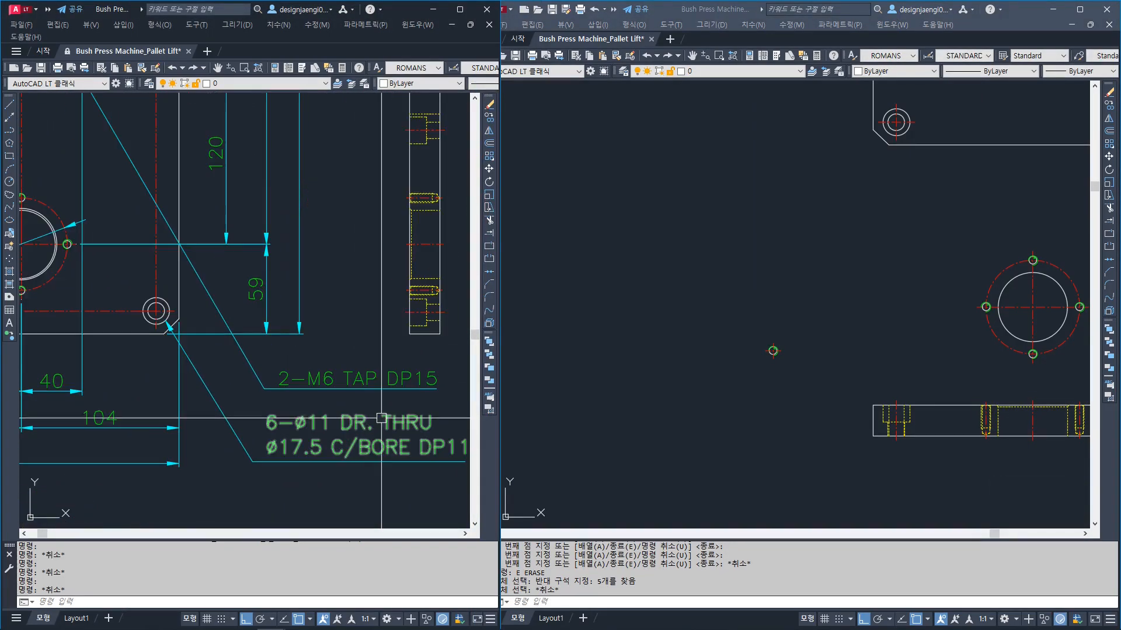
pyautogui.click(800, 385)
pyautogui.scroll(-2, 800, 385)
pyautogui.press('Escape')
pyautogui.scroll(-3, 409, 351)
pyautogui.scroll(3, 847, 347)
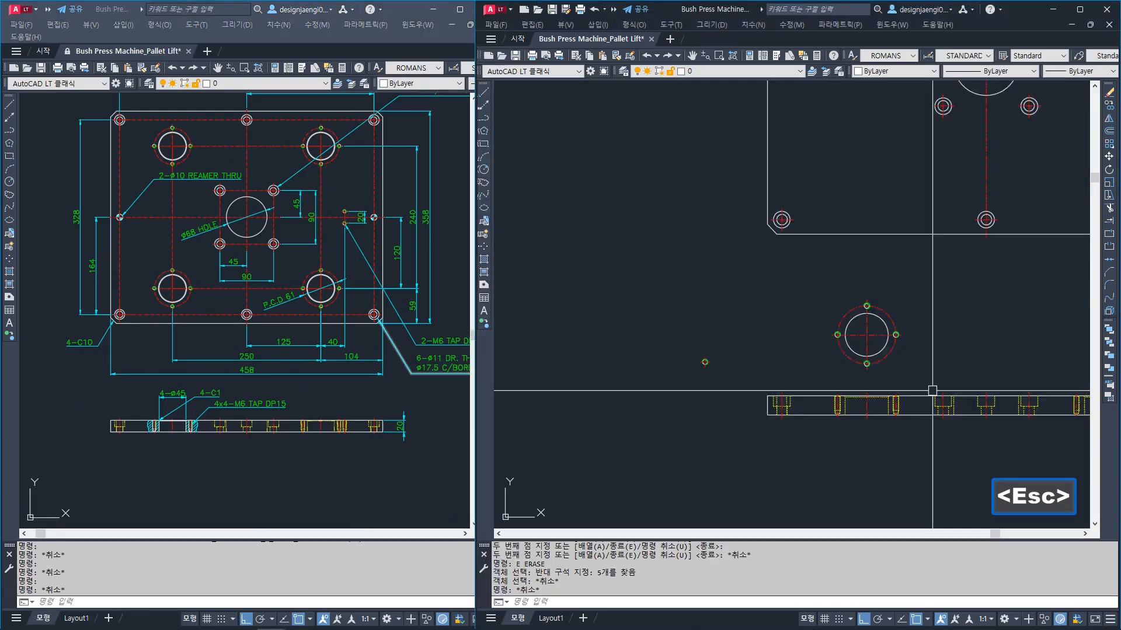
pyautogui.scroll(-2, 848, 348)
pyautogui.click(332, 319)
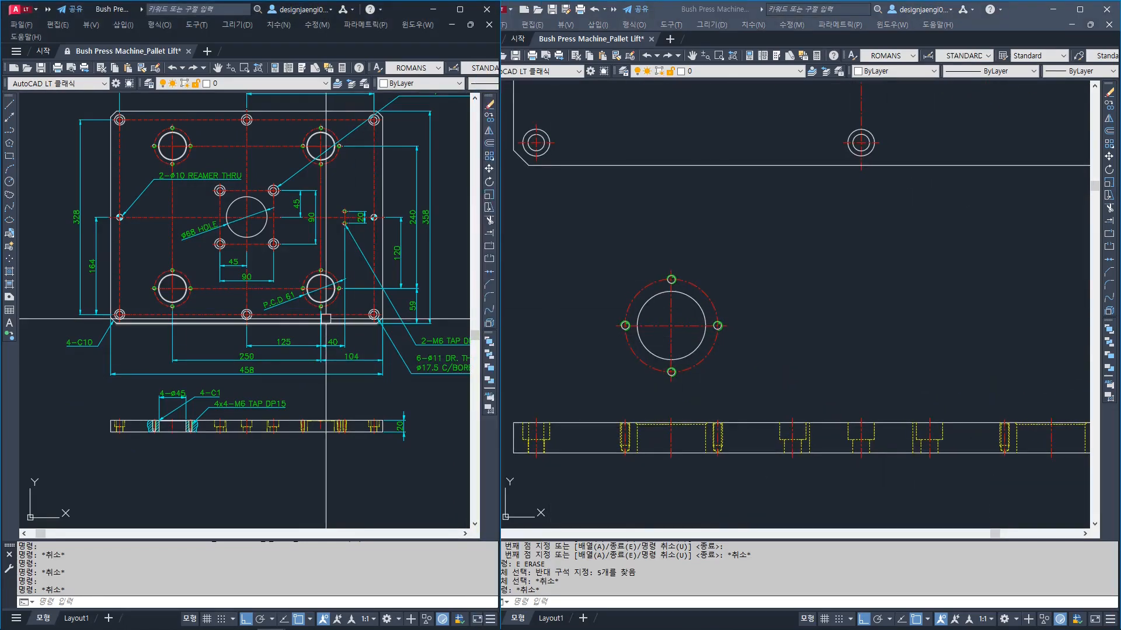
# Move the ø45 hole with its four M6 taps straight up onto the plate's horizontal centre line in the plan view
pyautogui.click(691, 333)
pyautogui.press('Escape')
pyautogui.write('m')
pyautogui.press('space')
pyautogui.click(724, 369)
pyautogui.click(622, 244)
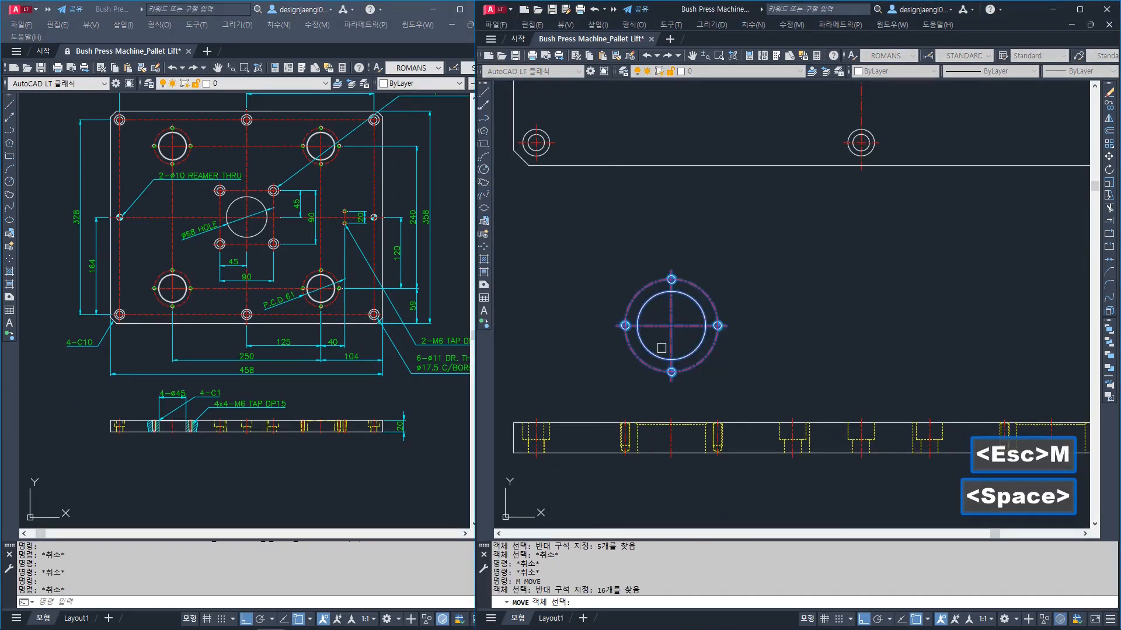
pyautogui.press('space')
pyautogui.click(671, 325)
pyautogui.scroll(-4, 678, 302)
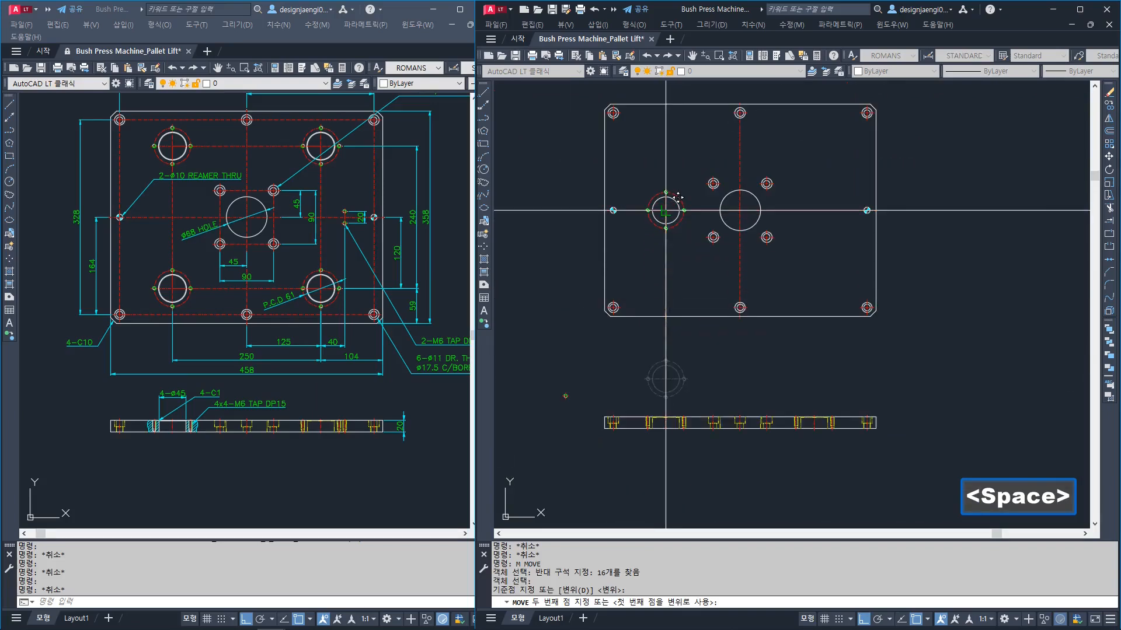
pyautogui.press('Escape')
# Move the ø45 hole with its four M6 taps straight down by 120
pyautogui.press('space')
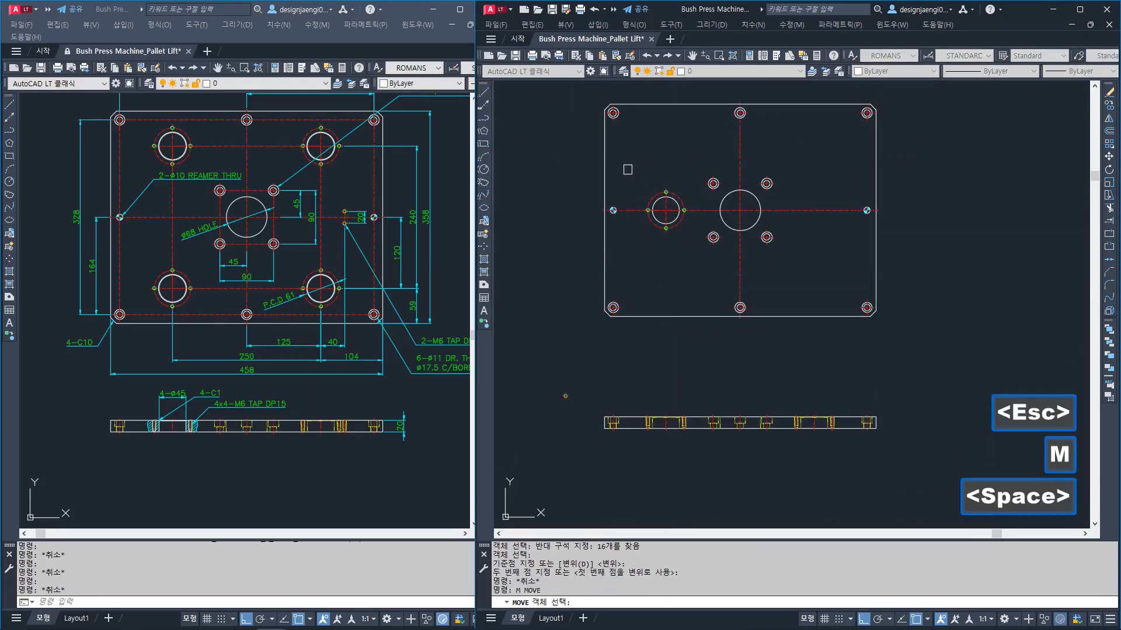
pyautogui.click(678, 236)
pyautogui.press('space')
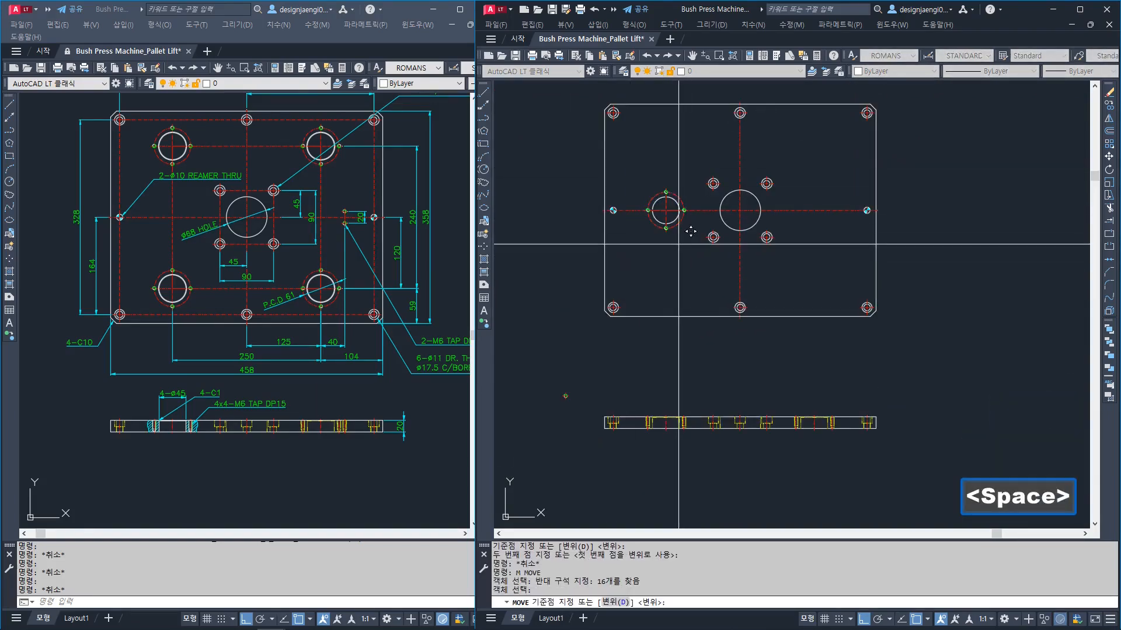
pyautogui.click(679, 244)
pyautogui.write('120')
pyautogui.press('Return')
pyautogui.press('Escape')
pyautogui.scroll(5, 403, 261)
pyautogui.click(695, 345)
pyautogui.scroll(4, 693, 427)
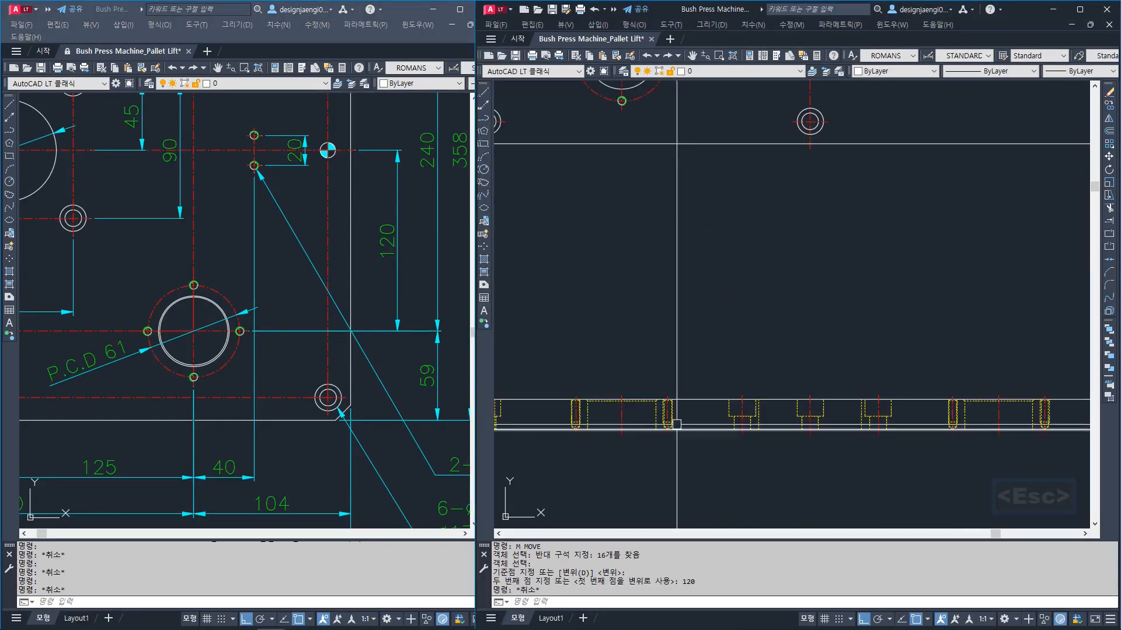
pyautogui.press('Escape')
pyautogui.write('1')
pyautogui.press('space')
pyautogui.press('Escape')
# Draw a vertical projection line from the left ø45 hole's centre line in the front view up past the hole in the plan view
pyautogui.write('l')
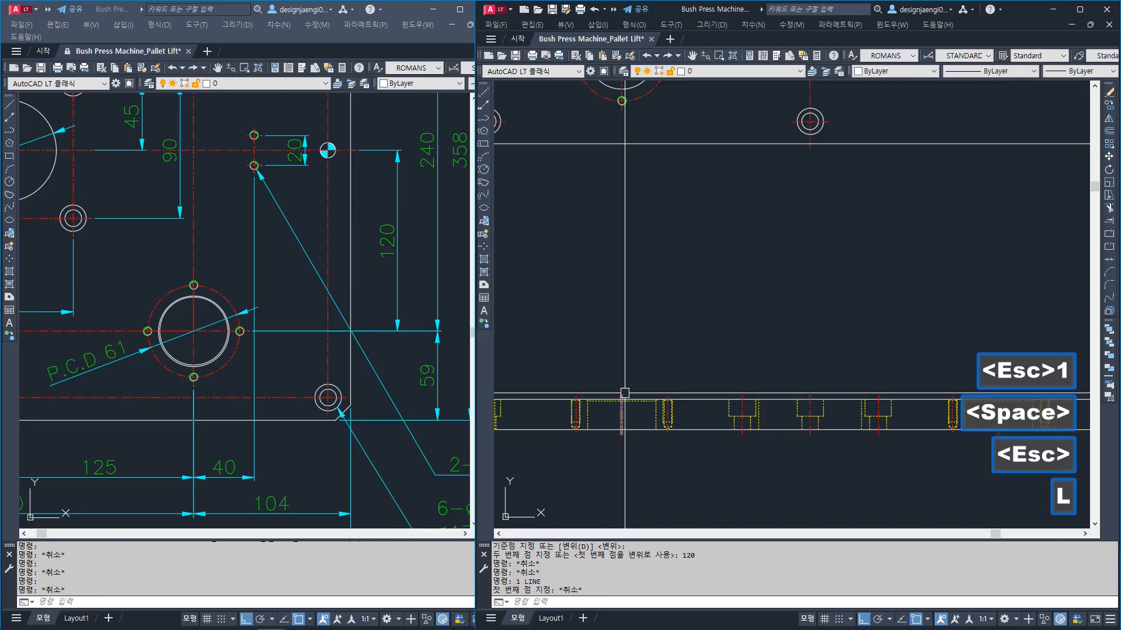
pyautogui.press('space')
pyautogui.scroll(-2, 625, 394)
pyautogui.click(629, 395)
pyautogui.press('Escape')
pyautogui.click(630, 114)
pyautogui.press('Escape')
# Measure the horizontal distance from the lower-left ø45 hole's projection line to the plate's vertical centre line in the plan view
pyautogui.write('aa')
pyautogui.press('space')
pyautogui.click(630, 119)
pyautogui.click(748, 123)
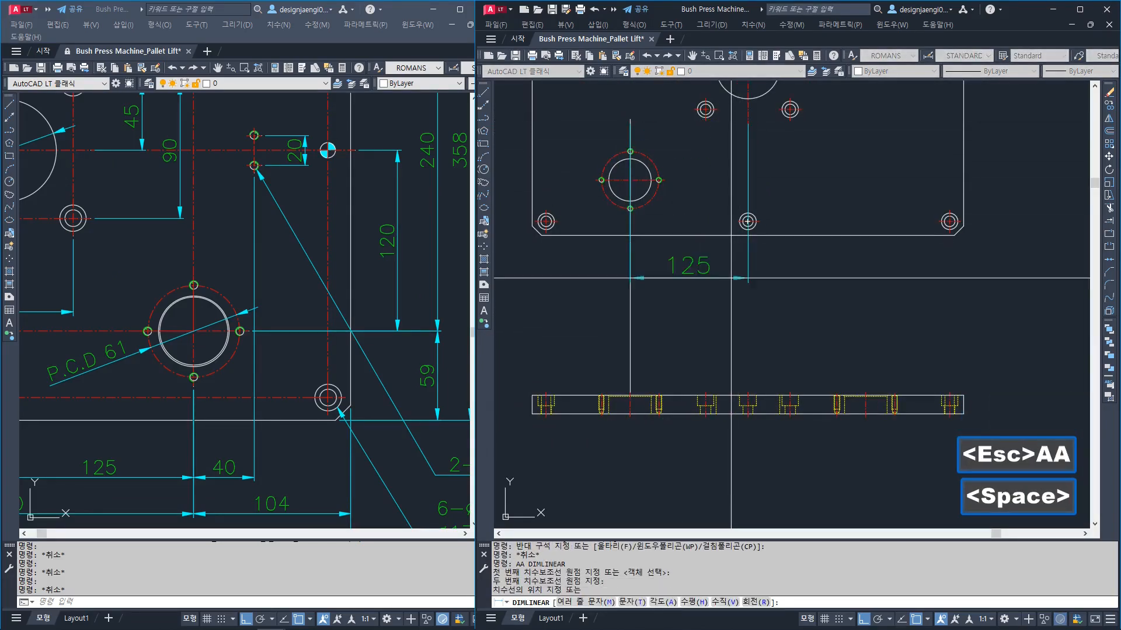
pyautogui.press('Escape')
# Erase the vertical projection line running between the front view and the ø45 hole in the plan view
pyautogui.write('e')
pyautogui.press('space')
pyautogui.click(648, 301)
pyautogui.click(617, 318)
pyautogui.press('space')
pyautogui.scroll(-2, 700, 321)
pyautogui.moveTo(700, 322); pyautogui.dragTo(729, 350, button='middle')
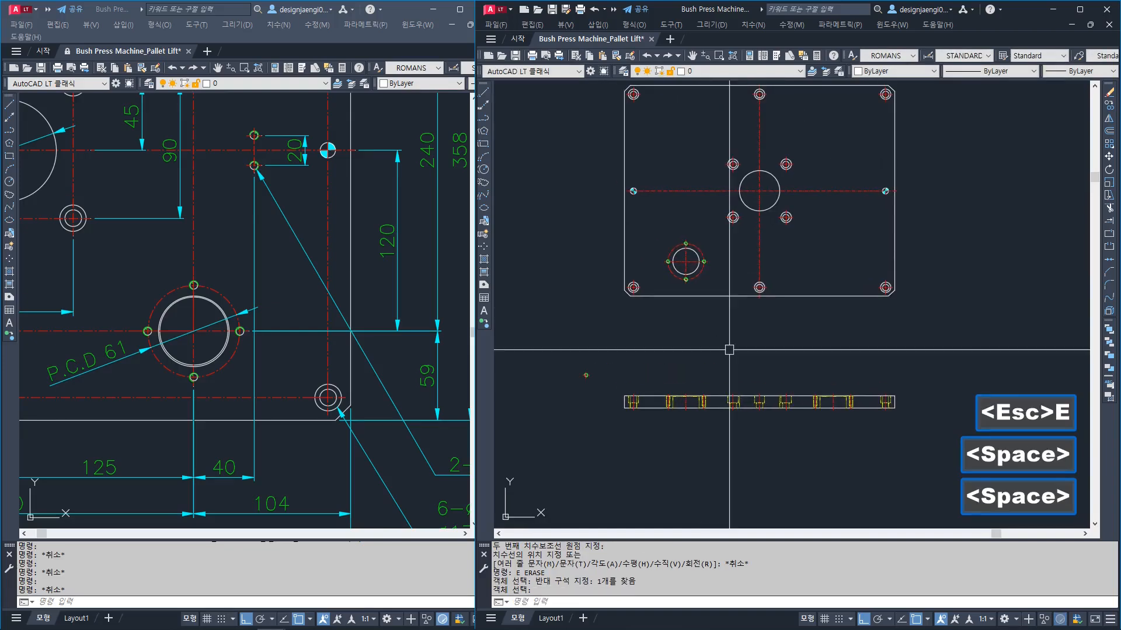
# Mirror the lower-left ø45 hole with its four M6 taps about the plate's vertical centre line, keeping the original
pyautogui.write('mi9')
pyautogui.press('space')
pyautogui.press('Escape')
pyautogui.press('Escape')
pyautogui.write('mi')
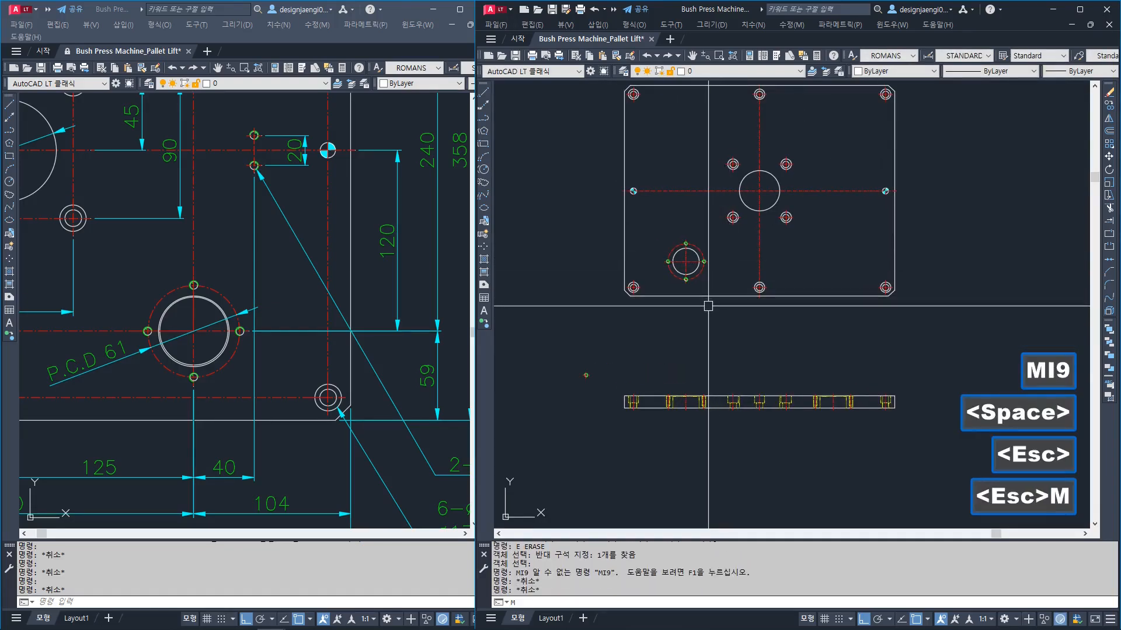
pyautogui.press('space')
pyautogui.click(719, 231)
pyautogui.click(663, 283)
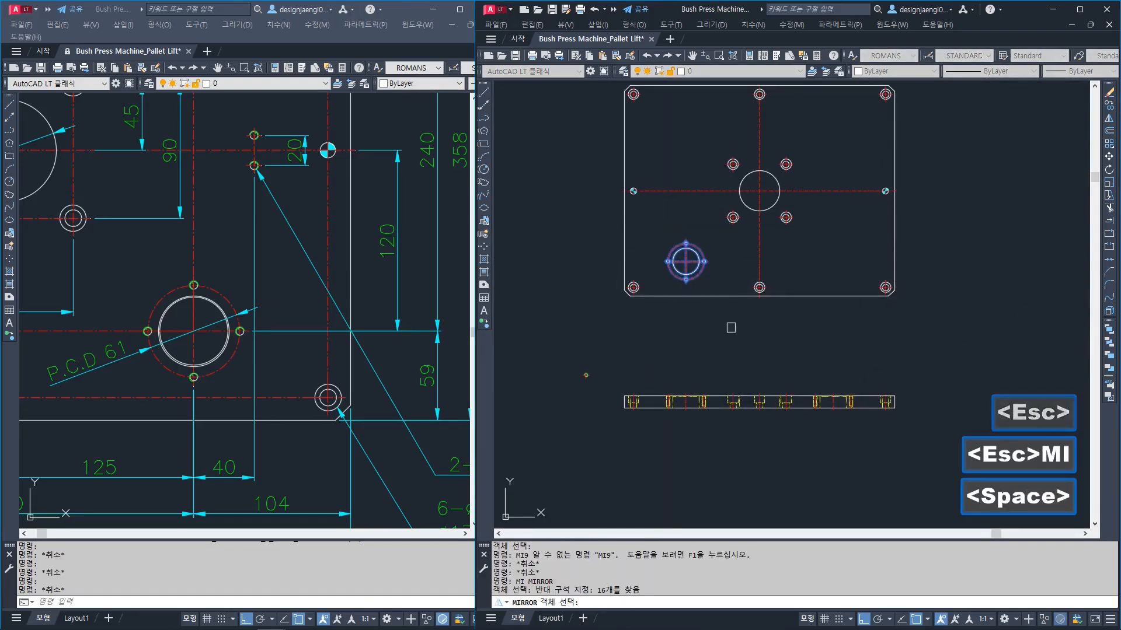
pyautogui.click(759, 299)
pyautogui.click(760, 352)
pyautogui.press('space')
# Mirror both lower ø45 holes with their M6 taps about the plate's horizontal centre line, keeping the originals
pyautogui.write('mi')
pyautogui.press('space')
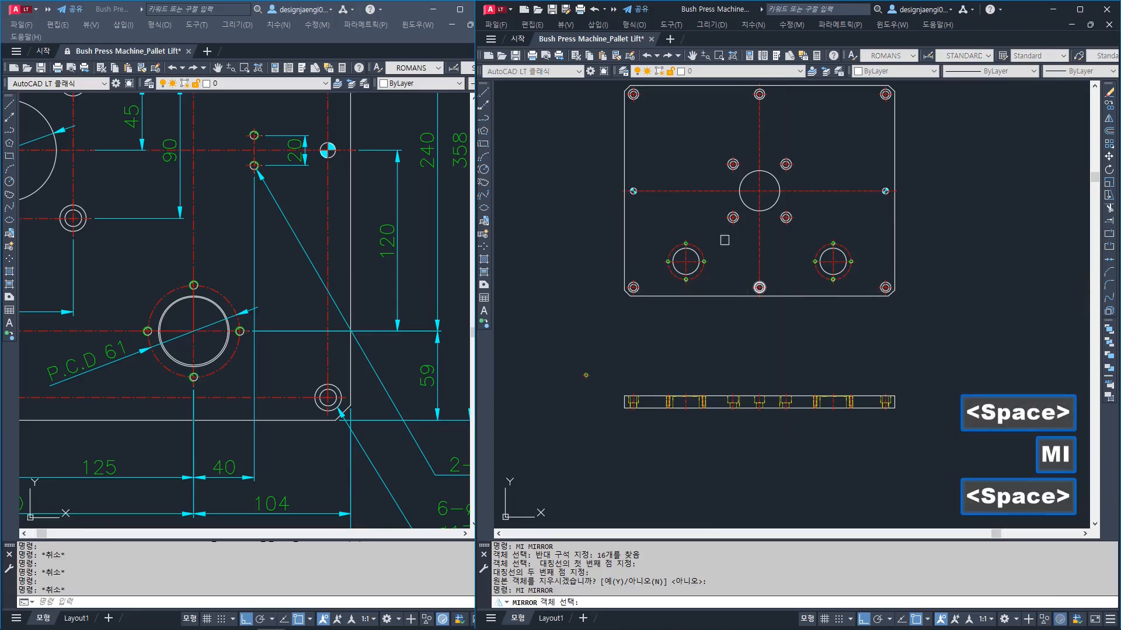
pyautogui.click(718, 232)
pyautogui.click(662, 288)
pyautogui.click(867, 231)
pyautogui.click(811, 284)
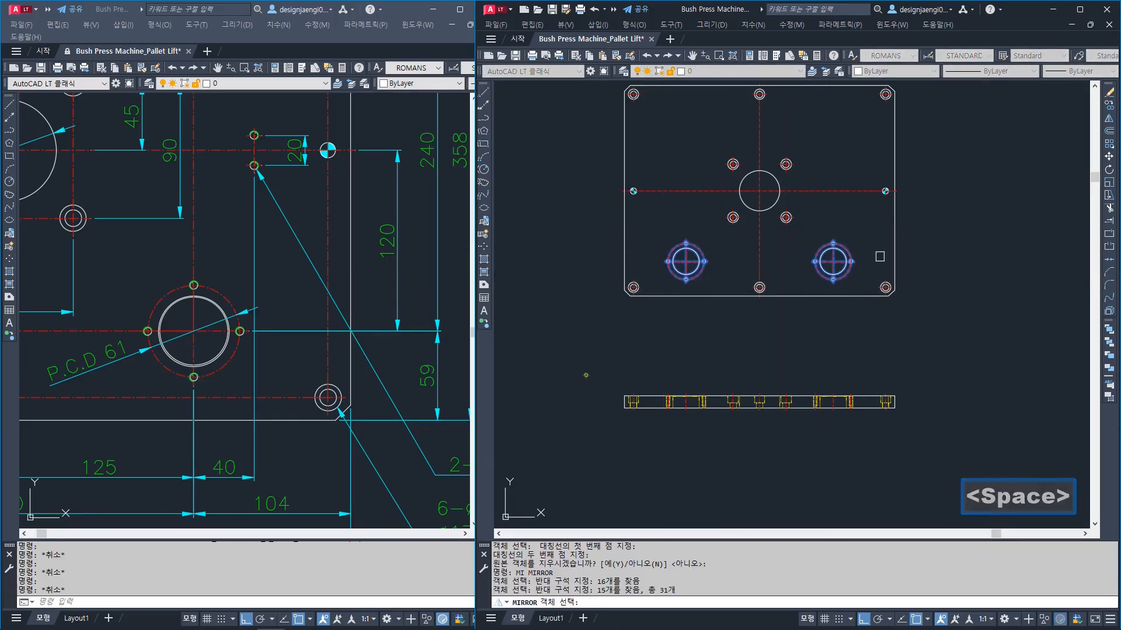
pyautogui.click(885, 191)
pyautogui.click(891, 292)
pyautogui.press('space')
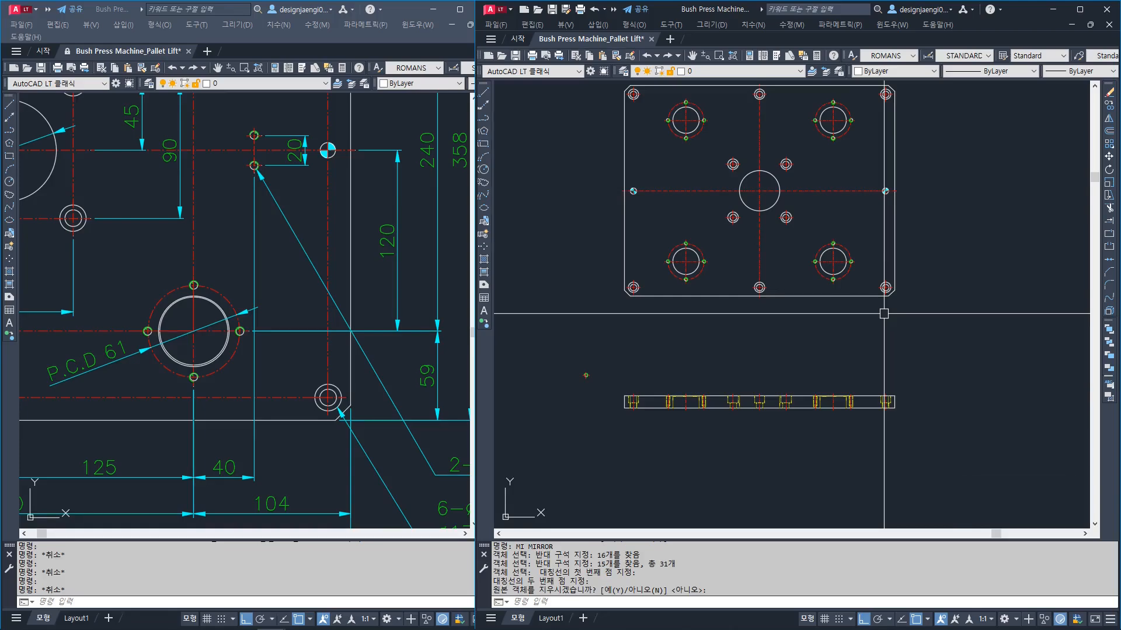
# Examine the reference drawing's two M6 taps near the plate's right edge, including their callout, spacing and offset from the ø45 hole
pyautogui.click(302, 285)
pyautogui.scroll(-2, 308, 312)
pyautogui.moveTo(325, 376); pyautogui.dragTo(374, 346, button='middle')
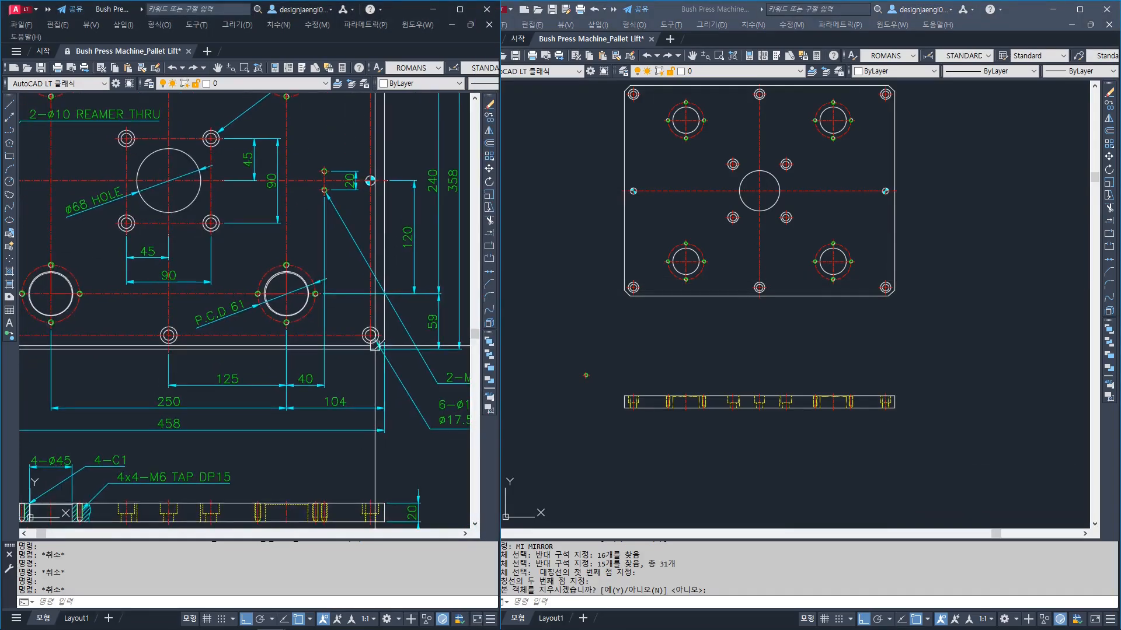
pyautogui.moveTo(306, 344)
pyautogui.mouseDown(button='middle')
pyautogui.moveTo(380, 360)
pyautogui.moveTo(375, 415)
pyautogui.mouseUp(button='middle')
pyautogui.scroll(-2, 304, 366)
pyautogui.moveTo(319, 350); pyautogui.dragTo(245, 343, button='middle')
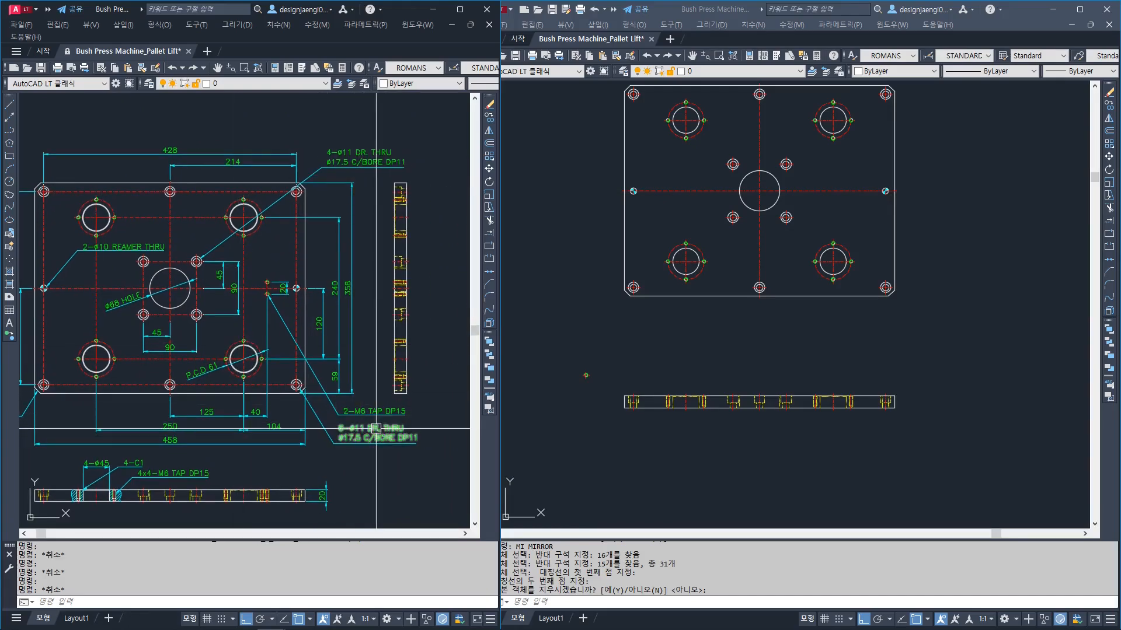
pyautogui.scroll(3, 376, 430)
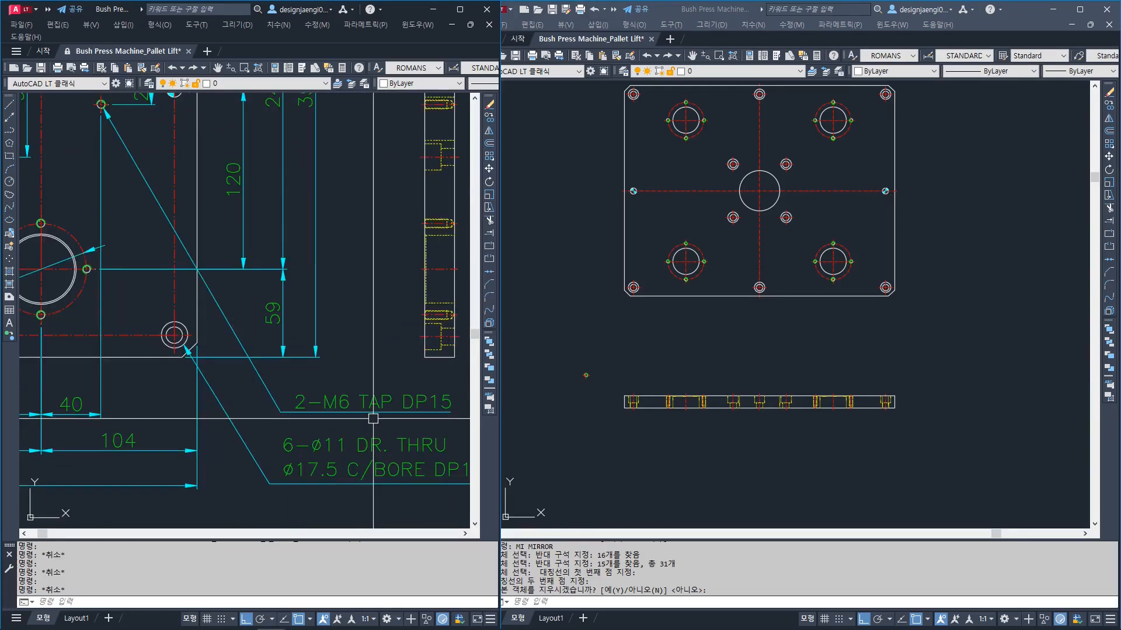
pyautogui.scroll(-2, 373, 418)
pyautogui.moveTo(274, 324)
pyautogui.mouseDown(button='middle')
pyautogui.moveTo(353, 380)
pyautogui.moveTo(333, 348)
pyautogui.mouseUp(button='middle')
pyautogui.moveTo(314, 433); pyautogui.dragTo(348, 408, button='middle')
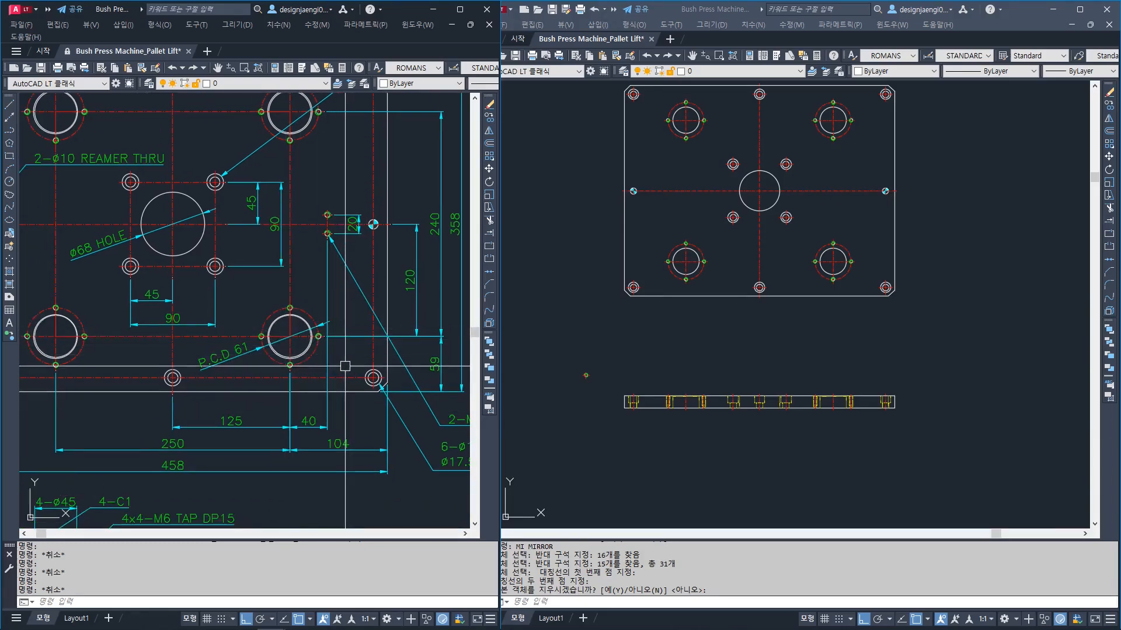
pyautogui.scroll(2, 310, 437)
pyautogui.scroll(-2, 317, 415)
pyautogui.moveTo(327, 315); pyautogui.dragTo(325, 331, button='middle')
pyautogui.scroll(4, 337, 235)
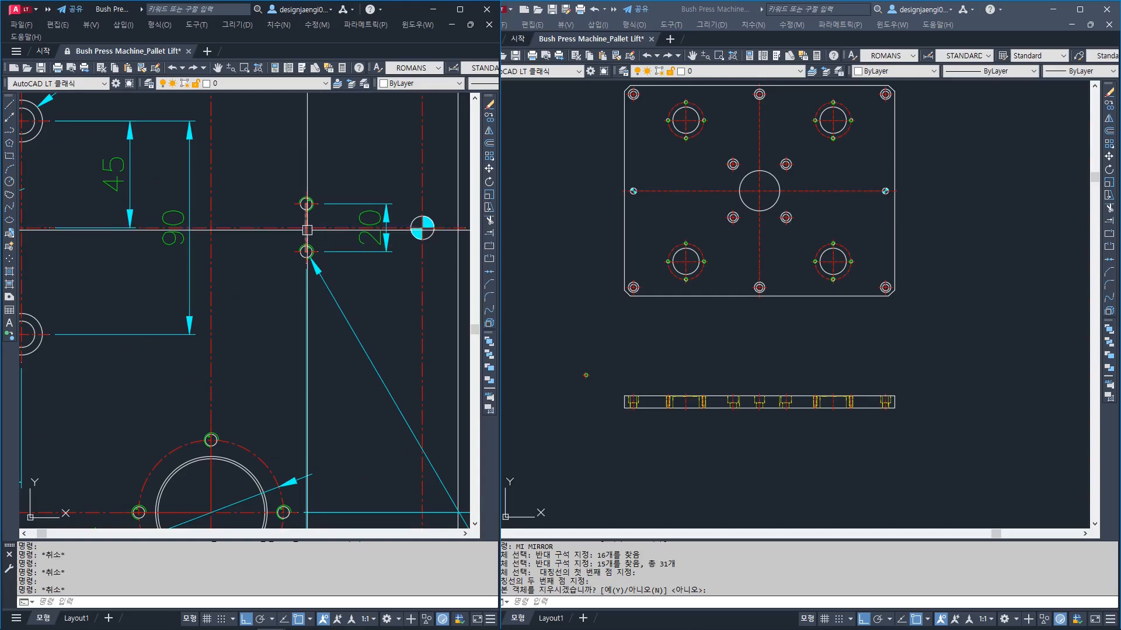
pyautogui.scroll(-2, 320, 286)
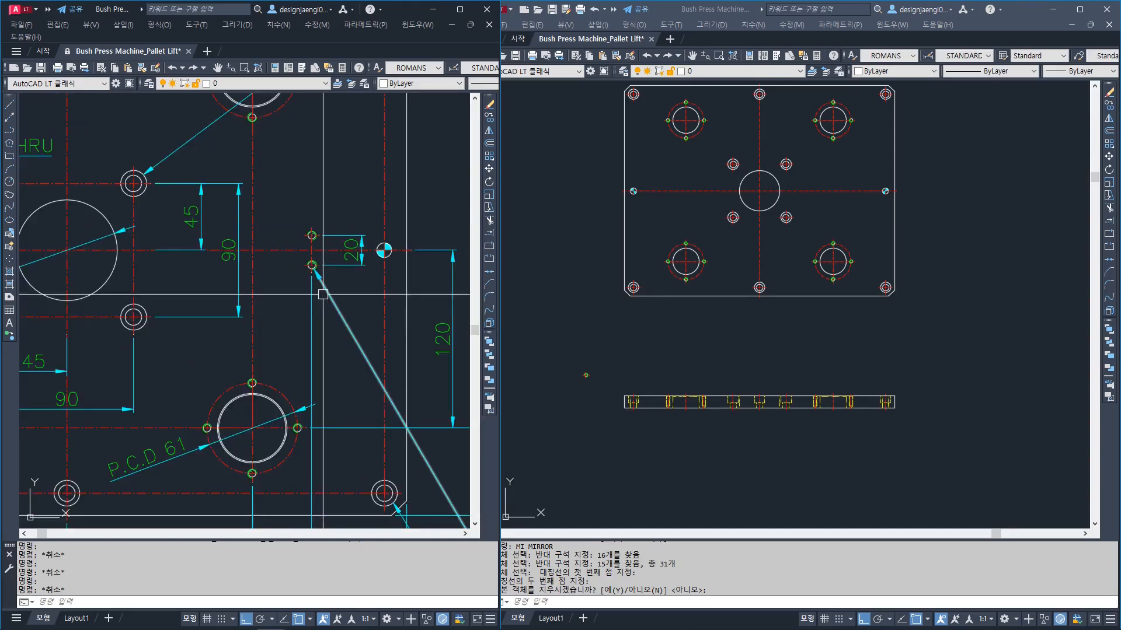
# Draw a vertical line from the lower-right ø45 hole's centre up to the plate's horizontal centre line in the plan view
pyautogui.click(753, 368)
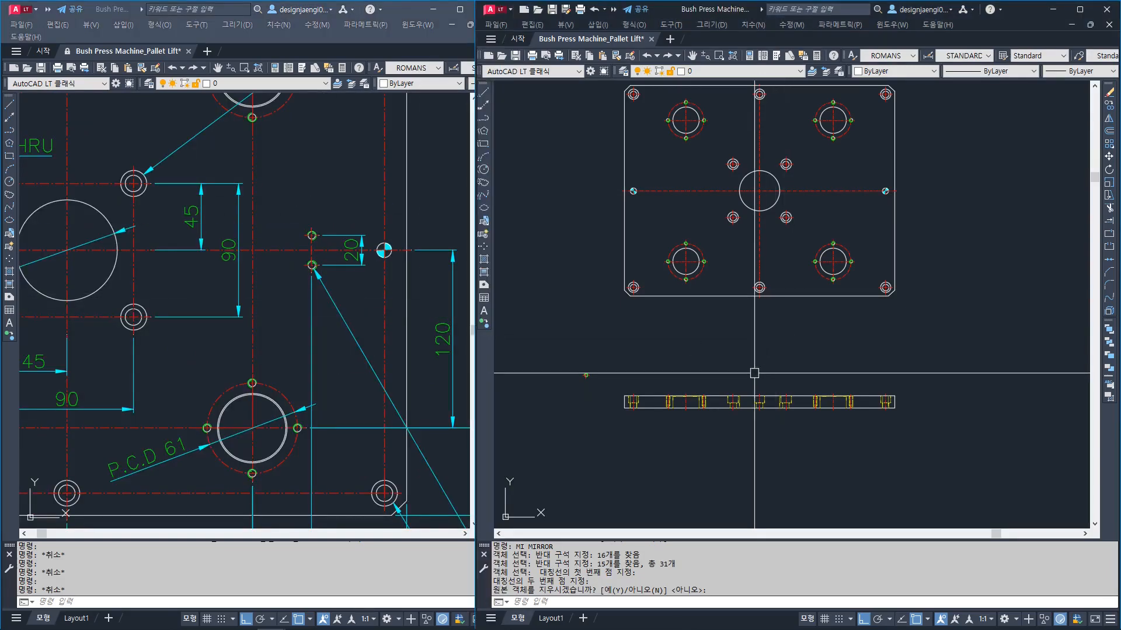
pyautogui.press('l')
pyautogui.press('space')
pyautogui.scroll(2, 840, 263)
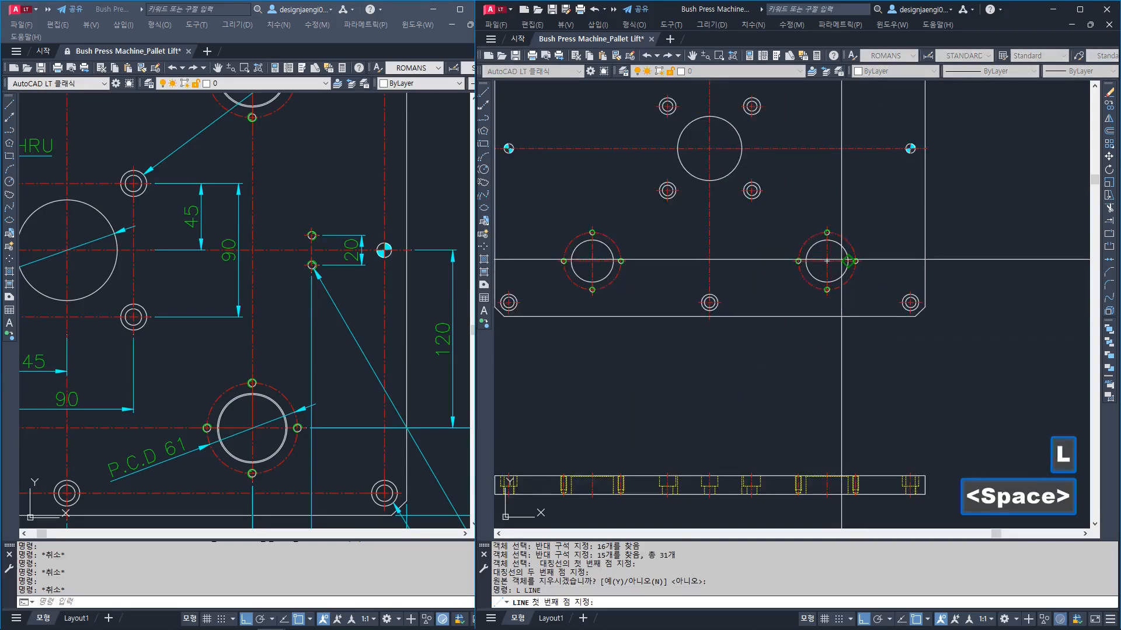
pyautogui.click(826, 261)
pyautogui.click(846, 152)
pyautogui.press('Escape')
pyautogui.moveTo(858, 215); pyautogui.dragTo(805, 263, button='middle')
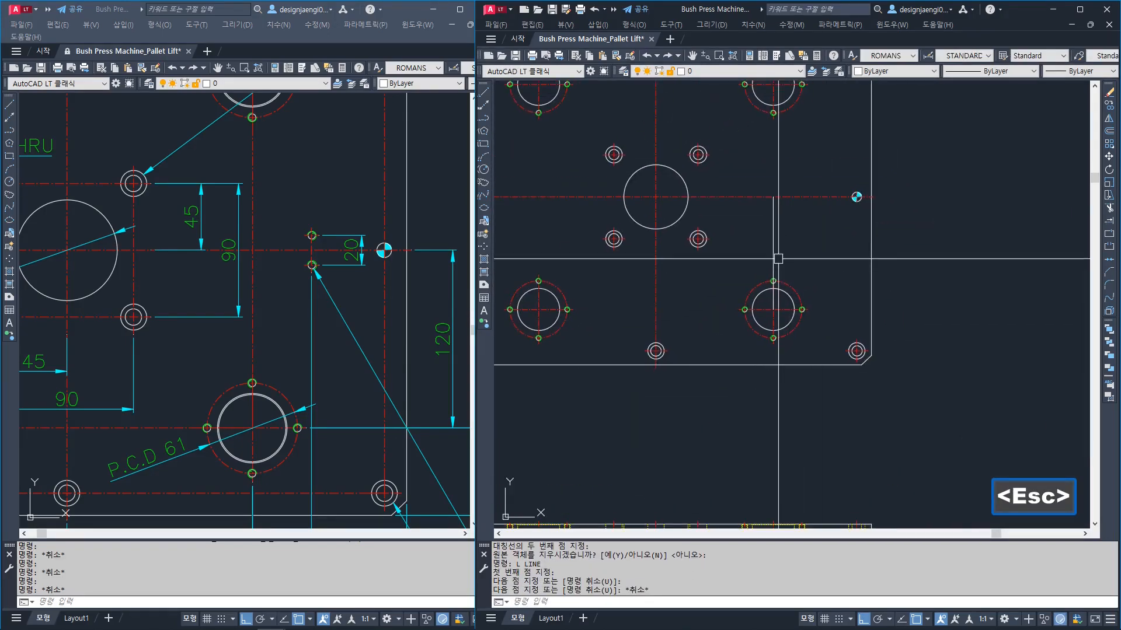
# Check the tap offset in the reference drawing and move the vertical helper line 40 to the right
pyautogui.click(380, 333)
pyautogui.moveTo(310, 482); pyautogui.dragTo(318, 405, button='middle')
pyautogui.click(806, 377)
pyautogui.press('Escape')
pyautogui.press('m')
pyautogui.press('space')
pyautogui.click(788, 262)
pyautogui.click(761, 242)
pyautogui.press('space')
pyautogui.click(799, 238)
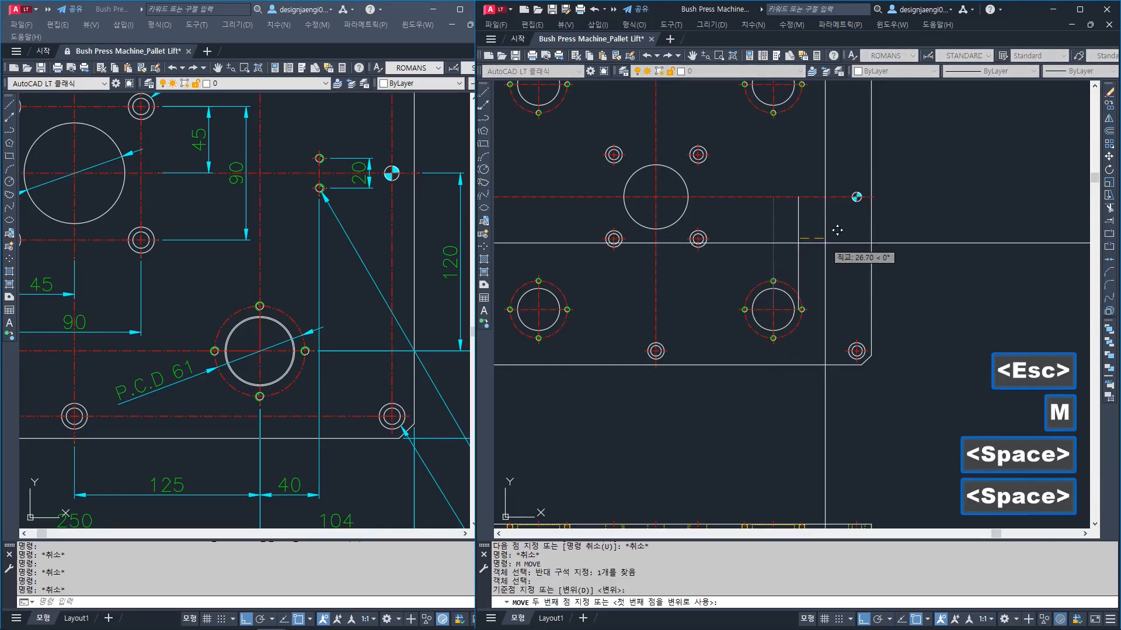
pyautogui.write('4')
pyautogui.press('Return')
pyautogui.press('Escape')
# Measure the horizontal distance between the vertical helper line and the lower-right ø45 hole's centre
pyautogui.write('AA')
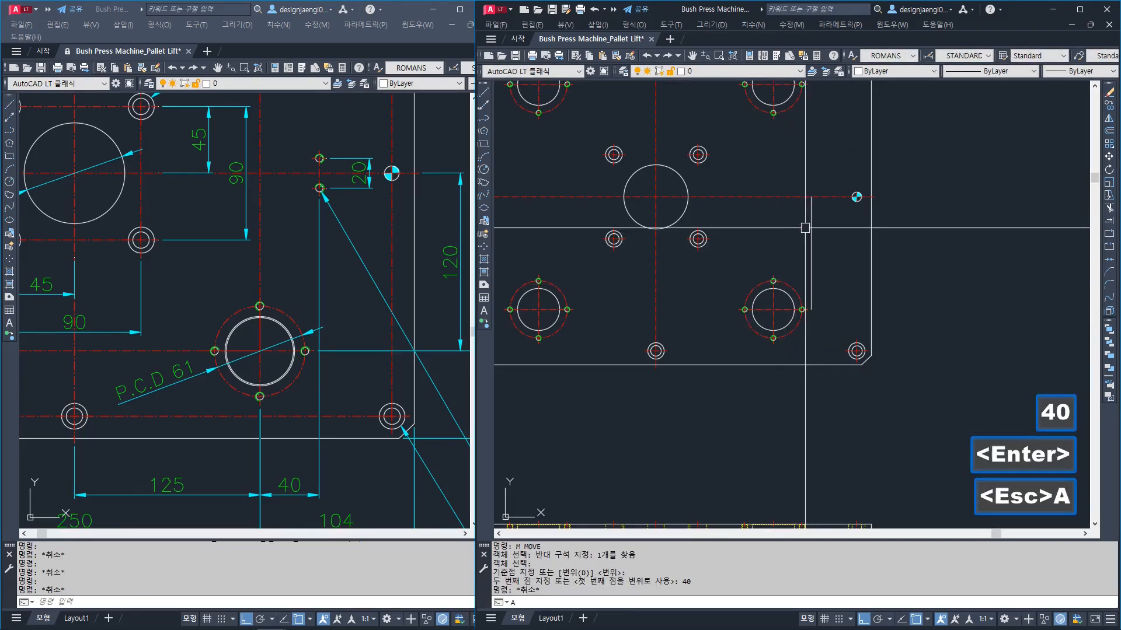
pyautogui.press('space')
pyautogui.click(811, 197)
pyautogui.click(773, 275)
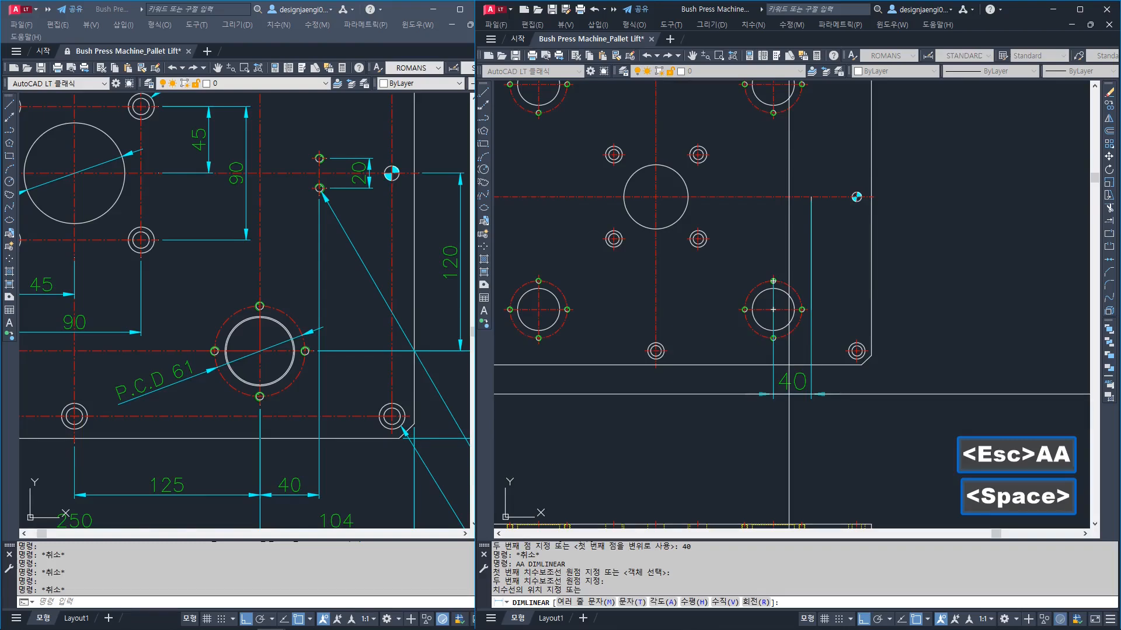
pyautogui.press('Escape')
# Move the spare M6 tap symbol from beside the front view onto the helper line's upper end at the plate's horizontal centre line
pyautogui.scroll(-3, 806, 262)
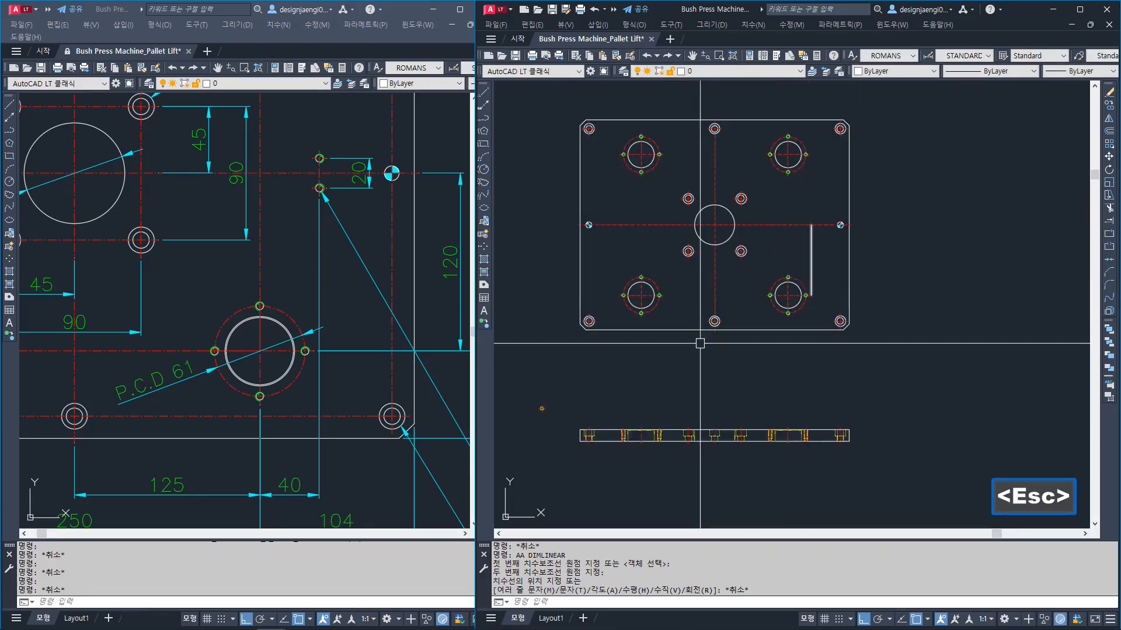
pyautogui.press('space')
pyautogui.scroll(2, 616, 376)
pyautogui.click(632, 365)
pyautogui.click(619, 394)
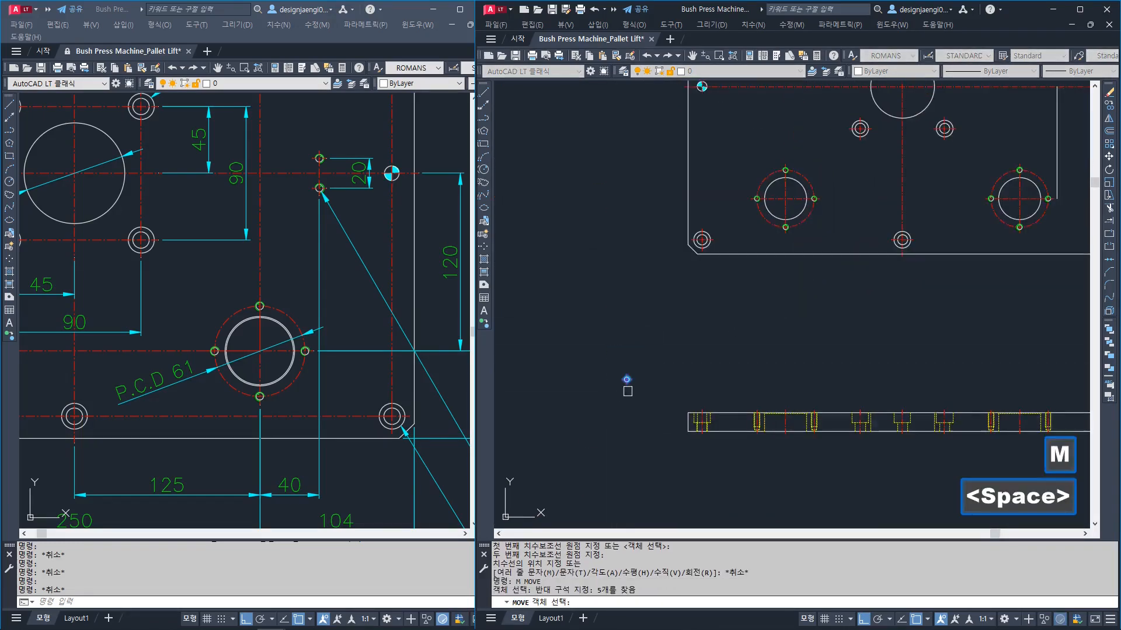
pyautogui.scroll(7, 627, 388)
pyautogui.press('space')
pyautogui.click(604, 289)
pyautogui.scroll(-8, 605, 286)
pyautogui.moveTo(746, 234); pyautogui.dragTo(731, 278, button='middle')
pyautogui.scroll(3, 850, 182)
pyautogui.moveTo(849, 182); pyautogui.dragTo(863, 291, button='middle')
pyautogui.press('Escape')
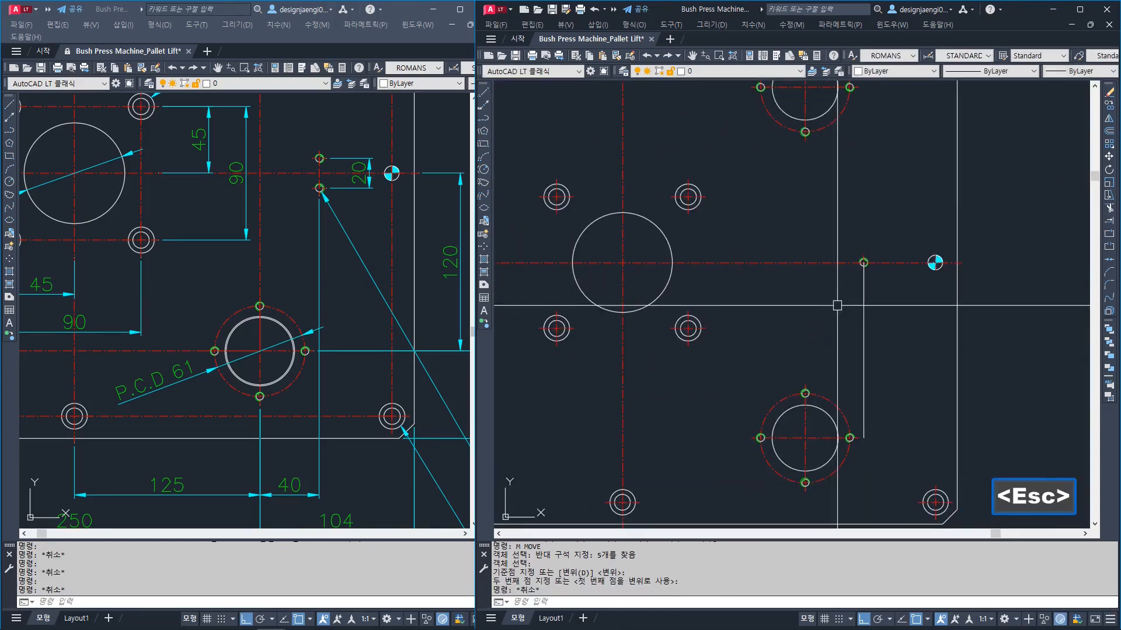
# Move the M6 tap straight down by 10 from the plate's horizontal centre line
pyautogui.write('m')
pyautogui.press('space')
pyautogui.click(798, 187)
pyautogui.click(892, 292)
pyautogui.press('space')
pyautogui.click(907, 300)
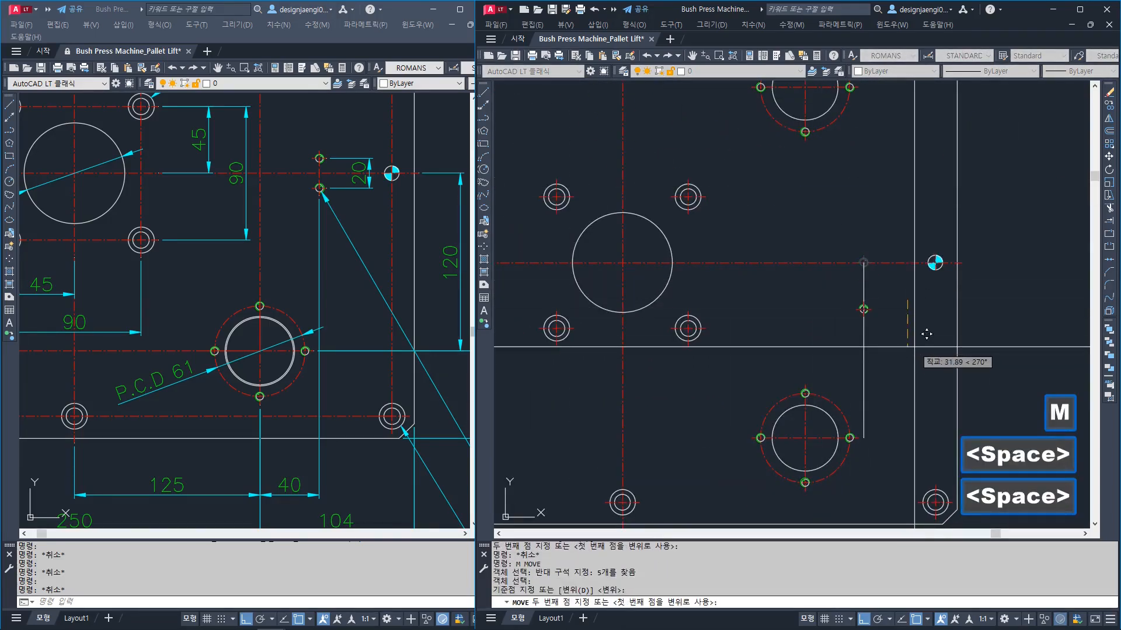
pyautogui.write('10')
pyautogui.press('Return')
# Mirror the M6 tap about the plate's horizontal centre line, keeping the original
pyautogui.write('mi')
pyautogui.press('space')
pyautogui.click(816, 217)
pyautogui.click(902, 335)
pyautogui.press('space')
pyautogui.click(863, 263)
pyautogui.click(886, 318)
pyautogui.press('space')
# Erase the vertical helper line below the two M6 taps in the plan view
pyautogui.press('Escape')
pyautogui.write('e')
pyautogui.click(891, 344)
pyautogui.click(820, 362)
pyautogui.press('space')
pyautogui.press('Escape')
pyautogui.scroll(4, 879, 300)
# Measure the vertical distance between the centres of the two M6 taps
pyautogui.press('Escape')
pyautogui.write('aa')
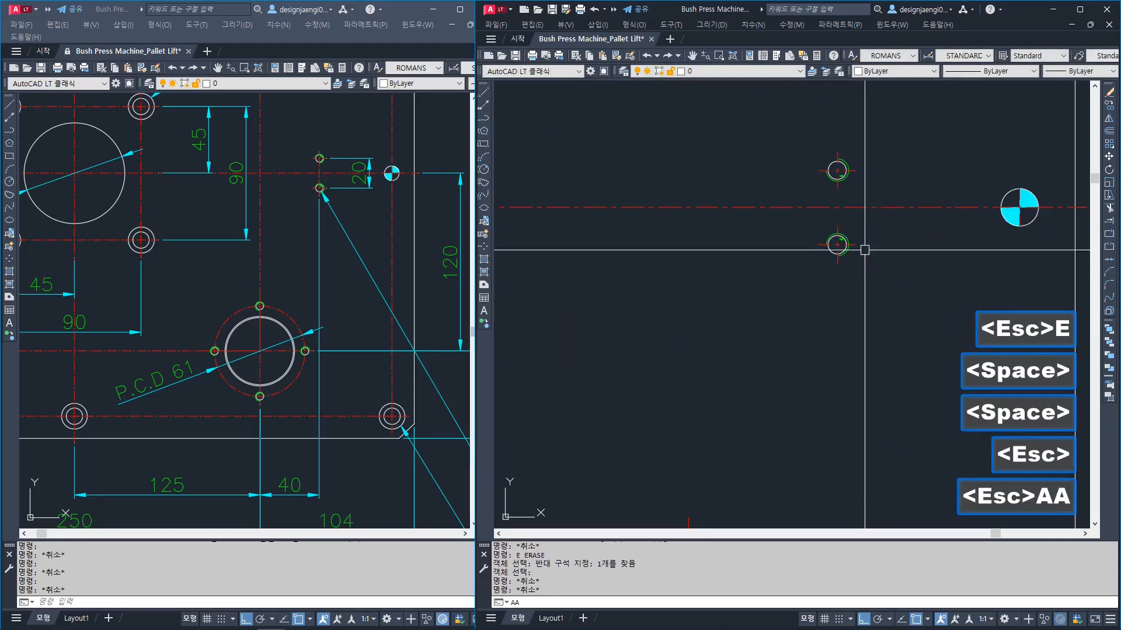
pyautogui.press('space')
pyautogui.click(838, 244)
pyautogui.click(838, 171)
pyautogui.scroll(-4, 854, 325)
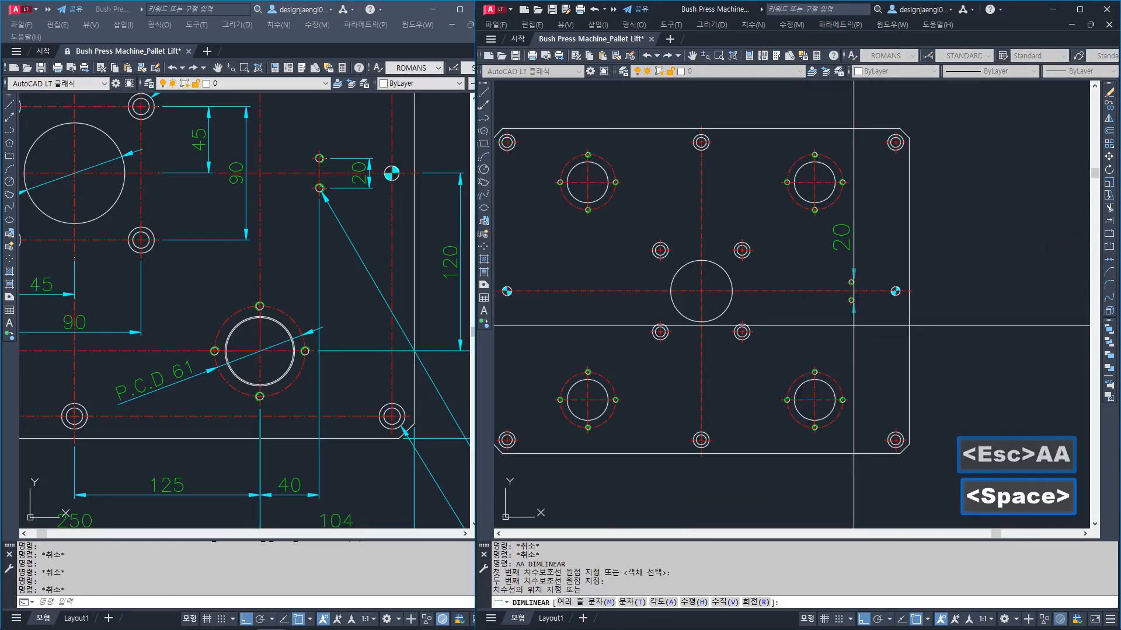
pyautogui.press('Escape')
pyautogui.scroll(-2, 818, 352)
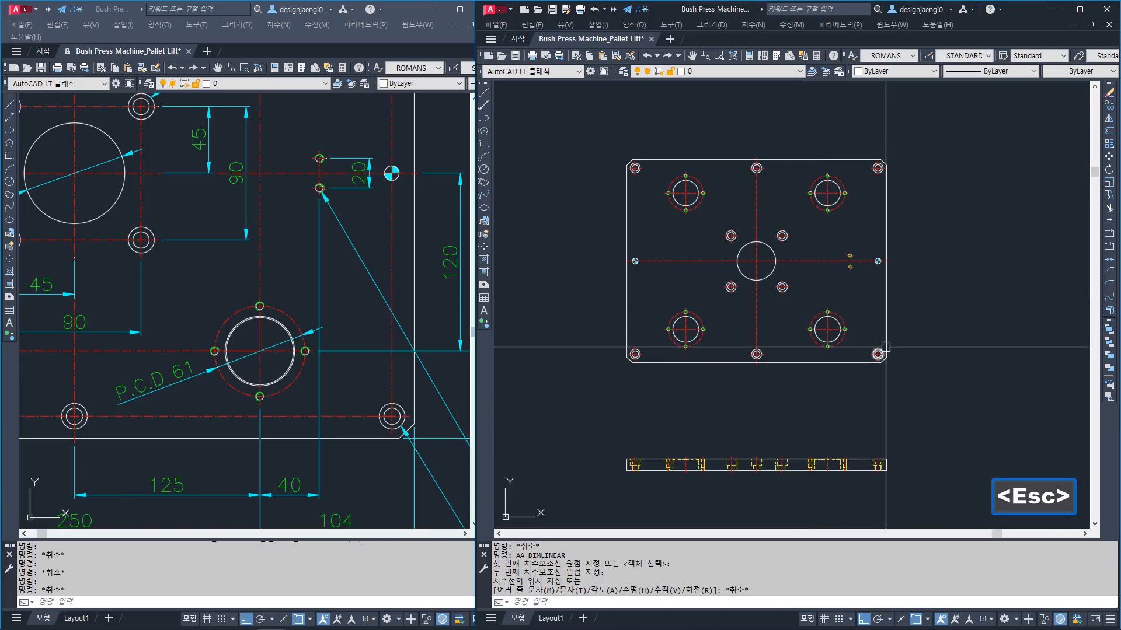
# Draw a vertical projection line from the M6 tap pair's centre in the plan view down past the front view
pyautogui.write('l')
pyautogui.press('space')
pyautogui.scroll(2, 851, 287)
pyautogui.click(850, 255)
pyautogui.moveTo(844, 429); pyautogui.dragTo(843, 178, button='middle')
pyautogui.press('Escape')
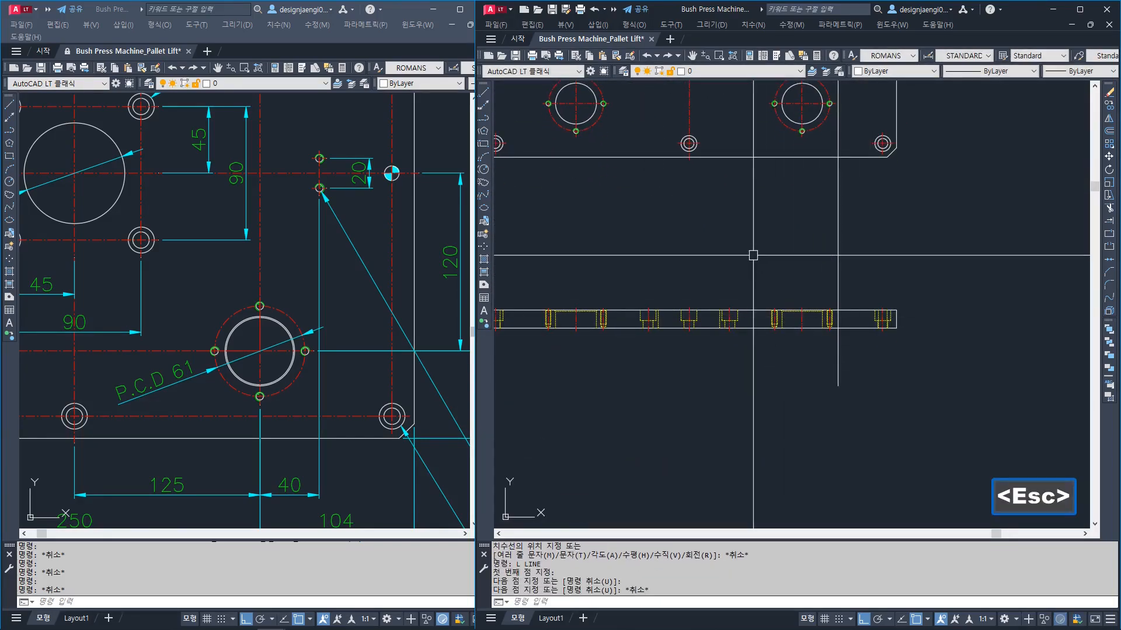
# Copy the hidden M6 tap profile beside the right ø45 hole in the front view onto the vertical projection line
pyautogui.scroll(4, 857, 319)
pyautogui.scroll(4, 803, 330)
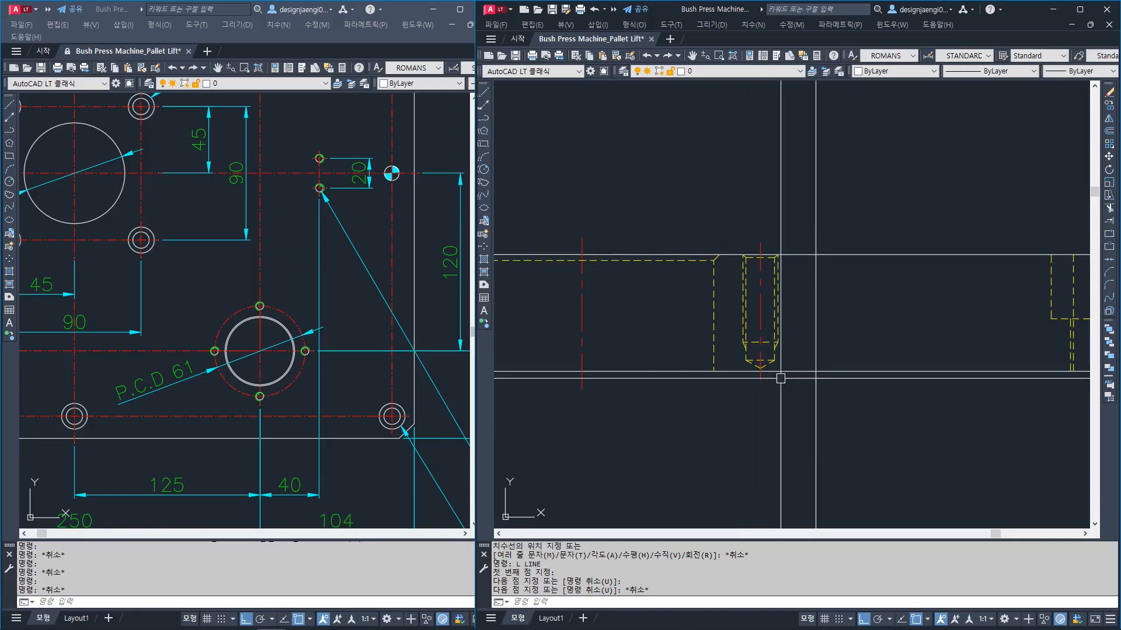
pyautogui.write('co')
pyautogui.press('space')
pyautogui.click(731, 221)
pyautogui.click(793, 358)
pyautogui.press('space')
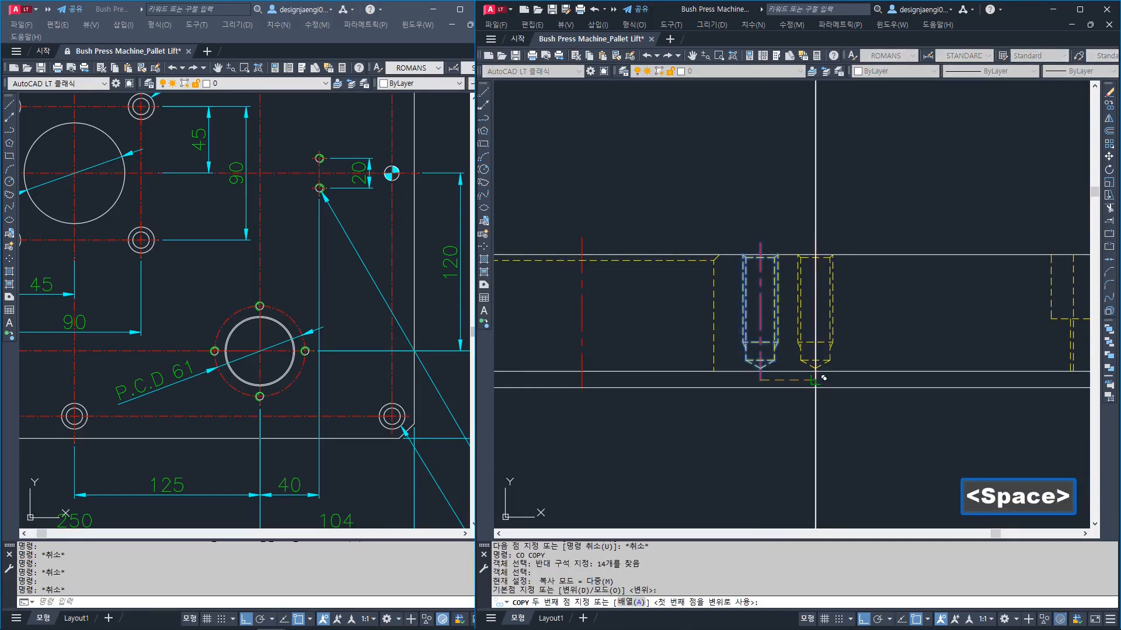
pyautogui.click(815, 373)
pyautogui.press('Escape')
# Erase the vertical projection line through the copied M6 tap profile in the front view
pyautogui.write('e')
pyautogui.press('space')
pyautogui.click(838, 447)
pyautogui.click(797, 415)
pyautogui.press('space')
pyautogui.scroll(-6, 831, 387)
pyautogui.scroll(-4, 825, 395)
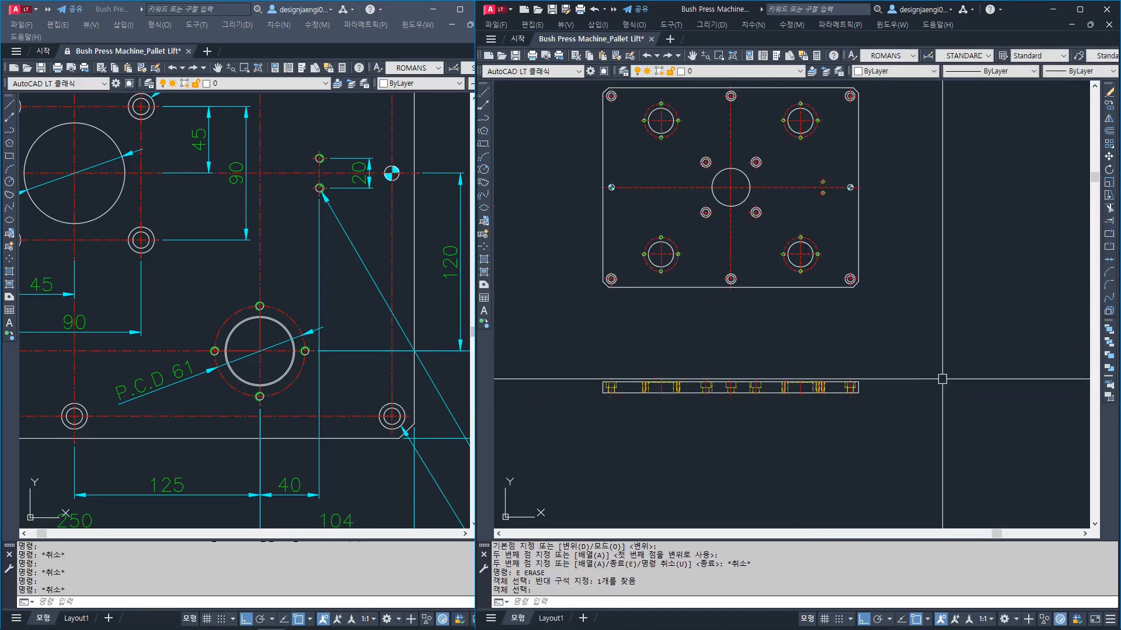
pyautogui.scroll(-5, 290, 322)
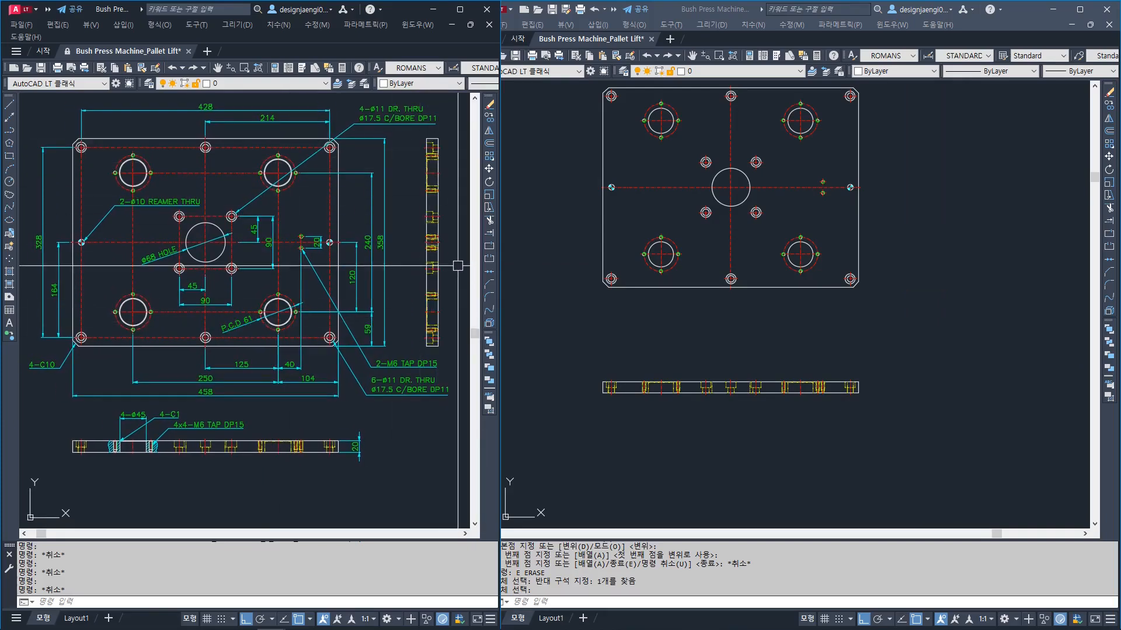
pyautogui.click(551, 168)
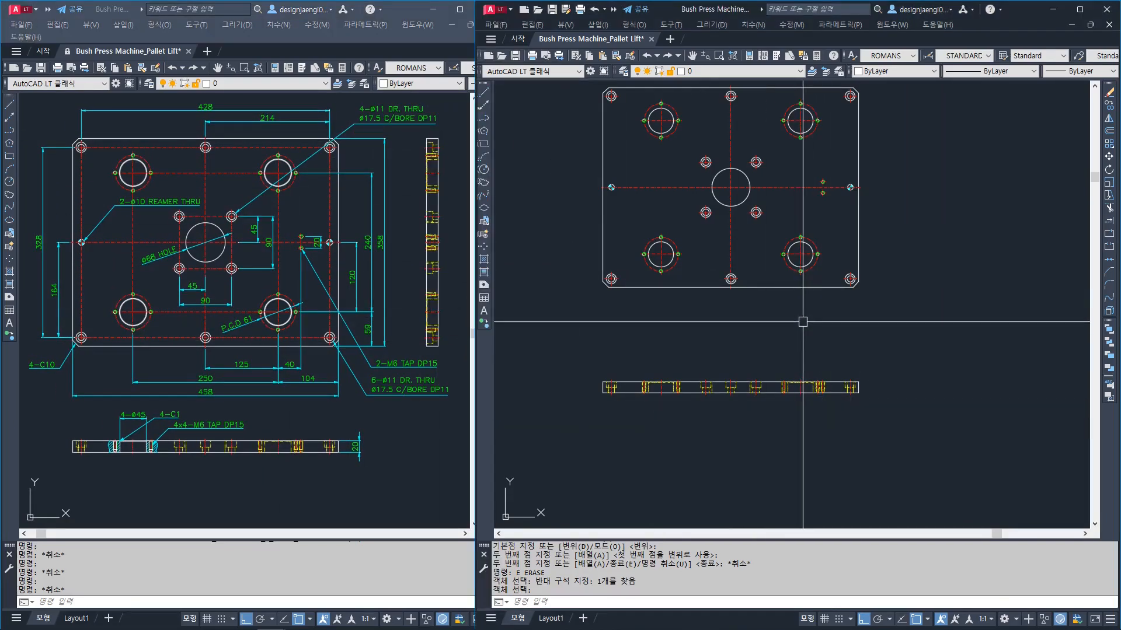
pyautogui.click(549, 350)
pyautogui.click(900, 452)
pyautogui.press('Escape')
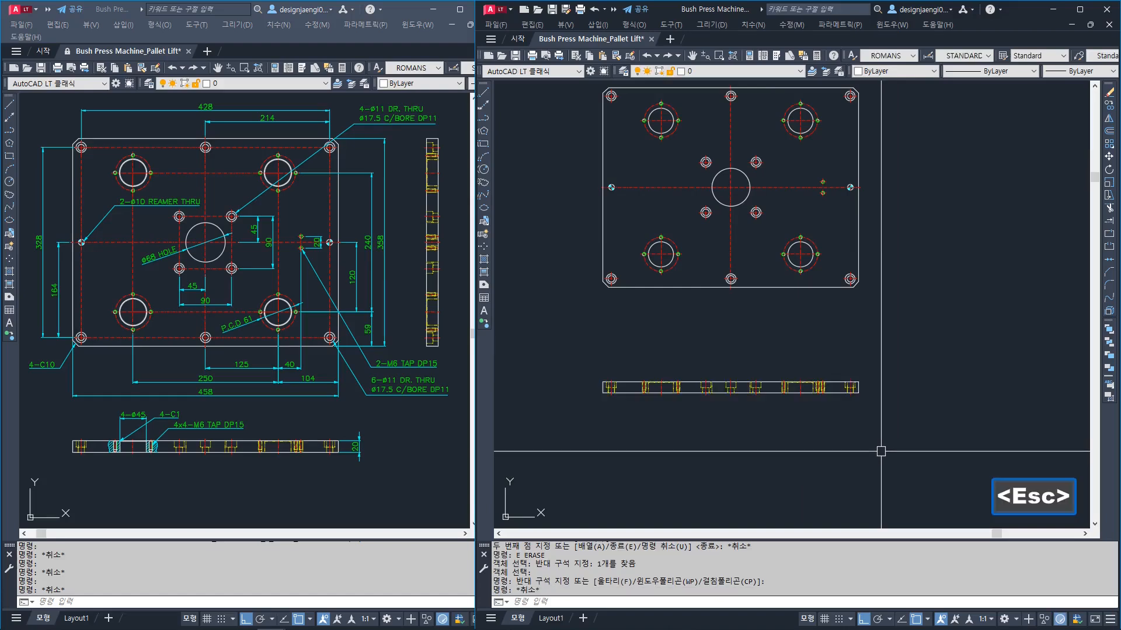
# Copy the complete front view straight to the right, clear of the original and the plan view
pyautogui.write('CO')
pyautogui.press('space')
pyautogui.click(561, 352)
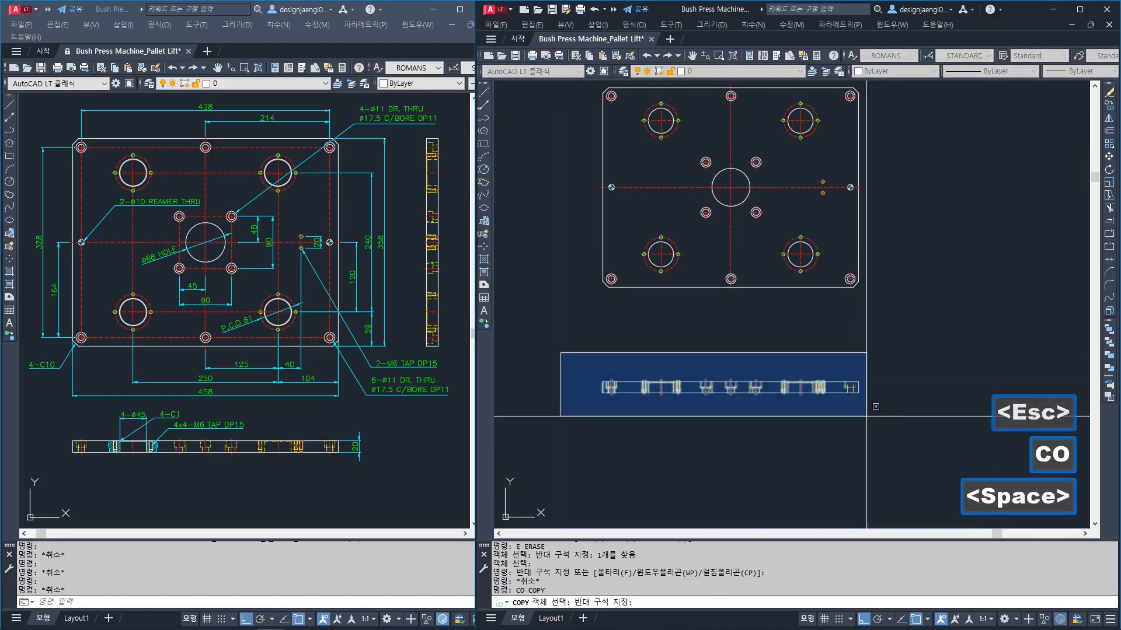
pyautogui.click(881, 429)
pyautogui.press('space')
pyautogui.click(661, 393)
pyautogui.moveTo(850, 412); pyautogui.dragTo(622, 410, button='middle')
pyautogui.click(792, 410)
pyautogui.press('Escape')
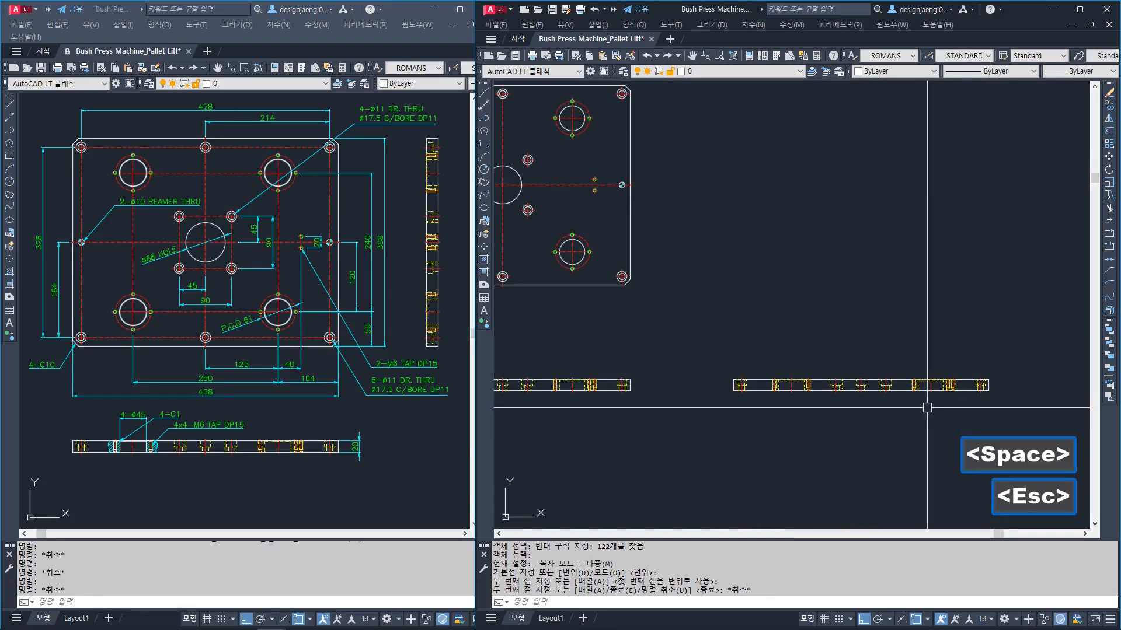
# Rotate the copied front view 90° about a point on its lower edge so it stands vertical as the side view
pyautogui.write('4')
pyautogui.press('Escape')
pyautogui.write('RO')
pyautogui.press('space')
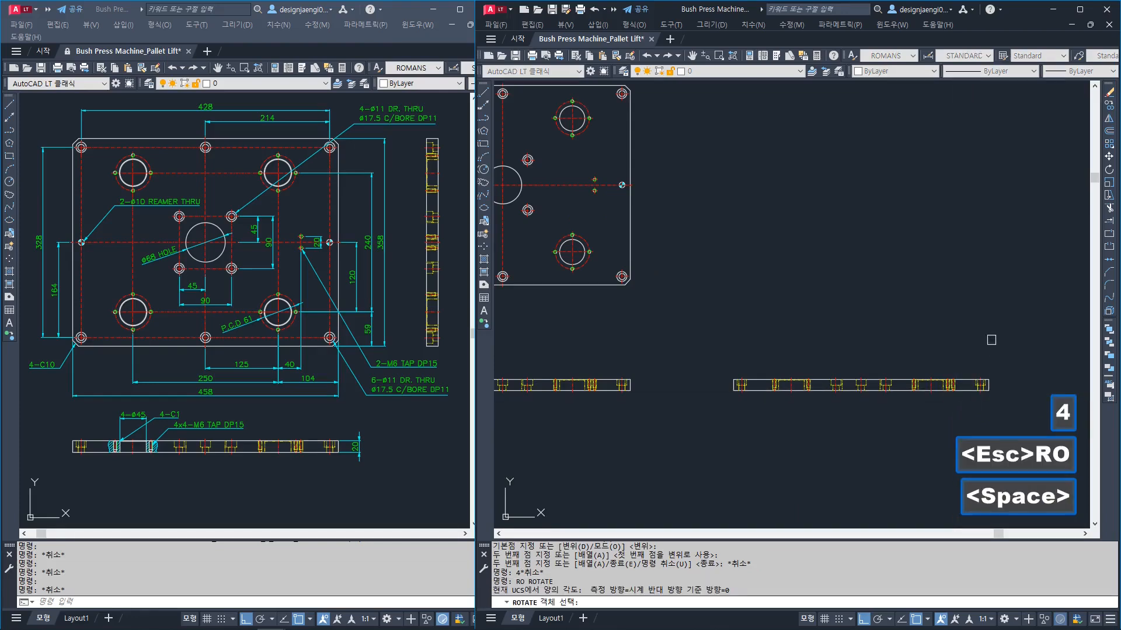
pyautogui.click(1000, 333)
pyautogui.click(709, 407)
pyautogui.press('space')
pyautogui.click(857, 391)
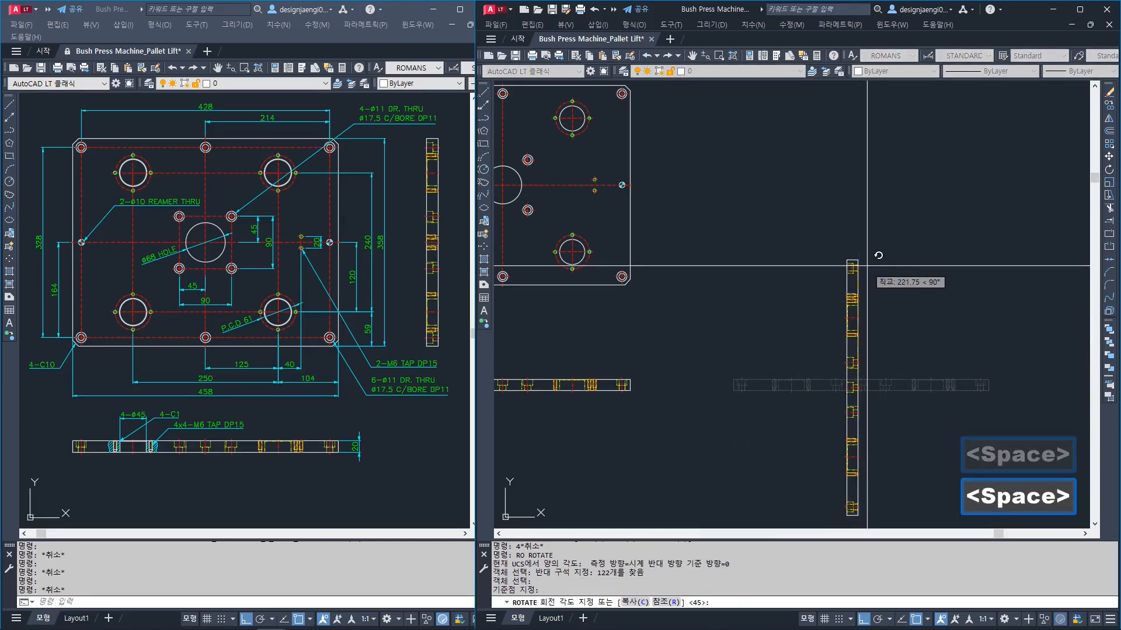
pyautogui.click(861, 260)
pyautogui.press('Escape')
# Move the rotated side view beside the plan view, aligning its middle with the plate's horizontal centre line
pyautogui.write('M')
pyautogui.press('space')
pyautogui.moveTo(863, 260); pyautogui.dragTo(851, 201, button='middle')
pyautogui.click(817, 189)
pyautogui.click(877, 472)
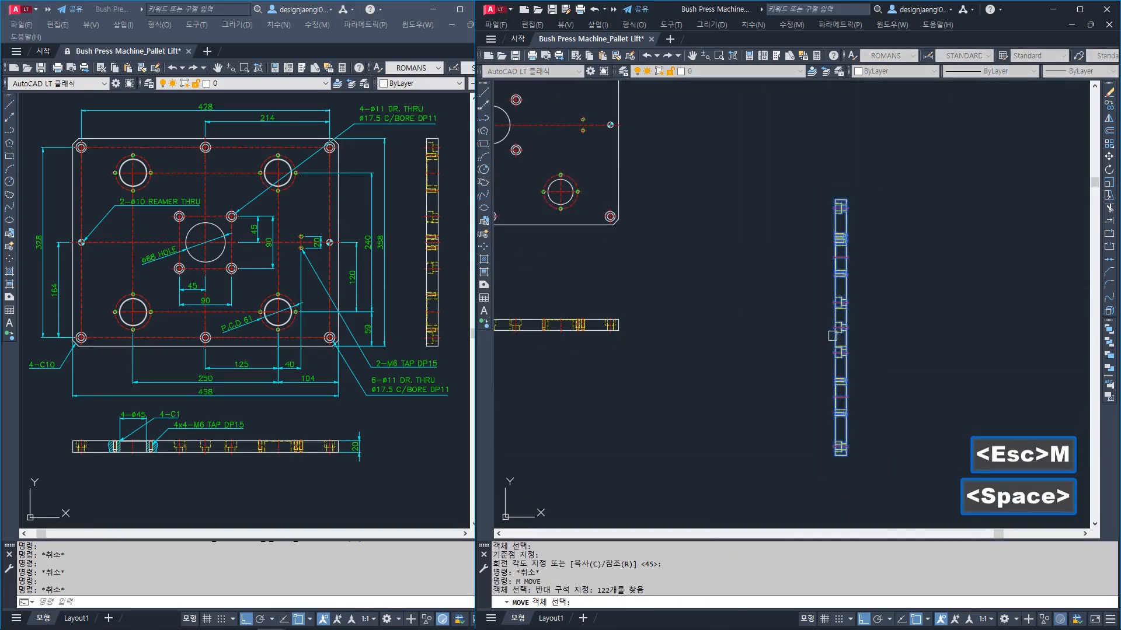
pyautogui.scroll(4, 832, 331)
pyautogui.press('space')
pyautogui.click(839, 321)
pyautogui.scroll(-4, 842, 339)
pyautogui.scroll(3, 713, 233)
pyautogui.moveTo(716, 223); pyautogui.dragTo(828, 352, button='middle')
pyautogui.scroll(4, 797, 287)
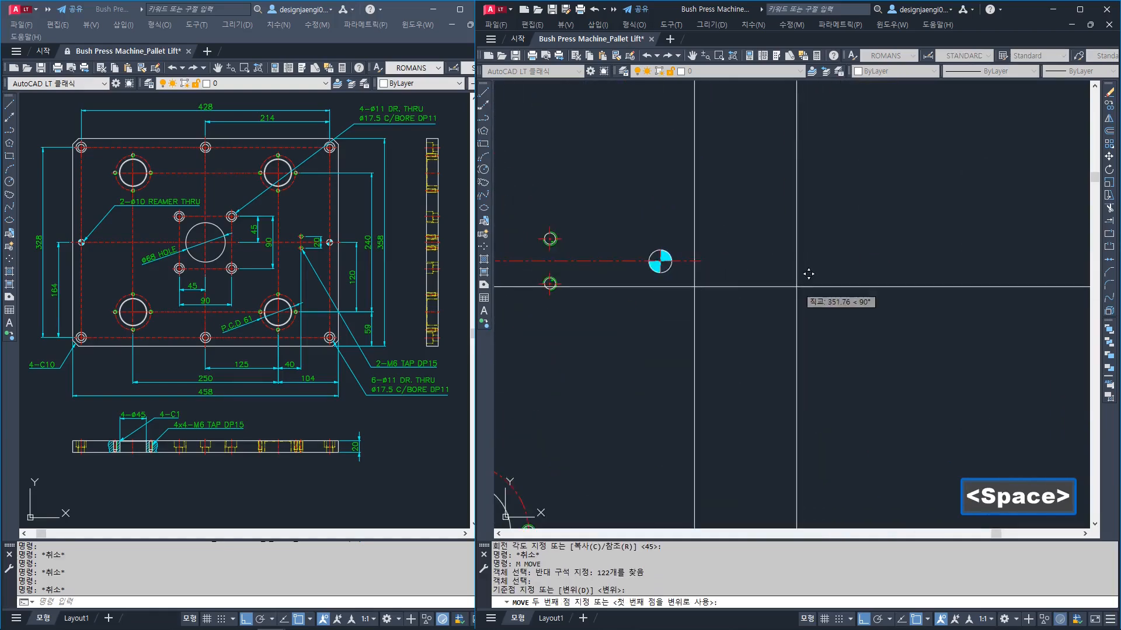
pyautogui.press('Escape')
pyautogui.scroll(-6, 794, 367)
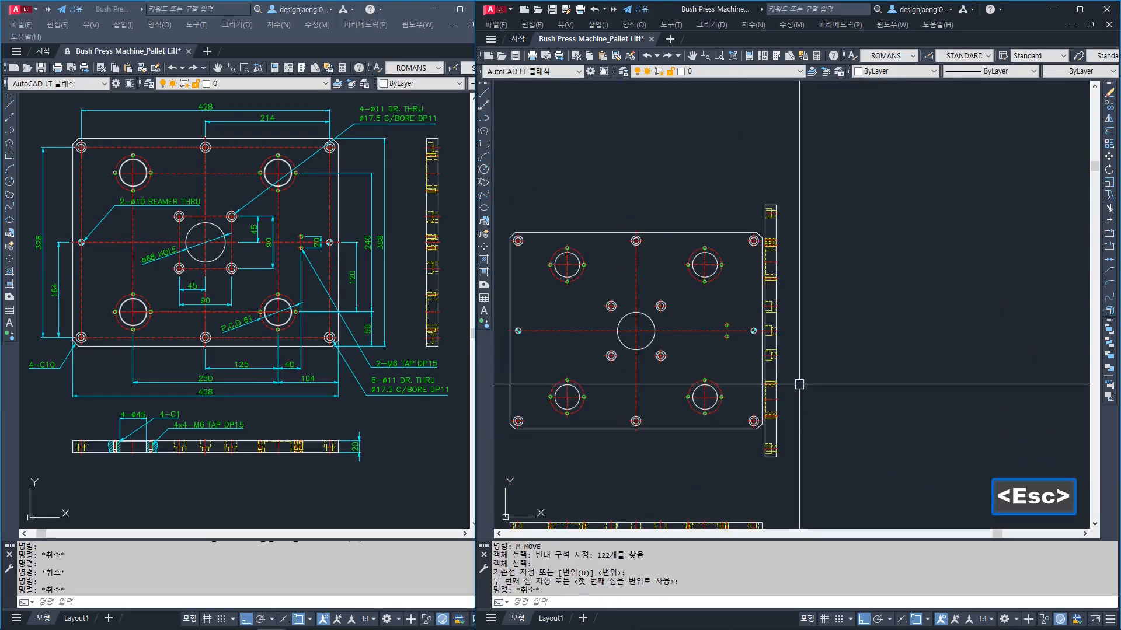
# Shift the whole side view horizontally to the right to widen the gap from the plan view
pyautogui.write('M')
pyautogui.press('space')
pyautogui.write('P')
pyautogui.press('space')
pyautogui.press('space')
pyautogui.click(810, 339)
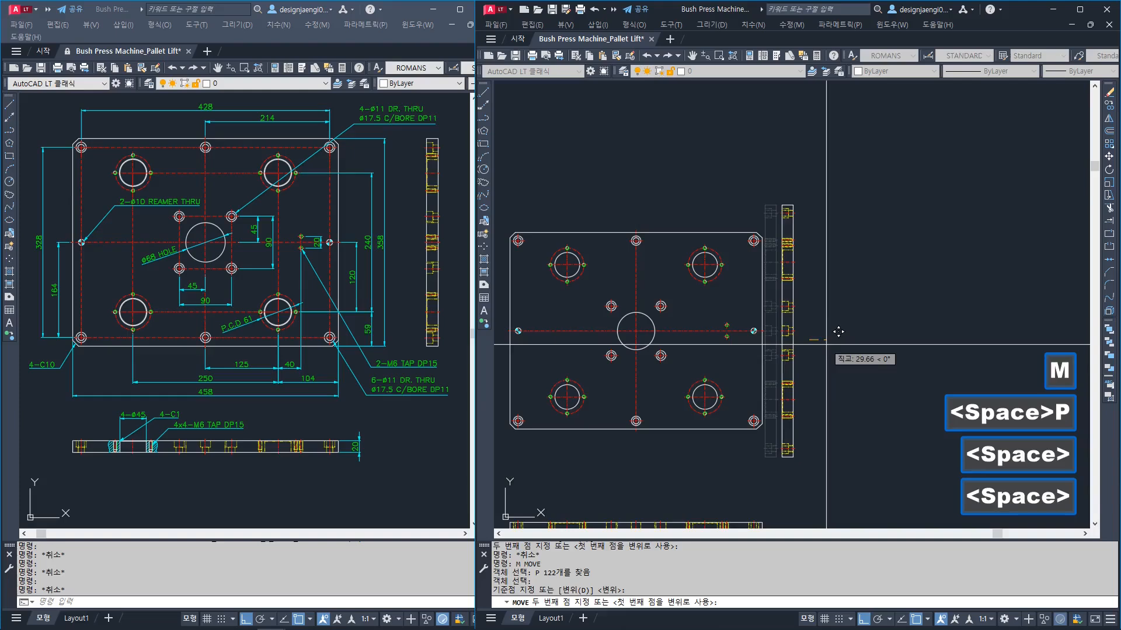
pyautogui.press('Escape')
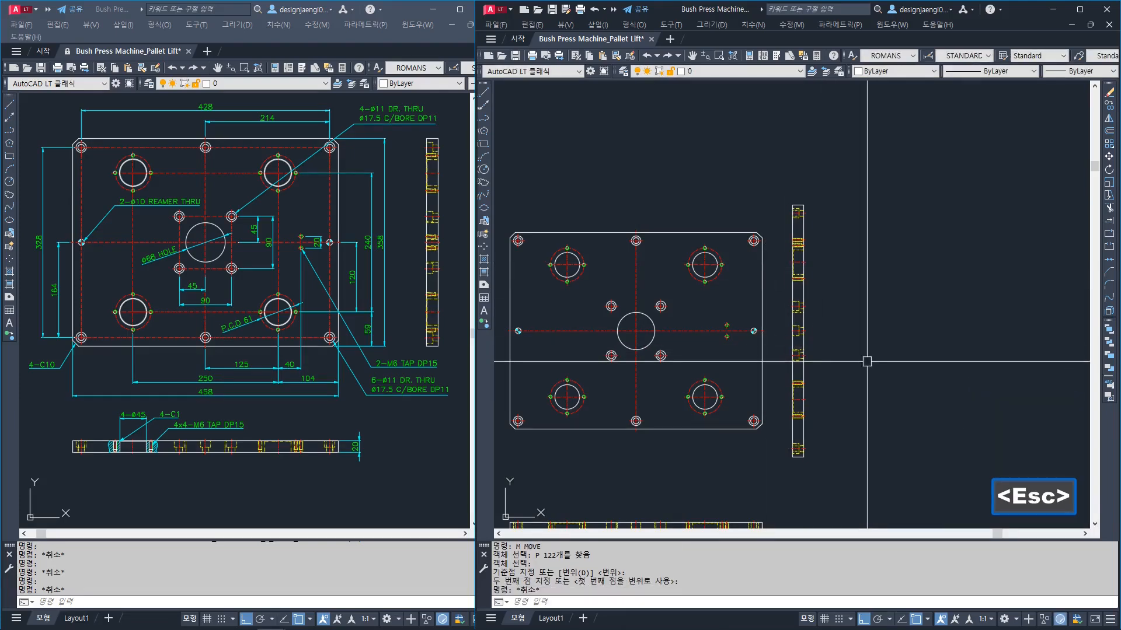
# Erase the hidden counterbore profile lines at mid-height of the side view, keeping their centre line
pyautogui.scroll(4, 784, 335)
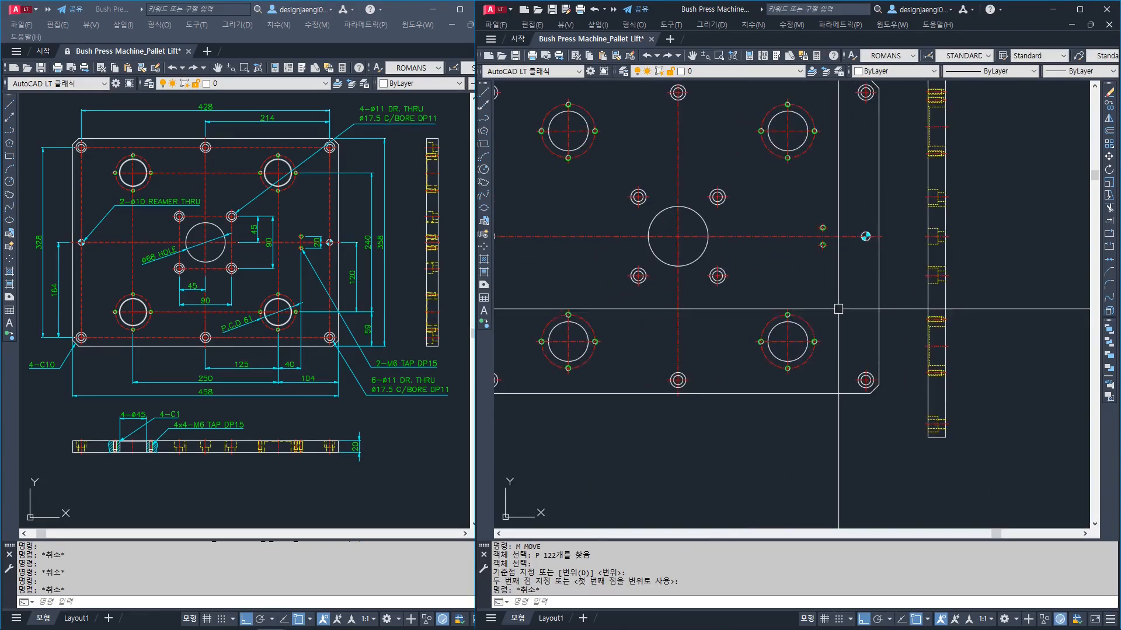
pyautogui.scroll(3, 927, 260)
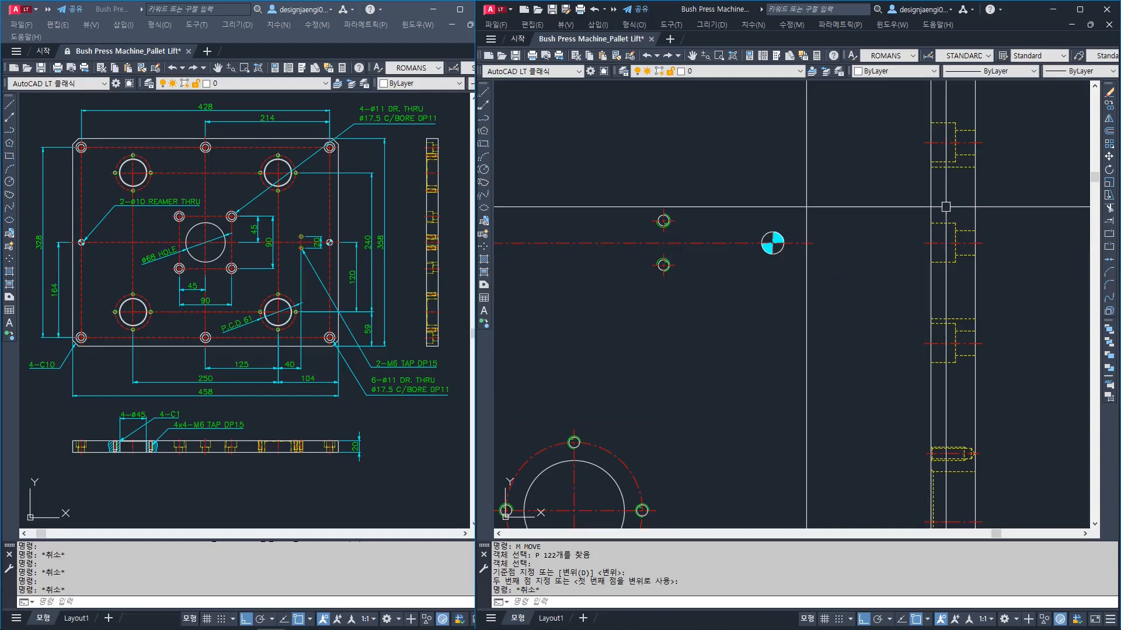
pyautogui.click(975, 276)
pyautogui.press('Delete')
pyautogui.scroll(-4, 886, 321)
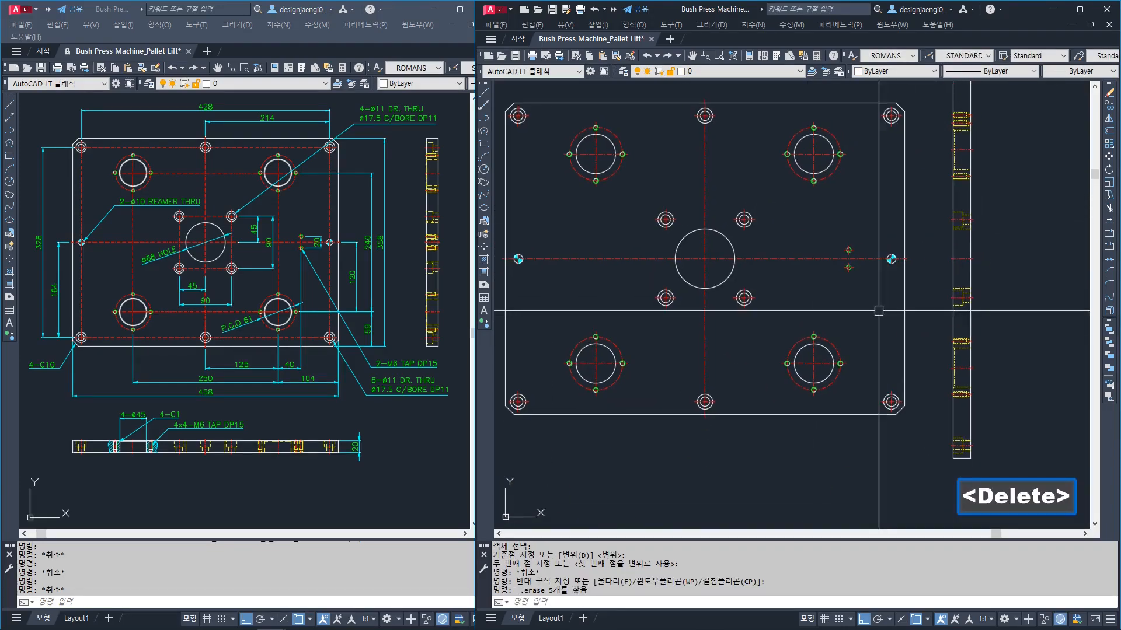
pyautogui.scroll(2, 787, 228)
pyautogui.press('Escape')
pyautogui.write('l')
pyautogui.press('space')
pyautogui.click(655, 277)
pyautogui.moveTo(775, 261); pyautogui.dragTo(682, 260, button='middle')
pyautogui.press('Escape')
pyautogui.press('space')
pyautogui.click(624, 225)
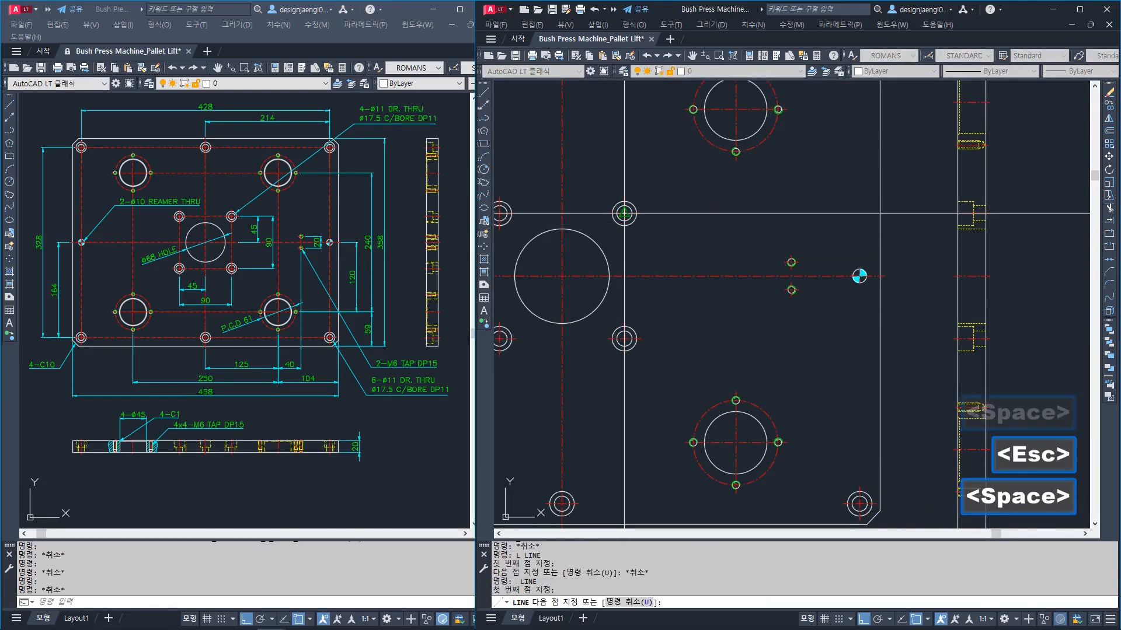
pyautogui.press('Escape')
pyautogui.press('space')
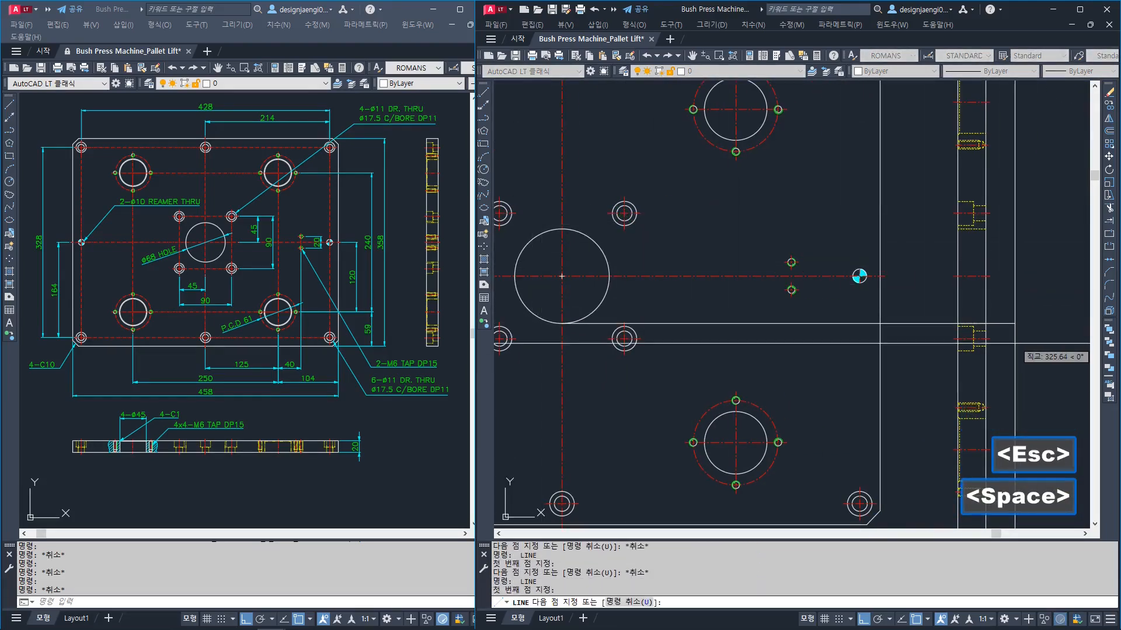
pyautogui.press('Escape')
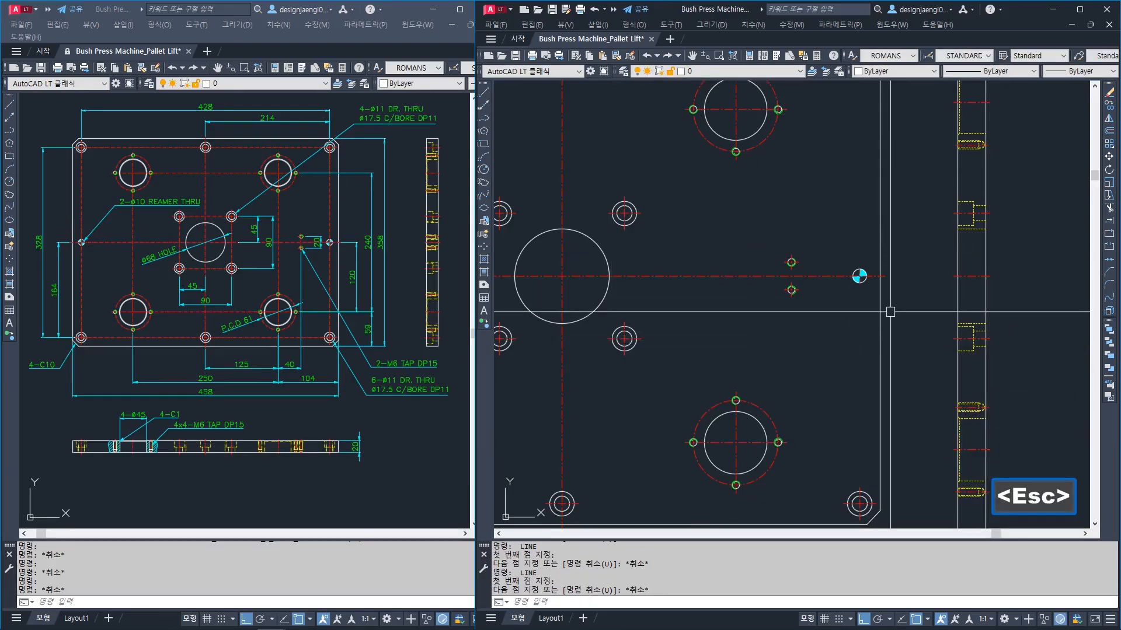
# Draw two horizontal lines from the upper and lower quadrants of the right ø10 reamer hole to the side view's right edge
pyautogui.scroll(-3, 890, 312)
pyautogui.scroll(5, 841, 296)
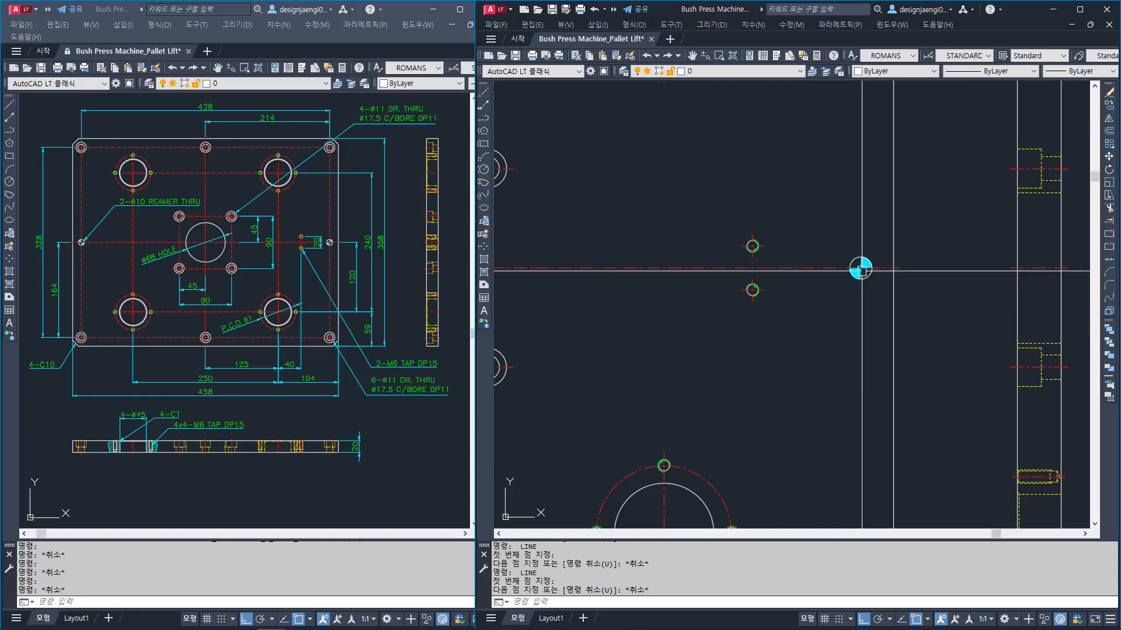
pyautogui.moveTo(883, 282); pyautogui.dragTo(712, 292, button='middle')
pyautogui.press('l')
pyautogui.press('space')
pyautogui.press('Escape')
pyautogui.press('l')
pyautogui.press('space')
pyautogui.click(712, 291)
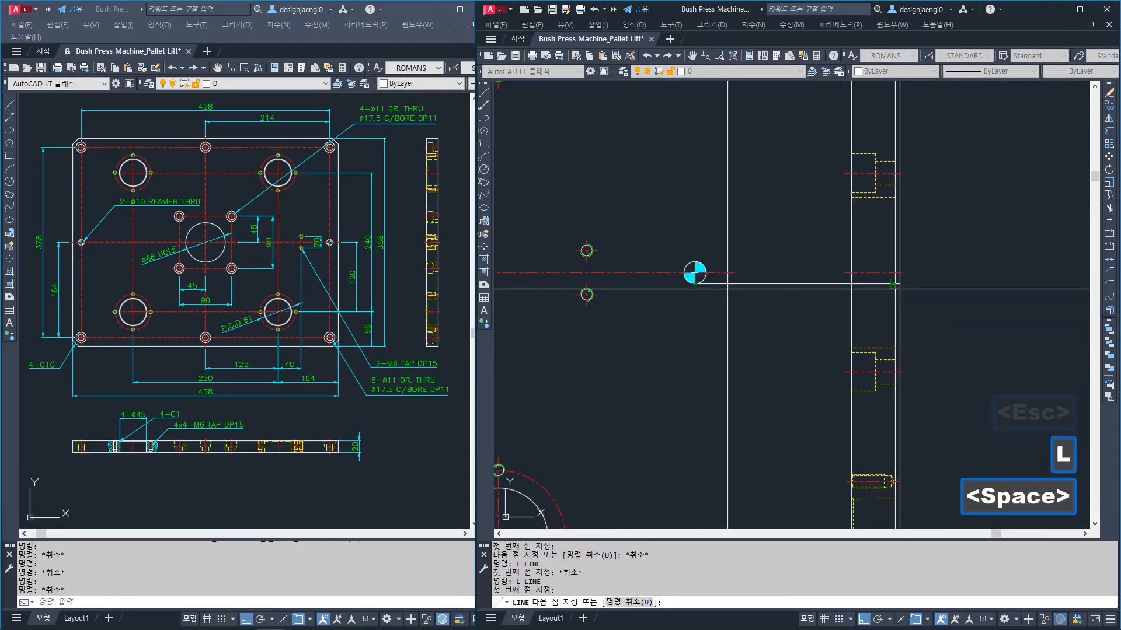
pyautogui.press('Escape')
pyautogui.press('space')
pyautogui.click(695, 262)
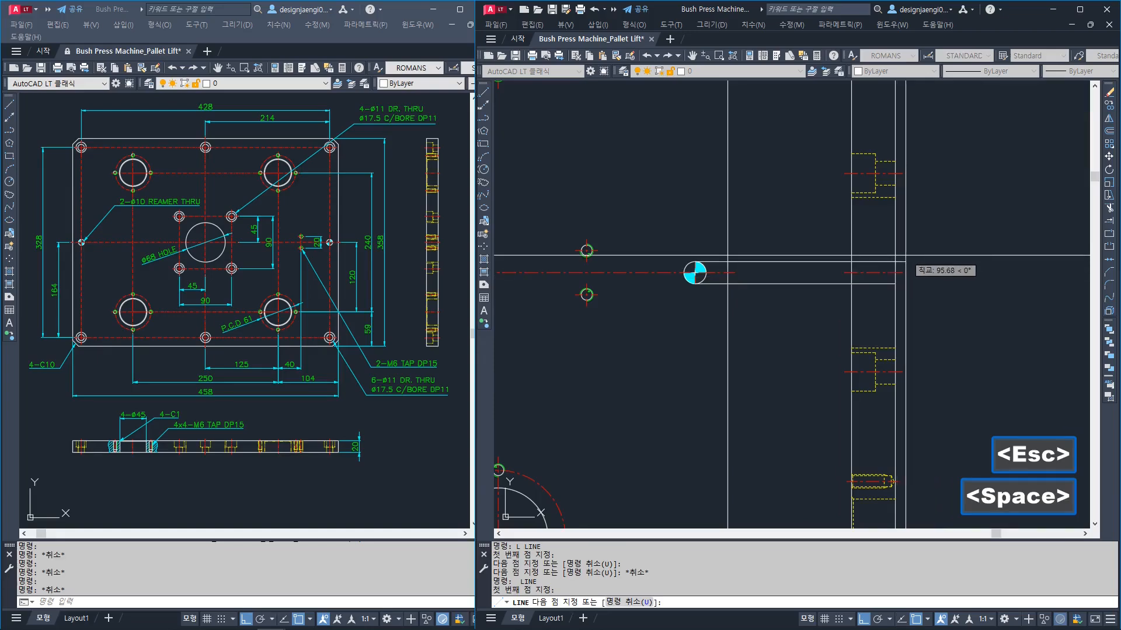
pyautogui.click(895, 261)
pyautogui.press('Escape')
# Turn the two reamer hole projection lines into yellow hidden lines and trim them back to the side view's left edge
pyautogui.click(774, 321)
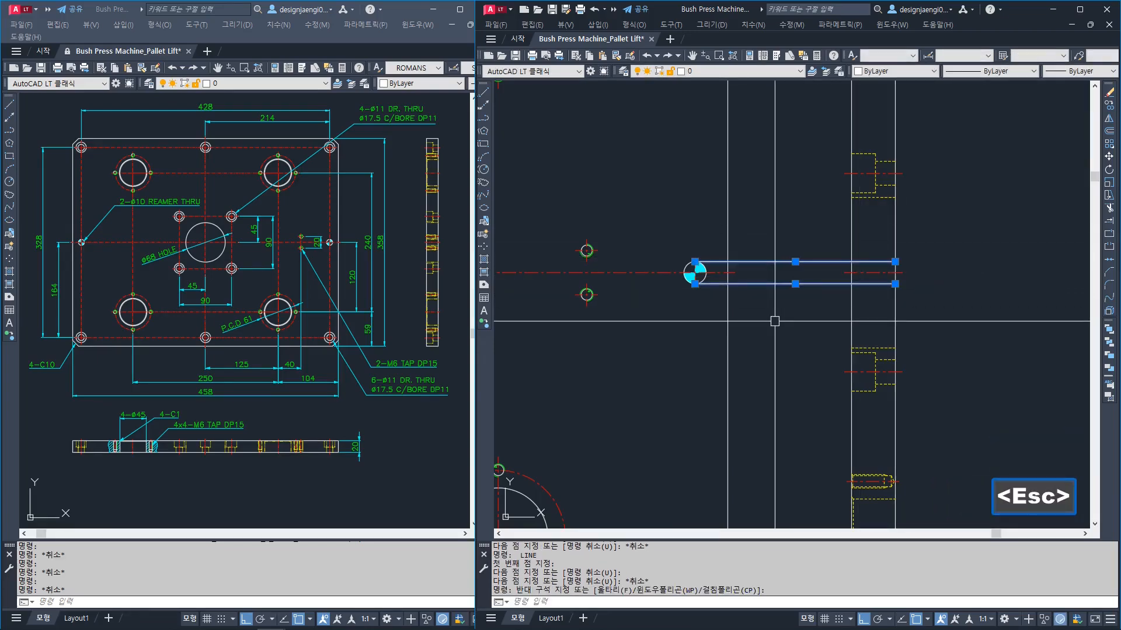
pyautogui.write('22')
pyautogui.press('space')
pyautogui.press('Escape')
pyautogui.write('tr')
pyautogui.press('space')
pyautogui.press('space')
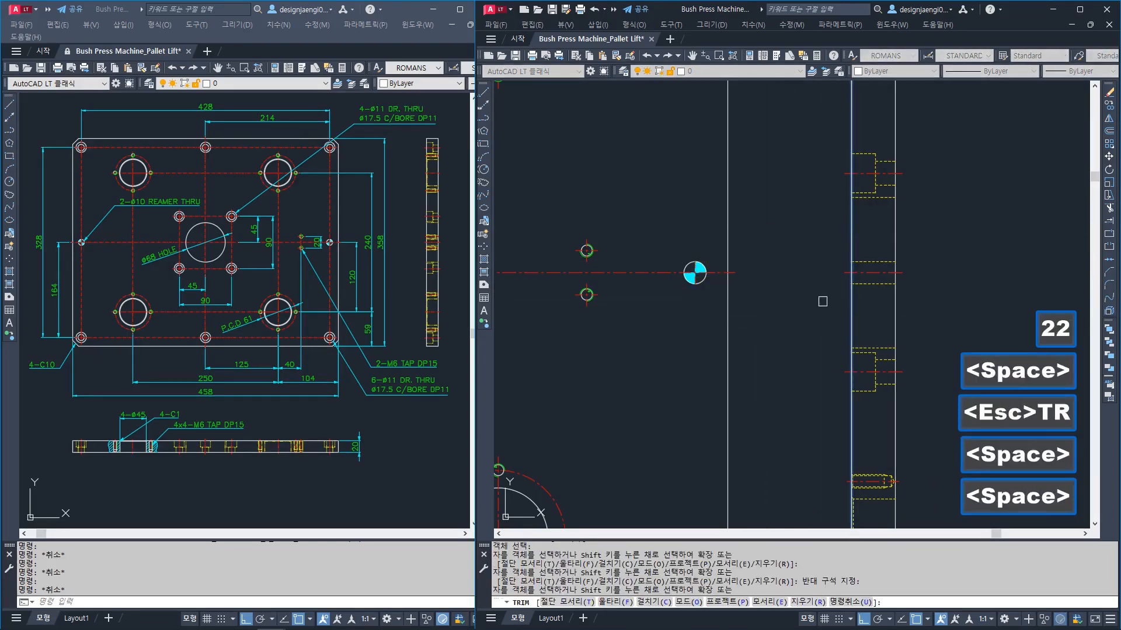
pyautogui.press('Escape')
# Draw a horizontal projection line from the lower-right ø45 hole's centre in the plan view past the side view
pyautogui.scroll(-5, 786, 314)
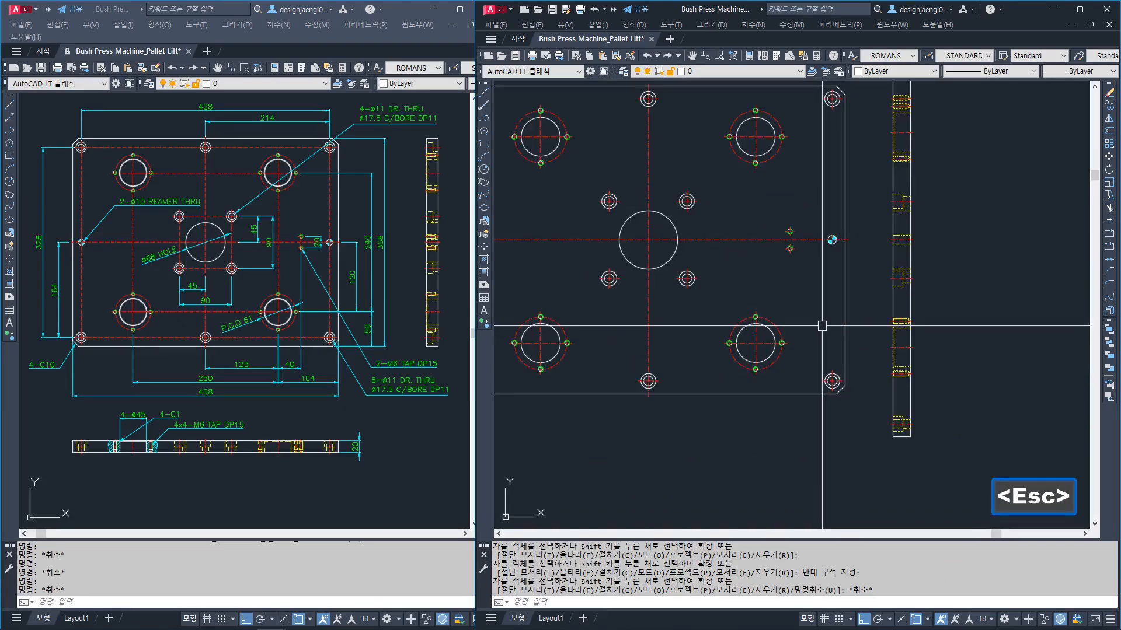
pyautogui.scroll(2, 863, 364)
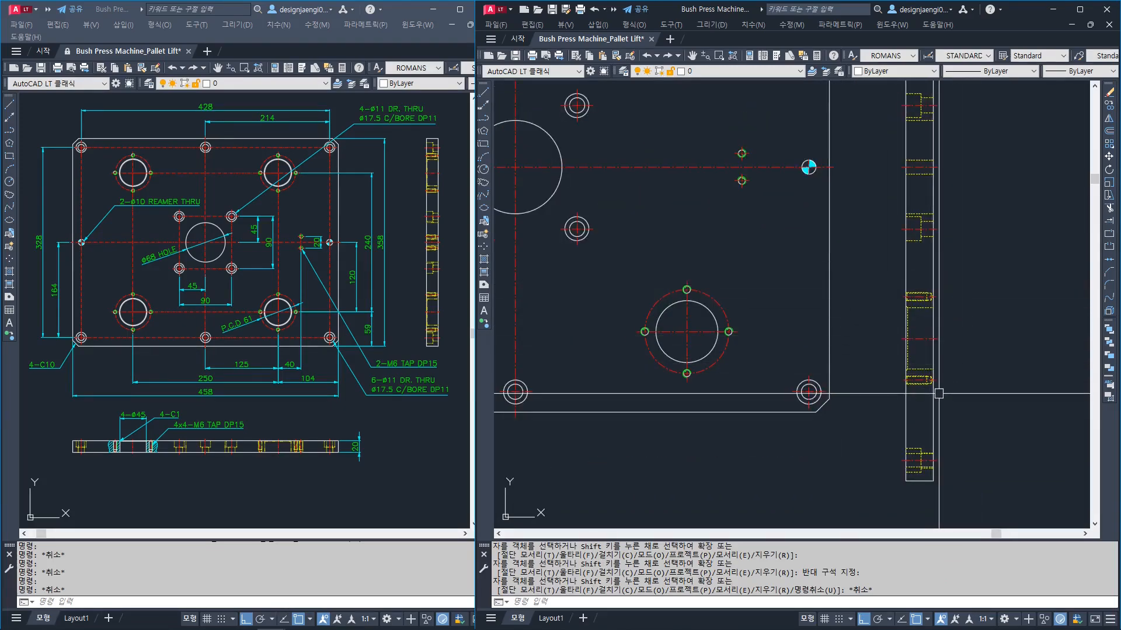
pyautogui.scroll(-2, 925, 333)
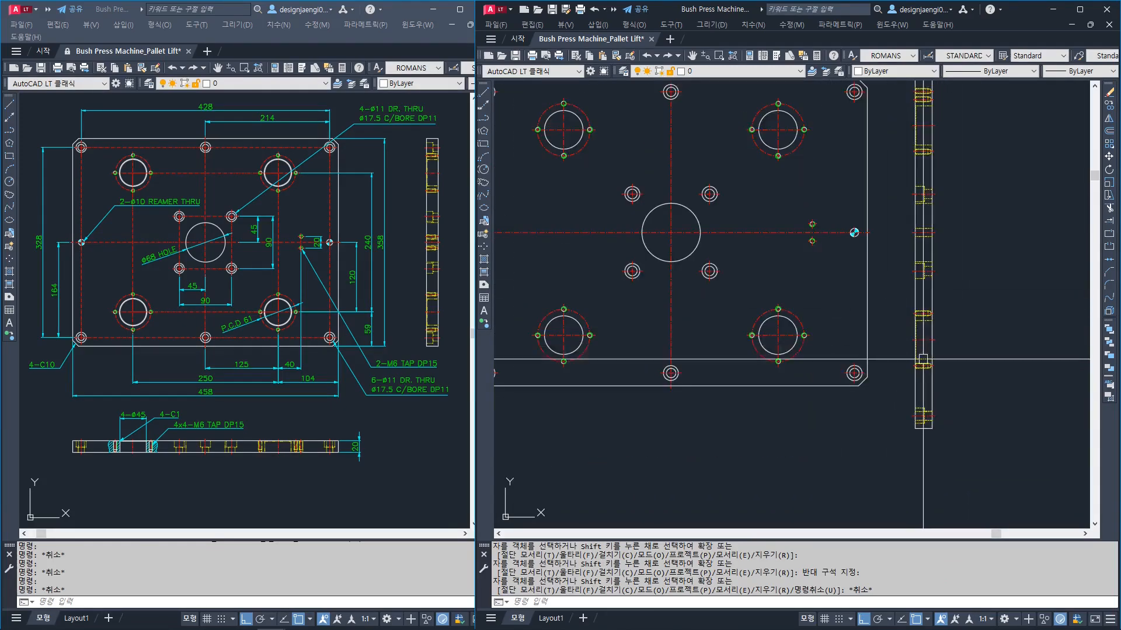
pyautogui.write('l')
pyautogui.press('space')
pyautogui.click(778, 335)
pyautogui.click(989, 353)
pyautogui.scroll(1, 935, 355)
pyautogui.press('Escape')
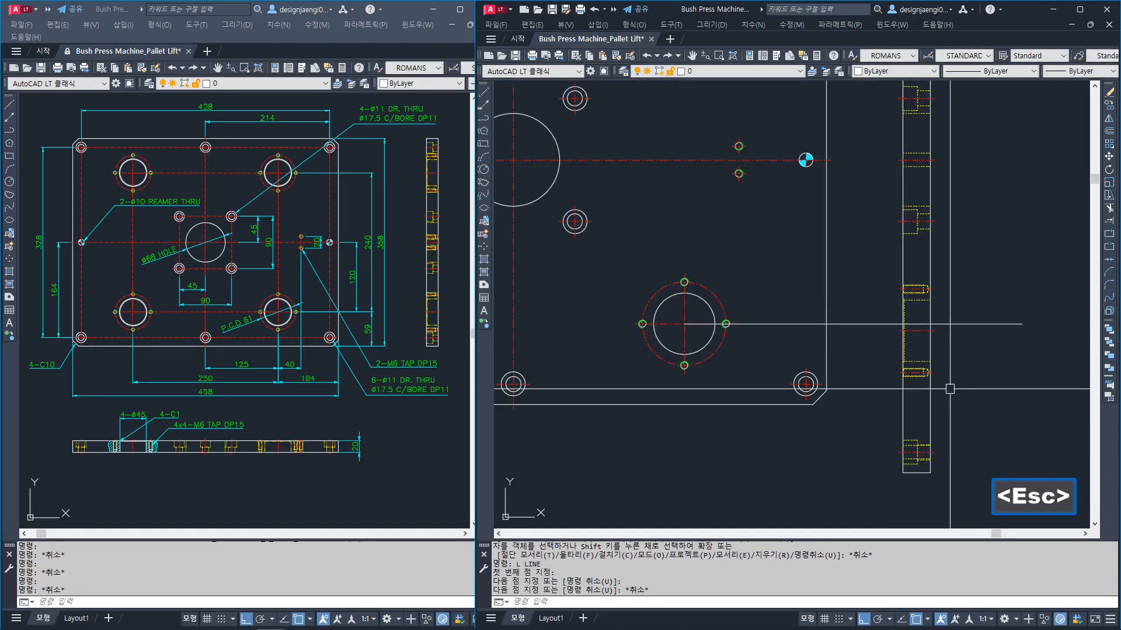
# Move the lower ø45 hole and M6 tap profiles in the side view vertically onto the horizontal projection line
pyautogui.write('m')
pyautogui.press('space')
pyautogui.click(872, 265)
pyautogui.click(947, 395)
pyautogui.press('space')
pyautogui.scroll(3, 940, 349)
pyautogui.click(929, 298)
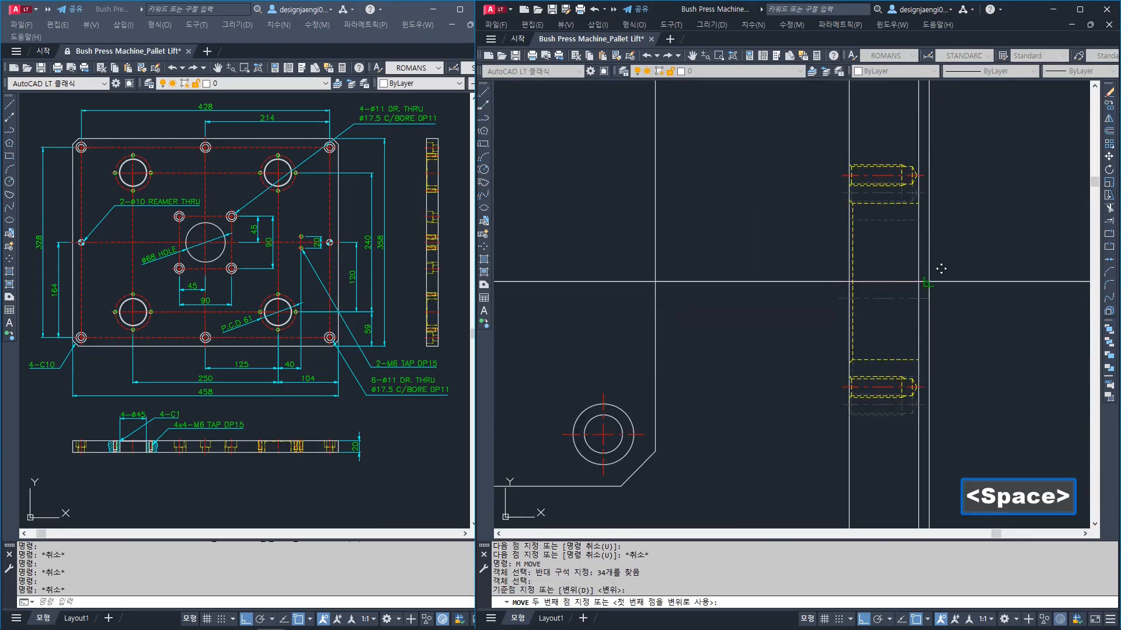
pyautogui.click(929, 282)
pyautogui.scroll(-3, 917, 317)
pyautogui.scroll(2, 925, 338)
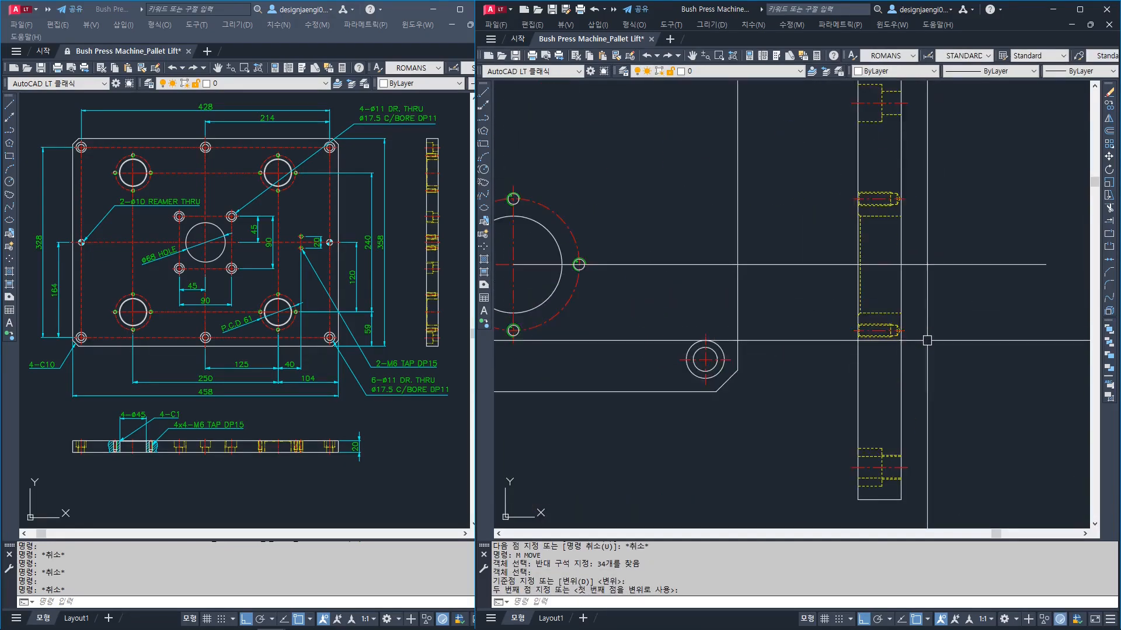
# Erase the horizontal projection line running through the lower ø45 hole profile
pyautogui.scroll(-2, 929, 349)
pyautogui.press('Escape')
pyautogui.write('e')
pyautogui.press('space')
pyautogui.click(957, 300)
pyautogui.press('space')
pyautogui.press('Escape')
pyautogui.press('Escape')
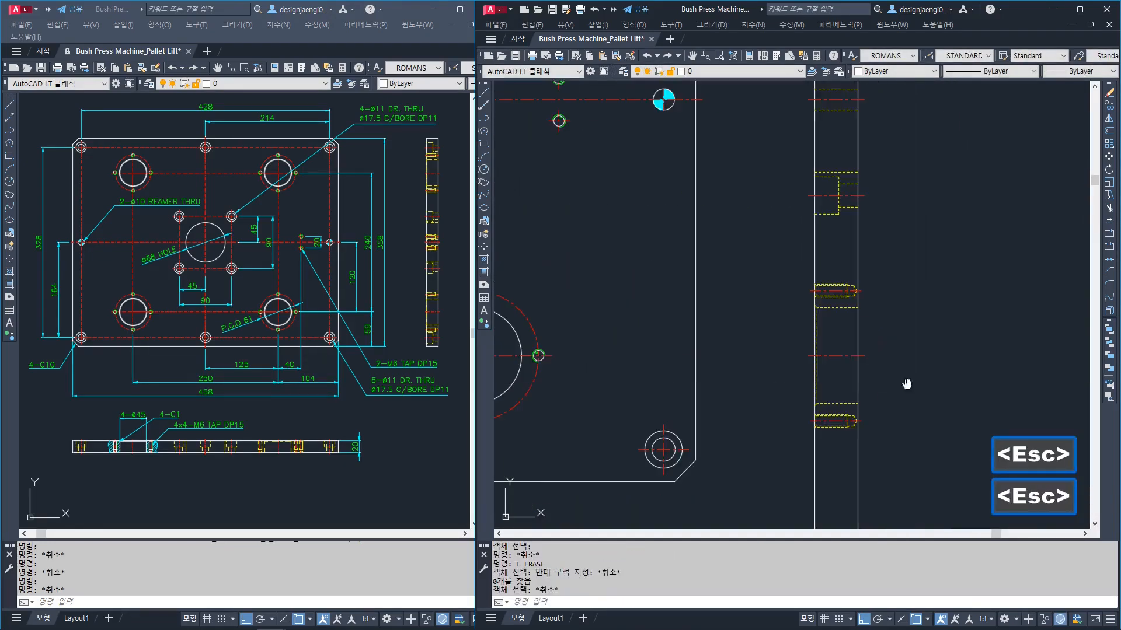
pyautogui.moveTo(906, 383); pyautogui.dragTo(983, 380, button='middle')
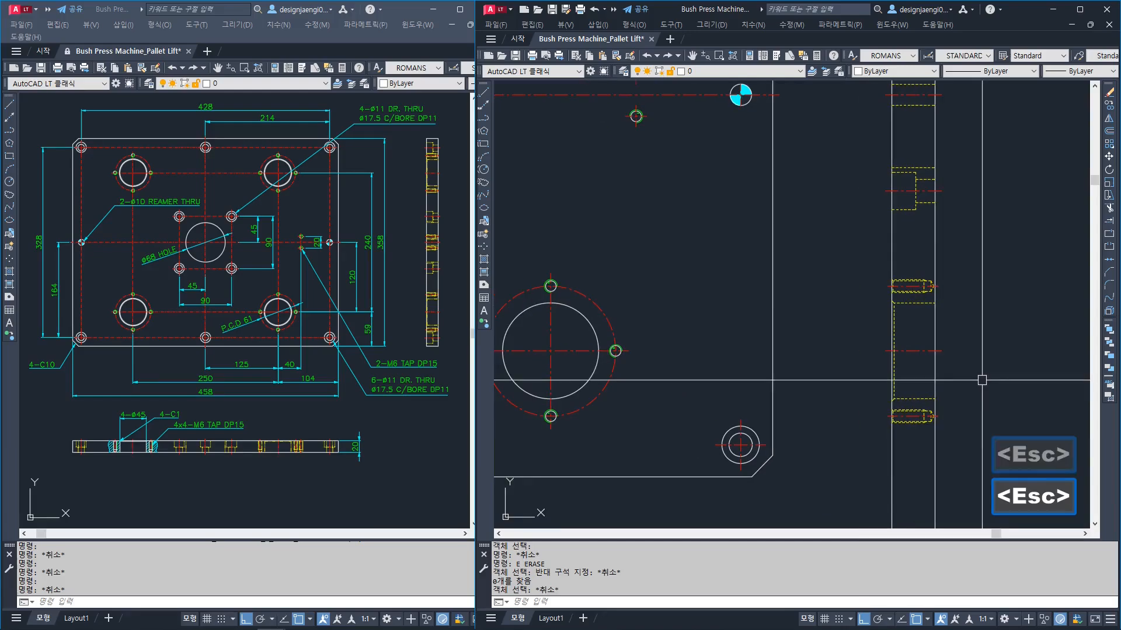
# Erase the upper ø45 hole and M6 tap profiles from the side view
pyautogui.scroll(-3, 934, 315)
pyautogui.scroll(2, 933, 306)
pyautogui.write('e')
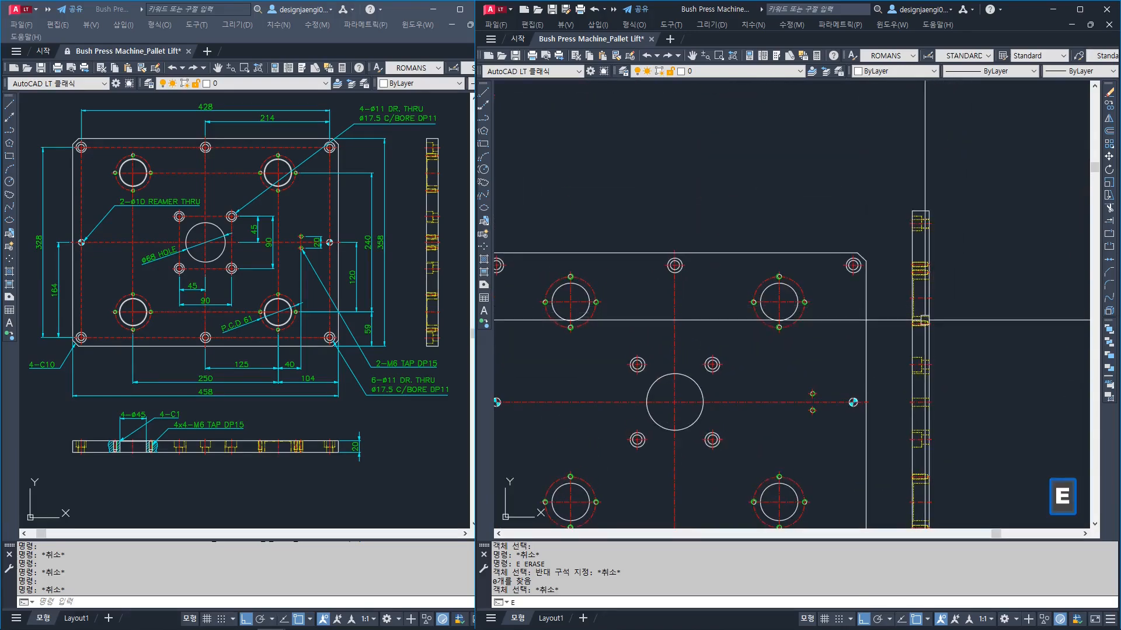
pyautogui.press('space')
pyautogui.scroll(4, 905, 286)
pyautogui.click(898, 205)
pyautogui.click(987, 412)
pyautogui.press('space')
pyautogui.scroll(-2, 924, 318)
pyautogui.scroll(-3, 922, 321)
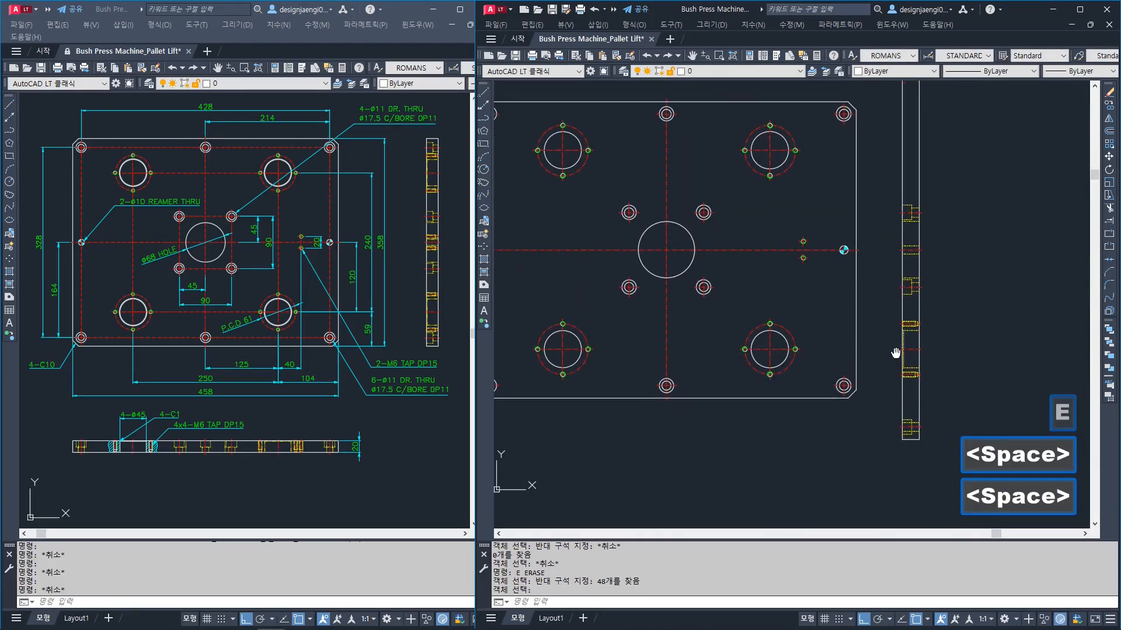
# Mirror the lower ø45 hole and M6 tap profiles about the plate's horizontal centre line, keeping the originals
pyautogui.scroll(3, 852, 280)
pyautogui.write('mi')
pyautogui.press('space')
pyautogui.click(845, 263)
pyautogui.click(928, 384)
pyautogui.press('space')
pyautogui.click(812, 178)
pyautogui.click(966, 251)
pyautogui.press('space')
pyautogui.moveTo(969, 255); pyautogui.dragTo(920, 388, button='middle')
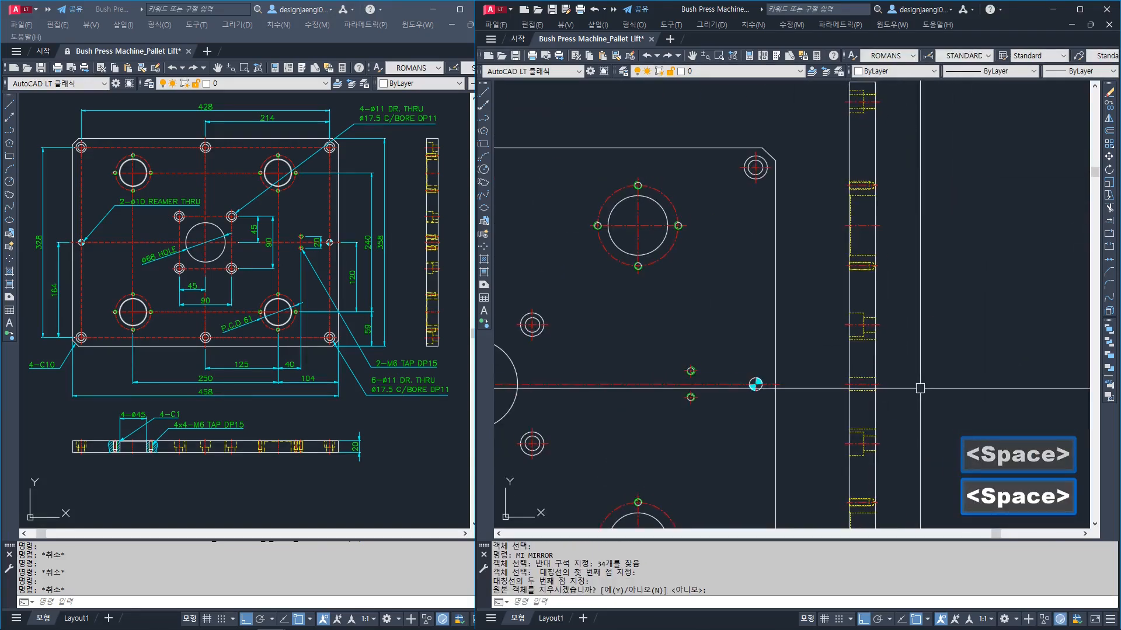
# Check the mirrored profile's alignment with a temporary horizontal line from the plan's upper-right ø45 hole pattern, and erase that line
pyautogui.press('Escape')
pyautogui.press('l')
pyautogui.press('space')
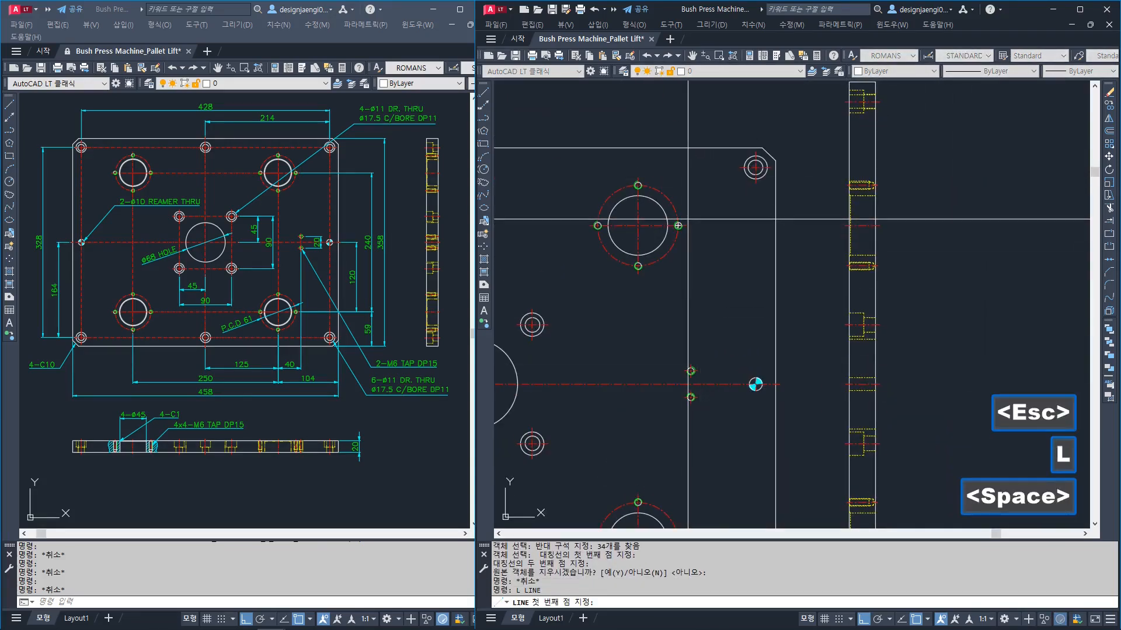
pyautogui.click(687, 218)
pyautogui.press('Escape')
pyautogui.press('space')
pyautogui.click(686, 226)
pyautogui.click(977, 266)
pyautogui.press('Escape')
pyautogui.click(975, 201)
pyautogui.click(944, 269)
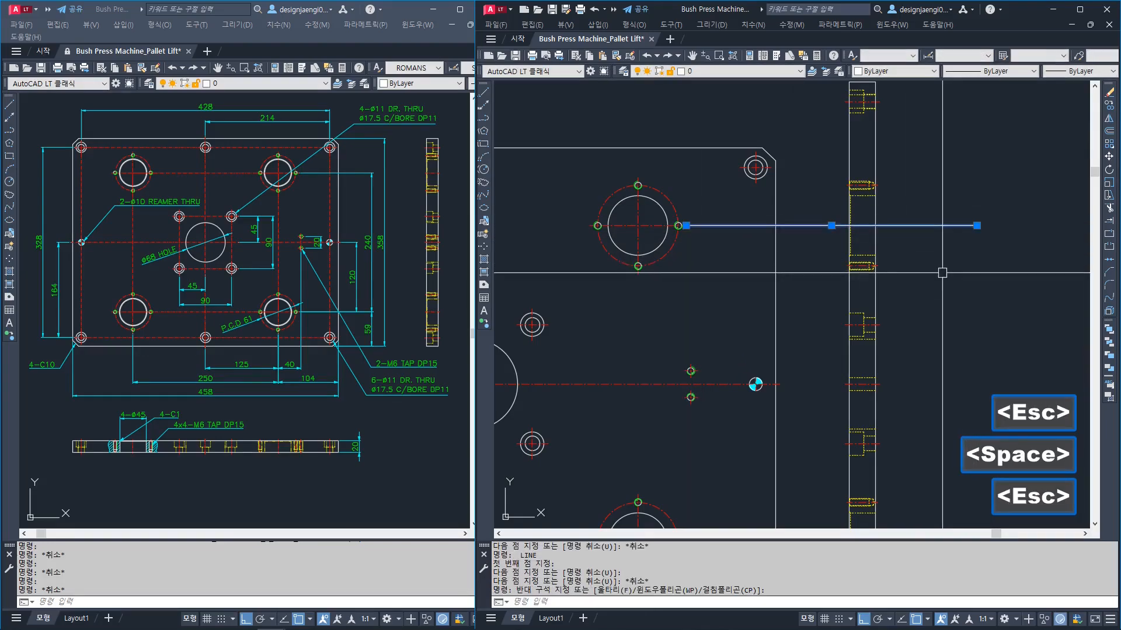
pyautogui.press('Delete')
# Draw a horizontal projection line from the plan view's lower-right counterbored hole past the side view
pyautogui.scroll(-2, 896, 256)
pyautogui.scroll(4, 821, 332)
pyautogui.press('l')
pyautogui.press('space')
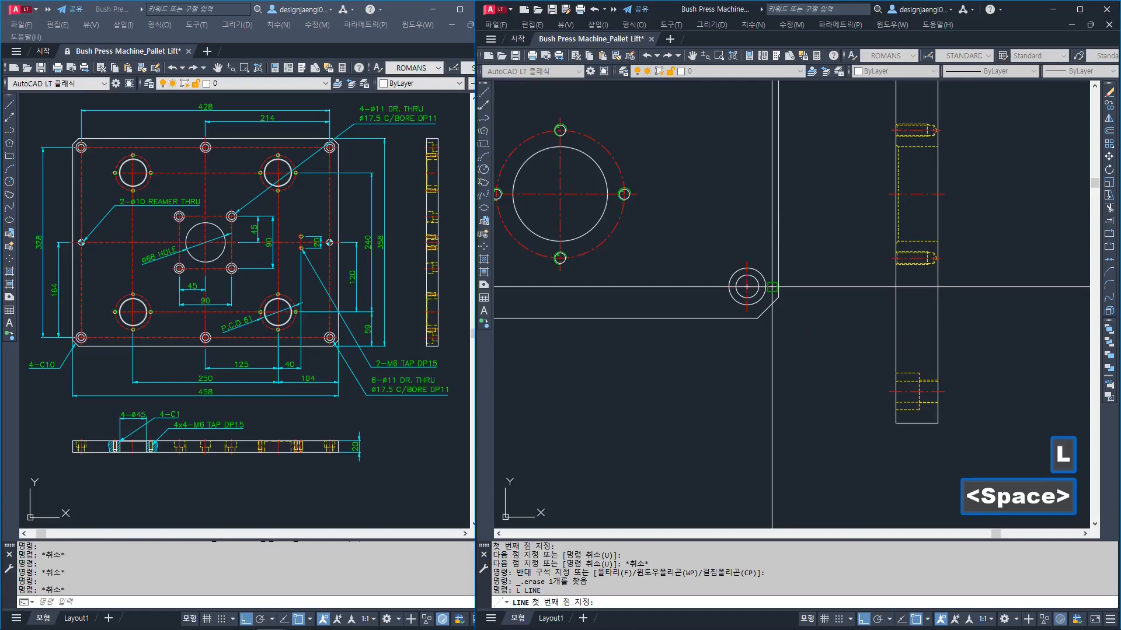
pyautogui.click(773, 286)
pyautogui.click(1003, 328)
pyautogui.press('Escape')
# Erase the two reamer hole hidden lines overlapping the counterbored hole profile near the side view's lower end
pyautogui.scroll(4, 947, 406)
pyautogui.scroll(2, 879, 384)
pyautogui.press('Escape')
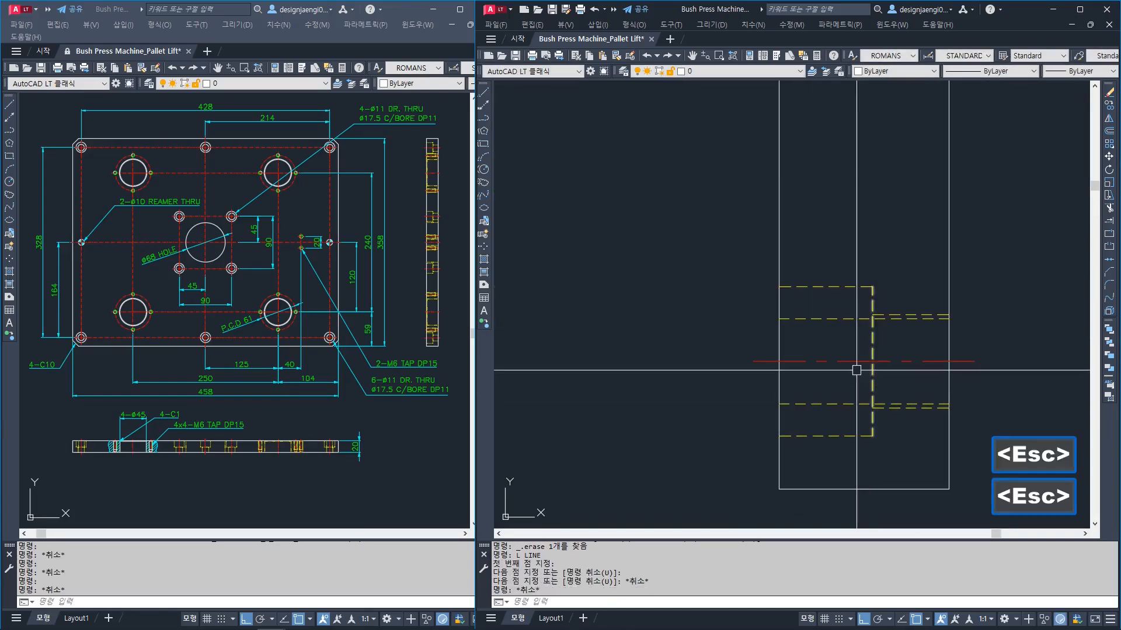
pyautogui.click(842, 338)
pyautogui.click(832, 305)
pyautogui.click(839, 388)
pyautogui.click(828, 414)
pyautogui.scroll(-8, 885, 384)
pyautogui.scroll(-2, 869, 395)
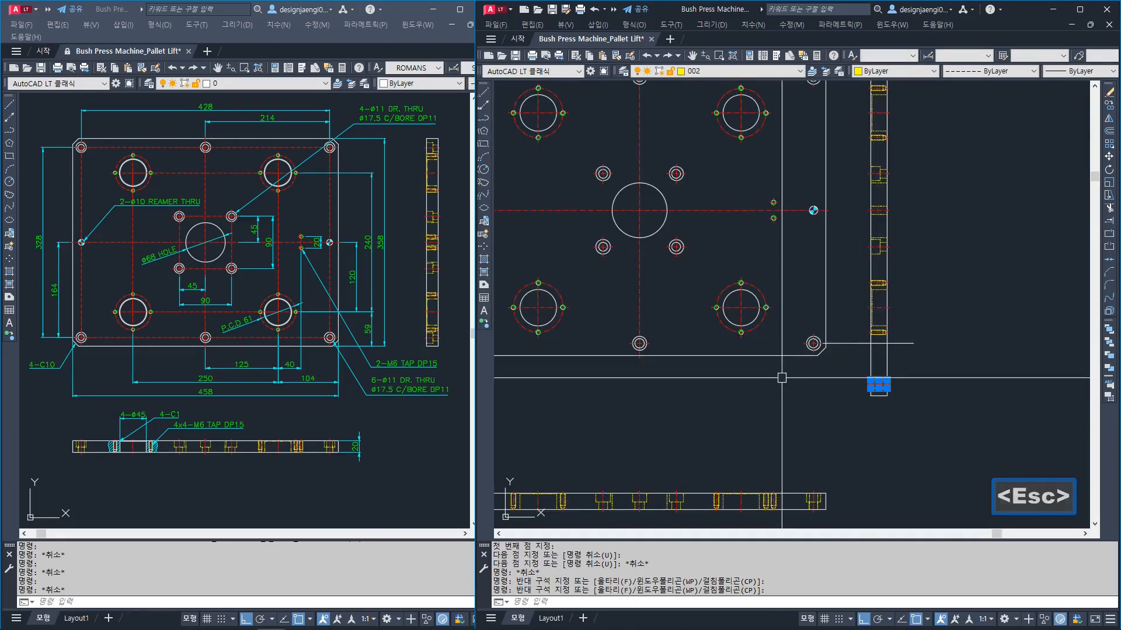
pyautogui.scroll(2, 811, 211)
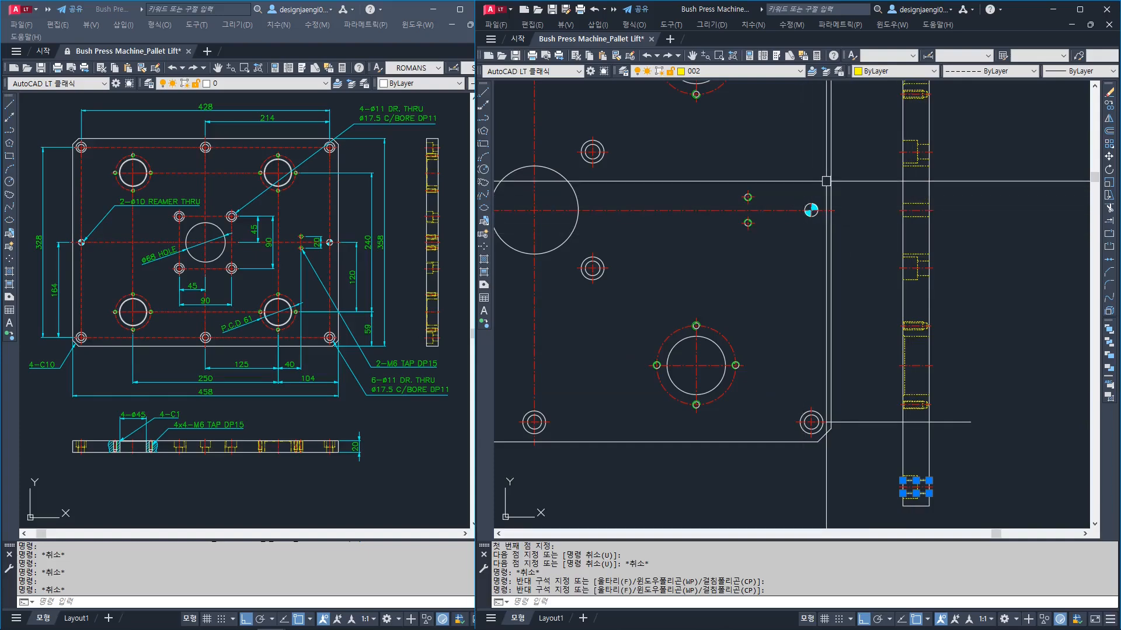
pyautogui.scroll(3, 916, 490)
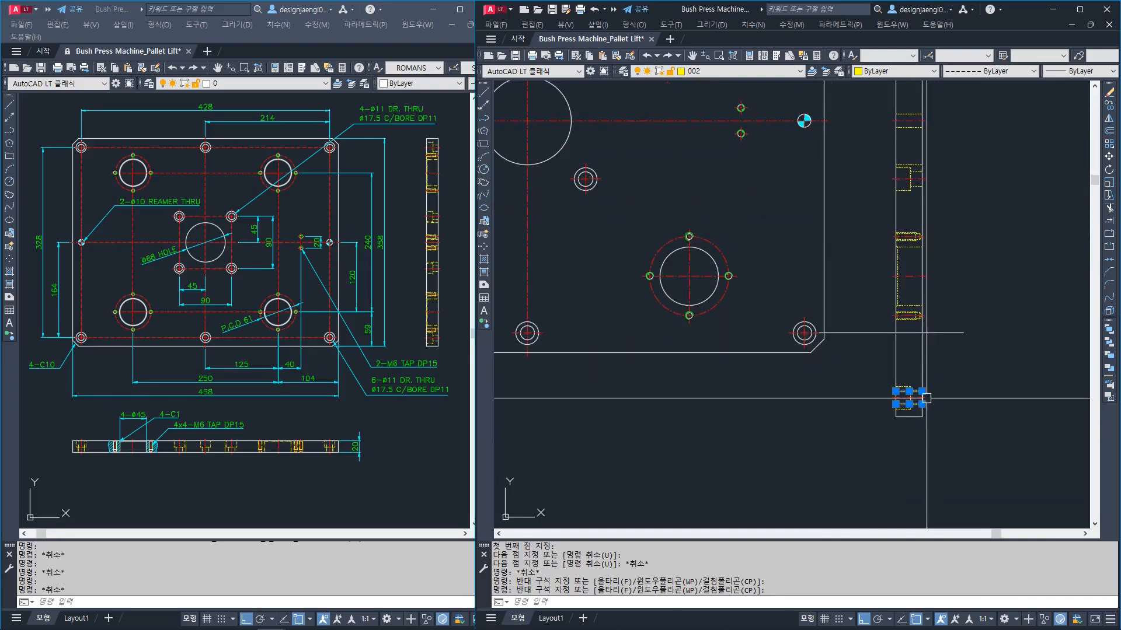
pyautogui.press('Delete')
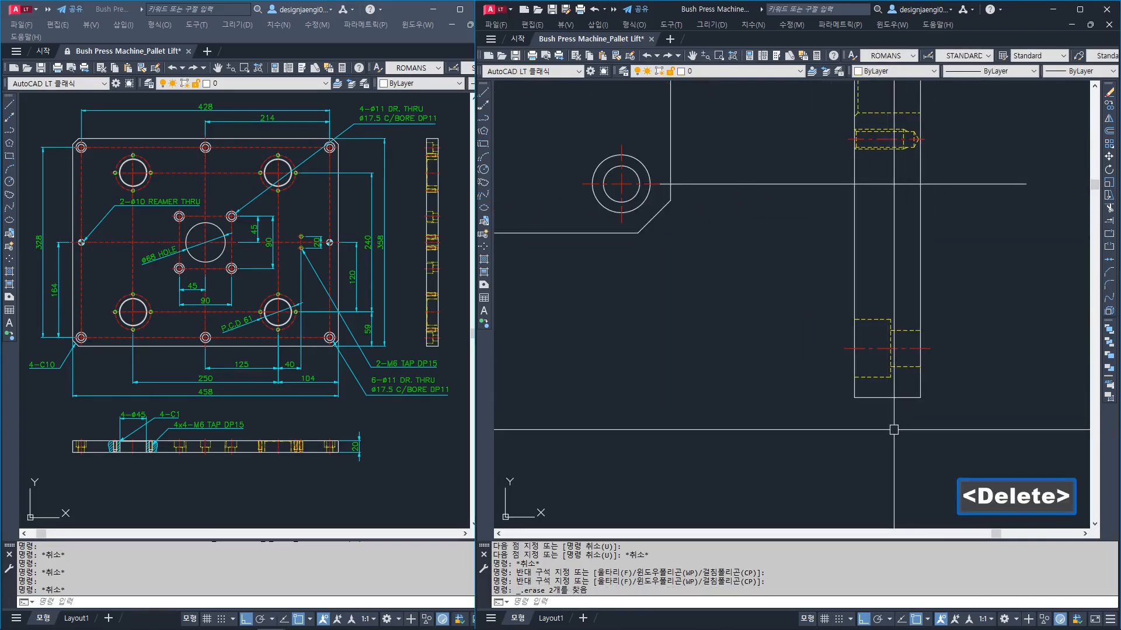
# Move the lower counterbored hole profile in the side view vertically onto the horizontal projection line
pyautogui.write('M')
pyautogui.press('space')
pyautogui.click(793, 292)
pyautogui.click(937, 386)
pyautogui.press('space')
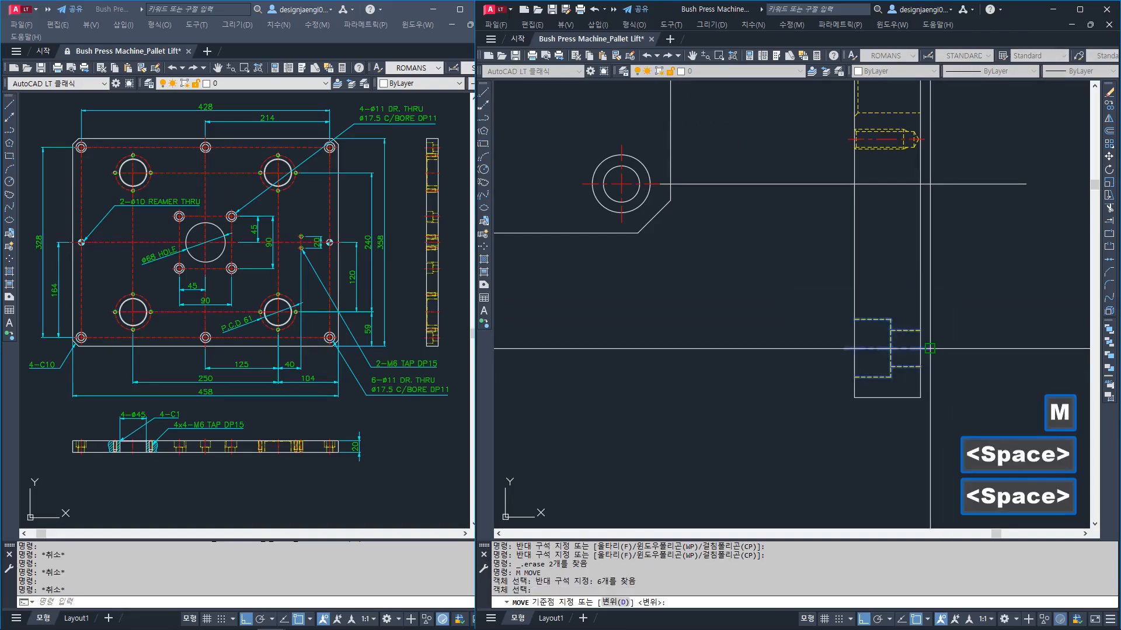
pyautogui.click(930, 348)
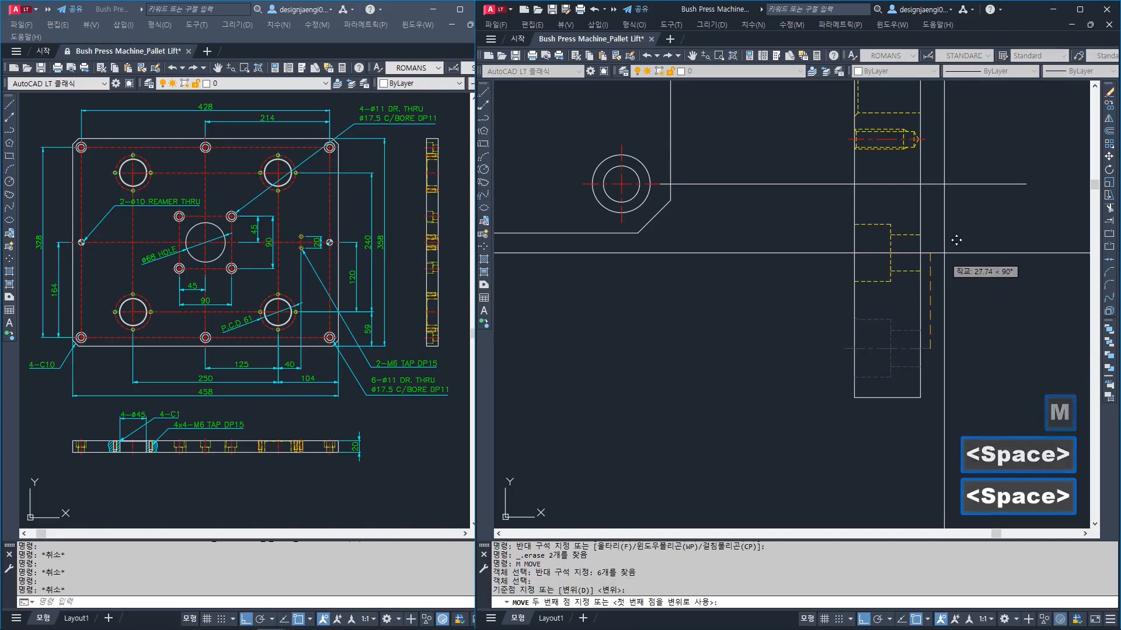
pyautogui.click(944, 185)
pyautogui.press('Escape')
# Erase the projection line running from the plan's lower-right counterbored hole across the side view
pyautogui.write('E')
pyautogui.click(1004, 163)
pyautogui.click(984, 253)
pyautogui.press('space')
pyautogui.scroll(-3, 910, 216)
pyautogui.moveTo(911, 216); pyautogui.dragTo(881, 341, button='middle')
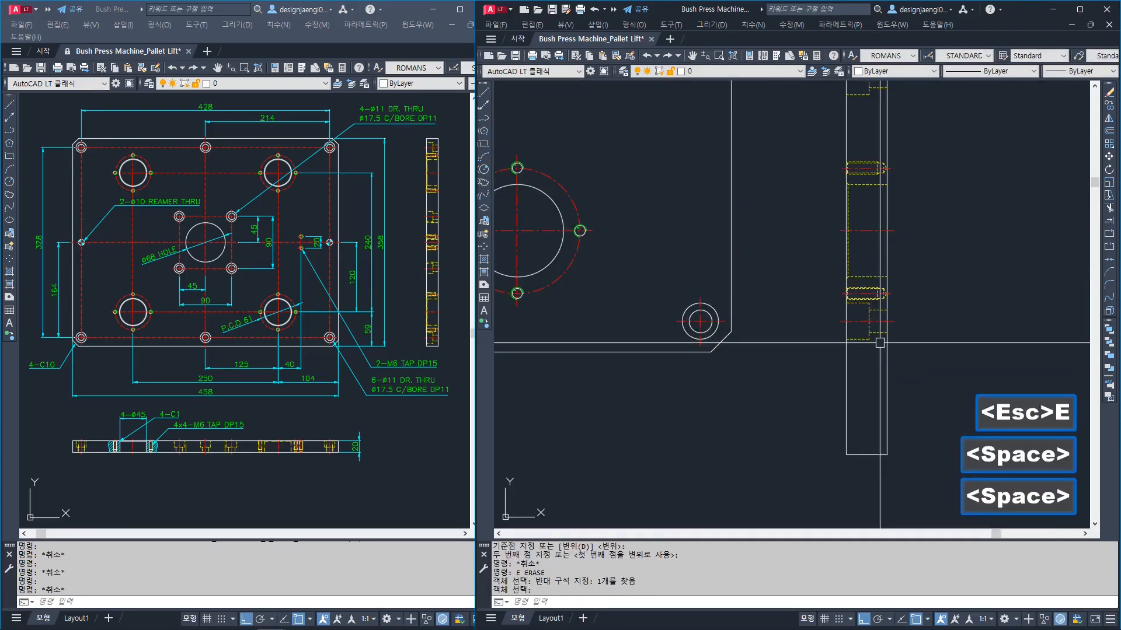
# Draw a horizontal projection line from the plan view's lower edge past the side view
pyautogui.press('Escape')
pyautogui.write('1')
pyautogui.press('Escape')
pyautogui.write('L')
pyautogui.click(711, 352)
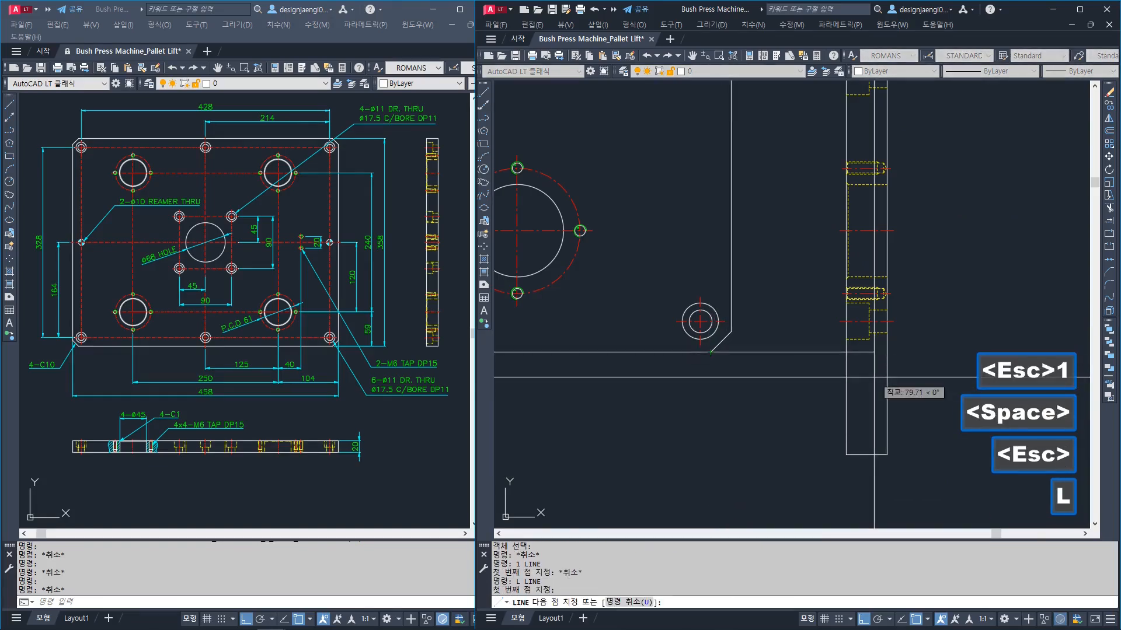
pyautogui.click(968, 380)
pyautogui.moveTo(968, 380); pyautogui.dragTo(883, 370, button='middle')
pyautogui.press('Escape')
# Stretch the side view's lower end vertically up to the projection line from the plan's lower edge
pyautogui.write('S')
pyautogui.click(849, 393)
pyautogui.click(738, 471)
pyautogui.press('space')
pyautogui.click(796, 447)
pyautogui.click(812, 345)
pyautogui.press('Escape')
# Erase the horizontal projection line at the plan's lower edge
pyautogui.write('E')
pyautogui.click(874, 321)
pyautogui.click(858, 403)
pyautogui.press('space')
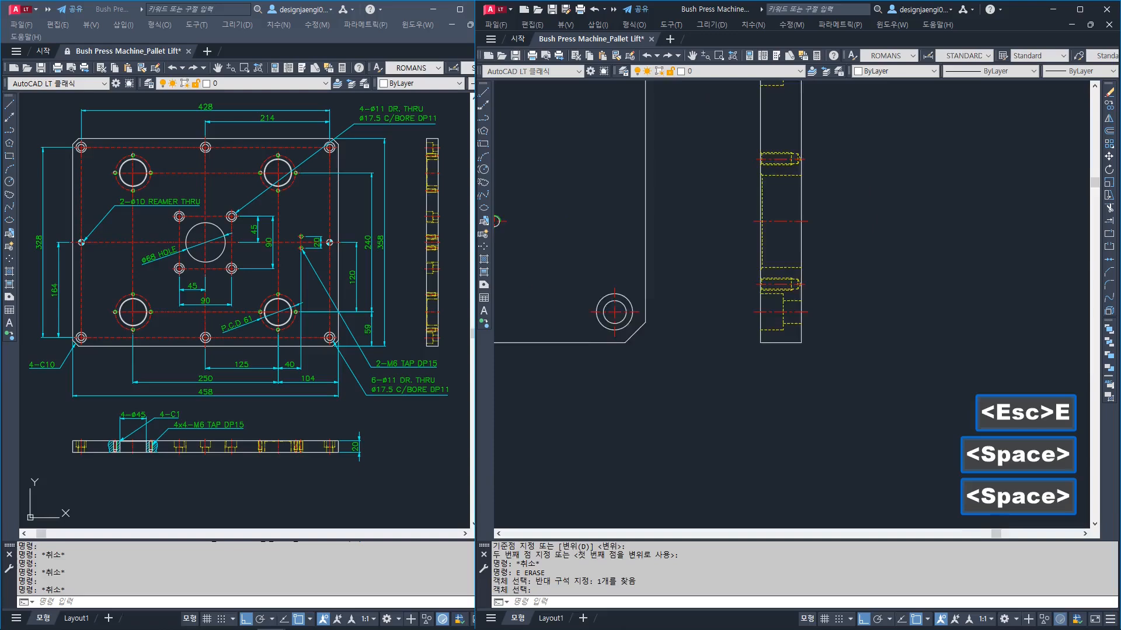
# Erase the upper counterbored hole, ø45 hole and M6 tap profiles from the side view
pyautogui.scroll(-2, 852, 403)
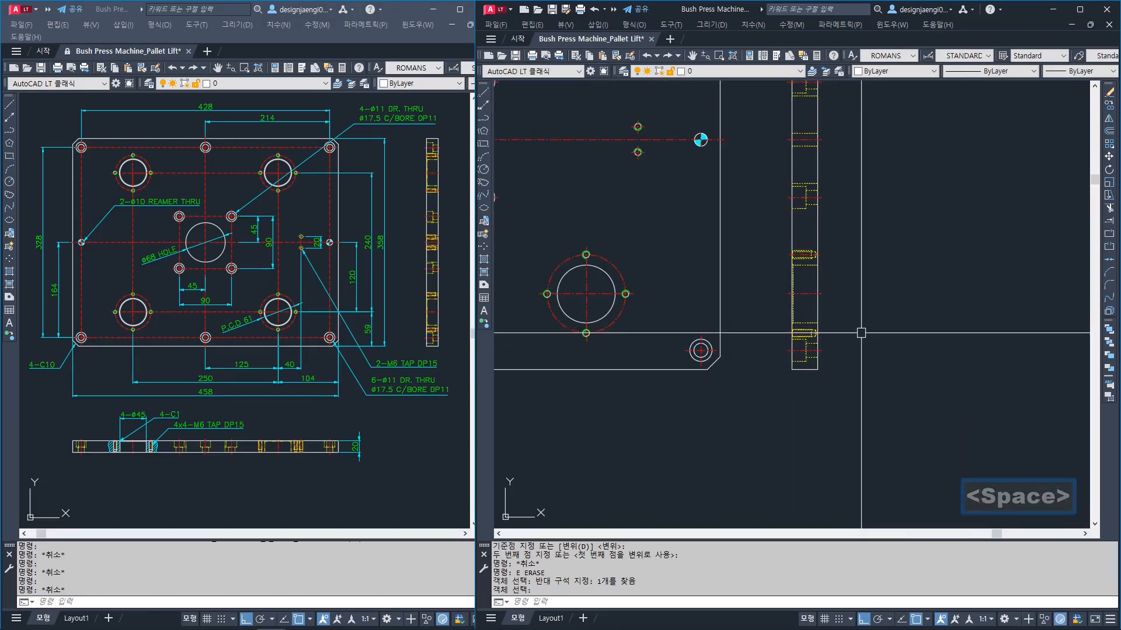
pyautogui.scroll(-2, 860, 334)
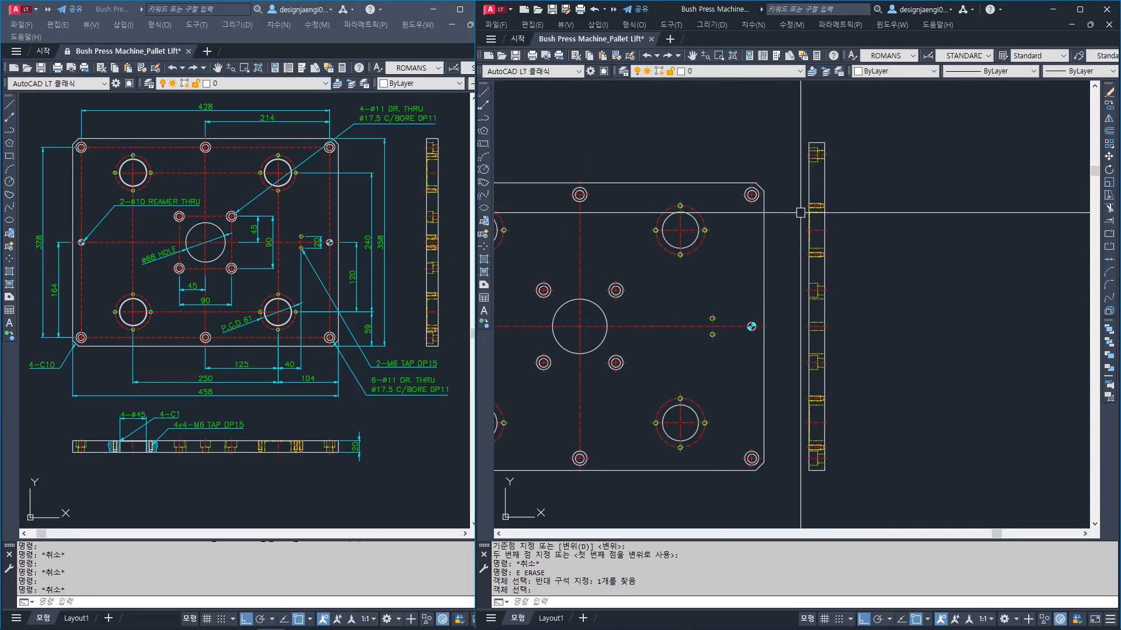
pyautogui.scroll(2, 800, 207)
pyautogui.click(785, 184)
pyautogui.press('Escape')
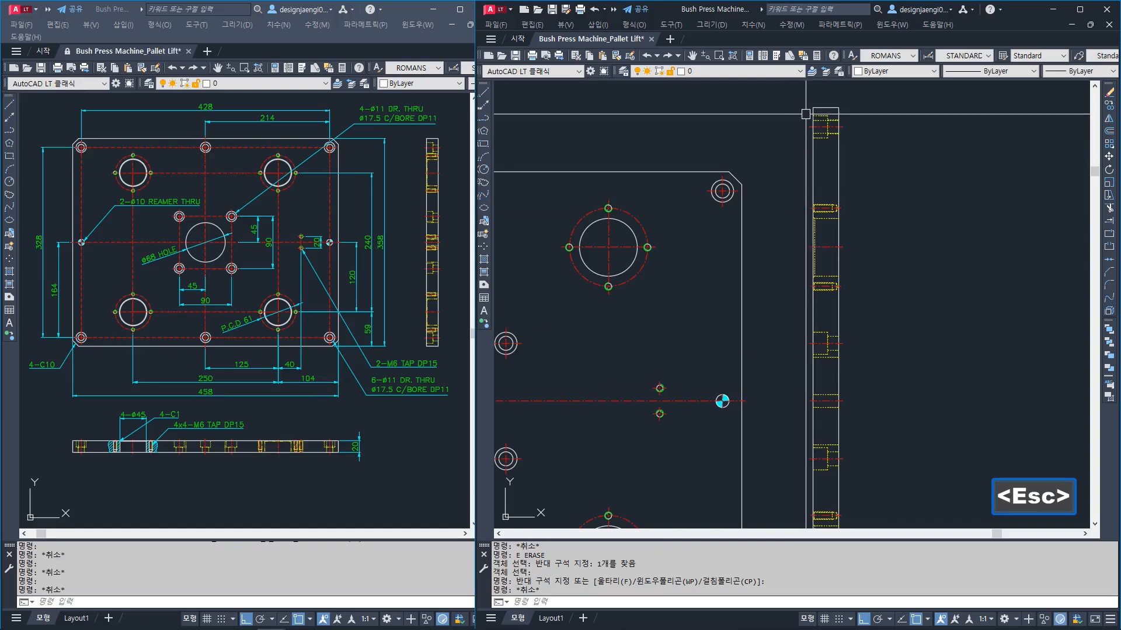
pyautogui.press('e')
pyautogui.press('space')
pyautogui.click(791, 94)
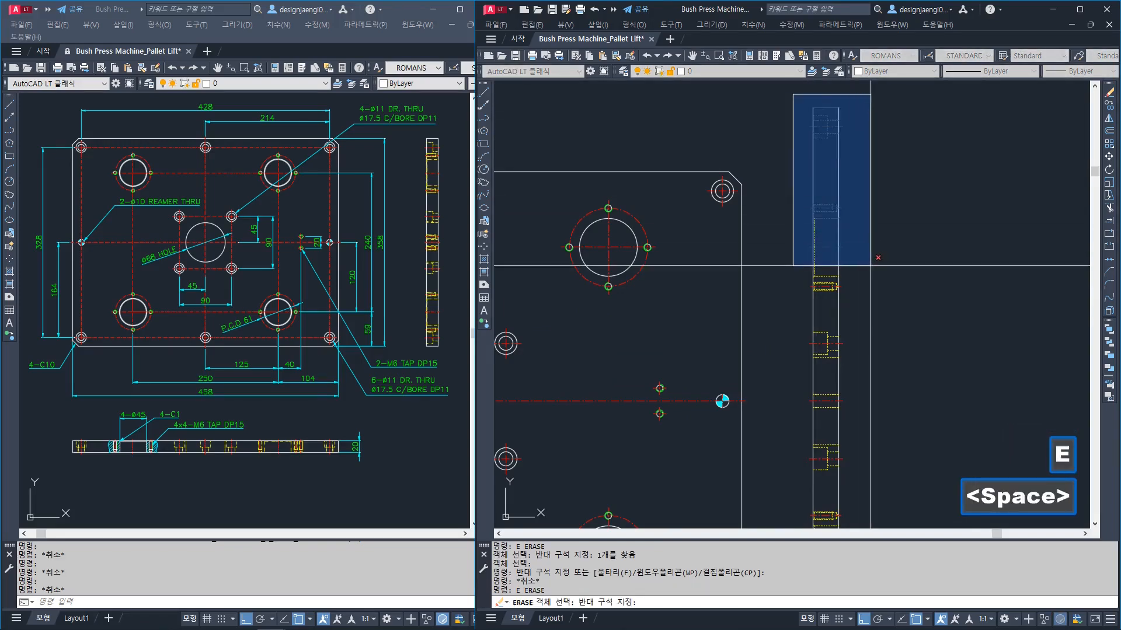
pyautogui.click(875, 340)
pyautogui.press('space')
pyautogui.scroll(-2, 875, 340)
pyautogui.scroll(2, 868, 420)
pyautogui.scroll(-2, 868, 420)
pyautogui.scroll(2, 878, 380)
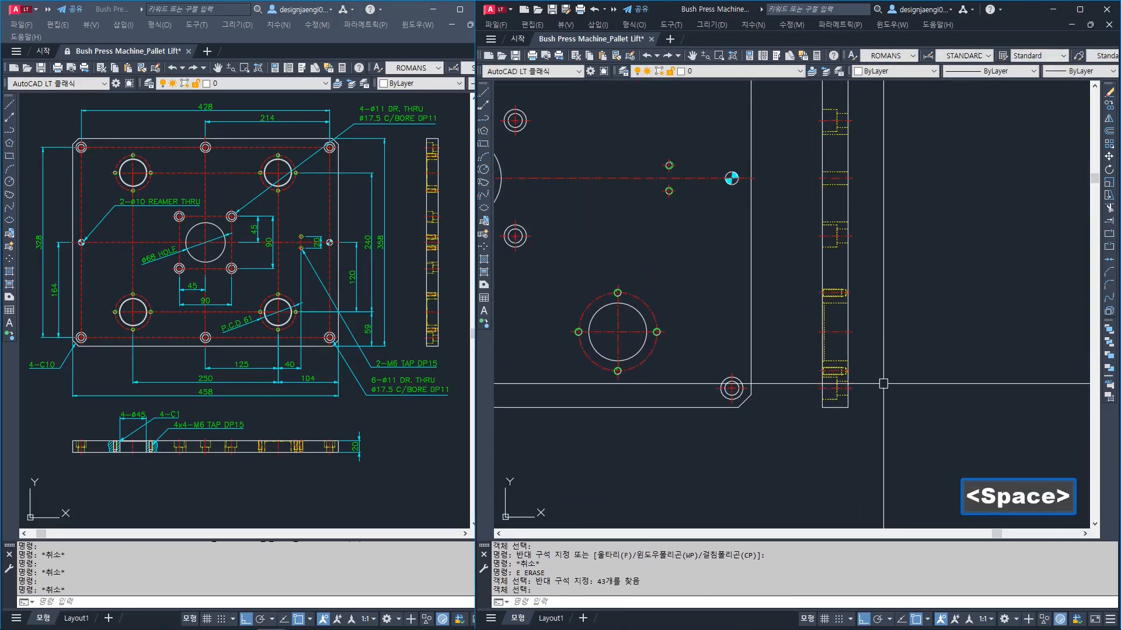
# Mirror the lower ø45 hole, M6 tap and counterbored hole profiles about the plate's horizontal centre line, keeping the originals
pyautogui.write('mi')
pyautogui.press('space')
pyautogui.click(791, 257)
pyautogui.click(893, 424)
pyautogui.moveTo(814, 236); pyautogui.dragTo(818, 353, button='middle')
pyautogui.press('space')
pyautogui.click(759, 297)
pyautogui.click(930, 321)
pyautogui.press('space')
pyautogui.moveTo(830, 192); pyautogui.dragTo(831, 298, button='middle')
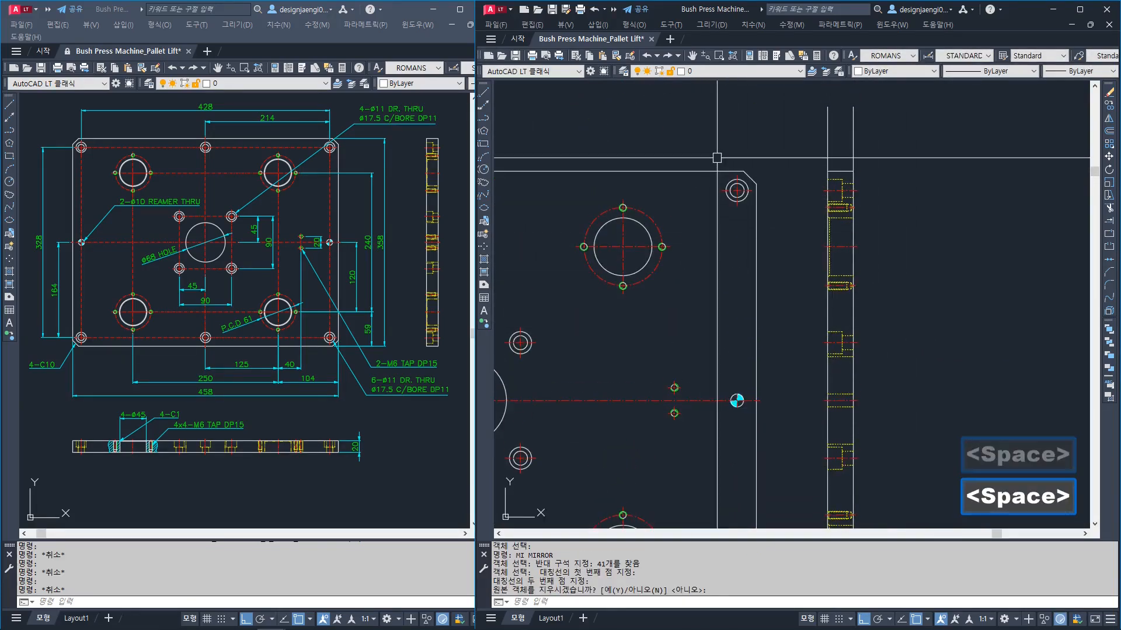
# Trim the side view's vertical edges that extend above the plate's upper edge
pyautogui.press('Escape')
pyautogui.write('tr')
pyautogui.press('space')
pyautogui.press('space')
pyautogui.click(893, 127)
pyautogui.click(769, 145)
pyautogui.press('Escape')
# Check the mirrored profiles' alignment with temporary horizontal lines from the plan's upper edge, upper-right counterbored hole and ø45 hole, and erase them
pyautogui.write('l')
pyautogui.press('space')
pyautogui.click(744, 171)
pyautogui.click(938, 173)
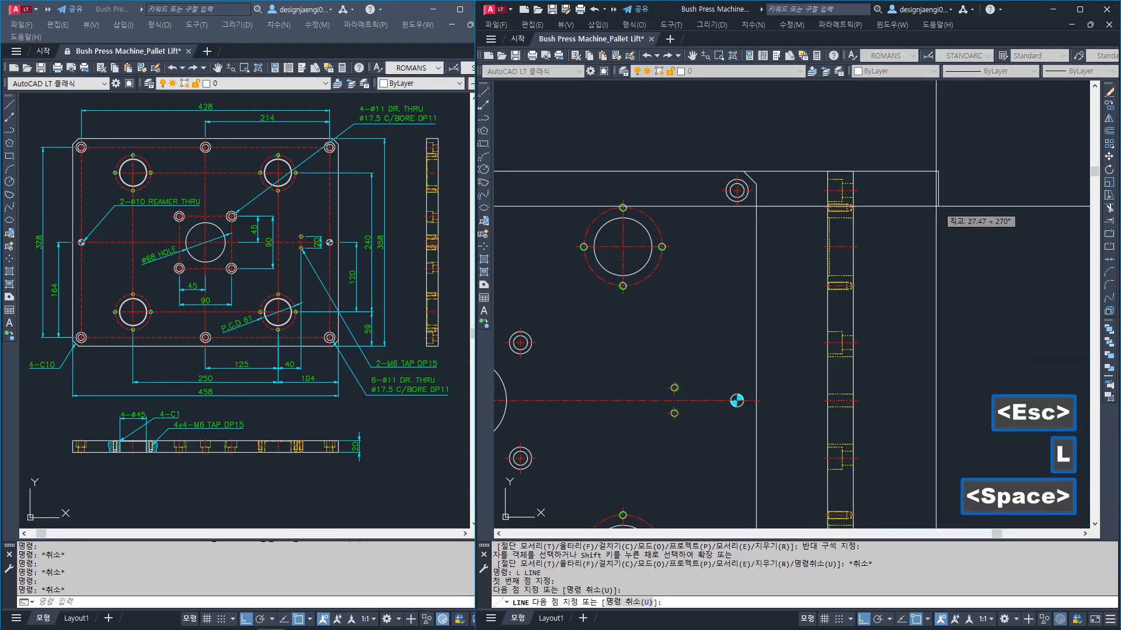
pyautogui.press('Escape')
pyautogui.press('space')
pyautogui.click(752, 190)
pyautogui.click(922, 217)
pyautogui.press('space')
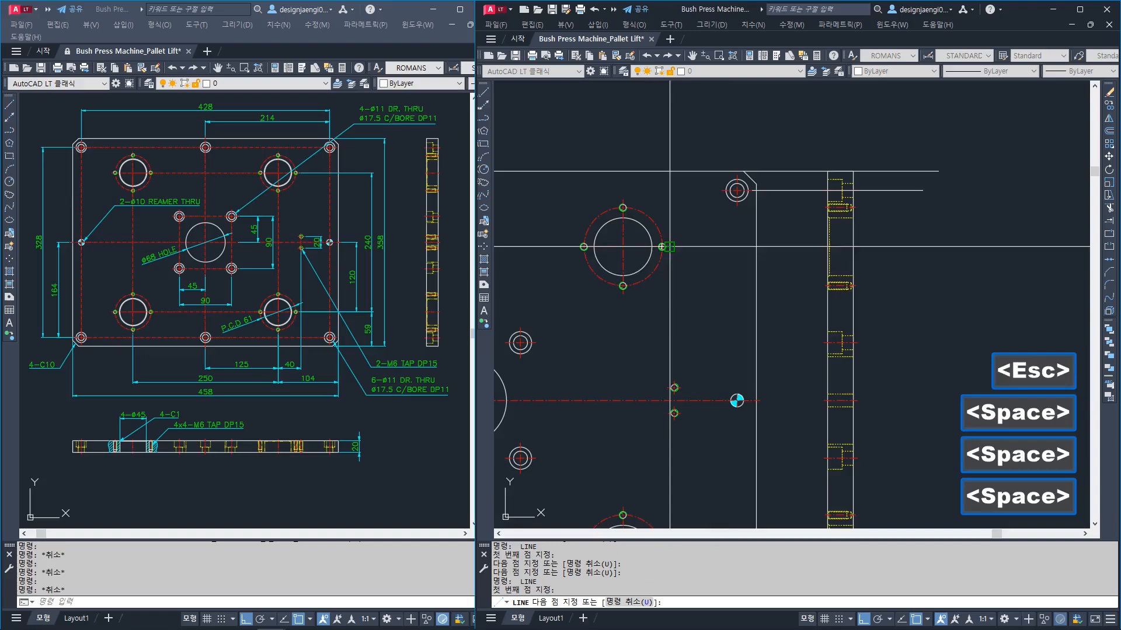
pyautogui.scroll(2, 892, 244)
pyautogui.click(924, 119)
pyautogui.click(893, 313)
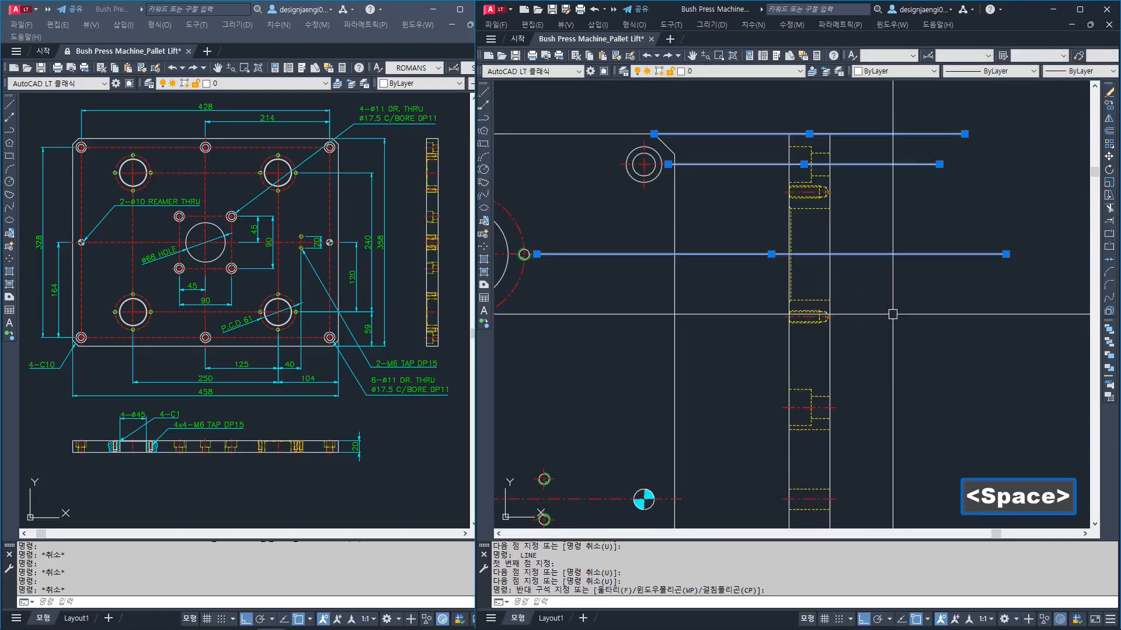
pyautogui.press('Delete')
pyautogui.scroll(-2, 842, 402)
pyautogui.moveTo(842, 403)
pyautogui.mouseDown(button='middle')
pyautogui.moveTo(845, 297)
pyautogui.moveTo(862, 233)
pyautogui.mouseUp(button='middle')
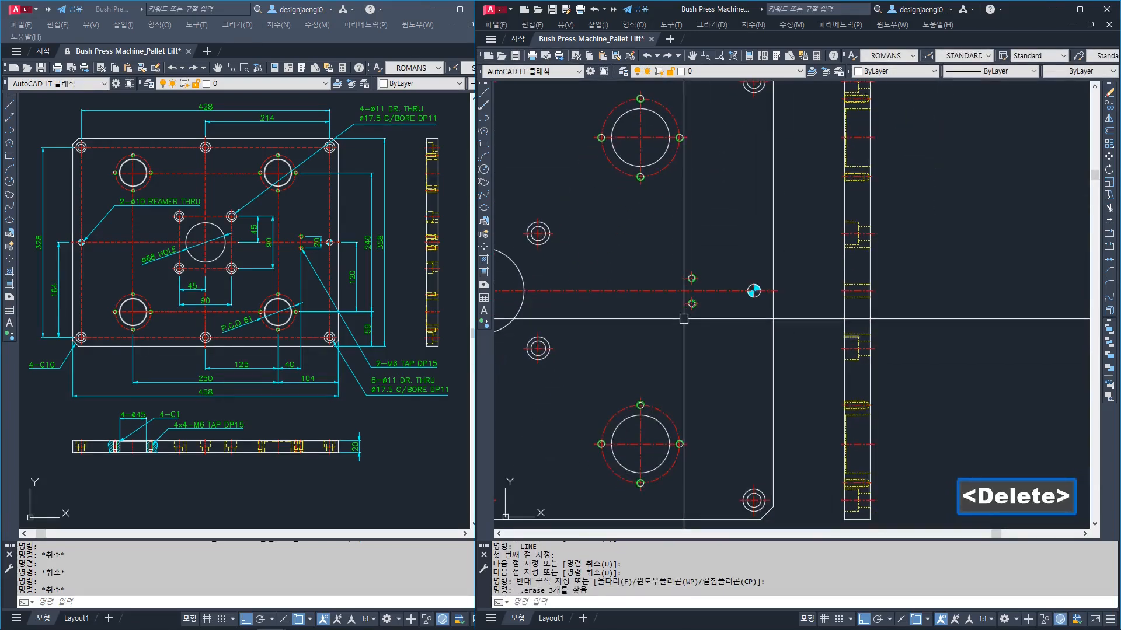
# Draw horizontal projection lines from the plan's two M6 tap holes near the right reamer hole past the side view
pyautogui.scroll(4, 676, 271)
pyautogui.press('l')
pyautogui.press('space')
pyautogui.scroll(-4, 753, 313)
pyautogui.press('Escape')
pyautogui.press('space')
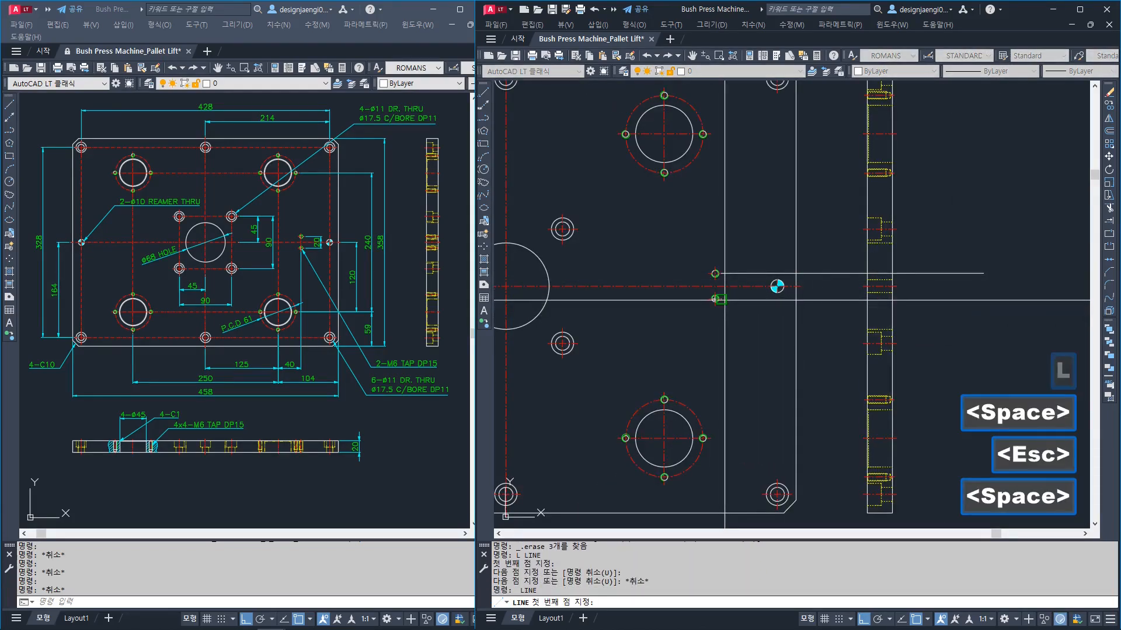
pyautogui.press('space')
pyautogui.scroll(4, 893, 409)
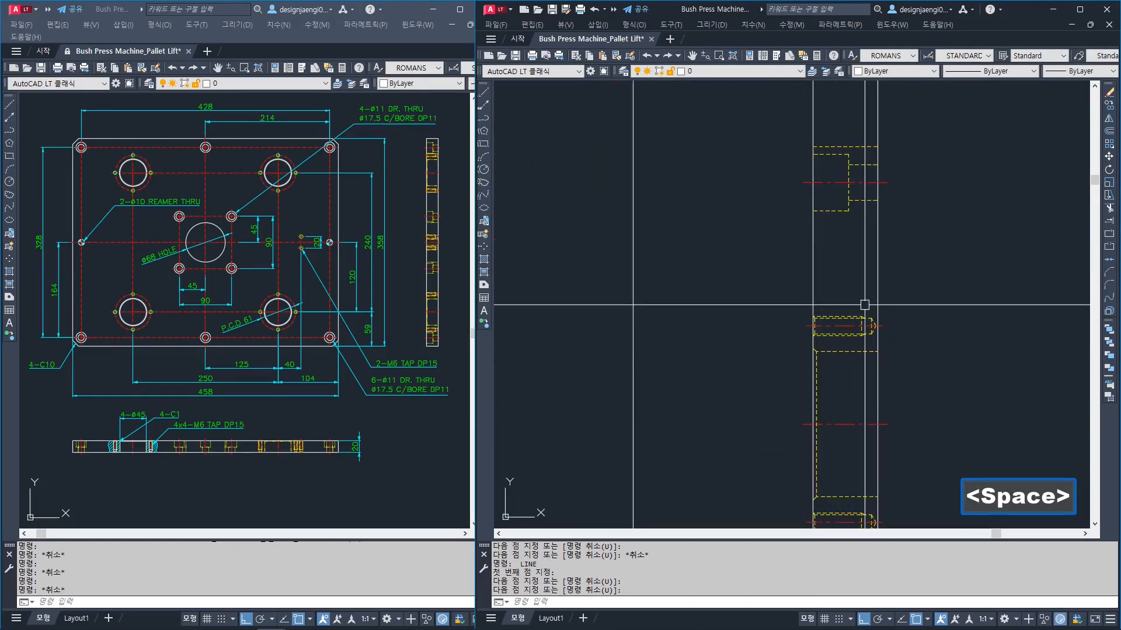
pyautogui.scroll(-2, 881, 328)
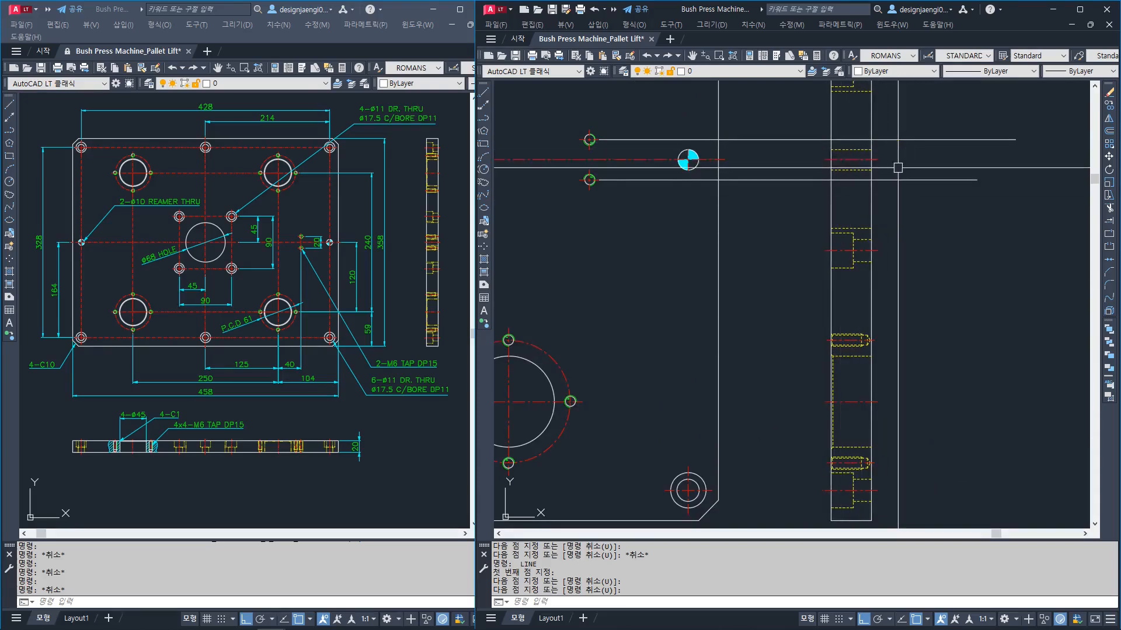
# Copy an M6 tap profile in the side view onto both projection lines from the plan's paired tap holes
pyautogui.write('o')
pyautogui.press('space')
pyautogui.scroll(2, 873, 309)
pyautogui.click(759, 325)
pyautogui.click(903, 373)
pyautogui.press('space')
pyautogui.click(881, 363)
pyautogui.moveTo(899, 202); pyautogui.dragTo(871, 363, button='middle')
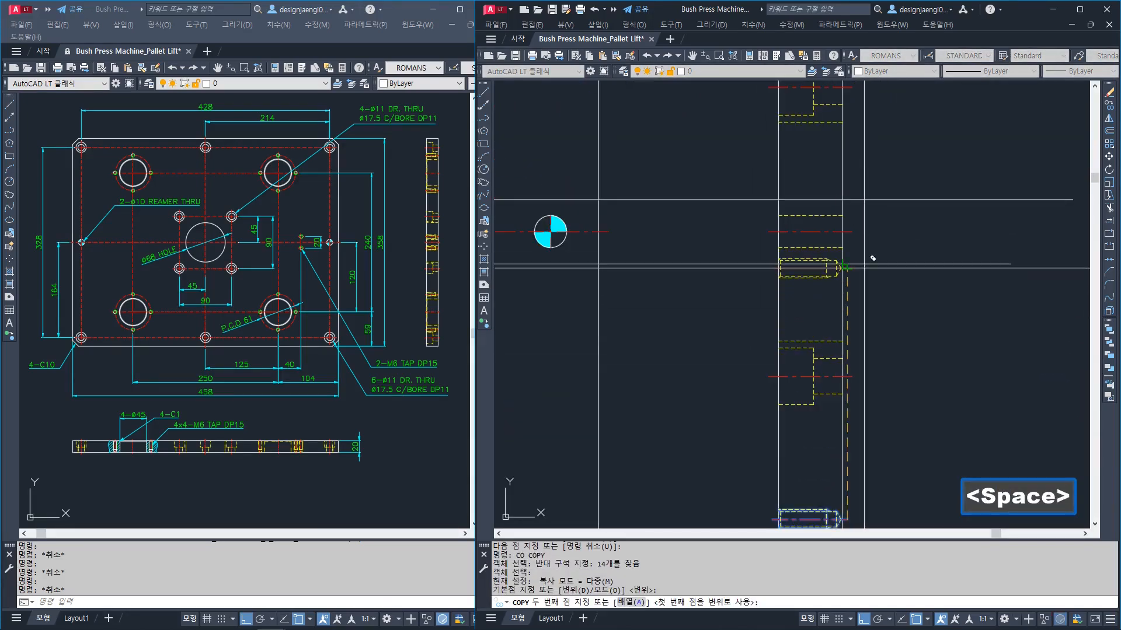
pyautogui.click(864, 266)
pyautogui.click(858, 203)
pyautogui.press('Escape')
# Erase the two projection lines running from the paired M6 tap holes across the side view
pyautogui.press('e')
pyautogui.press('space')
pyautogui.scroll(-2, 853, 251)
pyautogui.click(919, 201)
pyautogui.click(902, 279)
pyautogui.press('space')
pyautogui.scroll(-4, 901, 279)
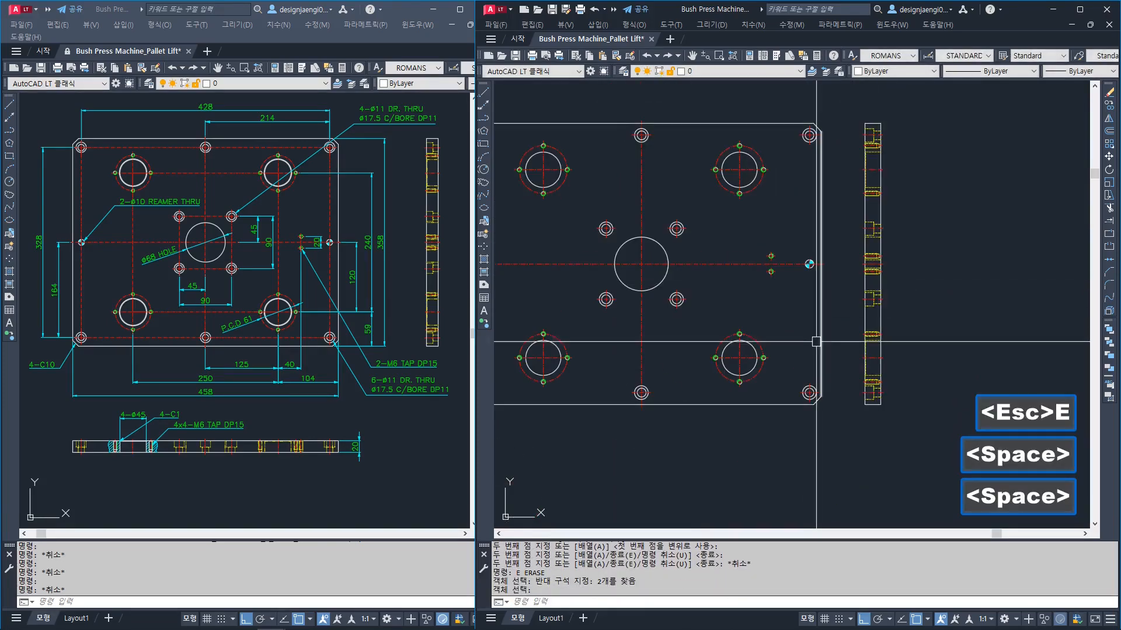
pyautogui.press('Escape')
pyautogui.press('m')
pyautogui.press('space')
pyautogui.click(927, 371)
pyautogui.press('space')
pyautogui.click(638, 457)
pyautogui.press('Escape')
# Move the whole front view vertically up, closer to the plan view
pyautogui.press('space')
pyautogui.click(925, 377)
pyautogui.click(660, 466)
pyautogui.press('space')
pyautogui.click(647, 438)
pyautogui.click(647, 404)
pyautogui.moveTo(884, 357)
pyautogui.mouseDown(button='middle')
pyautogui.moveTo(846, 373)
pyautogui.moveTo(855, 466)
pyautogui.moveTo(896, 455)
pyautogui.mouseUp(button='middle')
pyautogui.scroll(3, 856, 372)
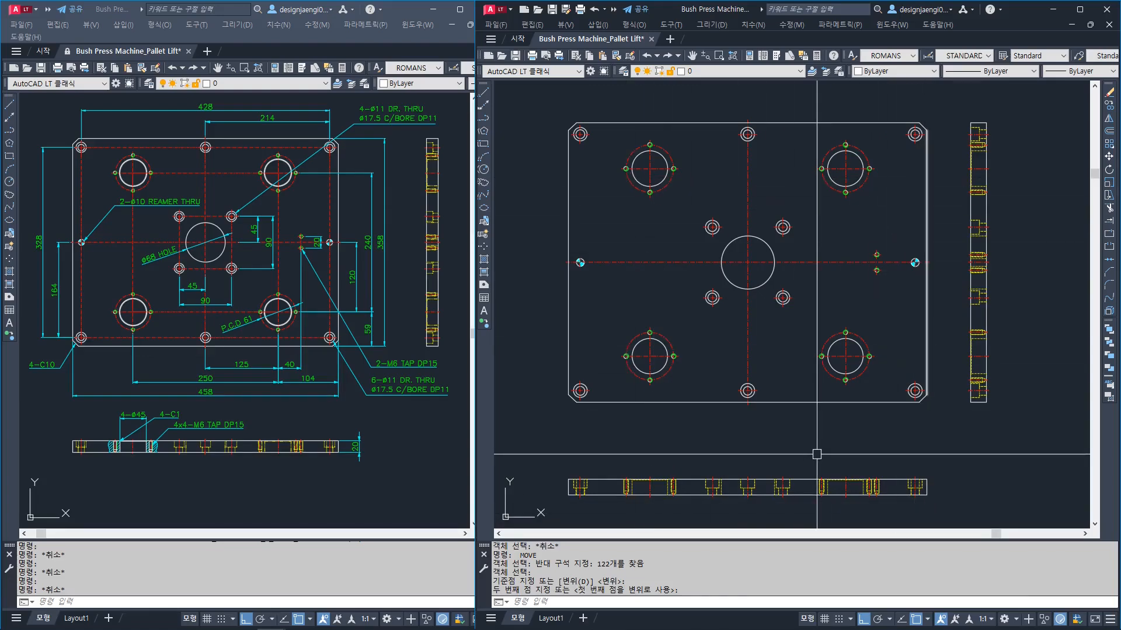
# Examine the bush press machine's plan, front and side assembly views, including the lift mechanism and surrounding frame
pyautogui.scroll(-8, 653, 377)
pyautogui.scroll(5, 705, 400)
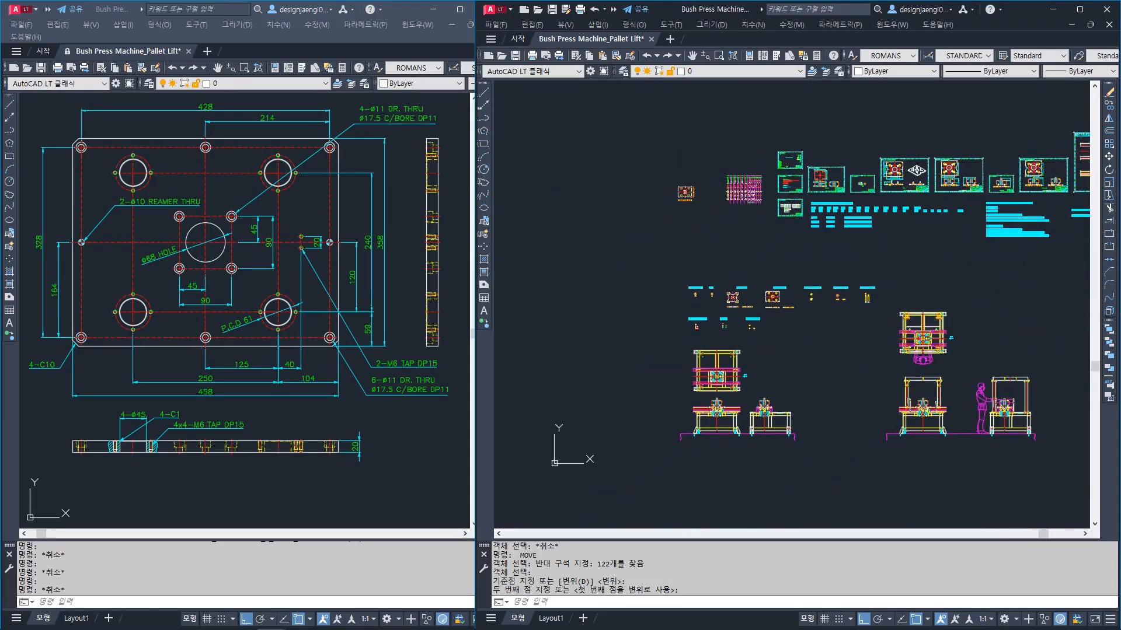
pyautogui.scroll(5, 720, 450)
pyautogui.scroll(-3, 721, 335)
pyautogui.moveTo(844, 365)
pyautogui.mouseDown(button='middle')
pyautogui.moveTo(739, 390)
pyautogui.moveTo(599, 390)
pyautogui.mouseUp(button='middle')
pyautogui.scroll(2, 672, 391)
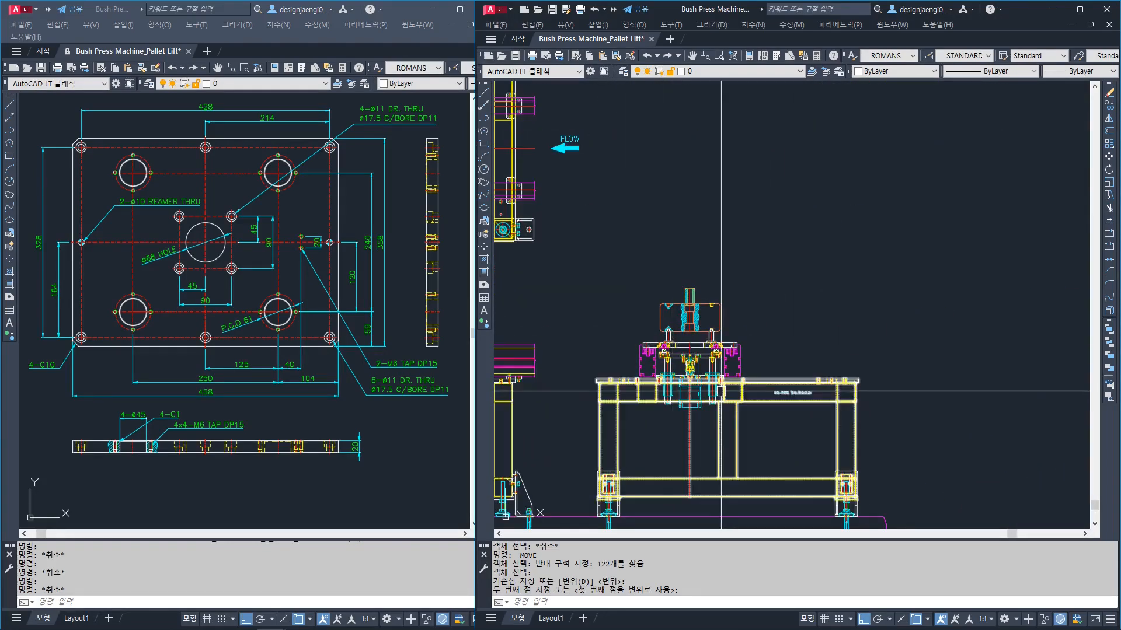
pyautogui.scroll(-4, 722, 391)
pyautogui.scroll(7, 770, 327)
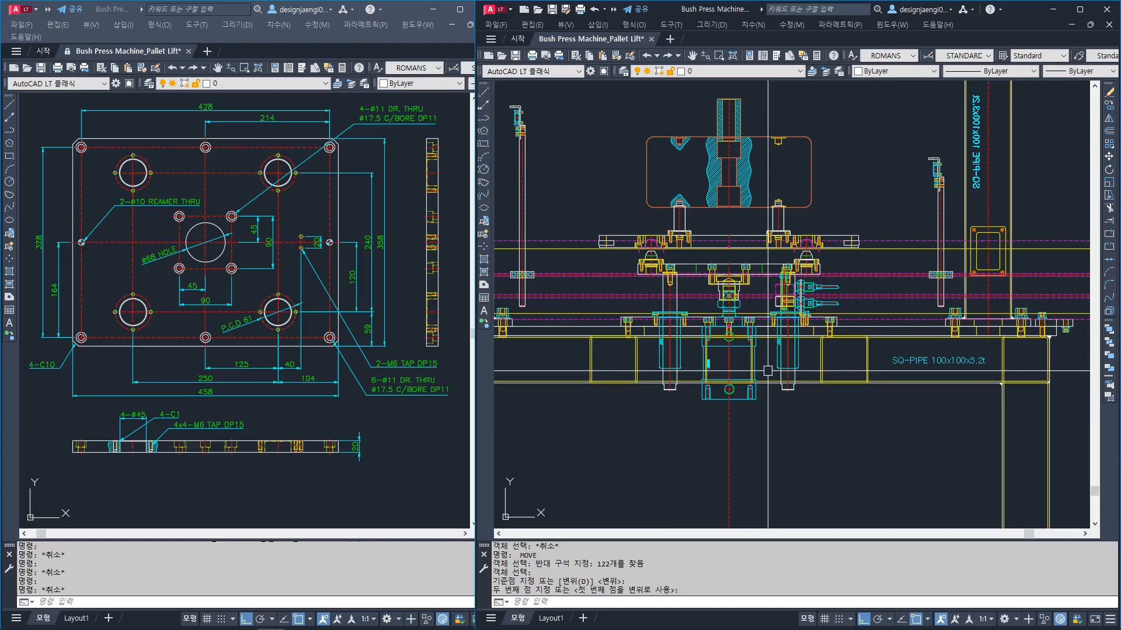
pyautogui.scroll(-3, 996, 370)
pyautogui.scroll(4, 988, 385)
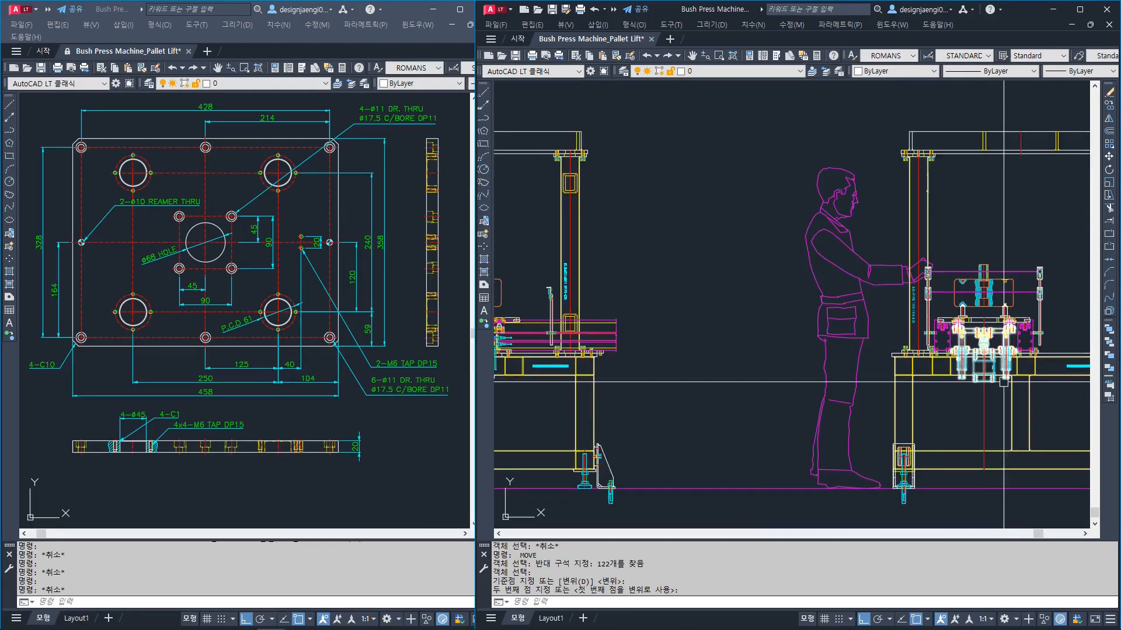
pyautogui.scroll(-3, 988, 388)
pyautogui.moveTo(755, 177); pyautogui.dragTo(780, 329, button='middle')
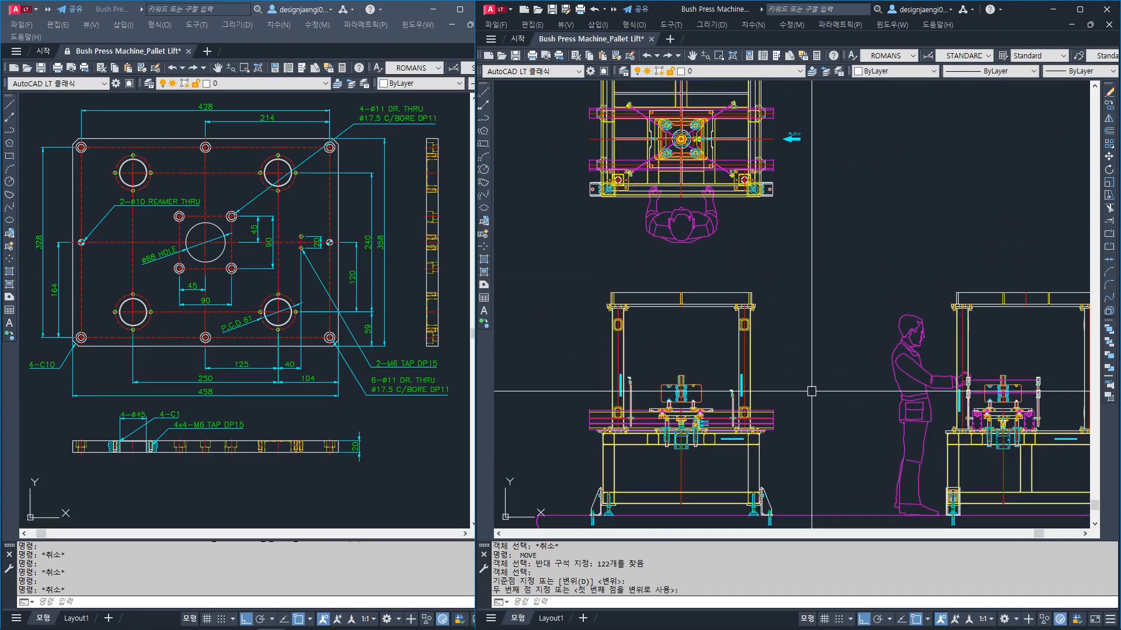
pyautogui.moveTo(824, 374); pyautogui.dragTo(741, 368, button='middle')
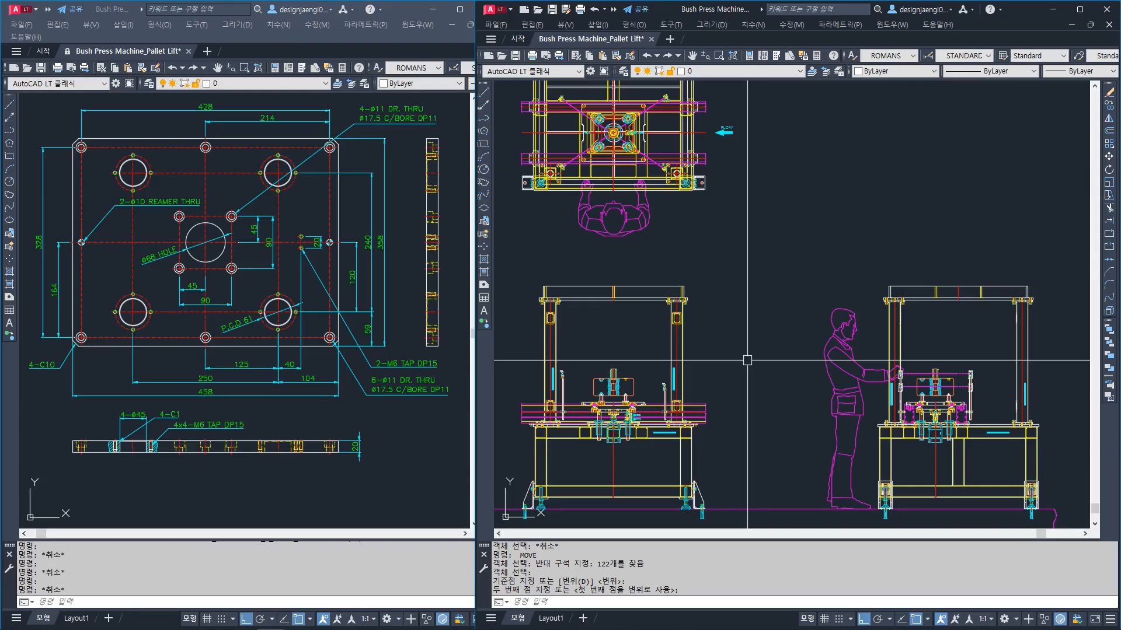
pyautogui.scroll(-2, 747, 360)
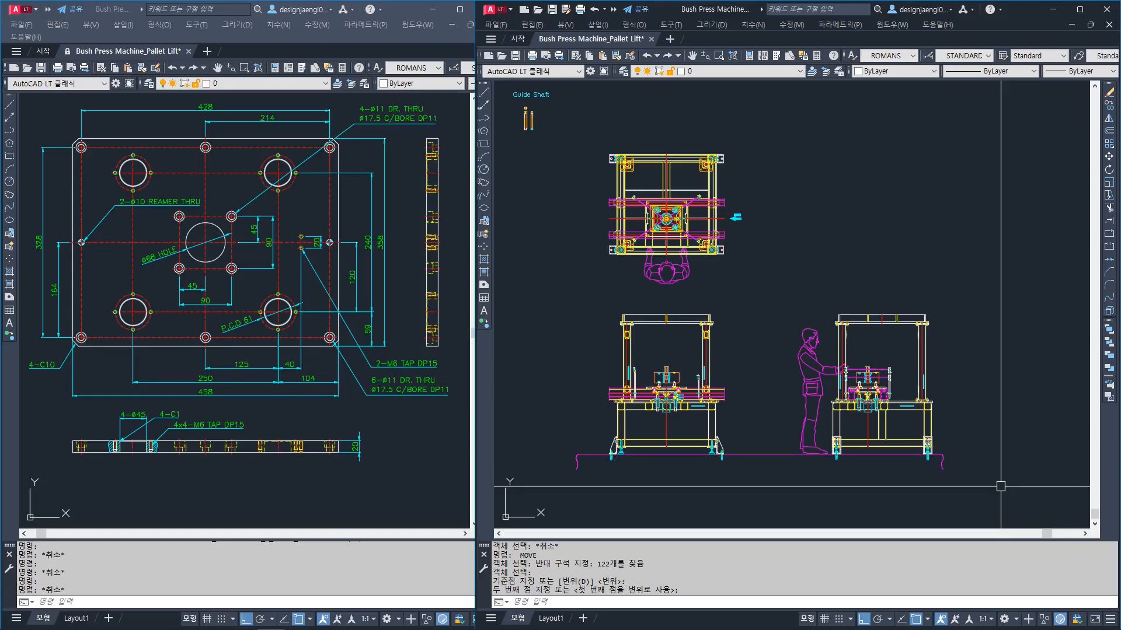
pyautogui.click(1000, 486)
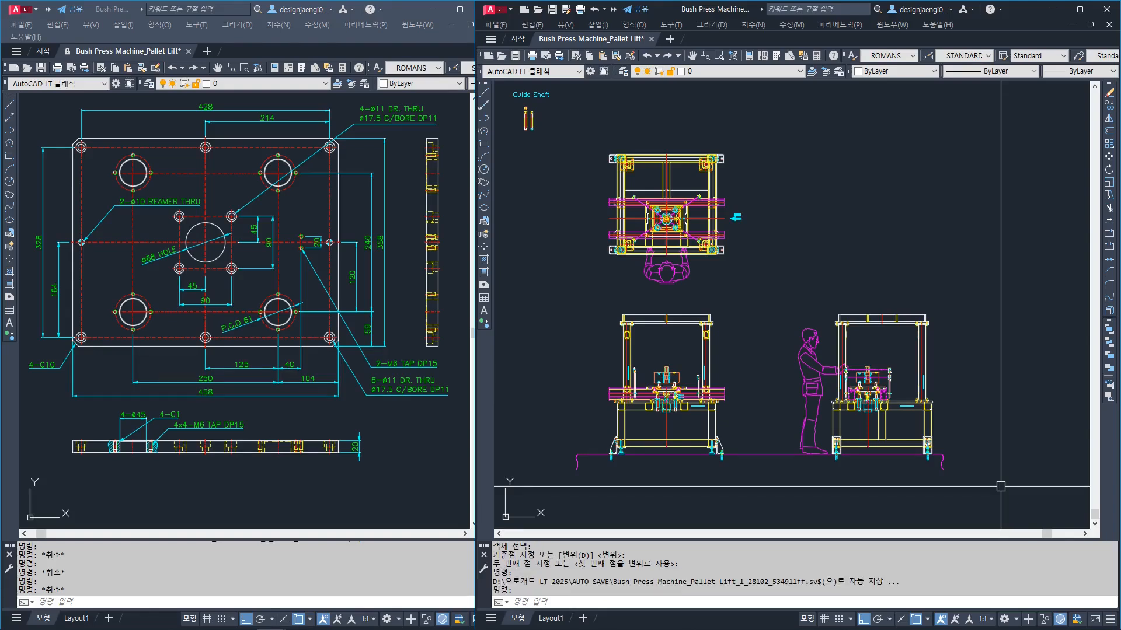